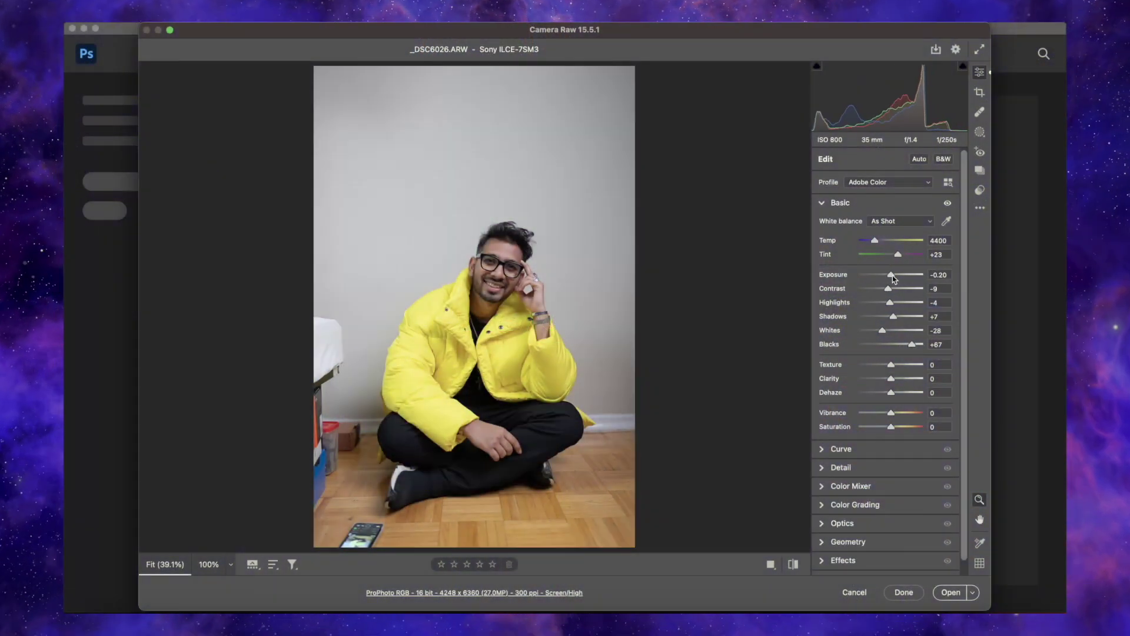
# Fine-tune exposure and lower Vibrance to -9 in Camera Raw's Basic panel.
pyautogui.moveTo(893, 278); pyautogui.dragTo(892, 274)
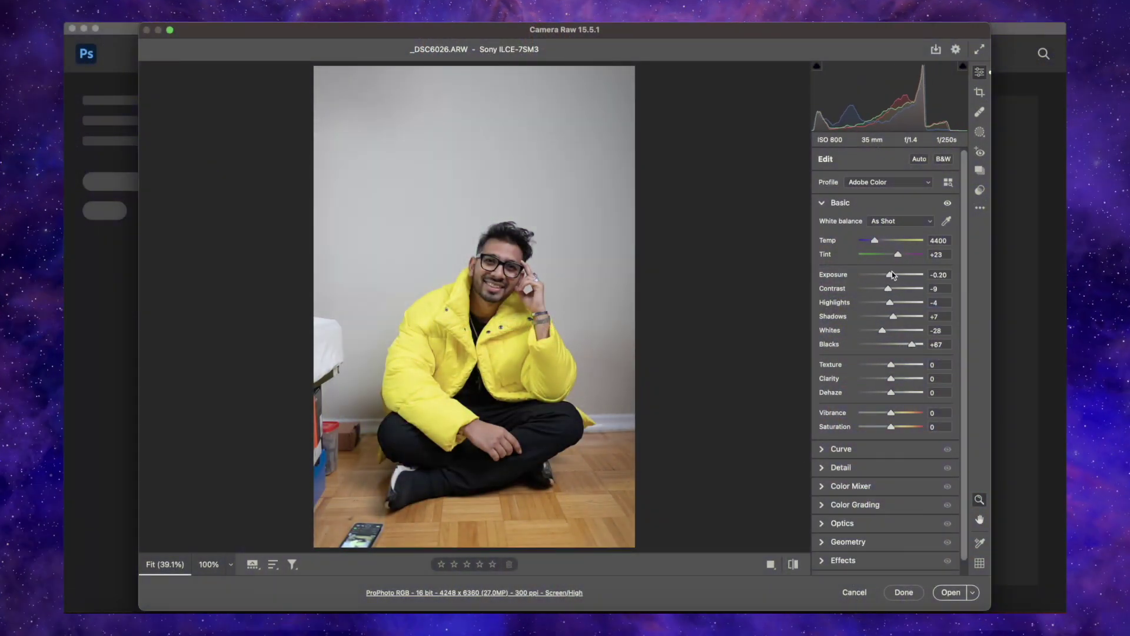
pyautogui.press('alt')
pyautogui.moveTo(892, 415); pyautogui.dragTo(888, 412)
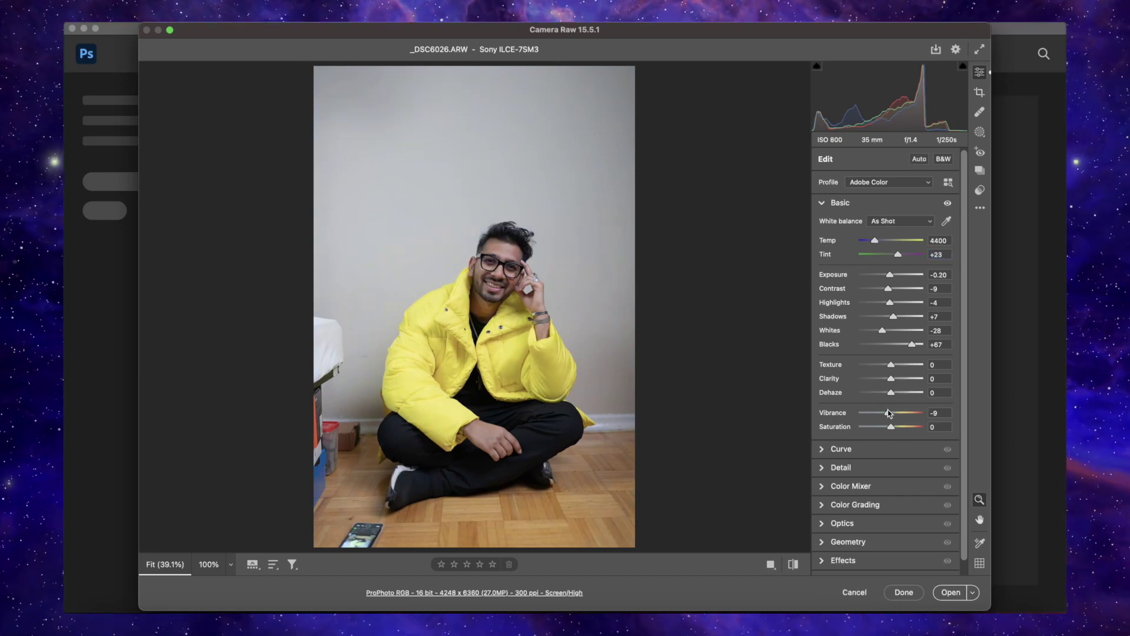
pyautogui.click(826, 207)
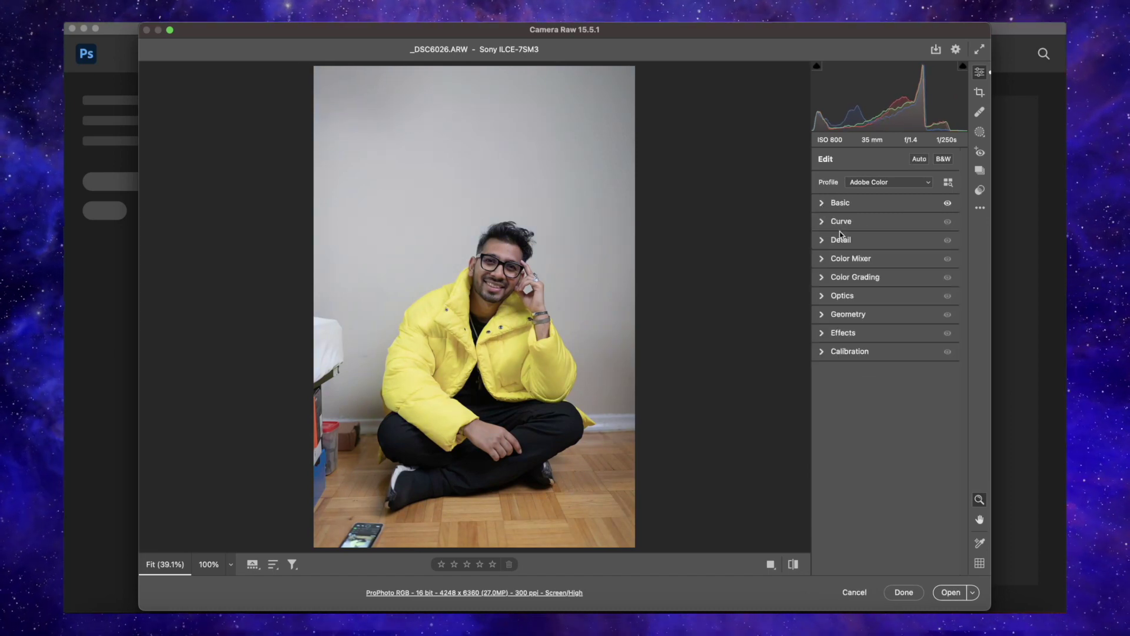
pyautogui.click(826, 207)
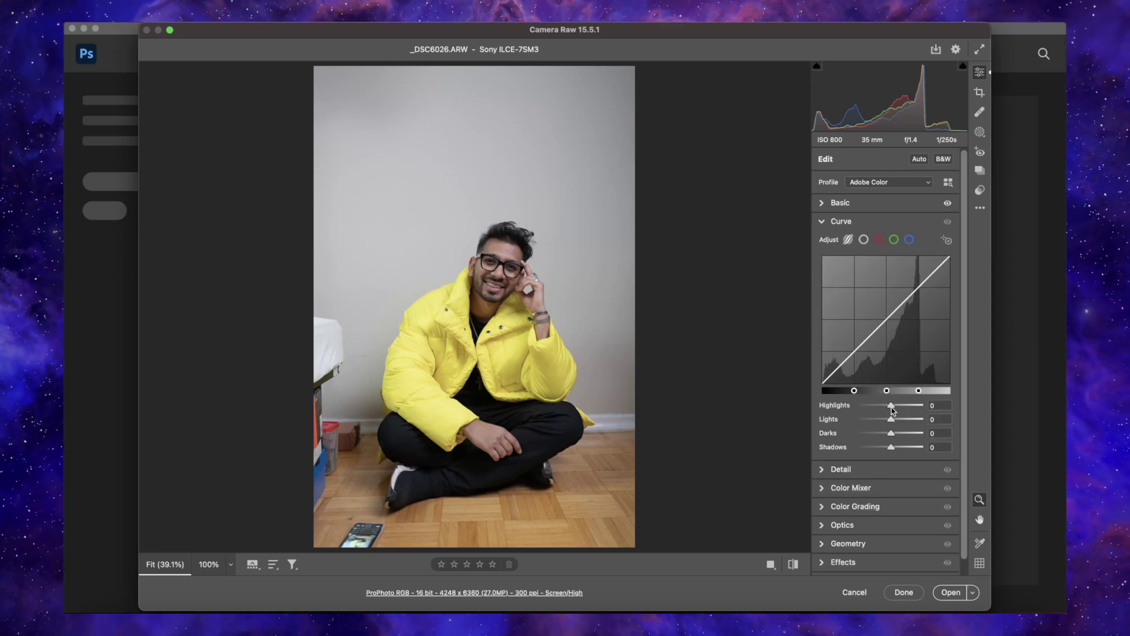
# Brighten the tone curve darks, apply AI Denoise, and open the photo in Photoshop.
pyautogui.moveTo(891, 433); pyautogui.dragTo(898, 433)
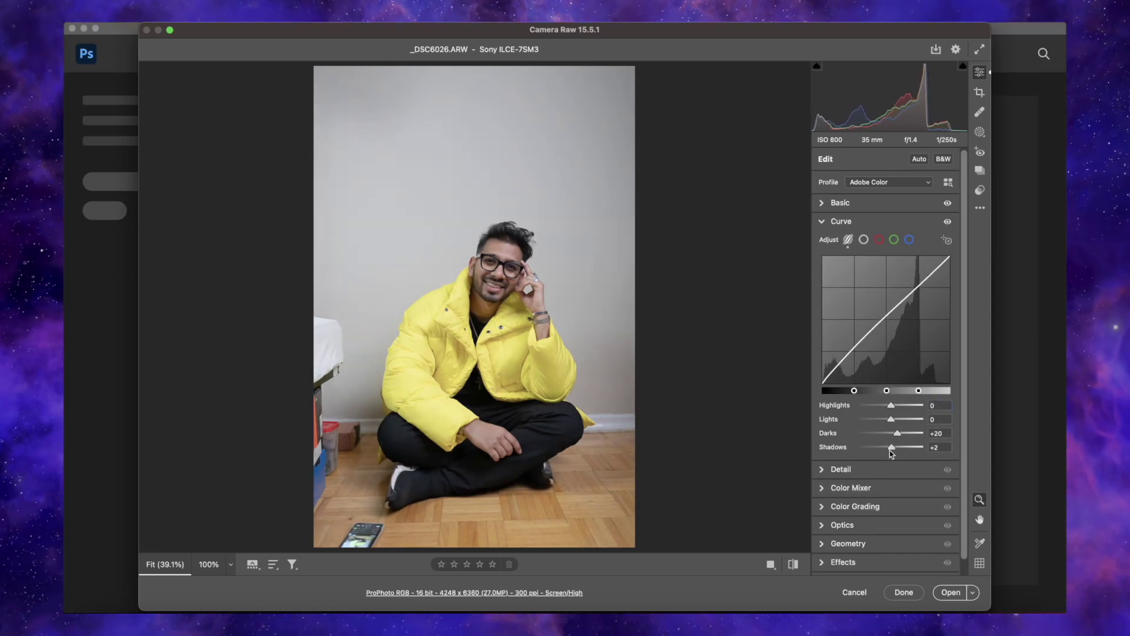
pyautogui.click(840, 221)
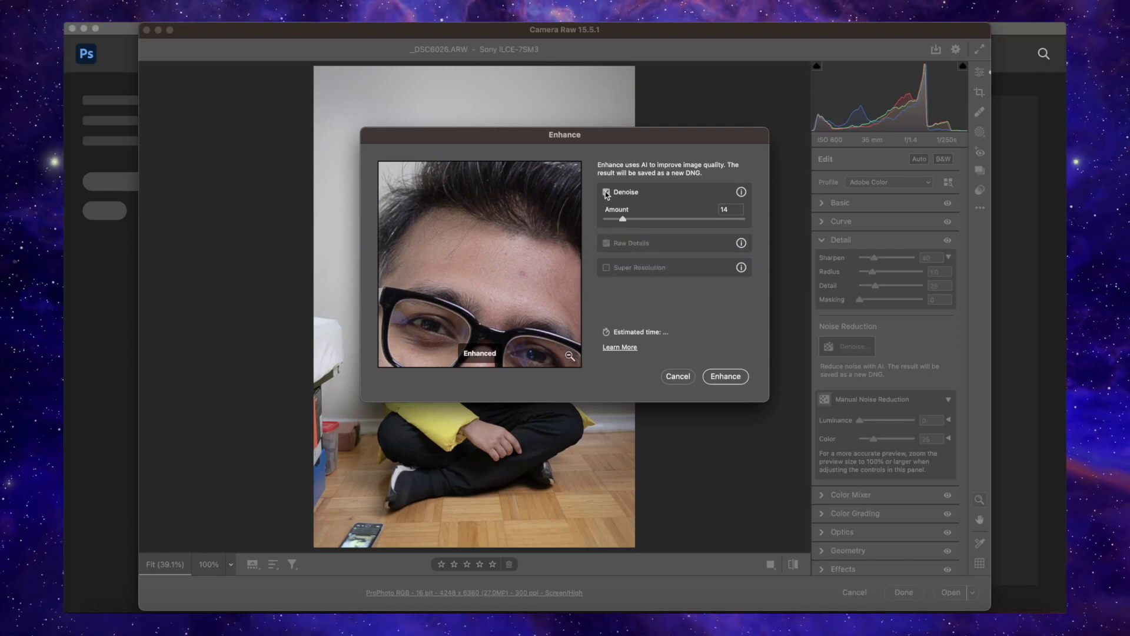
pyautogui.click(725, 377)
pyautogui.click(950, 592)
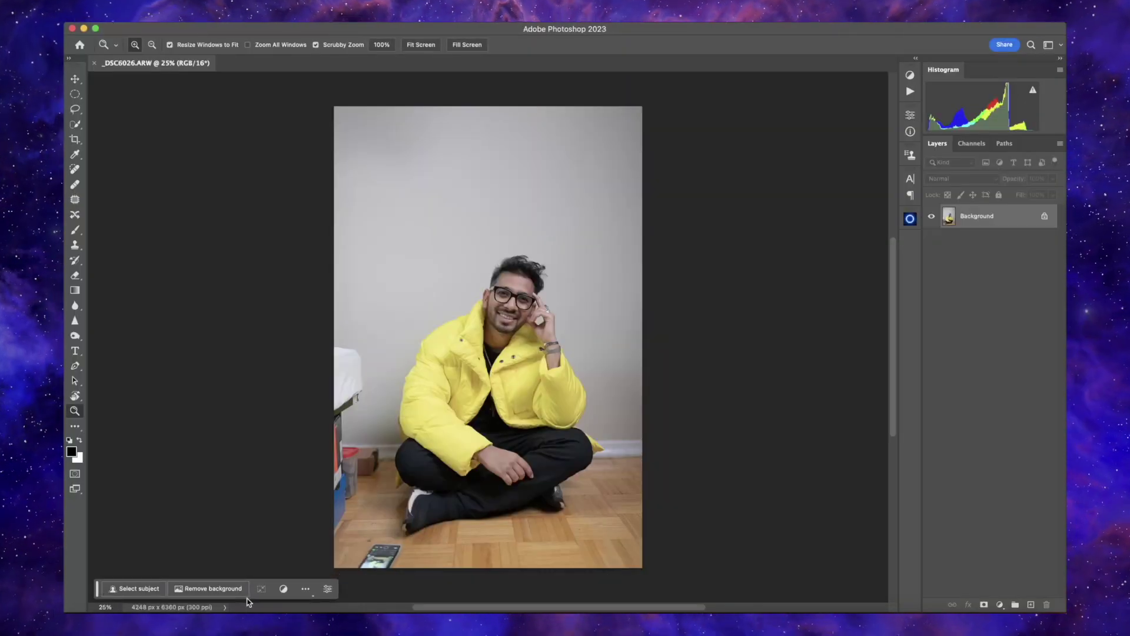
# Zoom in on the man's face and add a new Layer 1 above the Background.
pyautogui.click(305, 587)
pyautogui.moveTo(518, 328)
pyautogui.mouseDown()
pyautogui.moveTo(587, 312)
pyautogui.moveTo(559, 449)
pyautogui.mouseUp()
pyautogui.hotkey('ctrl', 'shift', 'alt', 'n')
pyautogui.press('b')
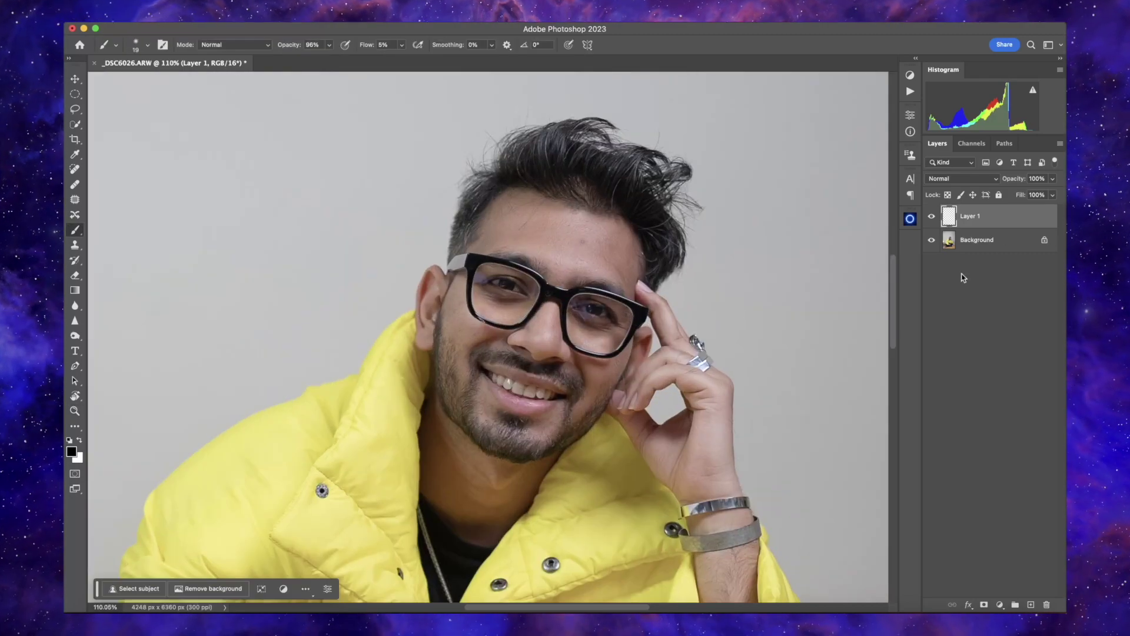
pyautogui.hotkey('ctrl', 'shift', 'alt', 'e')
# Apply a Camera Raw Filter with Texture -28 and light noise reduction (2).
pyautogui.hotkey('ctrl', 'shift', 'a')
pyautogui.moveTo(890, 365); pyautogui.dragTo(878, 368)
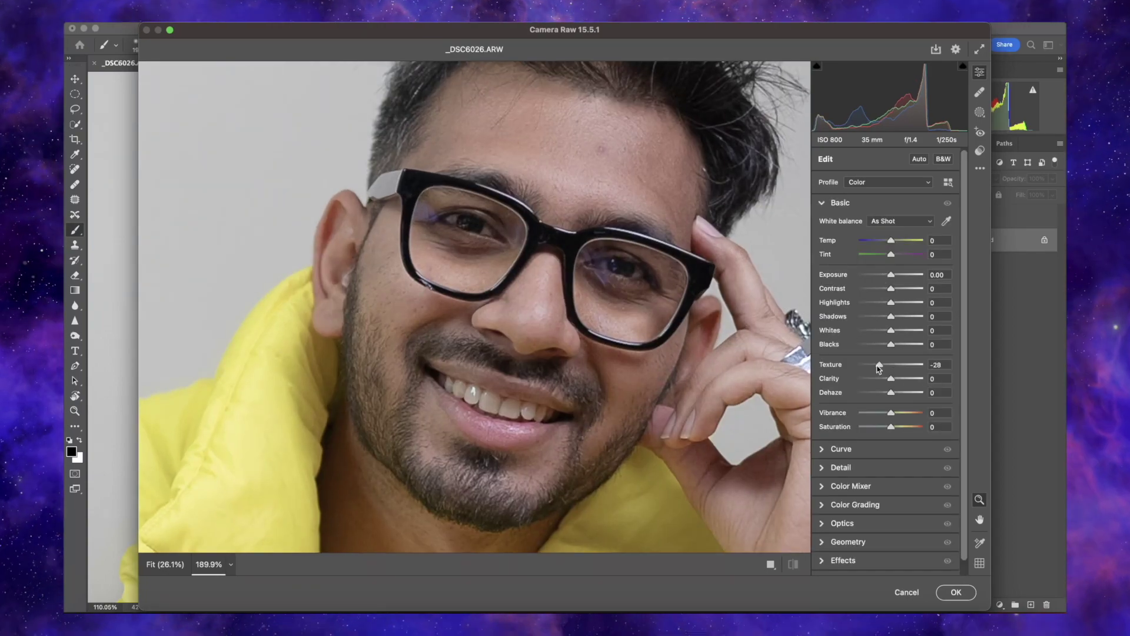
pyautogui.click(840, 203)
pyautogui.click(840, 240)
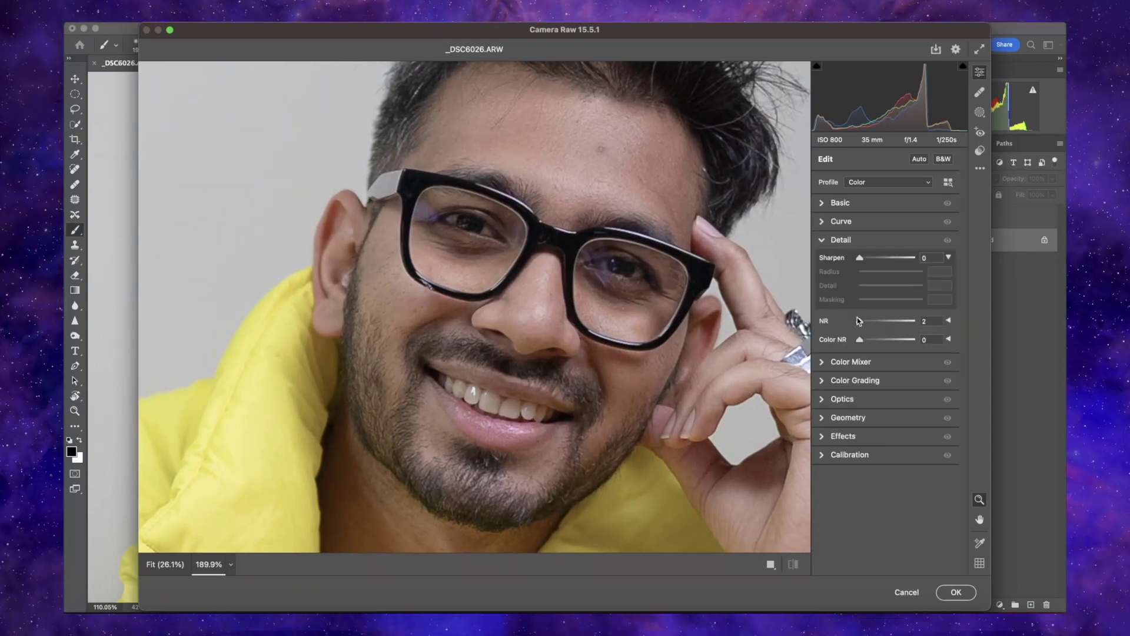
pyautogui.moveTo(861, 260); pyautogui.dragTo(877, 260)
pyautogui.press('Return')
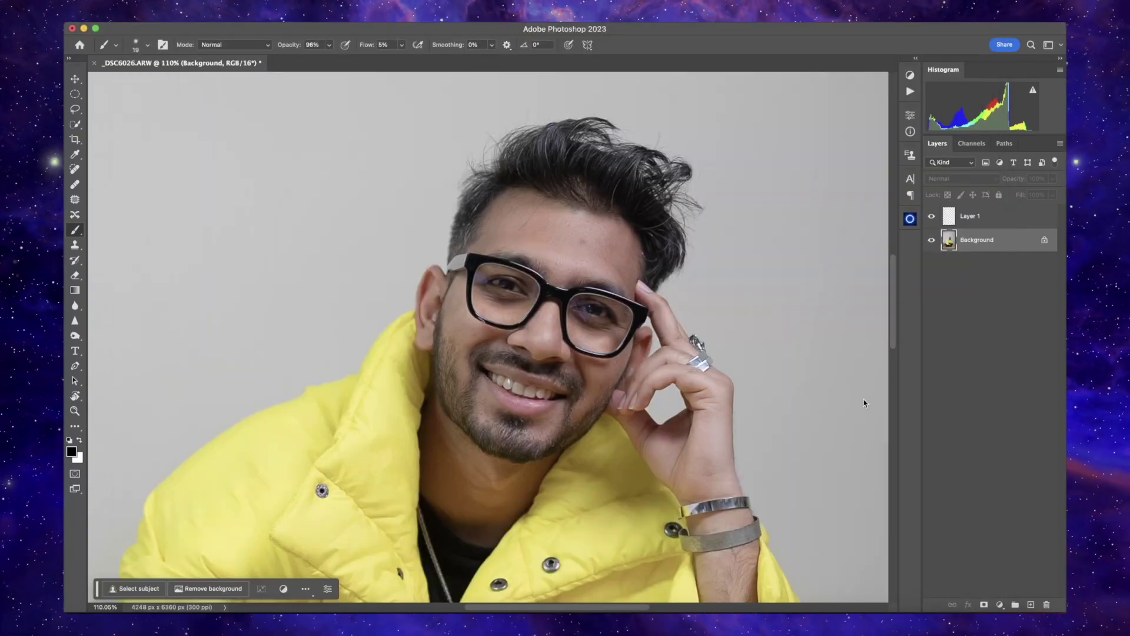
# Sample a smaller Clone Stamp source on the hair, then fit the whole photo on screen.
pyautogui.press('z')
pyautogui.click(688, 271)
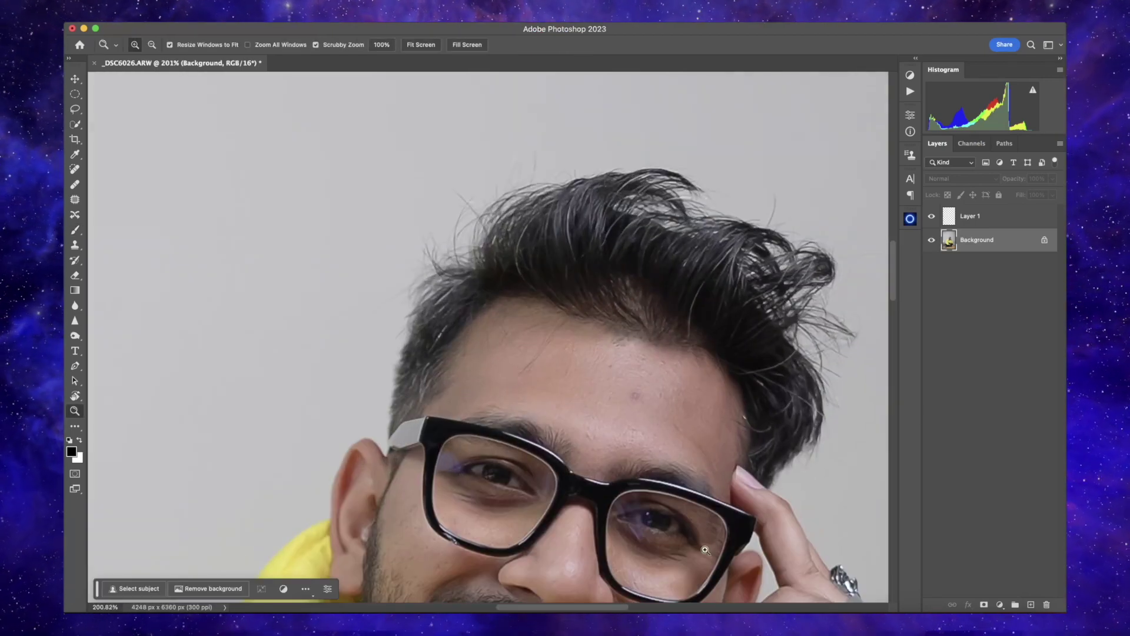
pyautogui.press('s')
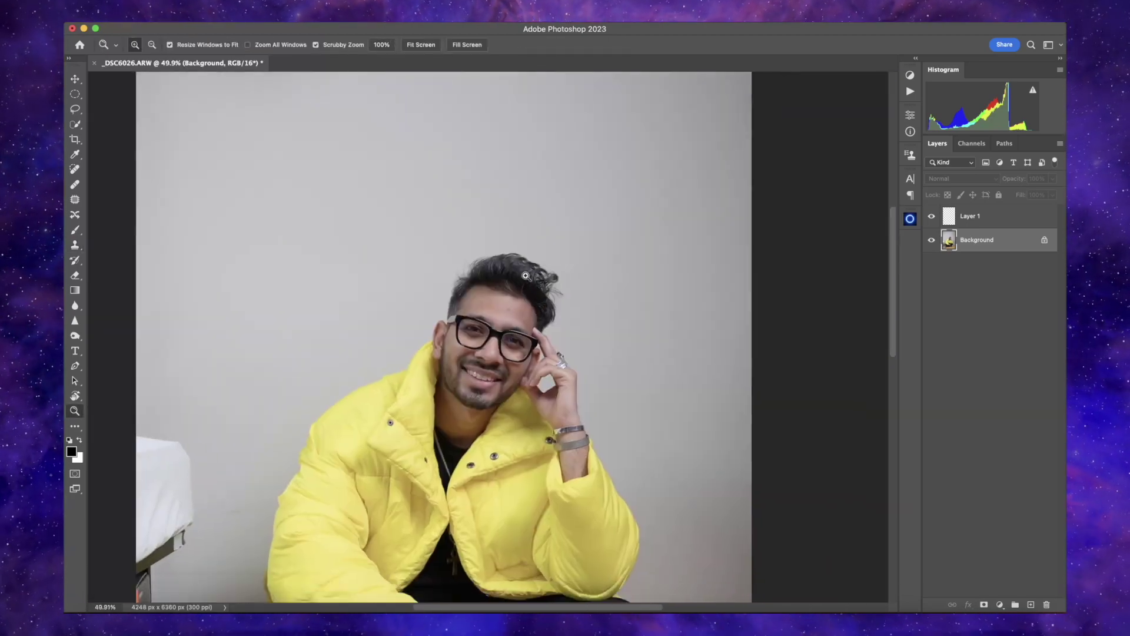
pyautogui.moveTo(700, 195); pyautogui.dragTo(504, 316)
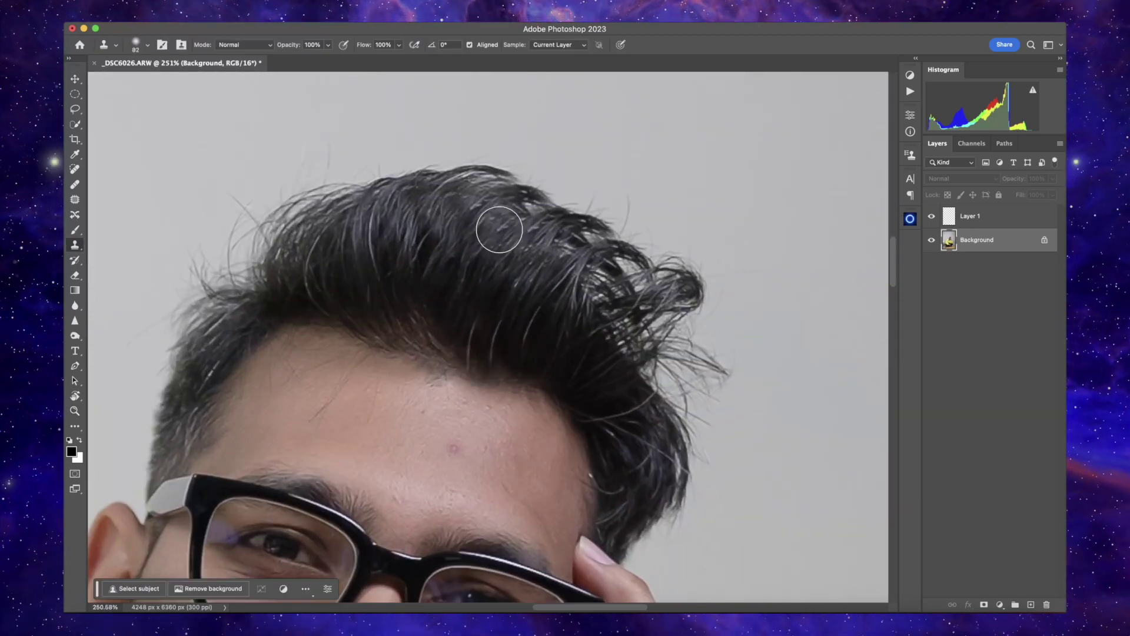
pyautogui.keyDown('alt'); pyautogui.click(385, 288); pyautogui.keyUp('alt')
pyautogui.press('z')
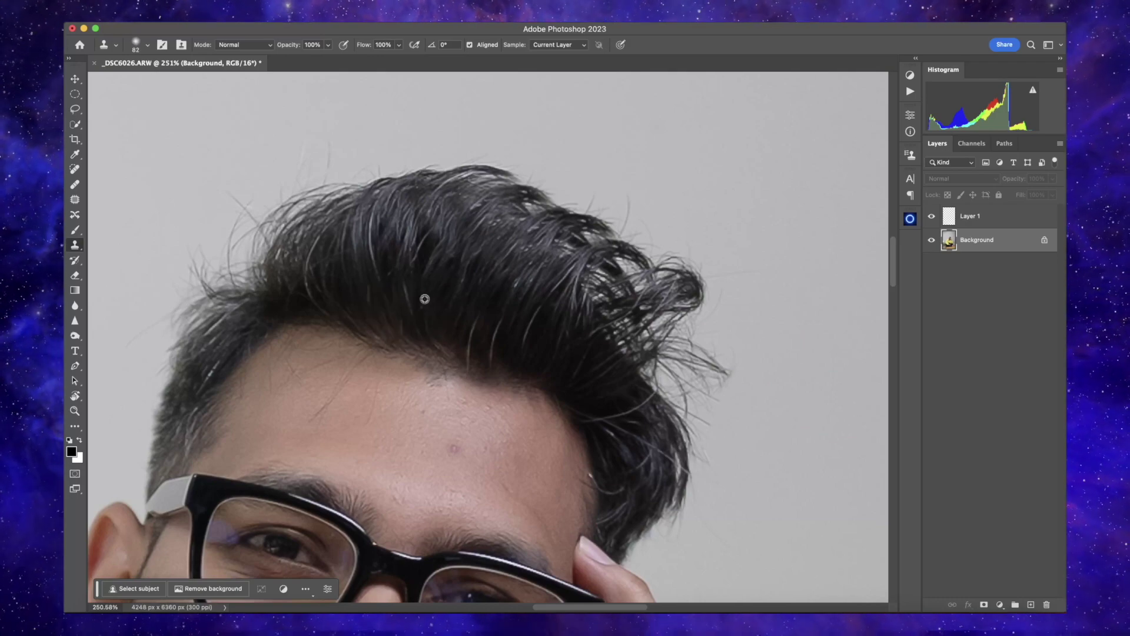
pyautogui.moveTo(480, 298); pyautogui.dragTo(641, 316)
pyautogui.hotkey('ctrl', '0')
# In Liquify, push the top of the hair upward and narrow Nose Width to -39.
pyautogui.hotkey('ctrl', 'shift', 'x')
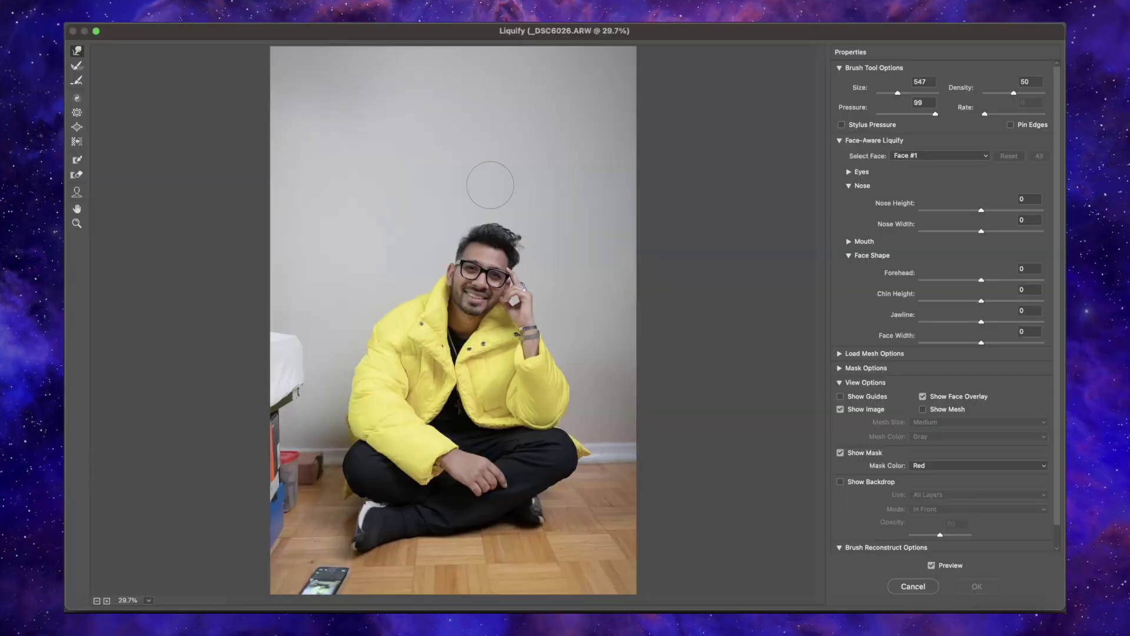
pyautogui.hotkey('ctrl', '1')
pyautogui.moveTo(447, 182)
pyautogui.mouseDown()
pyautogui.moveTo(555, 157)
pyautogui.moveTo(586, 181)
pyautogui.mouseUp()
pyautogui.press('[')
pyautogui.press('[')
pyautogui.press('[')
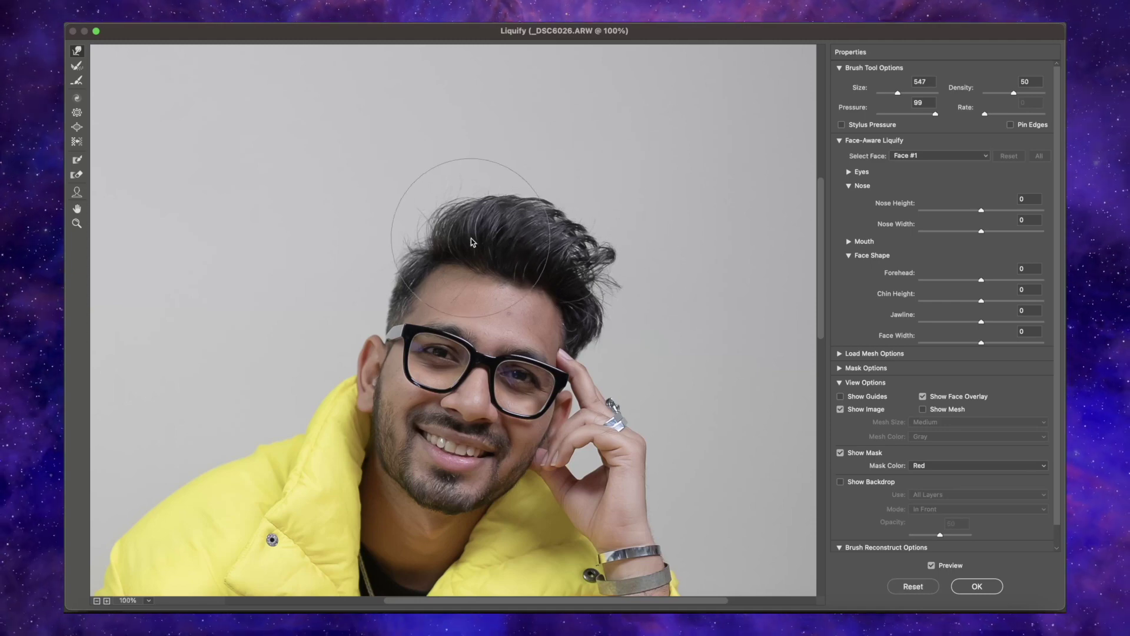
pyautogui.moveTo(981, 231); pyautogui.dragTo(957, 231)
# Apply the Liquify changes and pick a different brush preset sized to 23 px.
pyautogui.click(977, 585)
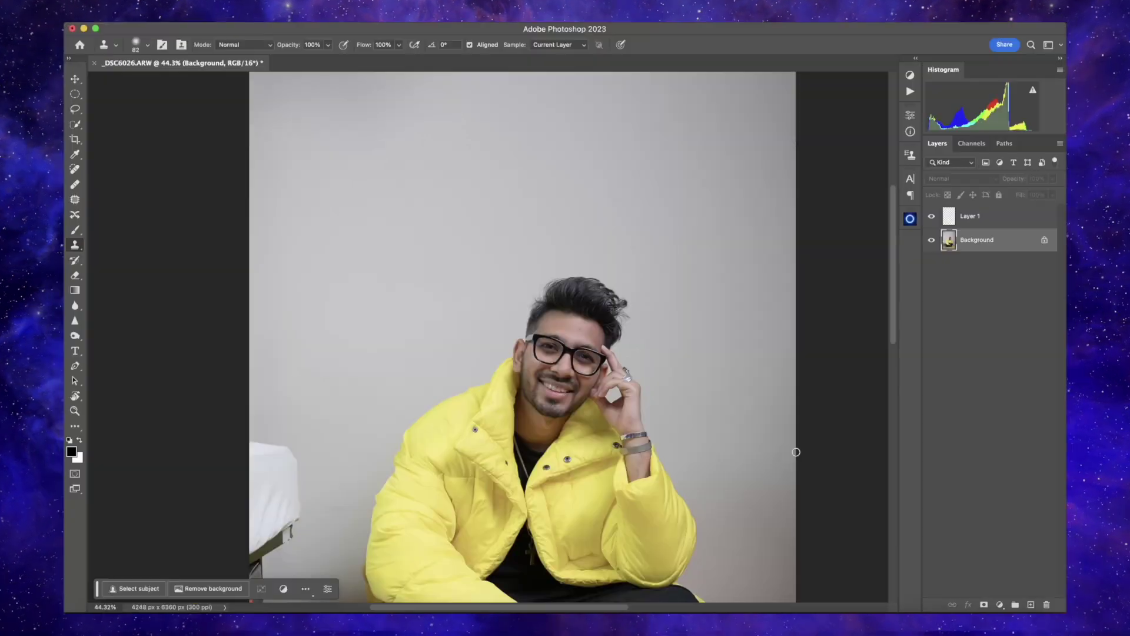
pyautogui.scroll(2, 369, 233)
pyautogui.scroll(2, 369, 233)
pyautogui.press('b')
pyautogui.click(147, 46)
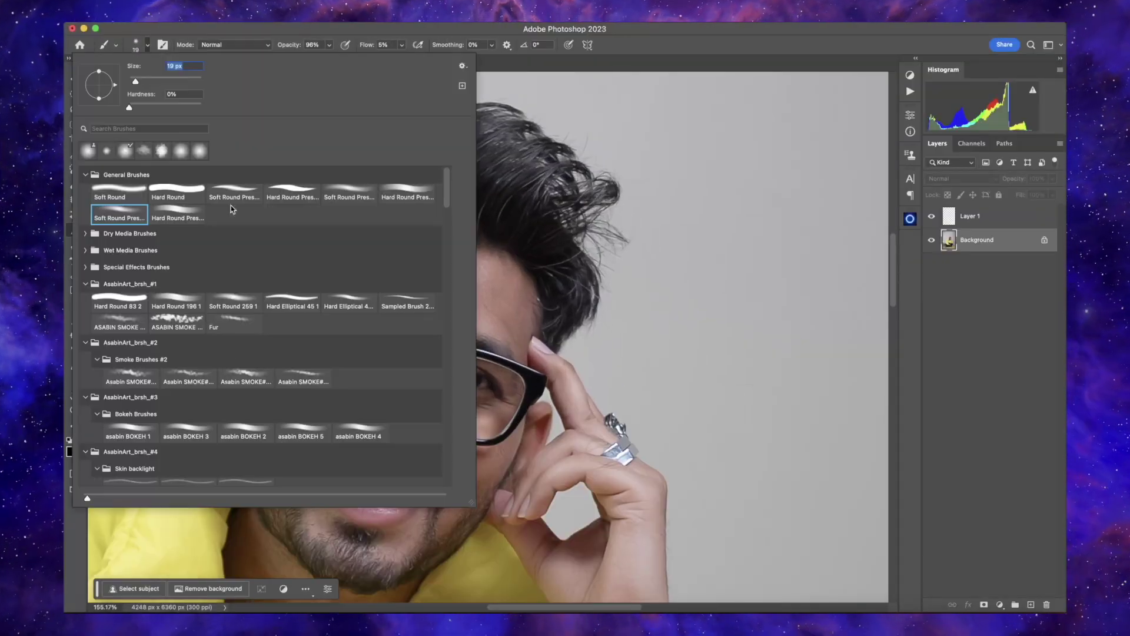
pyautogui.doubleClick(234, 322)
pyautogui.scroll(2, 254, 448)
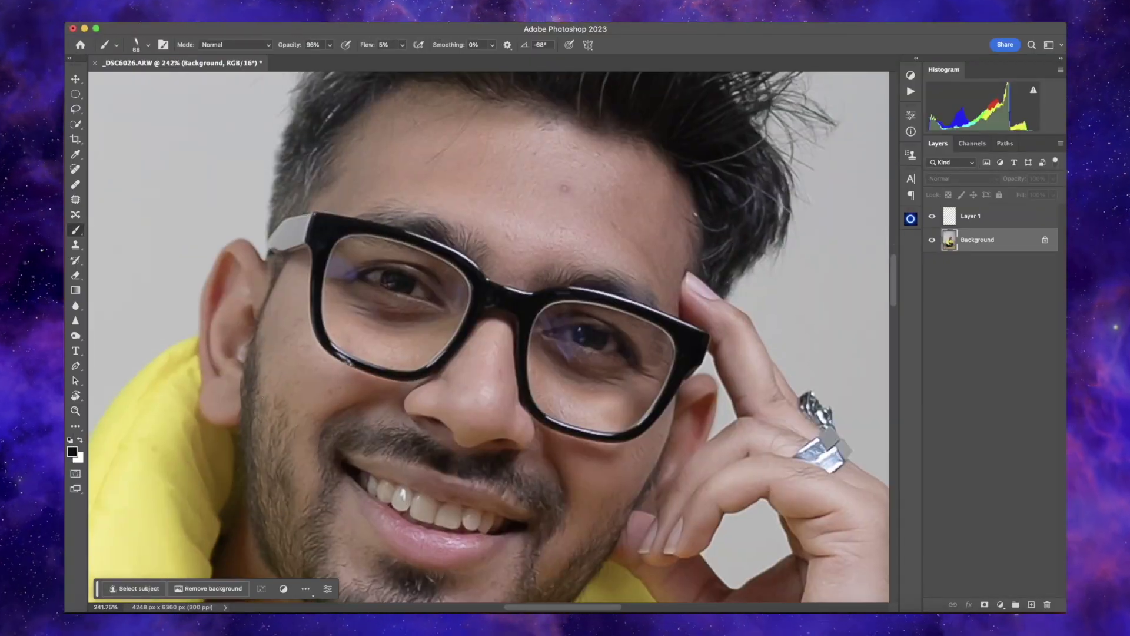
pyautogui.keyDown('ctrl'); pyautogui.keyDown('alt'); pyautogui.moveTo(265, 405); pyautogui.dragTo(258, 408); pyautogui.keyUp('alt'); pyautogui.keyUp('ctrl')
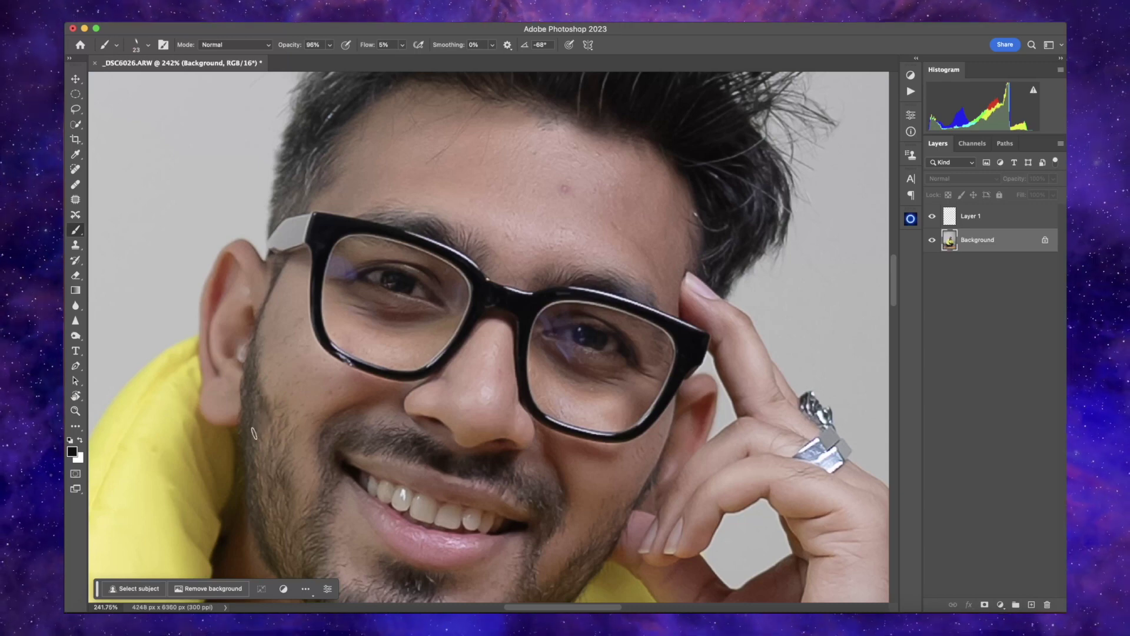
# Erase stray spots, then make Layer 1 active and pick a sampled top-hair brush.
pyautogui.press('e')
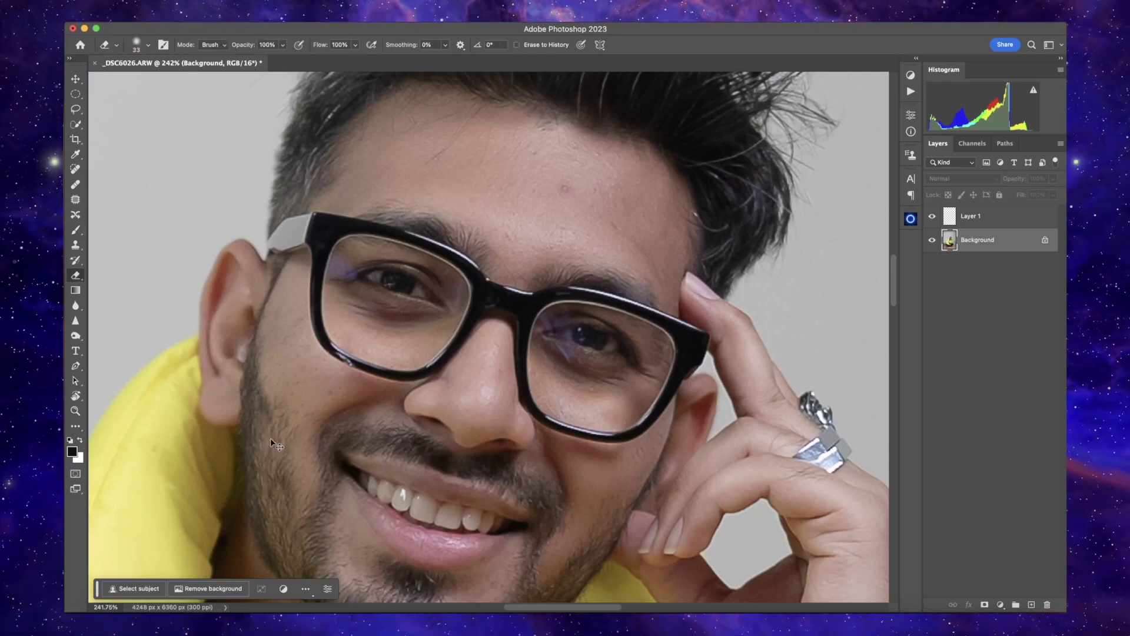
pyautogui.press('b')
pyautogui.scroll(-2, 329, 353)
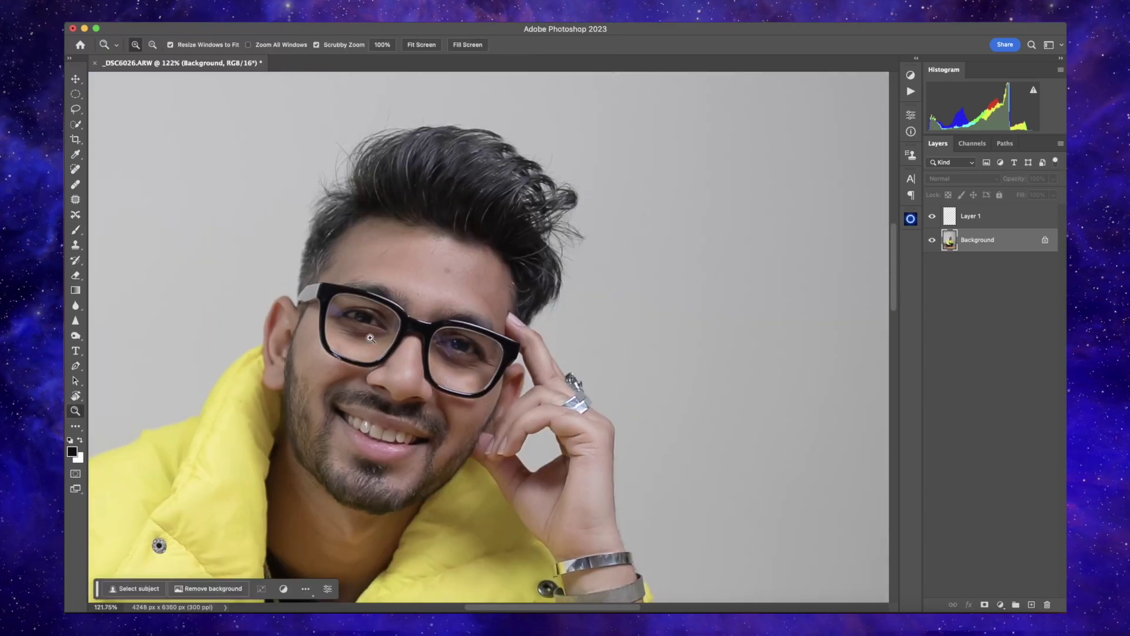
pyautogui.hotkey('alt', ']')
pyautogui.click(148, 45)
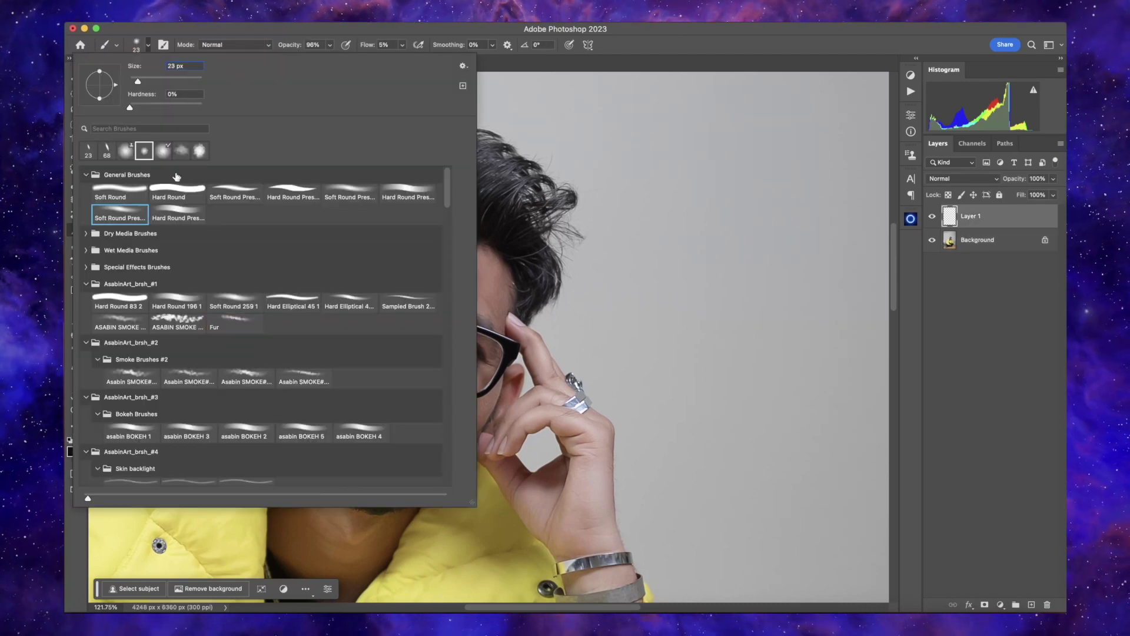
pyautogui.scroll(-5, 257, 358)
pyautogui.click(204, 385)
# Touch up the hairline with a 4 px Hard Round Pressure brush, then zoom out.
pyautogui.press('.')
pyautogui.press('.')
pyautogui.press('.')
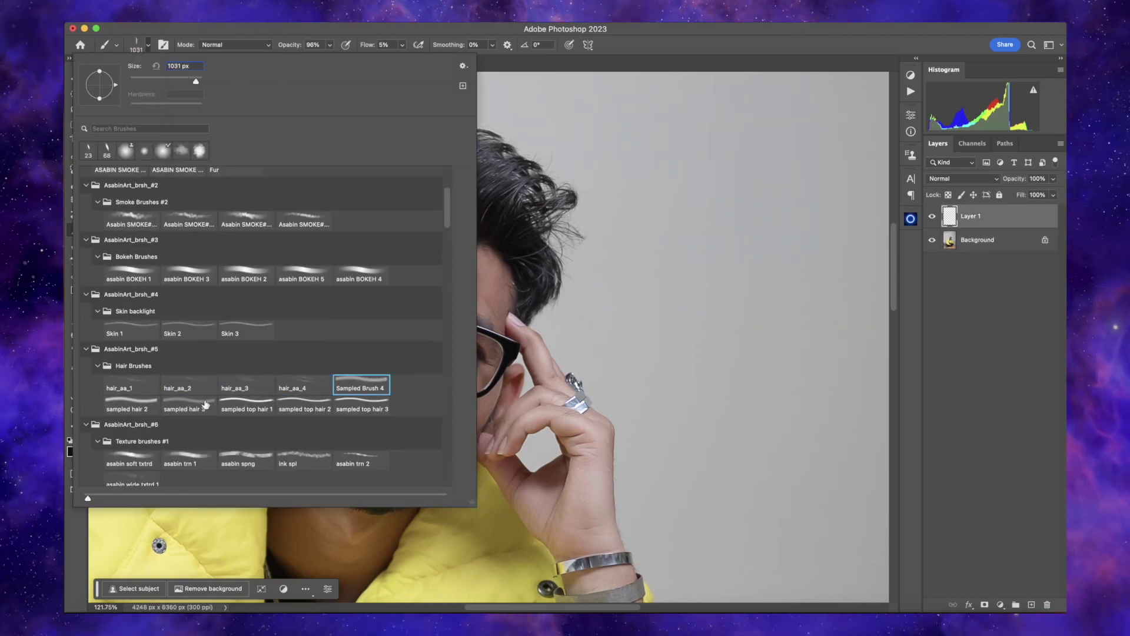
pyautogui.scroll(-5, 207, 429)
pyautogui.scroll(-3, 207, 429)
pyautogui.scroll(3, 206, 391)
pyautogui.scroll(3, 203, 353)
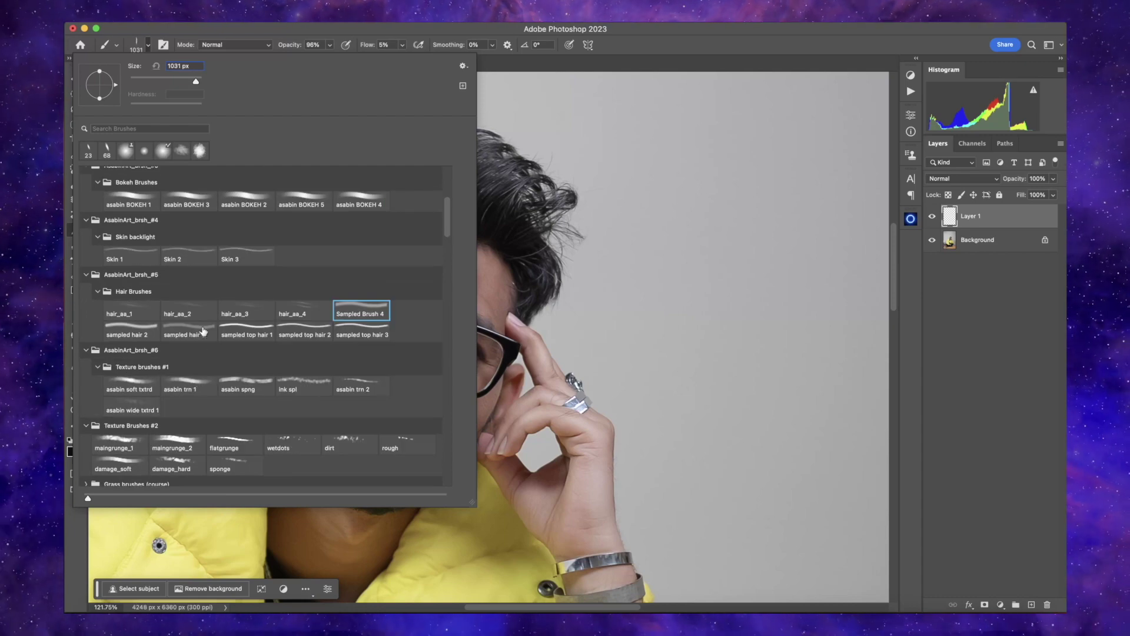
pyautogui.scroll(3, 212, 312)
pyautogui.scroll(3, 218, 293)
pyautogui.click(199, 219)
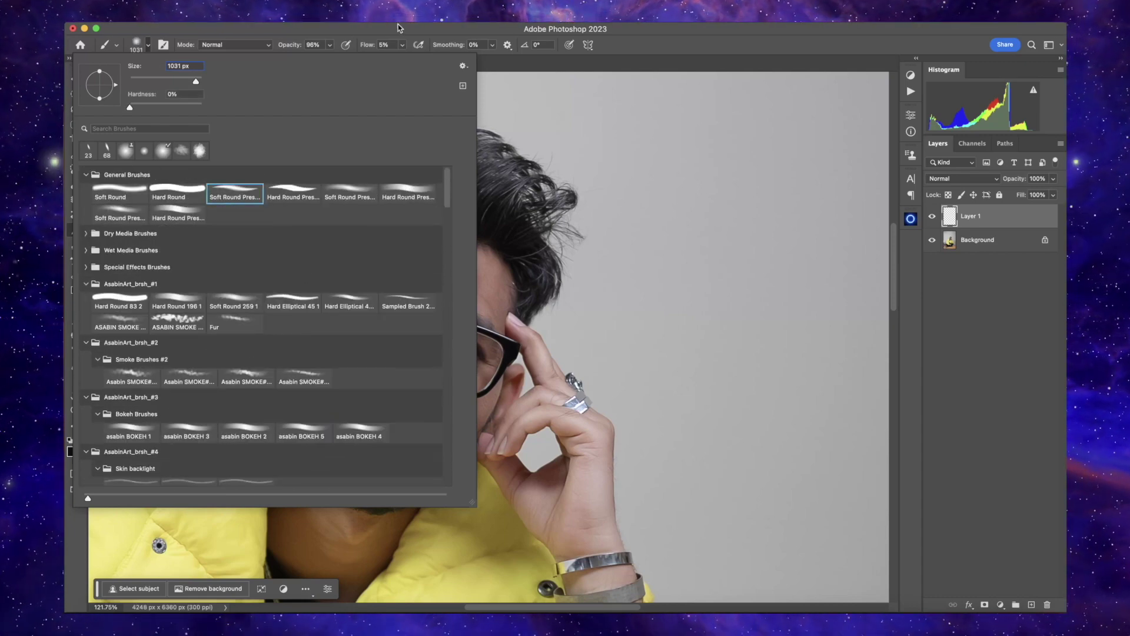
pyautogui.press('Return')
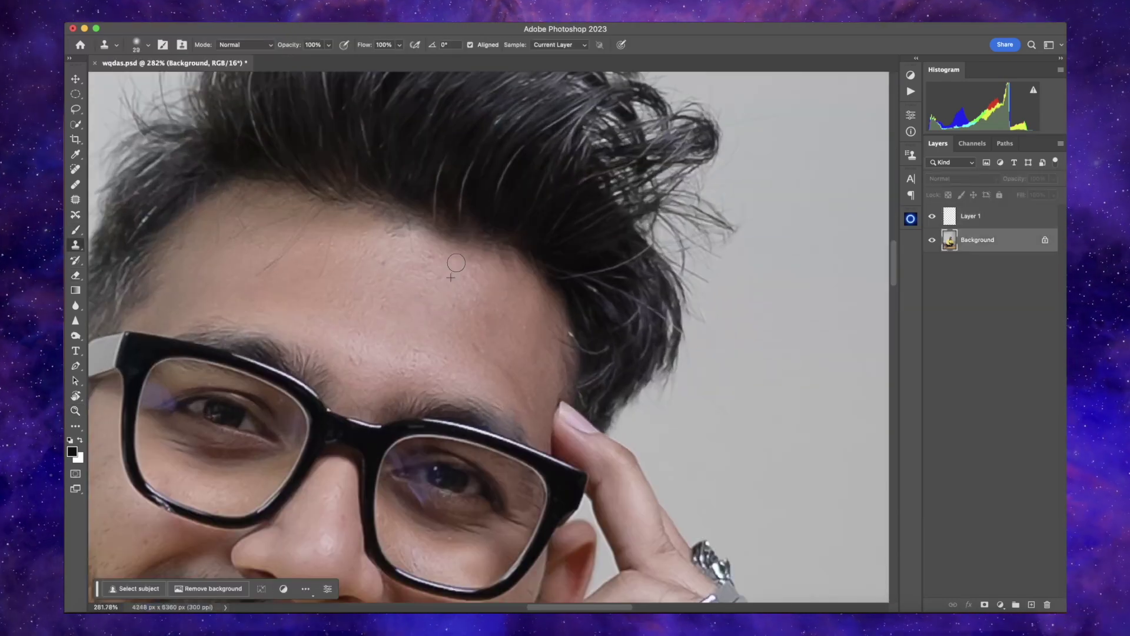
pyautogui.scroll(-10, 410, 324)
pyautogui.scroll(-3, 529, 353)
pyautogui.scroll(-2, 648, 401)
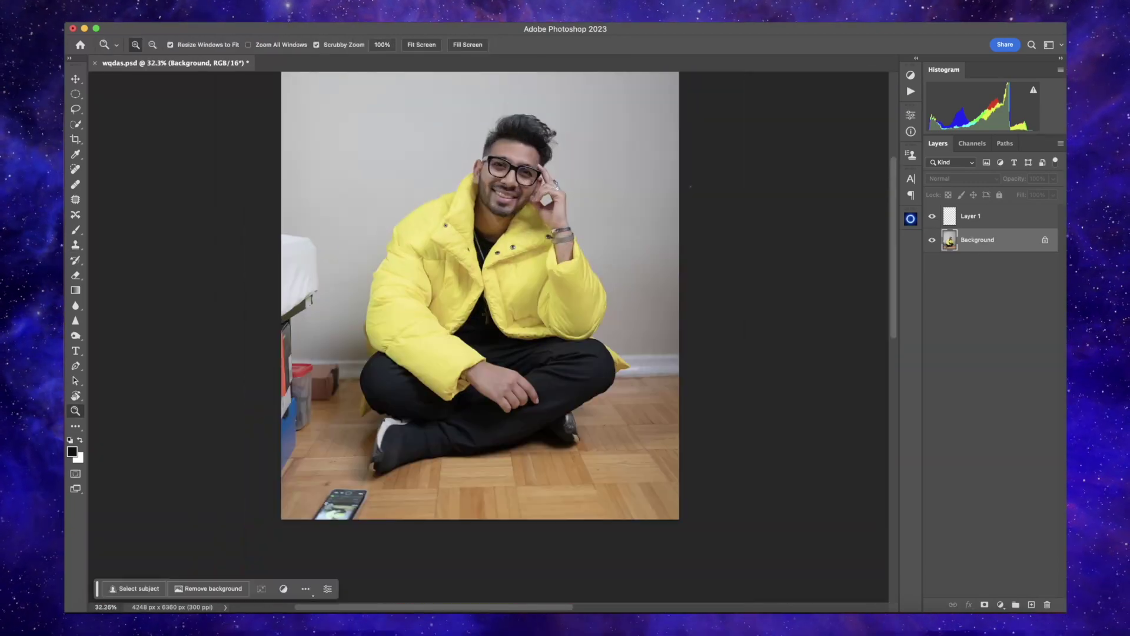
# Start a pen path at the foot's bottom edge, tracing up the white cuff and dark trouser edge.
pyautogui.press('p')
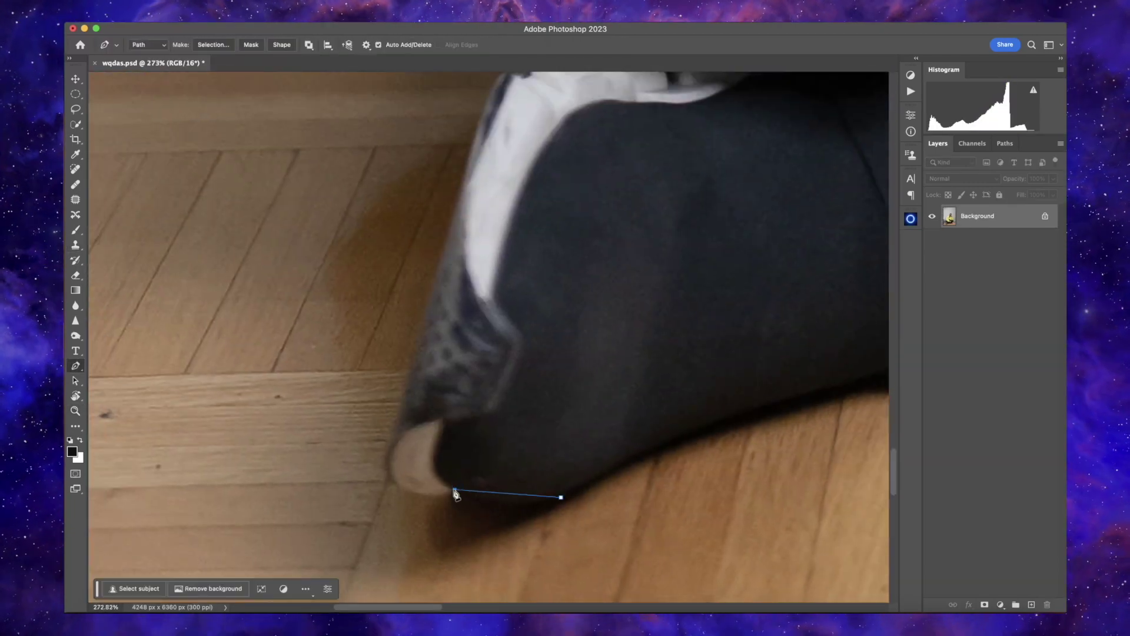
pyautogui.moveTo(445, 487); pyautogui.dragTo(429, 498)
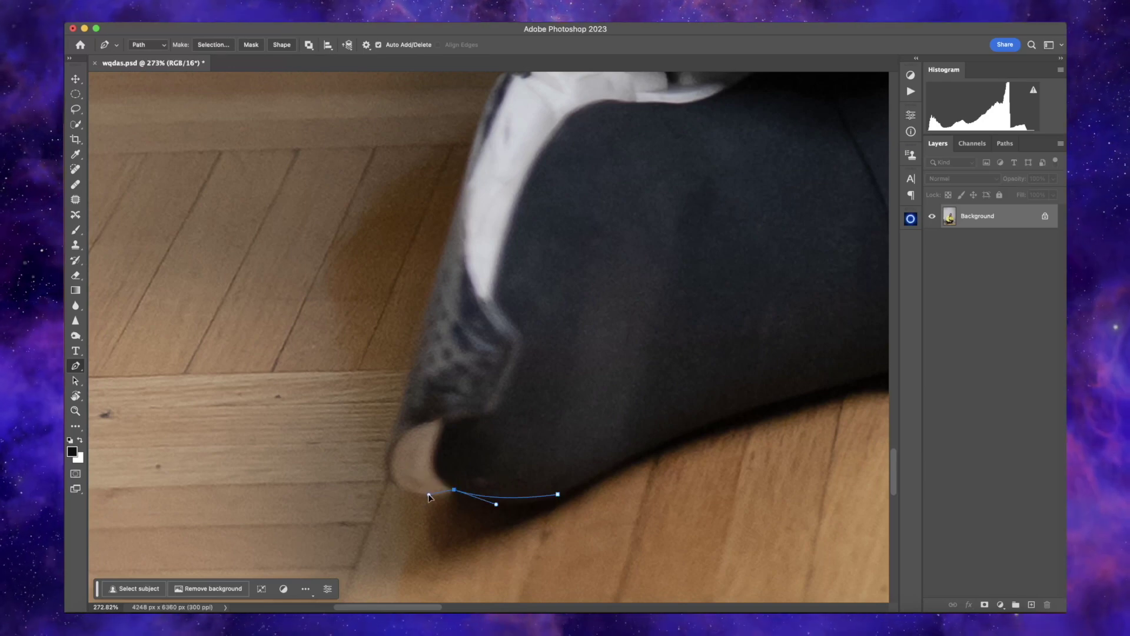
pyautogui.scroll(3, 393, 430)
pyautogui.scroll(3, 393, 430)
pyautogui.click(417, 405)
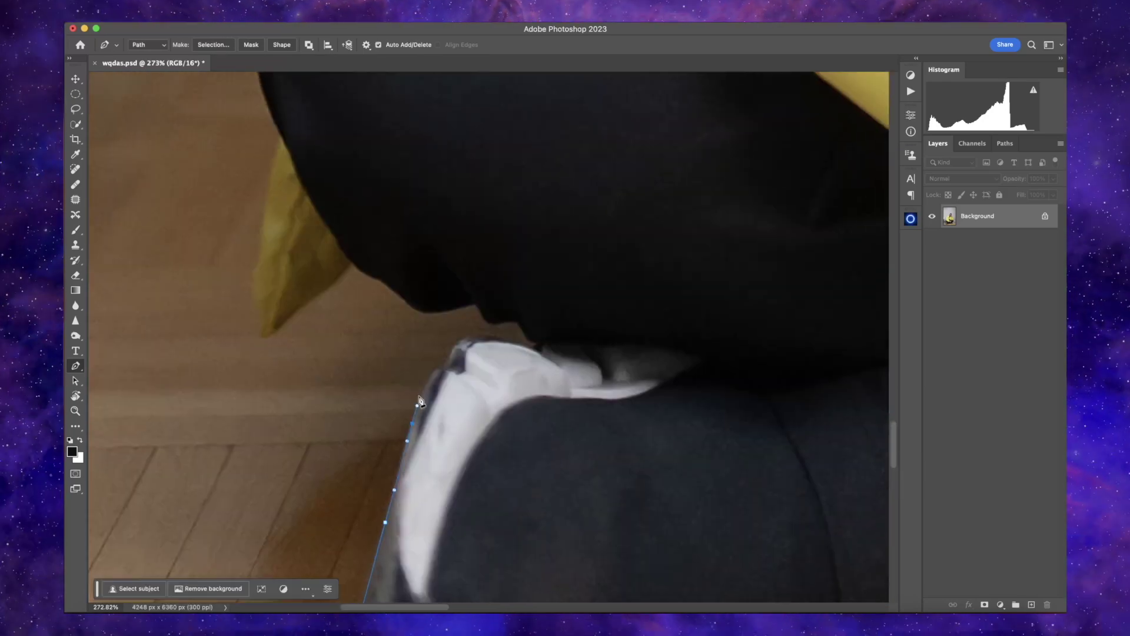
pyautogui.scroll(3, 537, 349)
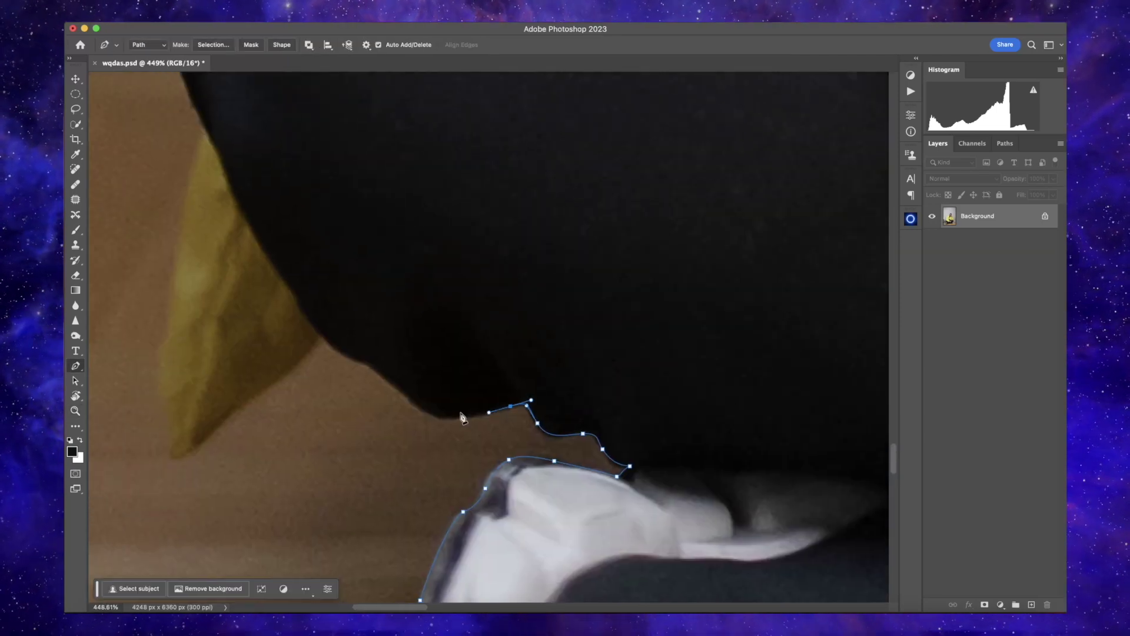
pyautogui.hscroll(-3, 389, 382)
pyautogui.click(479, 431)
pyautogui.click(439, 404)
pyautogui.hscroll(-3, 418, 412)
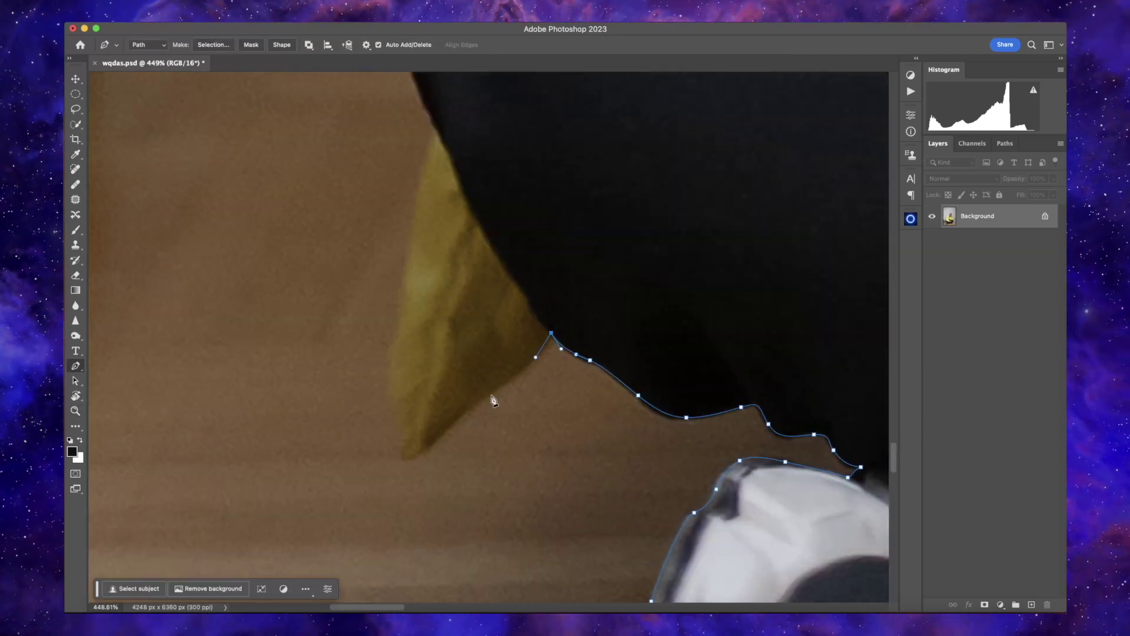
pyautogui.click(455, 416)
pyautogui.click(422, 450)
pyautogui.scroll(2, 405, 461)
pyautogui.click(401, 390)
pyautogui.scroll(3, 401, 389)
pyautogui.scroll(3, 411, 382)
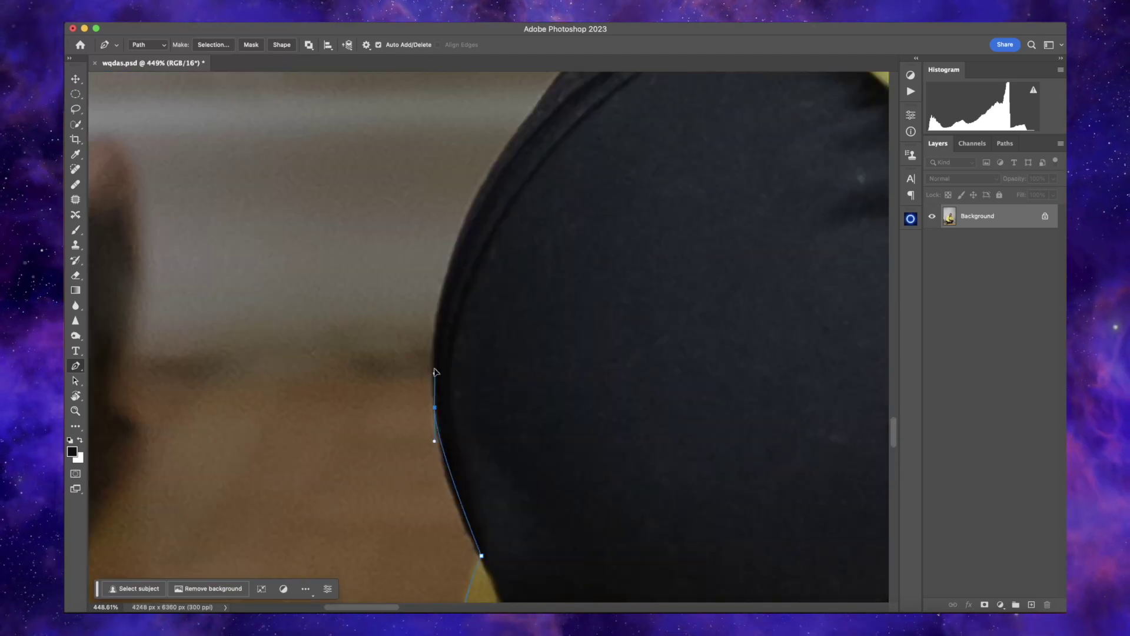
# Continue the path where the dark sleeve meets the jacket, curving up the jacket's left edge.
pyautogui.moveTo(434, 408); pyautogui.dragTo(427, 325)
pyautogui.scroll(5, 428, 325)
pyautogui.click(408, 323)
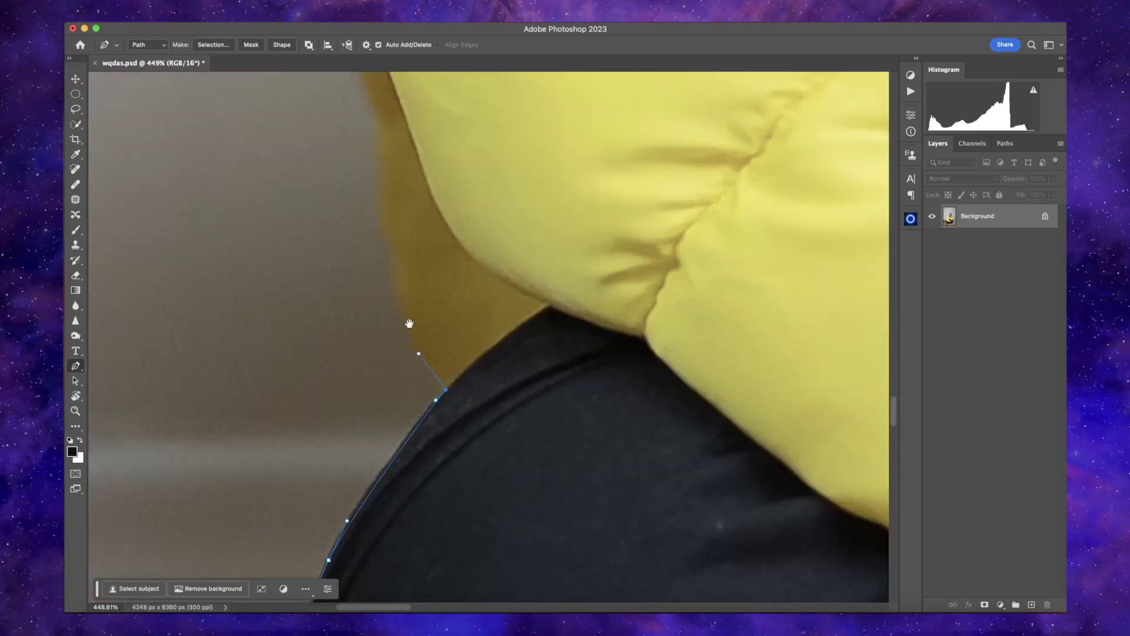
pyautogui.scroll(3, 408, 323)
pyautogui.scroll(3, 410, 375)
pyautogui.scroll(2, 436, 307)
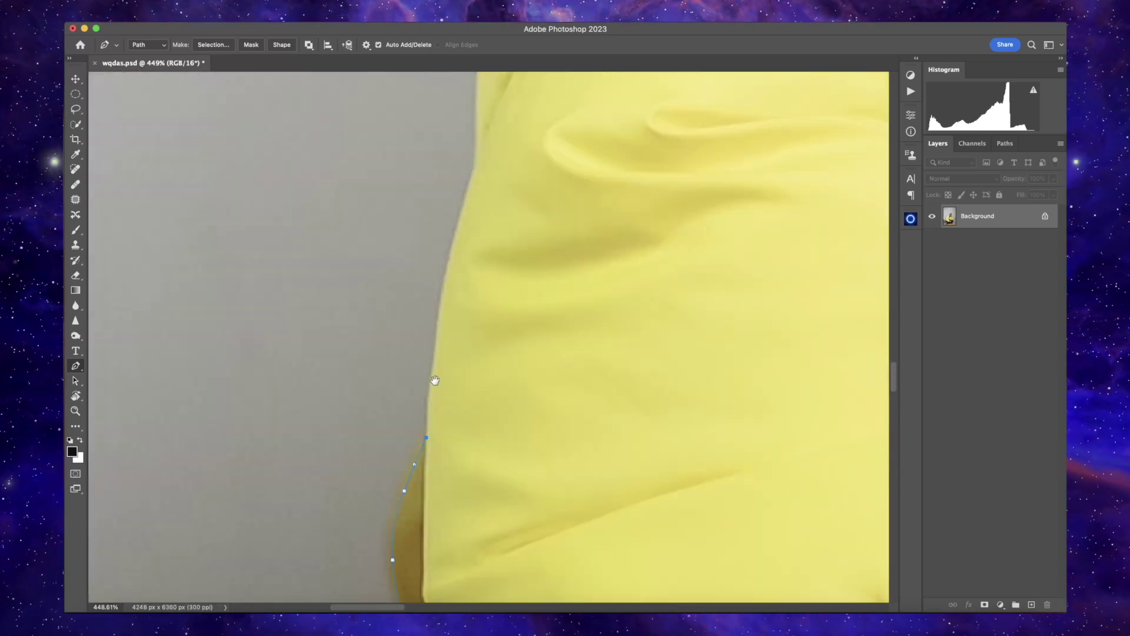
pyautogui.moveTo(436, 308)
pyautogui.mouseDown()
pyautogui.moveTo(436, 292)
pyautogui.moveTo(452, 294)
pyautogui.mouseUp()
pyautogui.scroll(2, 435, 309)
pyautogui.scroll(3, 435, 311)
pyautogui.scroll(3, 443, 262)
pyautogui.click(450, 230)
pyautogui.scroll(2, 449, 229)
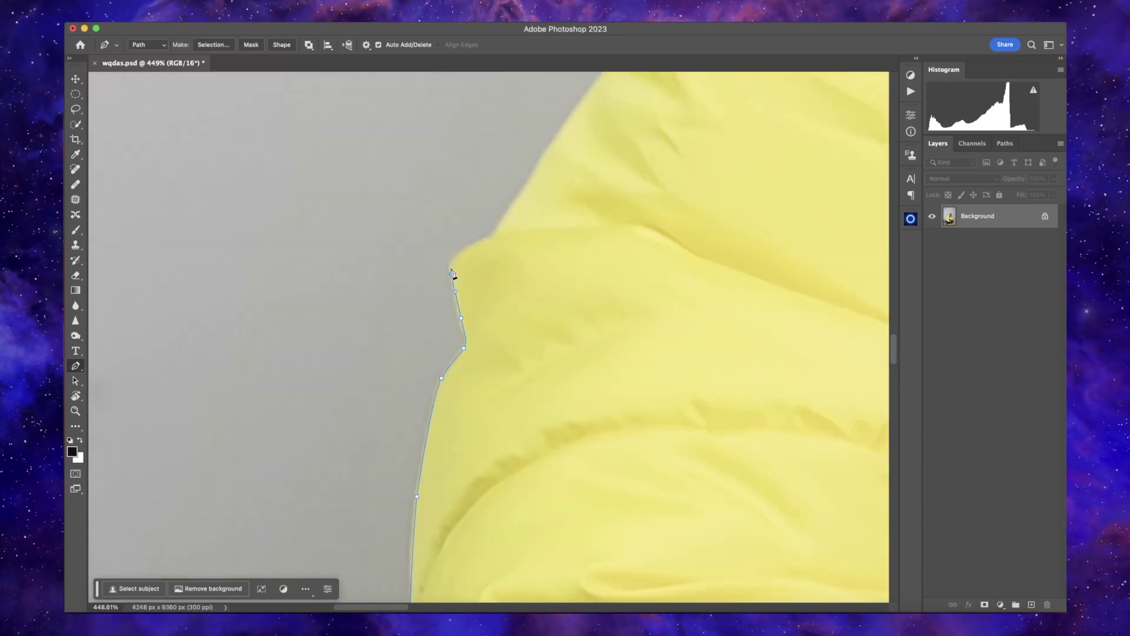
pyautogui.scroll(3, 497, 238)
pyautogui.moveTo(454, 289); pyautogui.dragTo(462, 282)
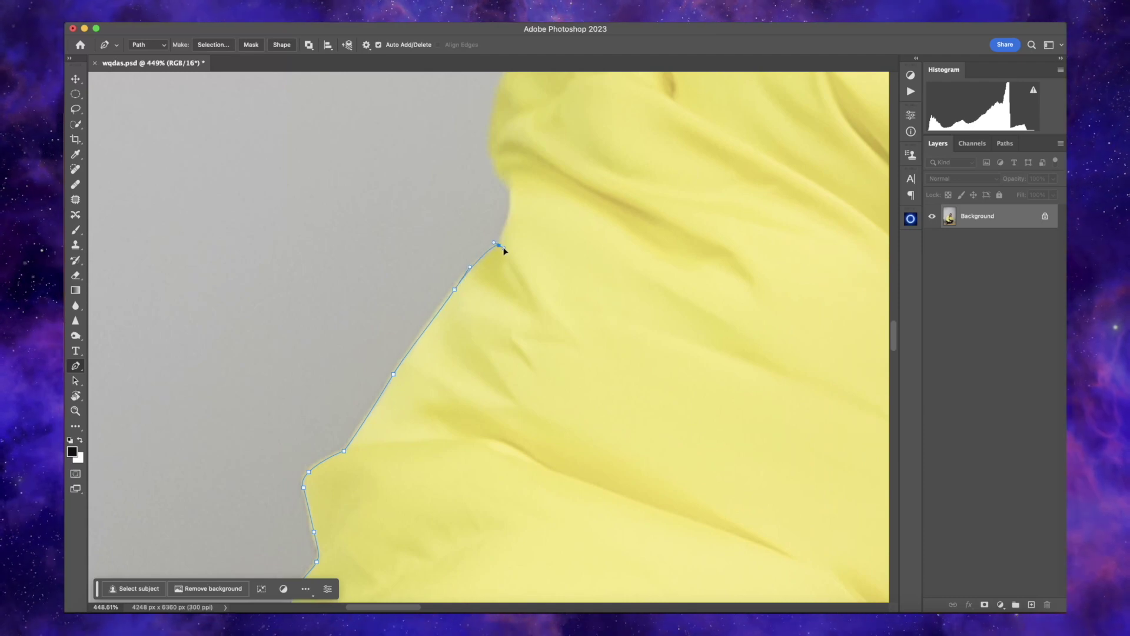
pyautogui.moveTo(503, 249); pyautogui.dragTo(507, 222)
pyautogui.scroll(2, 493, 280)
pyautogui.scroll(2, 473, 236)
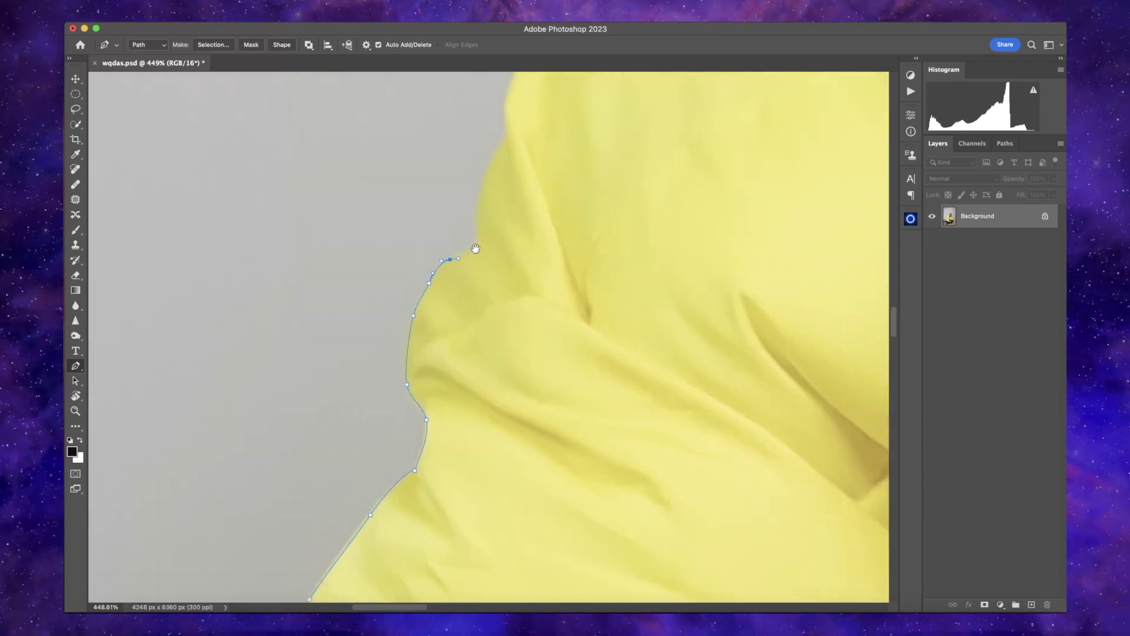
pyautogui.scroll(2, 474, 244)
# Trace further up the jacket outline and along the curved shoulder line.
pyautogui.click(494, 240)
pyautogui.scroll(2, 493, 221)
pyautogui.scroll(2, 487, 245)
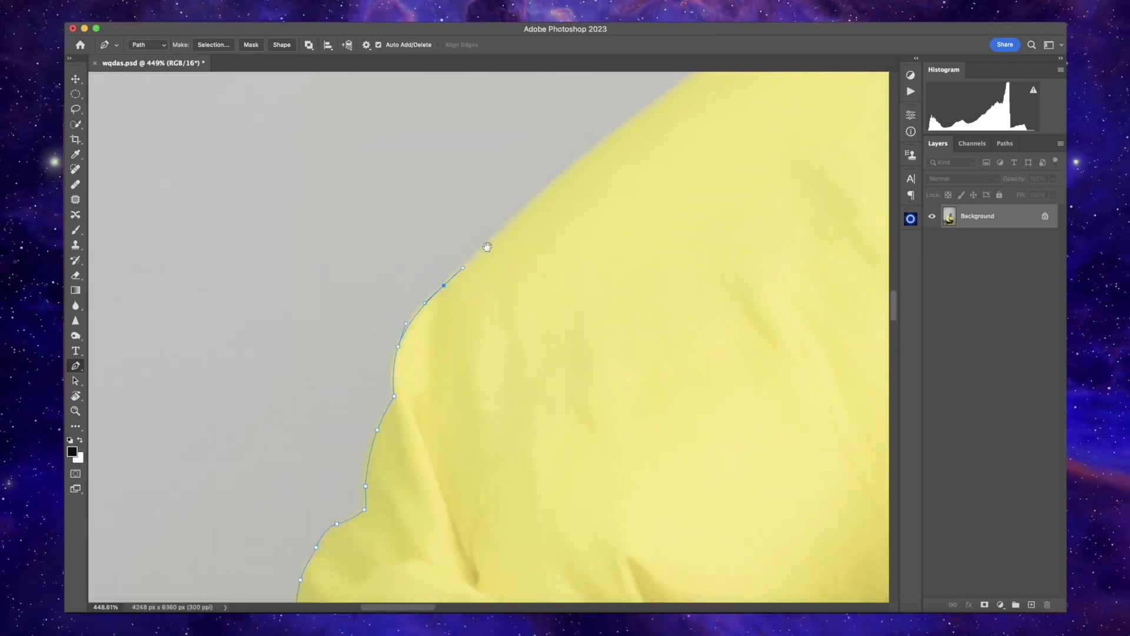
pyautogui.click(491, 238)
pyautogui.scroll(2, 491, 241)
pyautogui.moveTo(459, 267); pyautogui.dragTo(491, 246)
pyautogui.scroll(2, 491, 246)
pyautogui.click(470, 258)
pyautogui.click(603, 201)
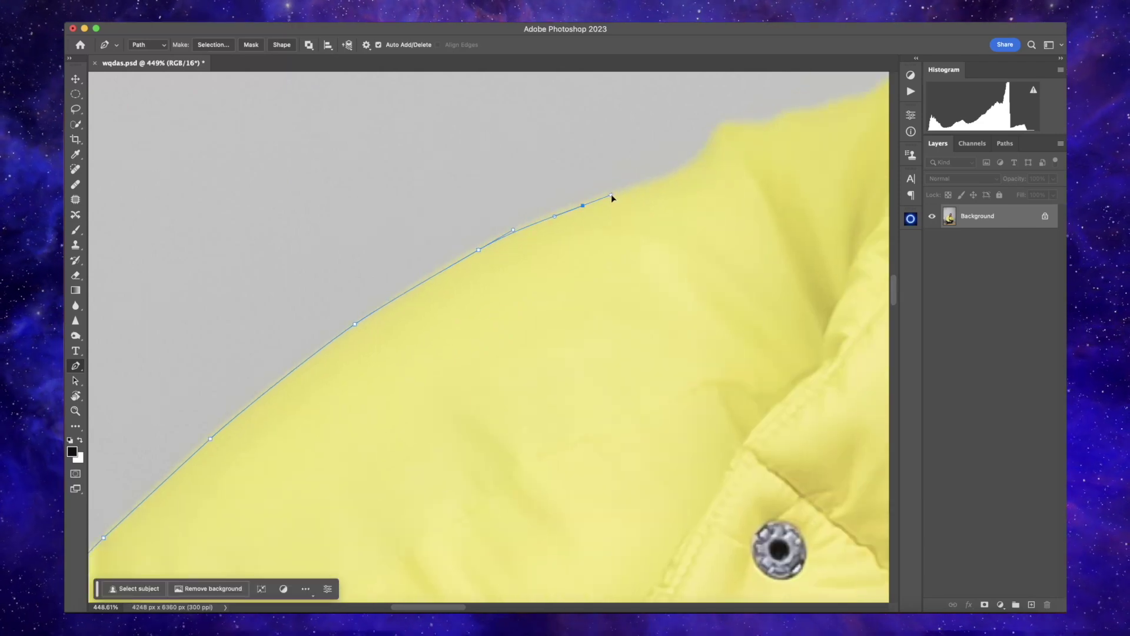
pyautogui.scroll(2, 612, 197)
pyautogui.moveTo(560, 217); pyautogui.dragTo(618, 178)
pyautogui.hscroll(3, 658, 167)
pyautogui.click(560, 189)
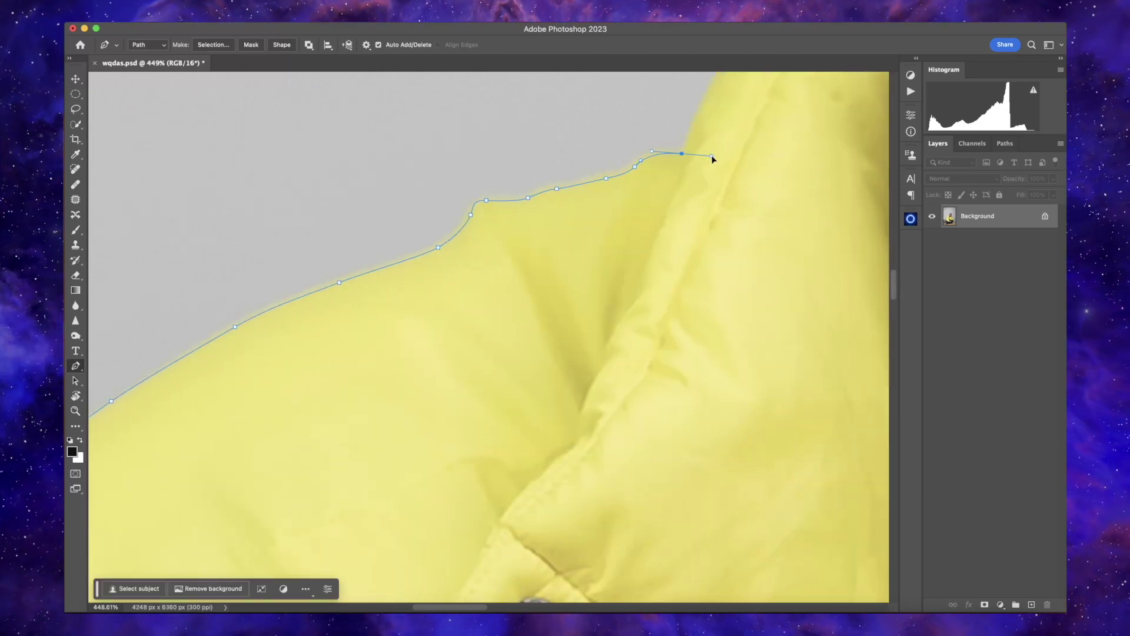
pyautogui.hscroll(3, 677, 176)
pyautogui.scroll(3, 646, 202)
# Carry the outline up around the ear and over the top of the hair.
pyautogui.click(491, 332)
pyautogui.moveTo(551, 250)
pyautogui.mouseDown()
pyautogui.moveTo(565, 233)
pyautogui.moveTo(557, 246)
pyautogui.mouseUp()
pyautogui.hscroll(2, 555, 257)
pyautogui.scroll(3, 604, 156)
pyautogui.hscroll(2, 580, 227)
pyautogui.click(542, 300)
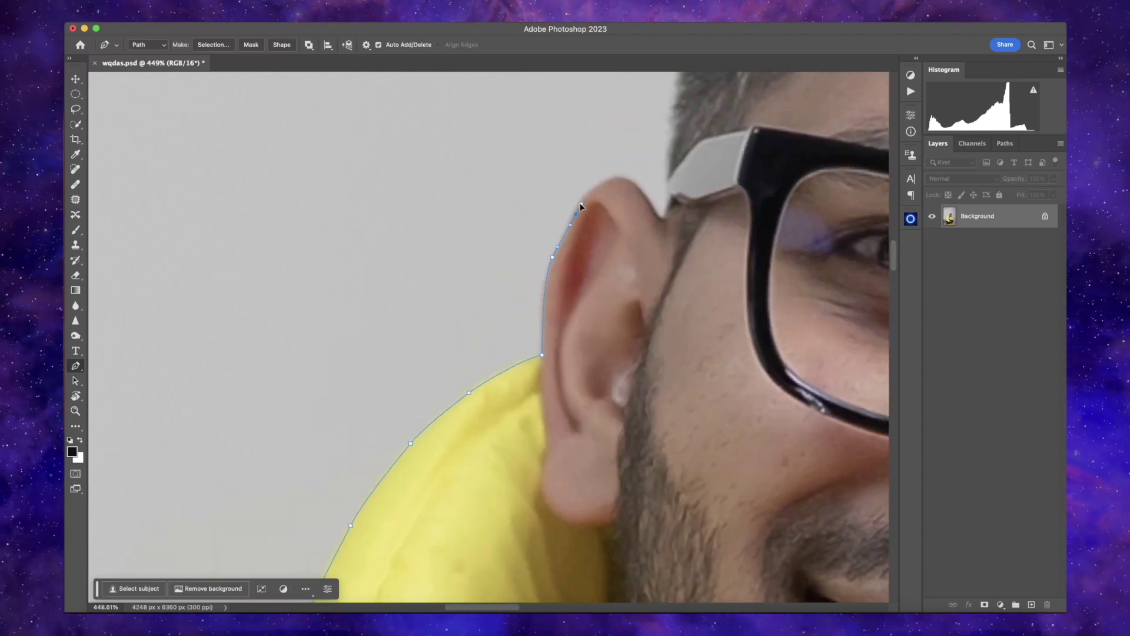
pyautogui.click(613, 179)
pyautogui.moveTo(642, 192); pyautogui.dragTo(654, 213)
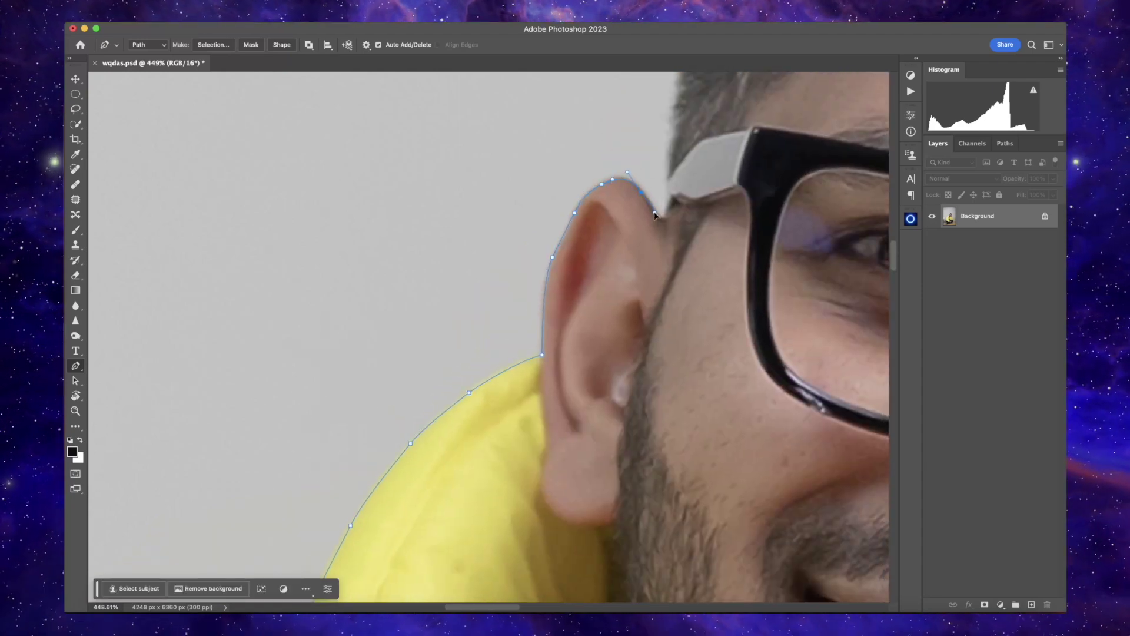
pyautogui.scroll(3, 667, 175)
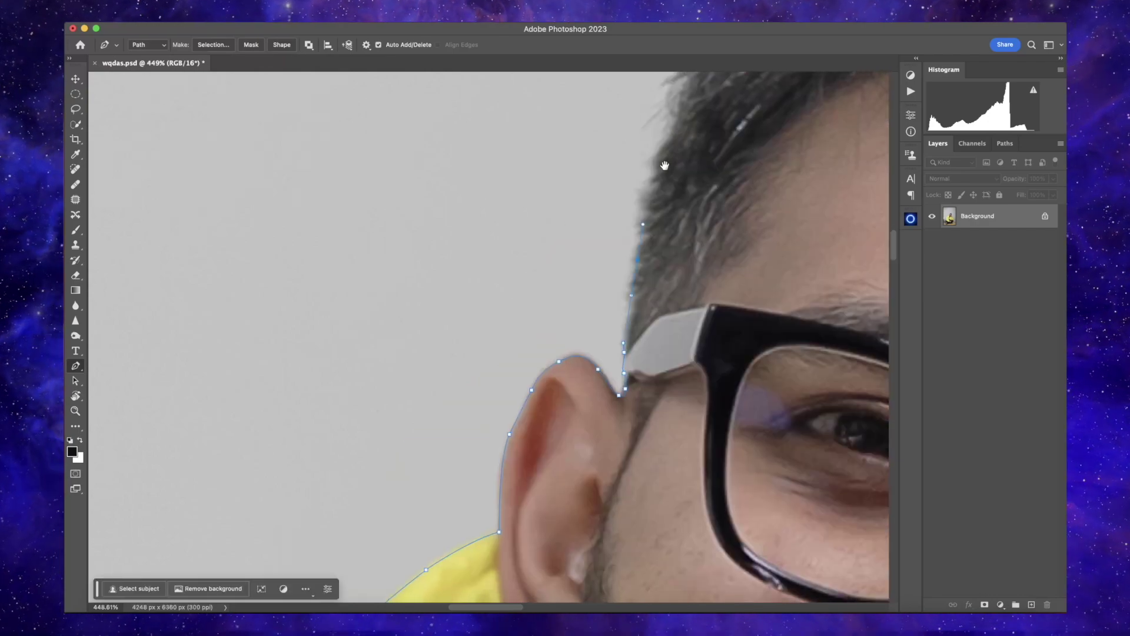
pyautogui.scroll(3, 664, 164)
pyautogui.click(644, 108)
pyautogui.moveTo(644, 108); pyautogui.dragTo(483, 200)
# Trace down the raised finger, around the ring and the back of the hand to the wrist.
pyautogui.scroll(-5, 482, 201)
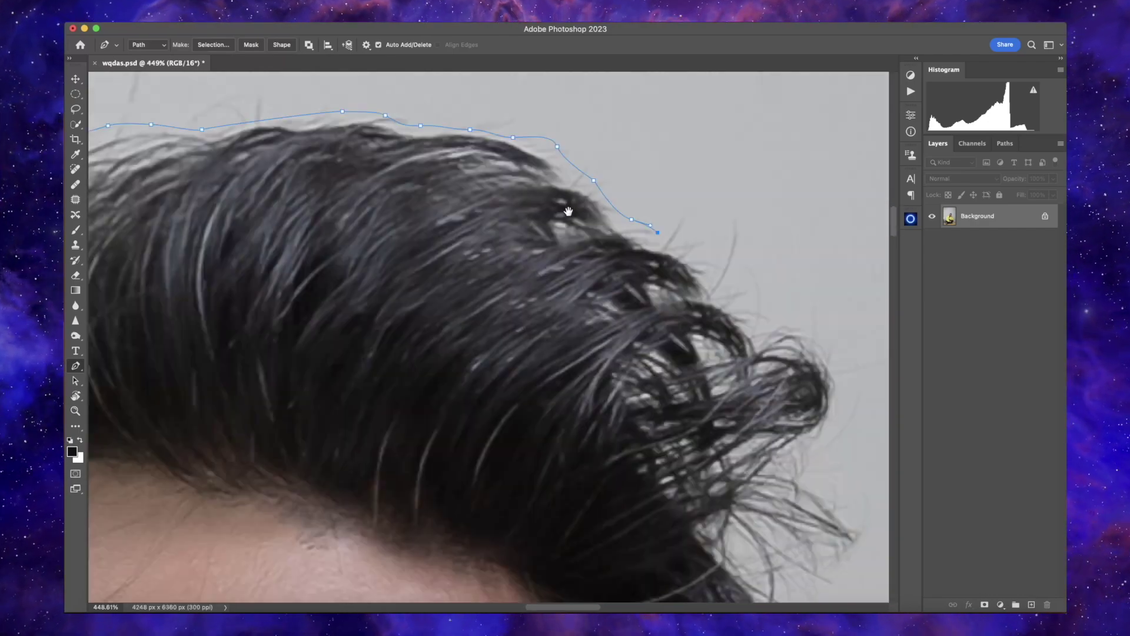
pyautogui.hscroll(3, 746, 466)
pyautogui.scroll(-5, 579, 457)
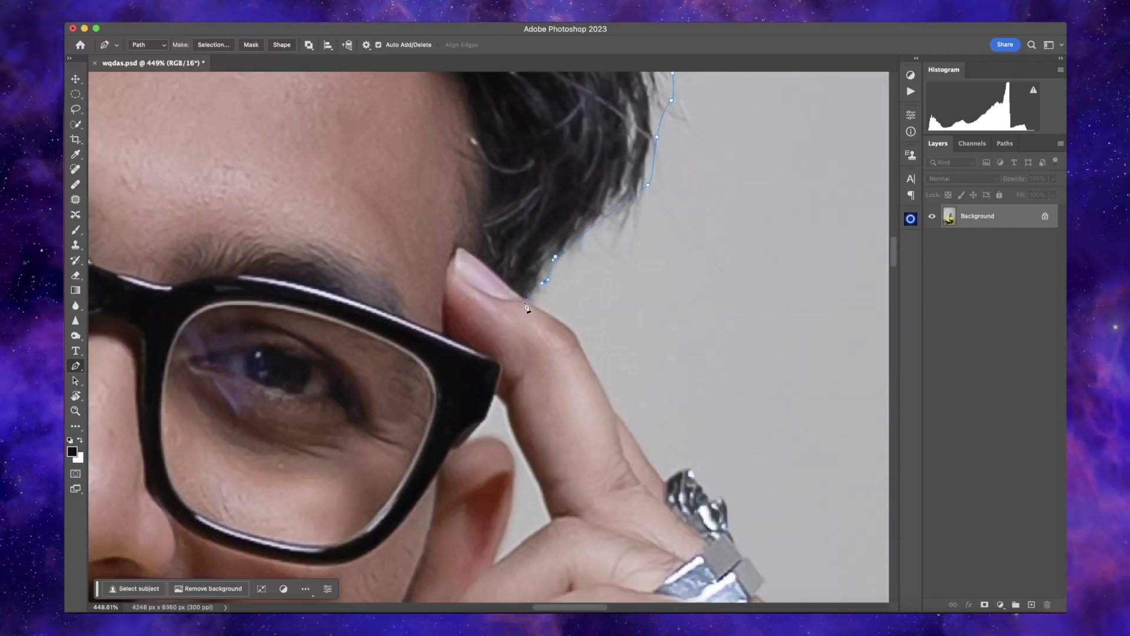
pyautogui.click(527, 301)
pyautogui.scroll(-2, 526, 303)
pyautogui.click(528, 302)
pyautogui.scroll(-3, 528, 301)
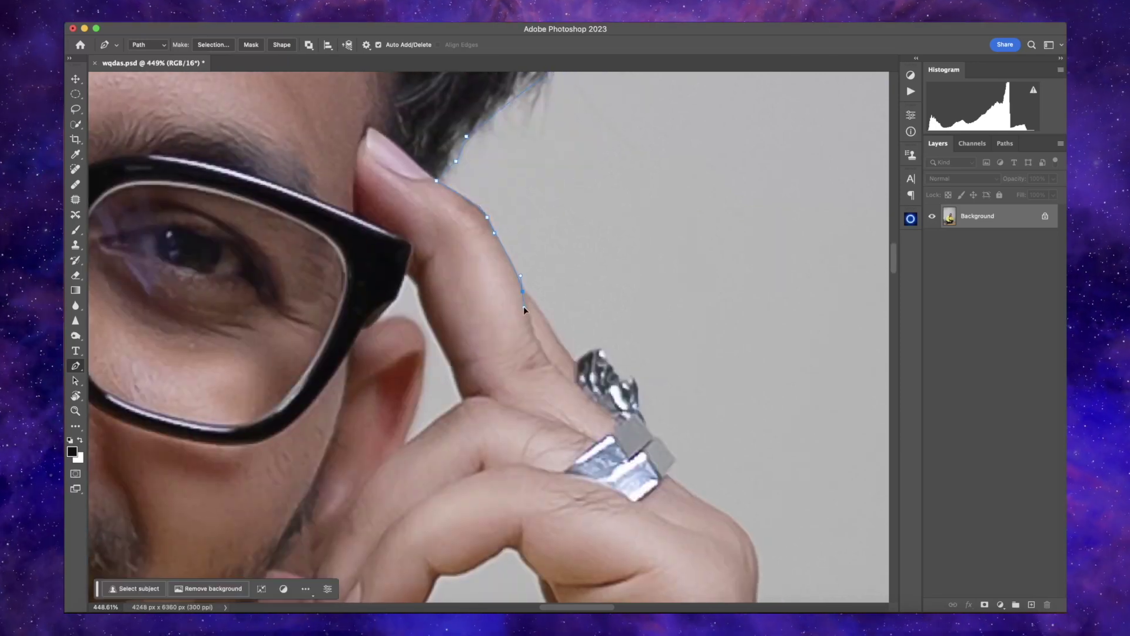
pyautogui.hscroll(2, 523, 306)
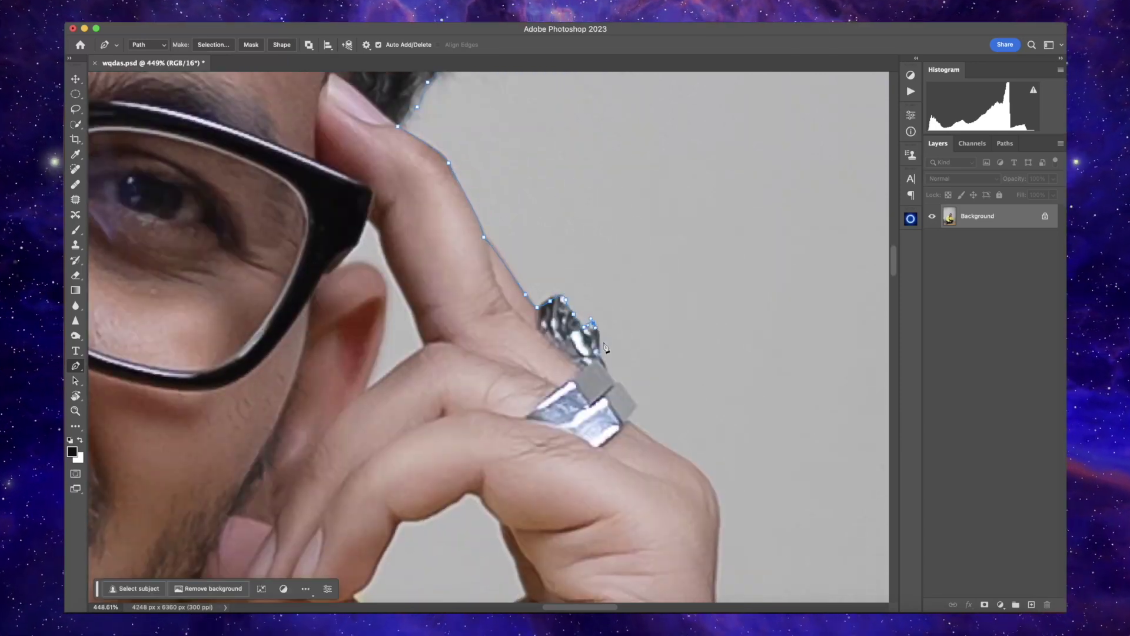
pyautogui.scroll(-2, 605, 347)
pyautogui.hscroll(1, 605, 347)
pyautogui.moveTo(615, 360); pyautogui.dragTo(590, 339)
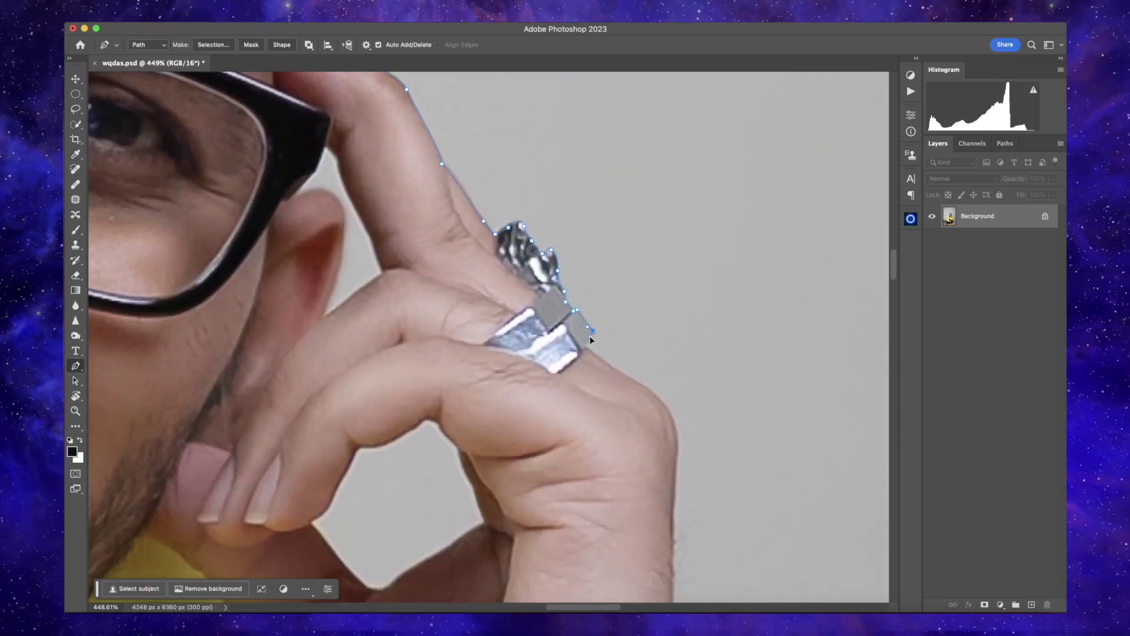
pyautogui.scroll(-3, 587, 353)
pyautogui.click(595, 337)
pyautogui.scroll(-4, 602, 345)
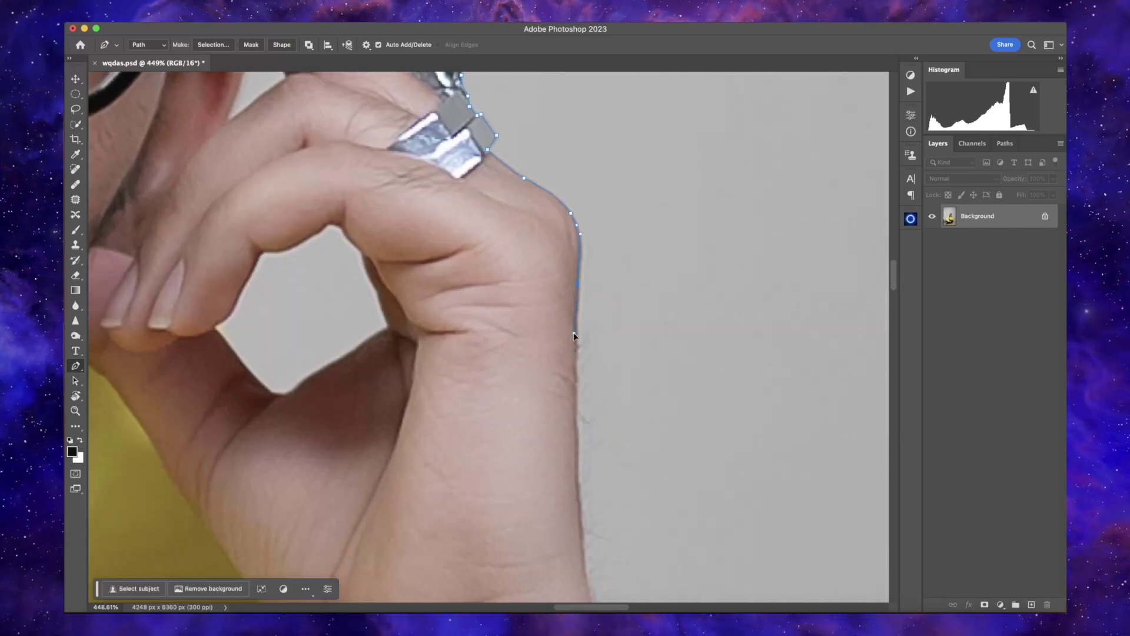
pyautogui.click(573, 329)
pyautogui.scroll(-3, 581, 310)
pyautogui.scroll(-4, 568, 306)
pyautogui.scroll(-5, 593, 435)
pyautogui.click(550, 325)
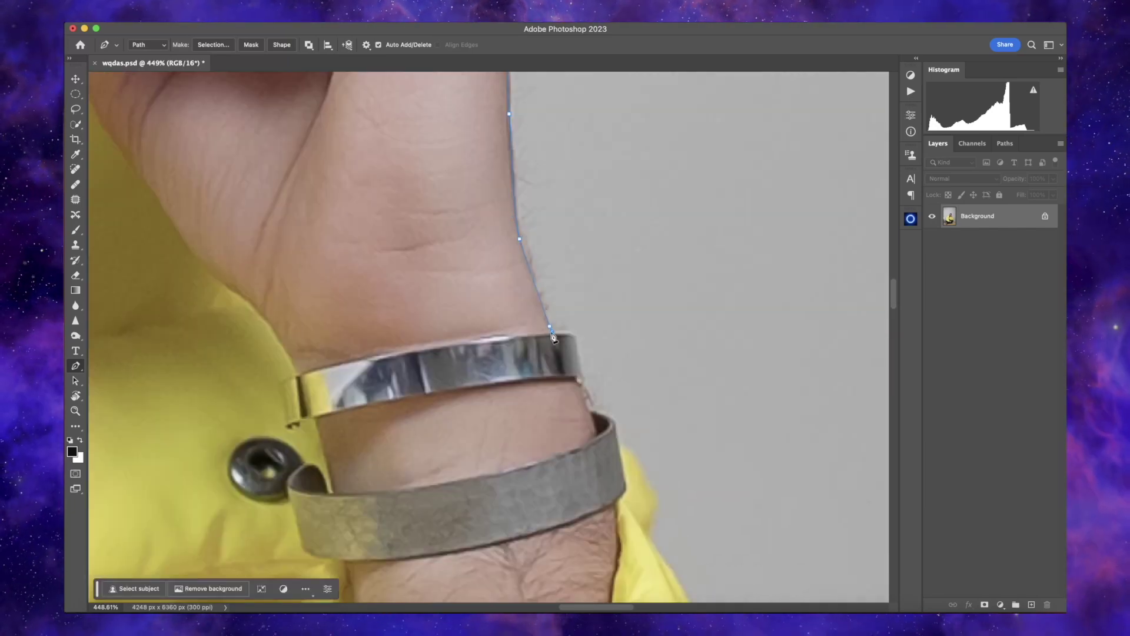
# Outline both bracelets and continue down the yellow sleeve edge with a smooth anchor.
pyautogui.click(582, 390)
pyautogui.scroll(-3, 588, 376)
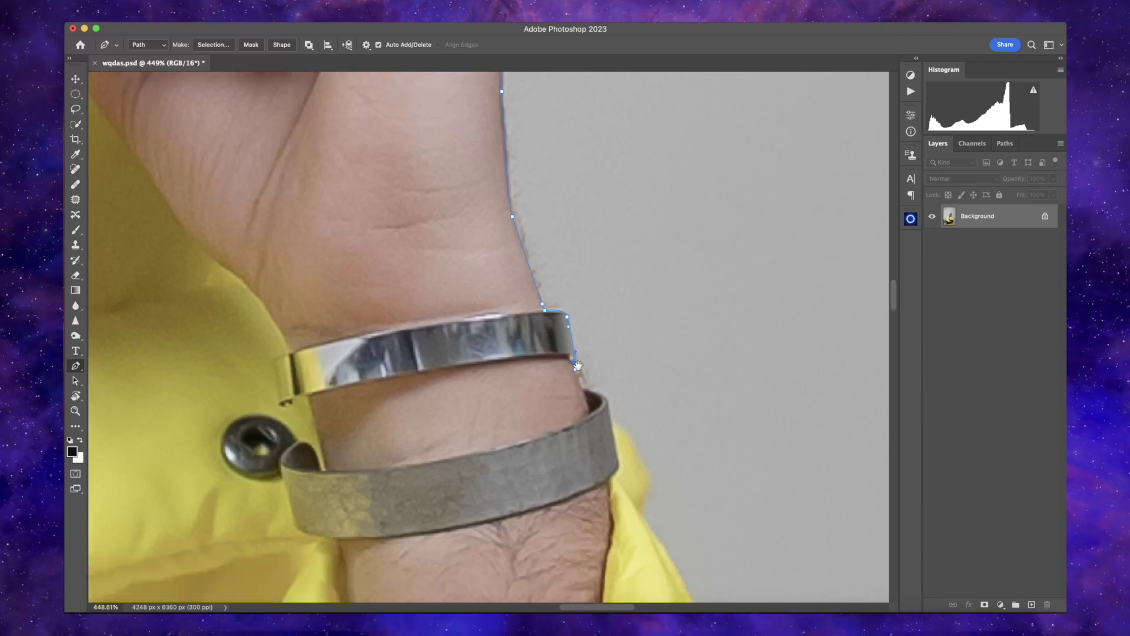
pyautogui.click(558, 338)
pyautogui.scroll(-3, 594, 382)
pyautogui.click(588, 344)
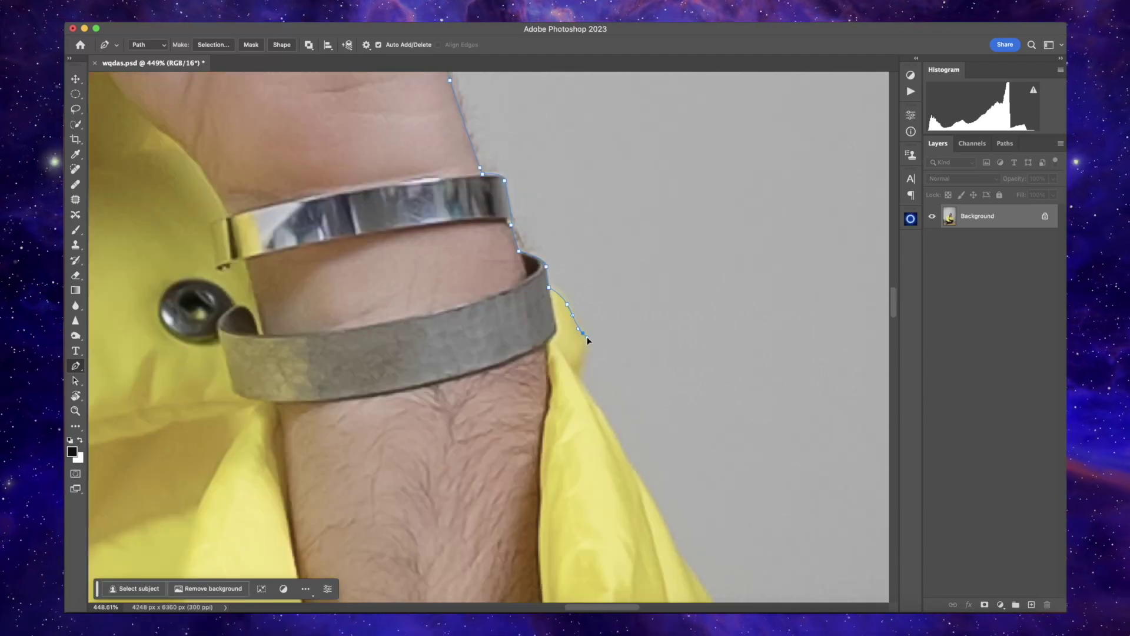
pyautogui.scroll(-2, 585, 335)
pyautogui.scroll(-3, 583, 329)
pyautogui.click(574, 317)
pyautogui.scroll(-3, 594, 365)
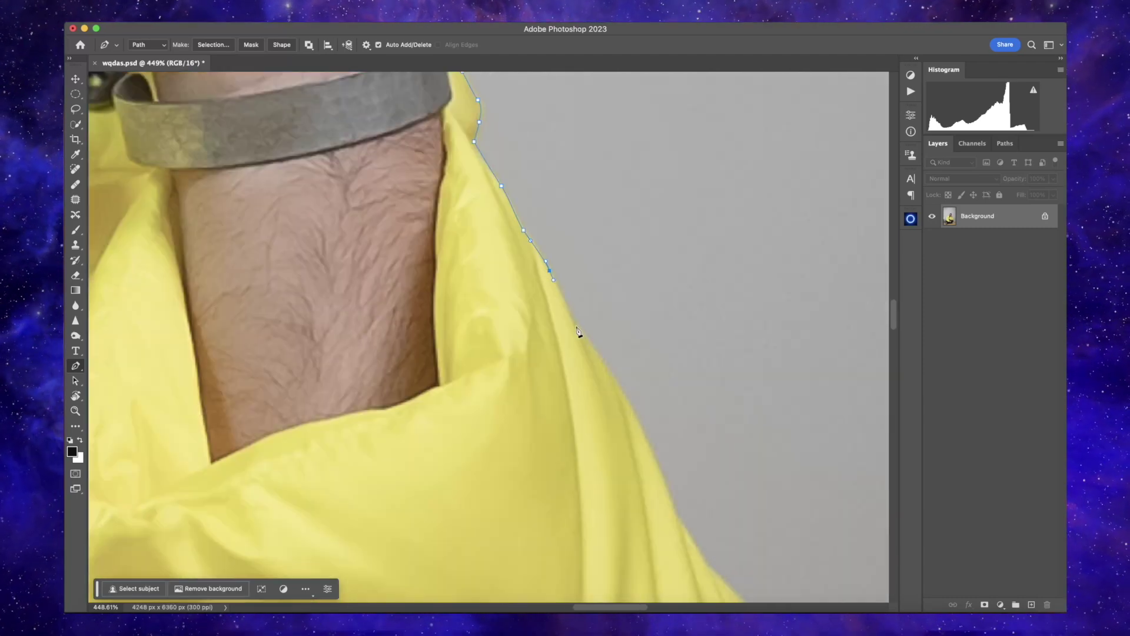
pyautogui.click(588, 353)
pyautogui.scroll(-3, 589, 353)
pyautogui.scroll(-3, 588, 353)
pyautogui.click(593, 364)
pyautogui.scroll(-3, 592, 353)
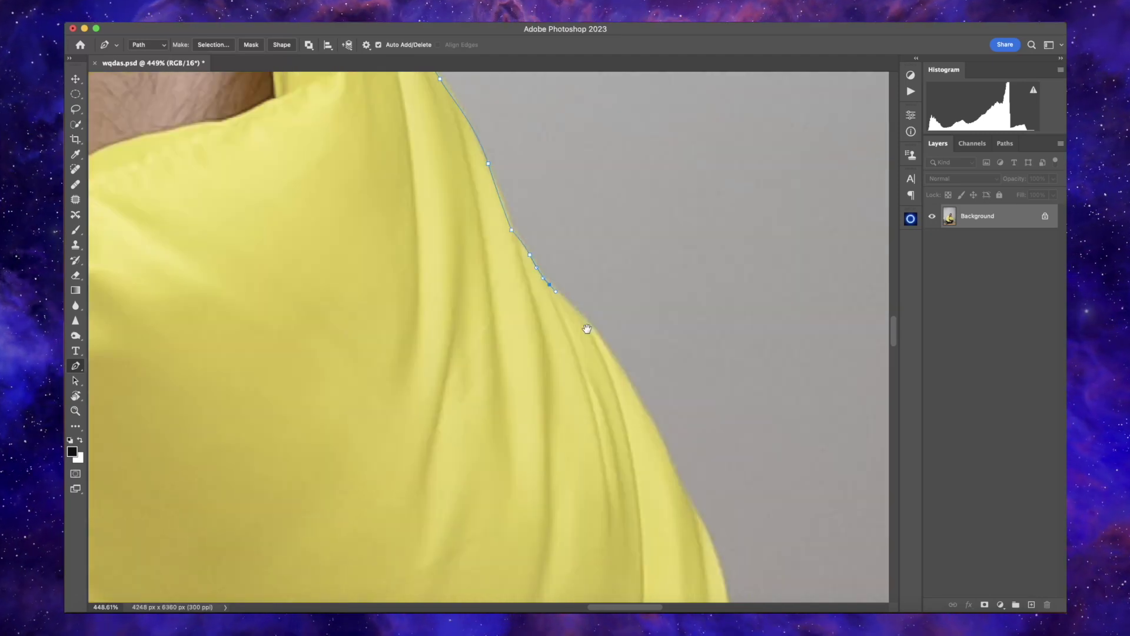
pyautogui.scroll(-2, 589, 330)
pyautogui.scroll(-2, 630, 347)
pyautogui.moveTo(613, 296); pyautogui.dragTo(615, 354)
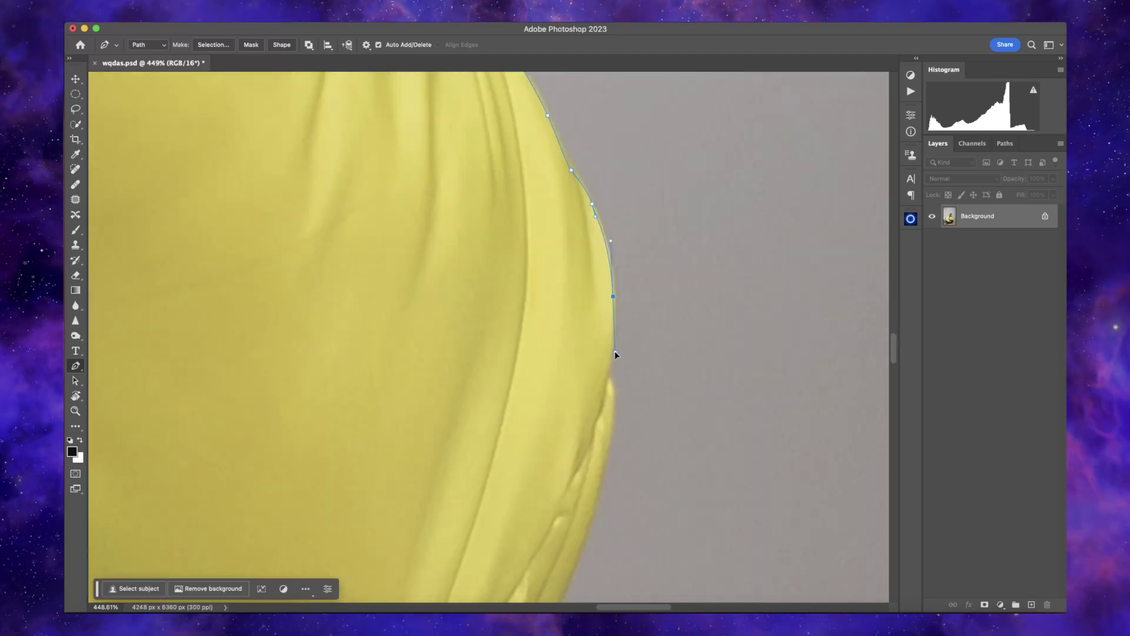
pyautogui.scroll(-3, 636, 298)
pyautogui.scroll(-3, 648, 312)
pyautogui.scroll(-3, 618, 347)
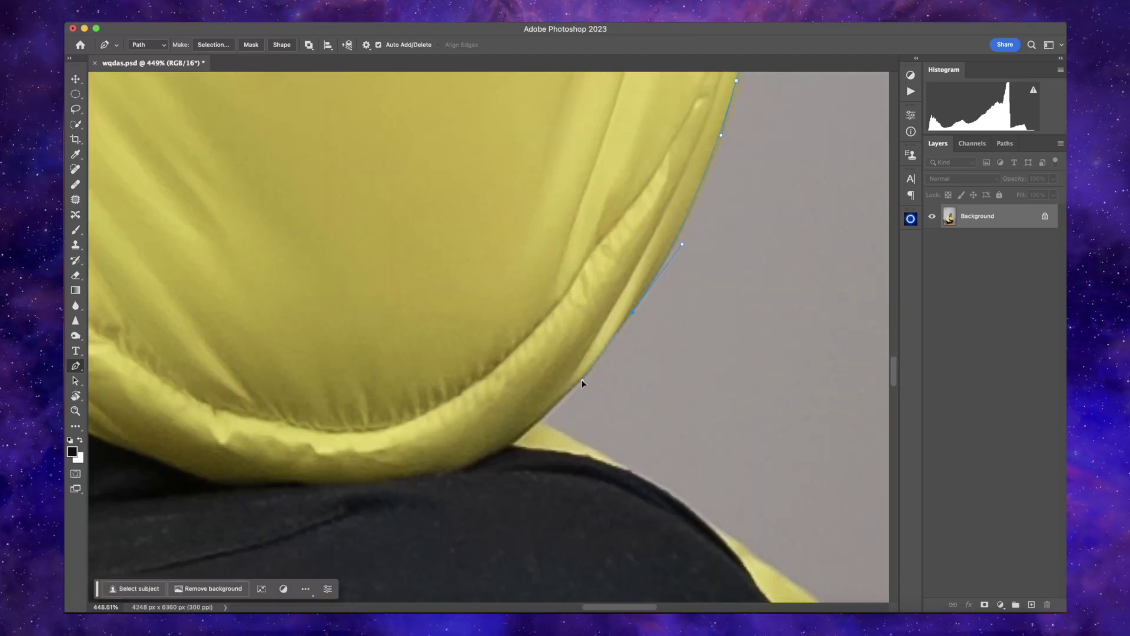
pyautogui.scroll(-3, 598, 333)
# Trace the sleeve out to its pointed tip and back along its lower edge.
pyautogui.hscroll(2, 598, 333)
pyautogui.scroll(-3, 639, 350)
pyautogui.hscroll(4, 621, 327)
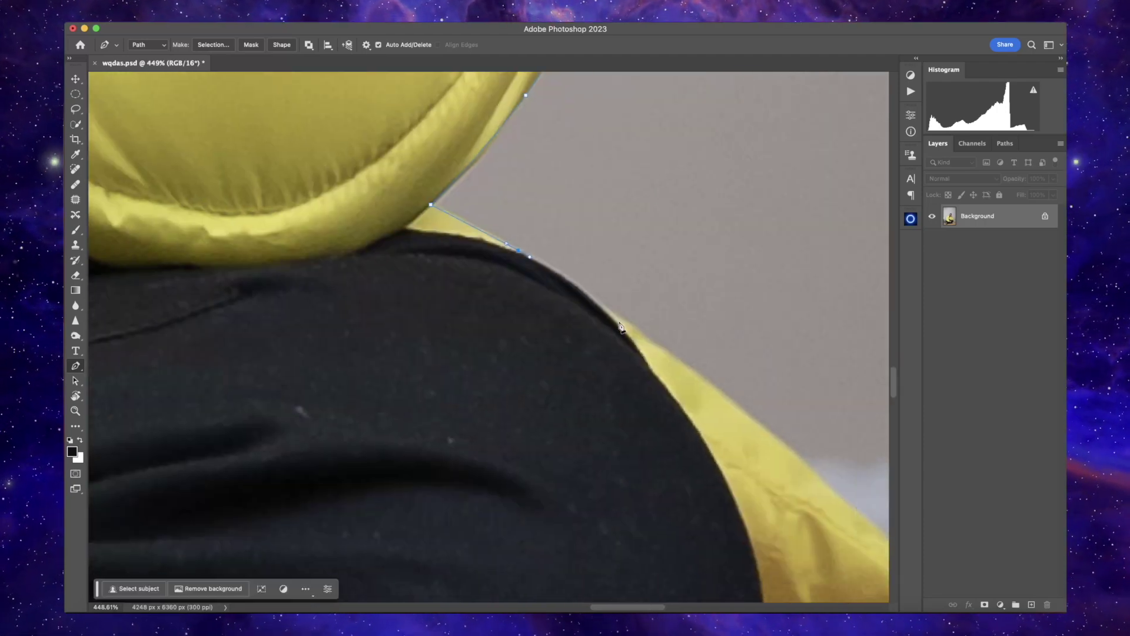
pyautogui.scroll(-5, 652, 350)
pyautogui.scroll(-2, 586, 282)
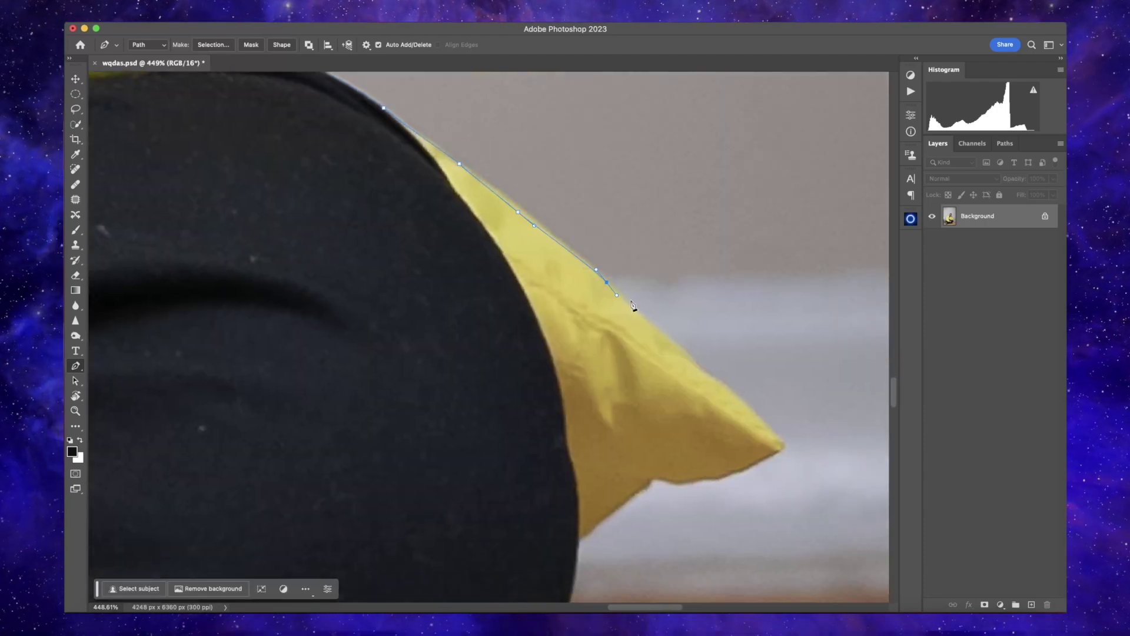
pyautogui.scroll(-3, 631, 308)
pyautogui.click(667, 321)
pyautogui.scroll(-2, 712, 362)
pyautogui.click(719, 328)
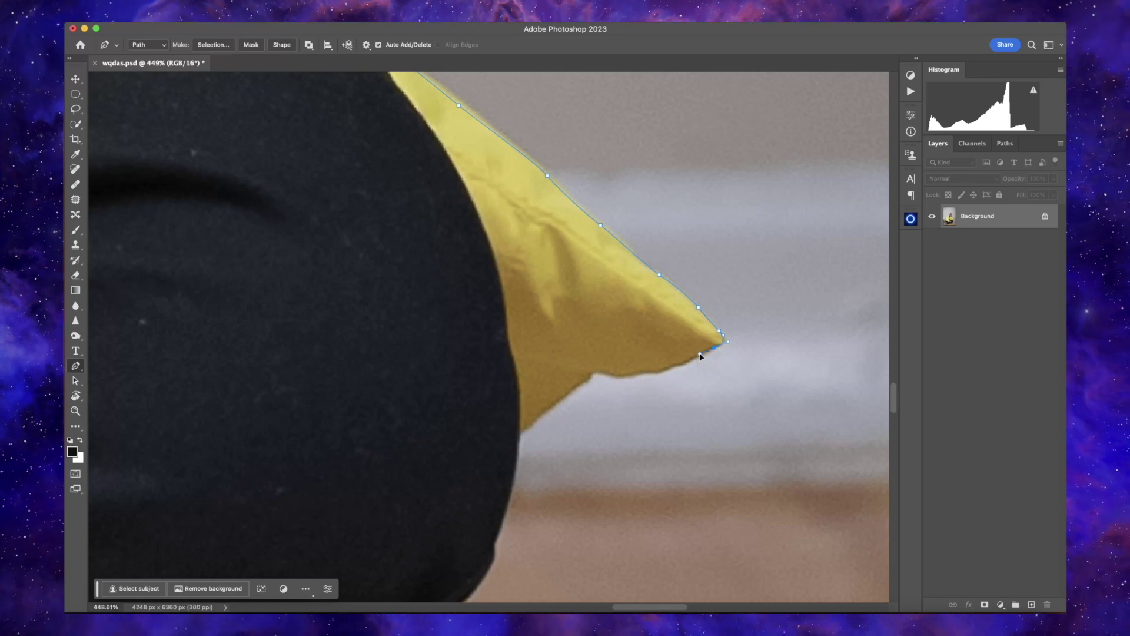
pyautogui.scroll(-2, 699, 353)
pyautogui.hscroll(-2, 700, 353)
pyautogui.click(722, 319)
pyautogui.scroll(-1, 716, 312)
pyautogui.click(700, 311)
pyautogui.click(686, 314)
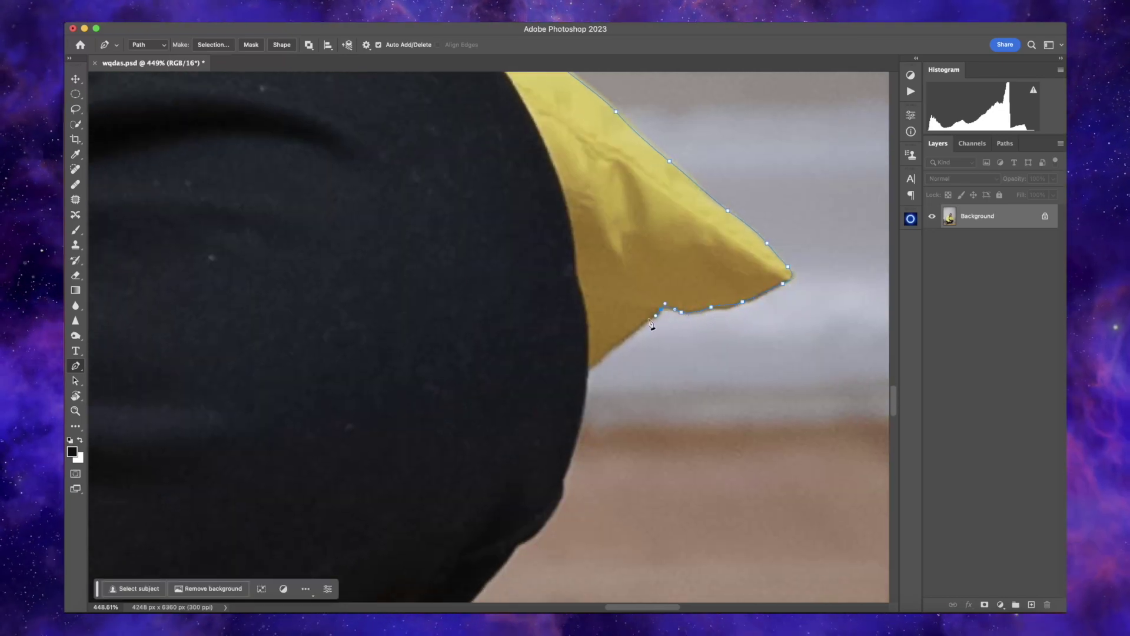
pyautogui.scroll(-7, 598, 359)
pyautogui.hscroll(-2, 606, 342)
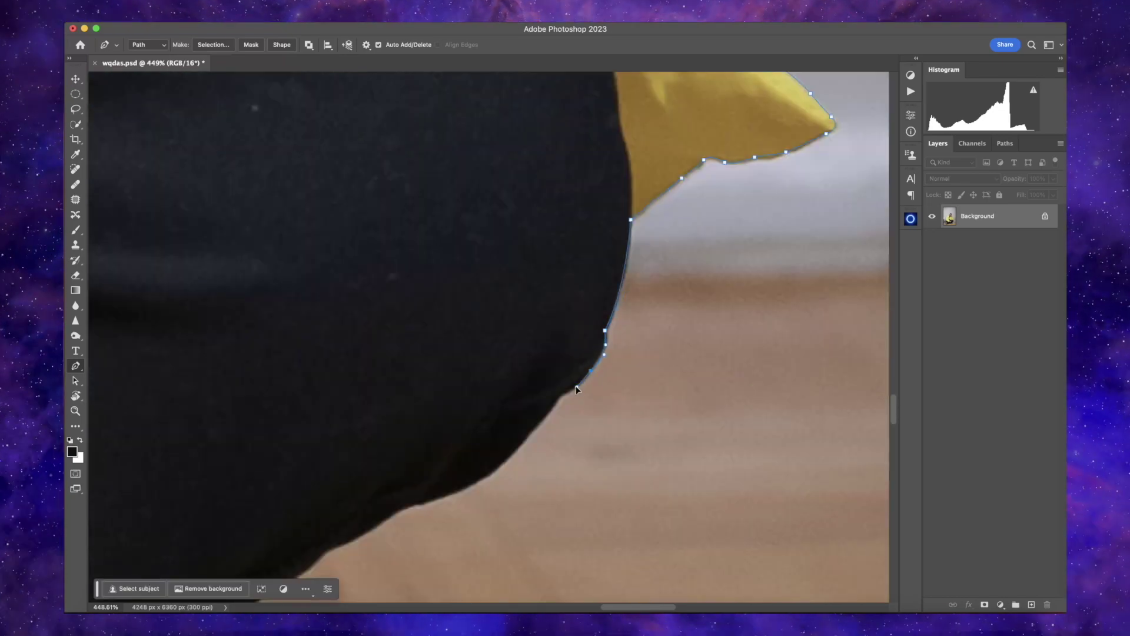
# Continue the path along the trouser edge and down the curved shoe edge.
pyautogui.click(544, 423)
pyautogui.scroll(-8, 661, 303)
pyautogui.hscroll(-8, 660, 303)
pyautogui.click(597, 333)
pyautogui.scroll(-2, 596, 333)
pyautogui.hscroll(-1, 596, 333)
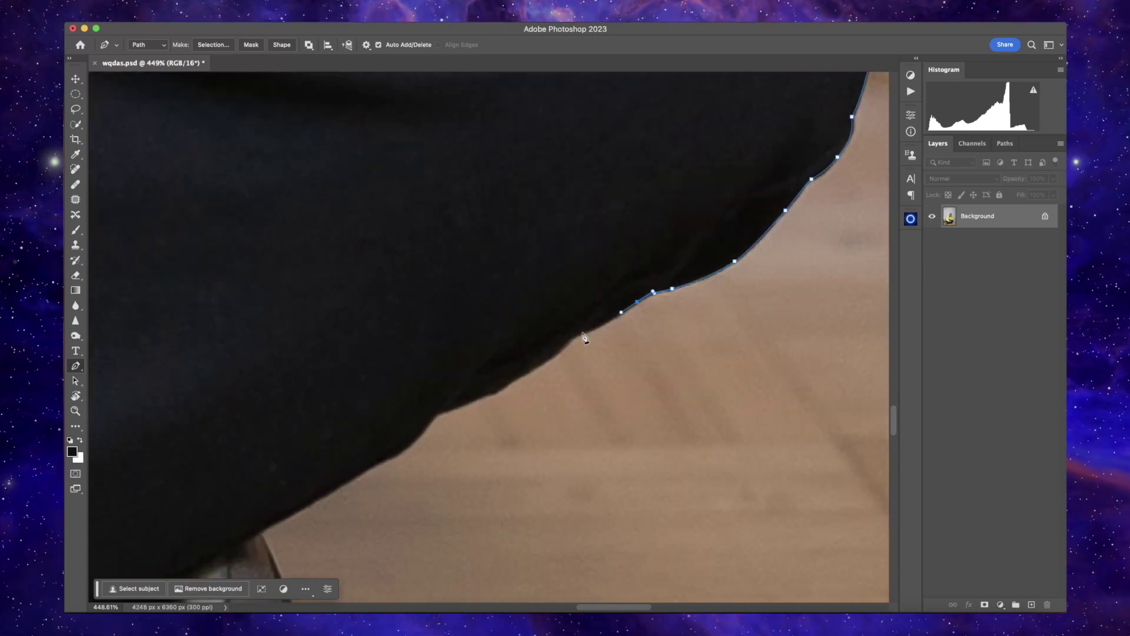
pyautogui.moveTo(496, 396); pyautogui.dragTo(584, 328)
pyautogui.click(564, 329)
pyautogui.click(446, 399)
pyautogui.scroll(-5, 446, 399)
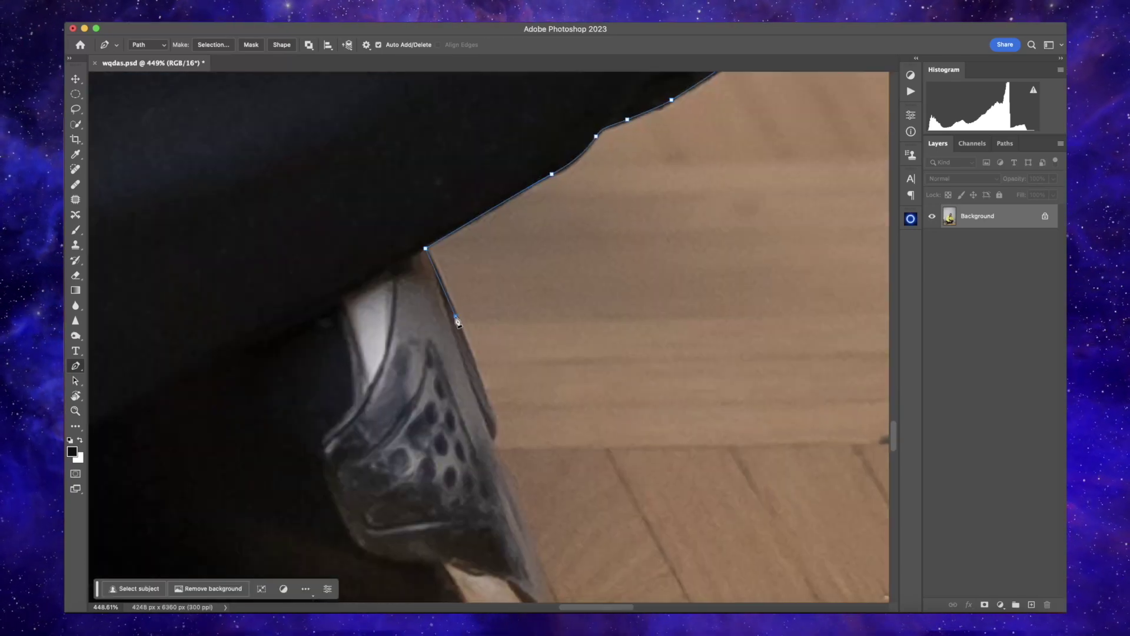
pyautogui.scroll(-3, 459, 321)
pyautogui.moveTo(441, 246); pyautogui.dragTo(449, 264)
pyautogui.scroll(-3, 494, 406)
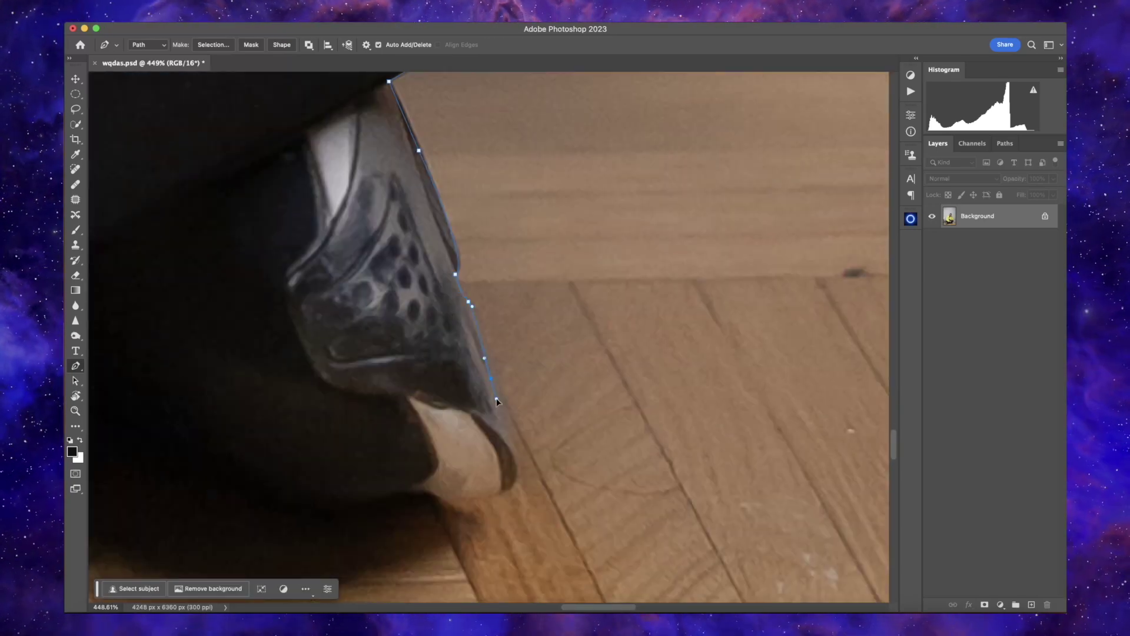
# Finish the outline along the heel bottom and leftward along the floor shadow edge.
pyautogui.click(471, 379)
pyautogui.hscroll(-4, 470, 378)
pyautogui.hscroll(-4, 593, 321)
pyautogui.click(621, 313)
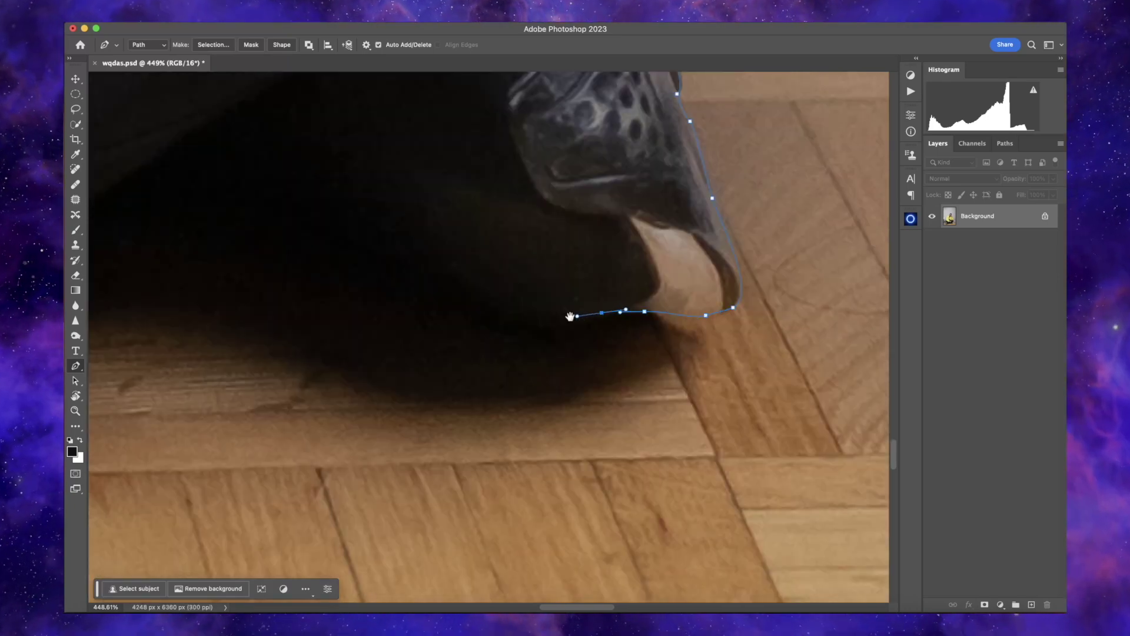
pyautogui.scroll(-2, 570, 317)
pyautogui.hscroll(-4, 570, 316)
pyautogui.click(493, 310)
pyautogui.click(467, 318)
pyautogui.click(441, 330)
pyautogui.click(415, 343)
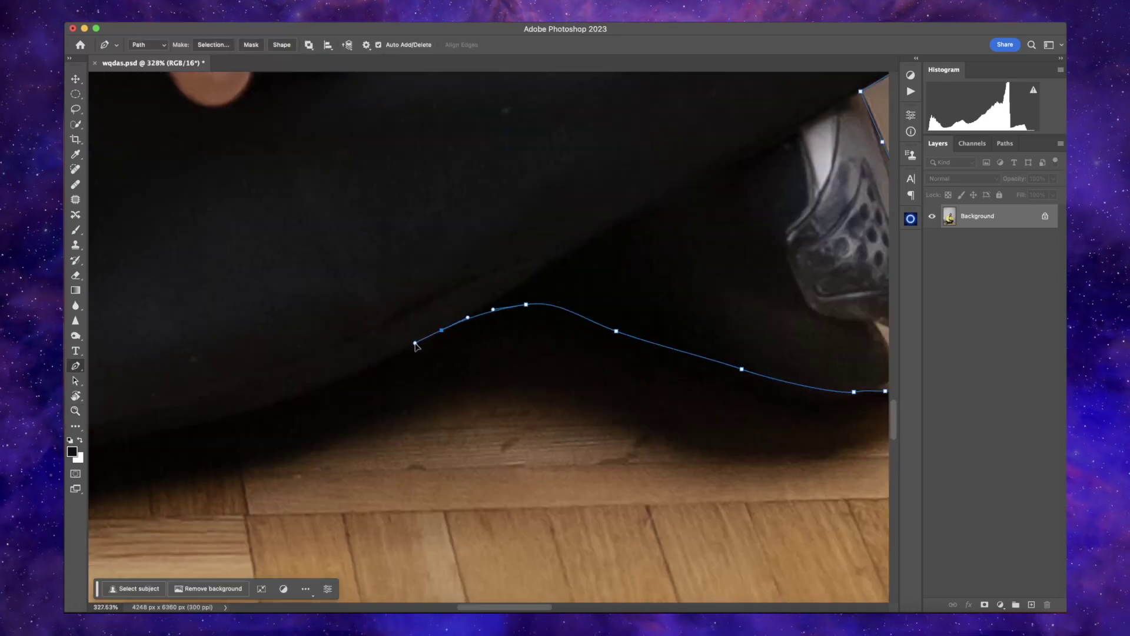
pyautogui.hscroll(-4, 474, 343)
pyautogui.click(512, 280)
pyautogui.hscroll(-3, 525, 295)
pyautogui.click(499, 286)
pyautogui.click(490, 283)
pyautogui.click(480, 280)
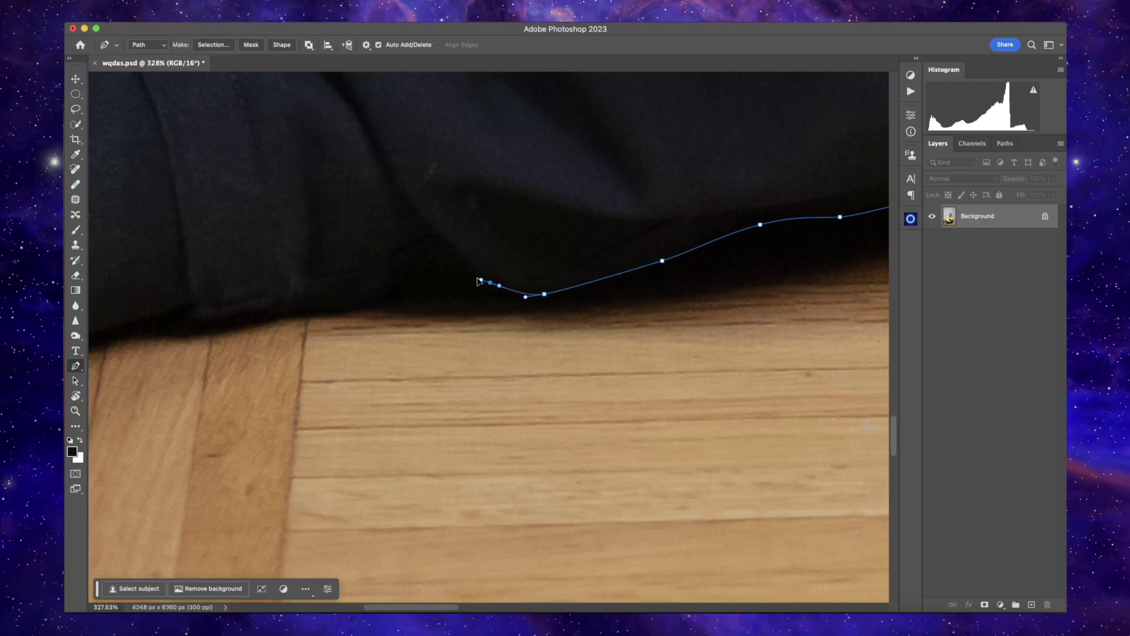
pyautogui.hscroll(-4, 478, 280)
pyautogui.hscroll(-4, 416, 302)
pyautogui.hscroll(-4, 512, 331)
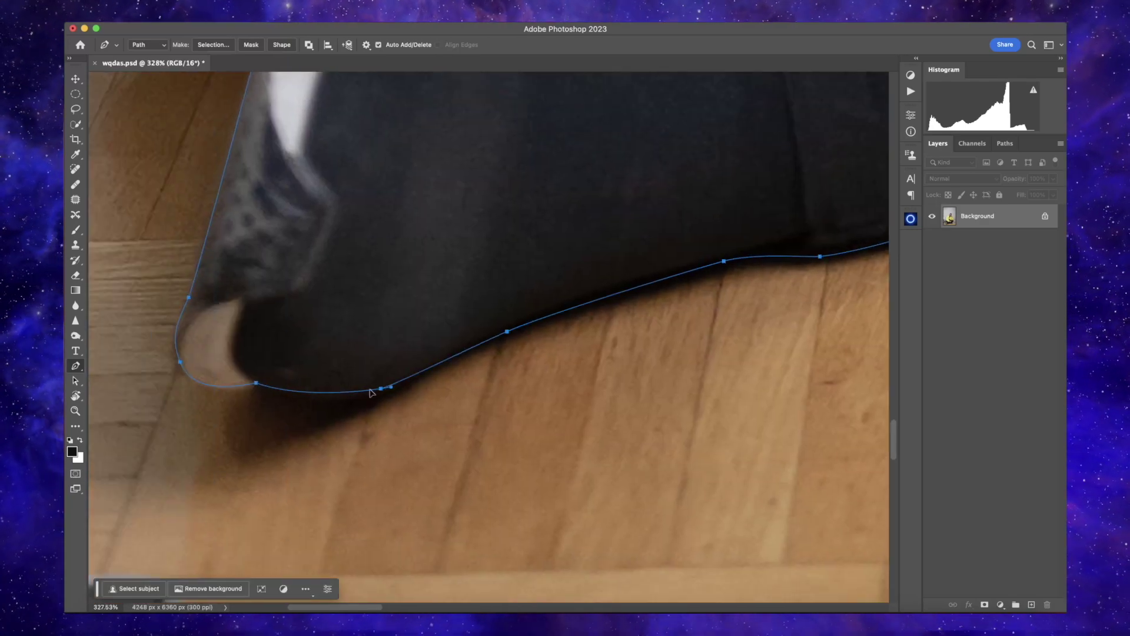
pyautogui.rightClick(500, 242)
# Turn the traced path around the seated man into a selection and mask Layer 0 with it.
pyautogui.click(565, 295)
pyautogui.scroll(-5, 664, 268)
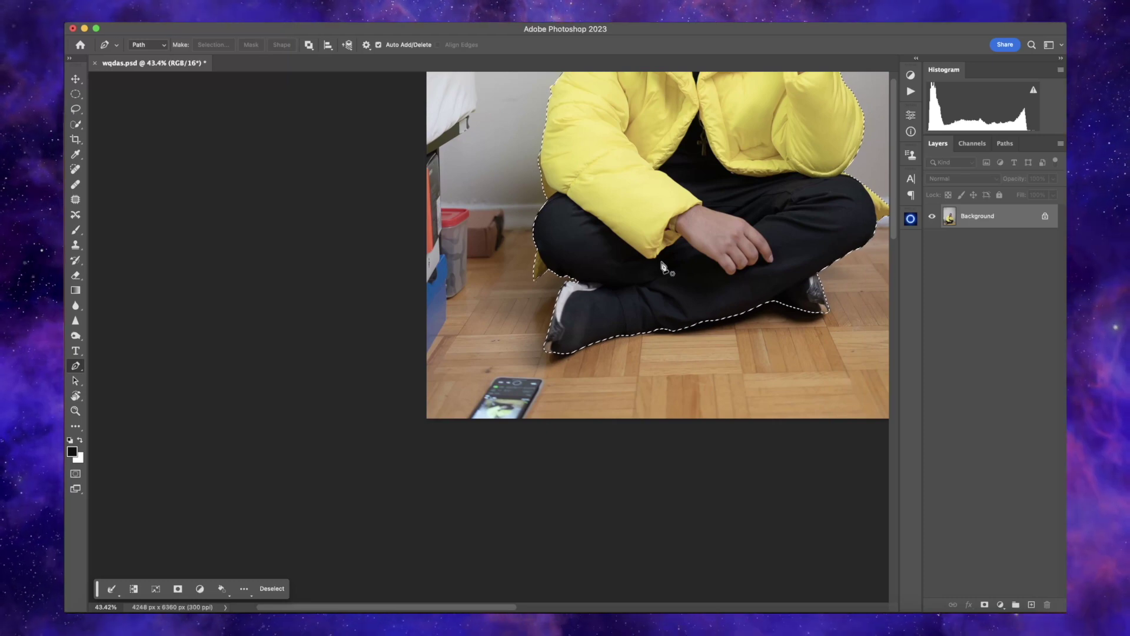
pyautogui.click(789, 13)
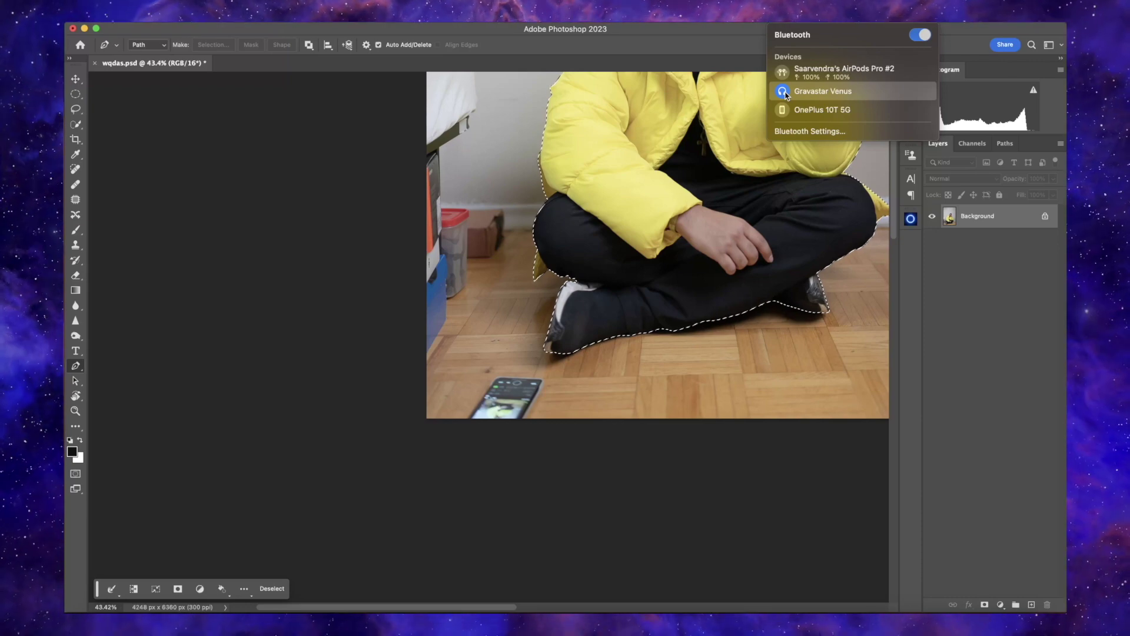
pyautogui.click(786, 92)
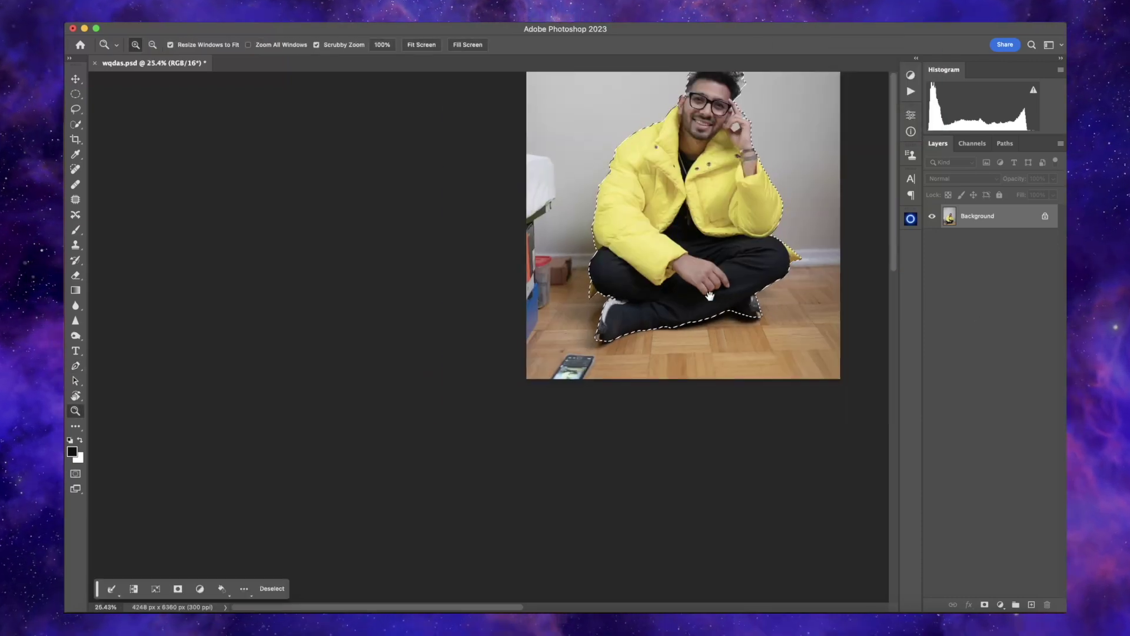
pyautogui.click(580, 223)
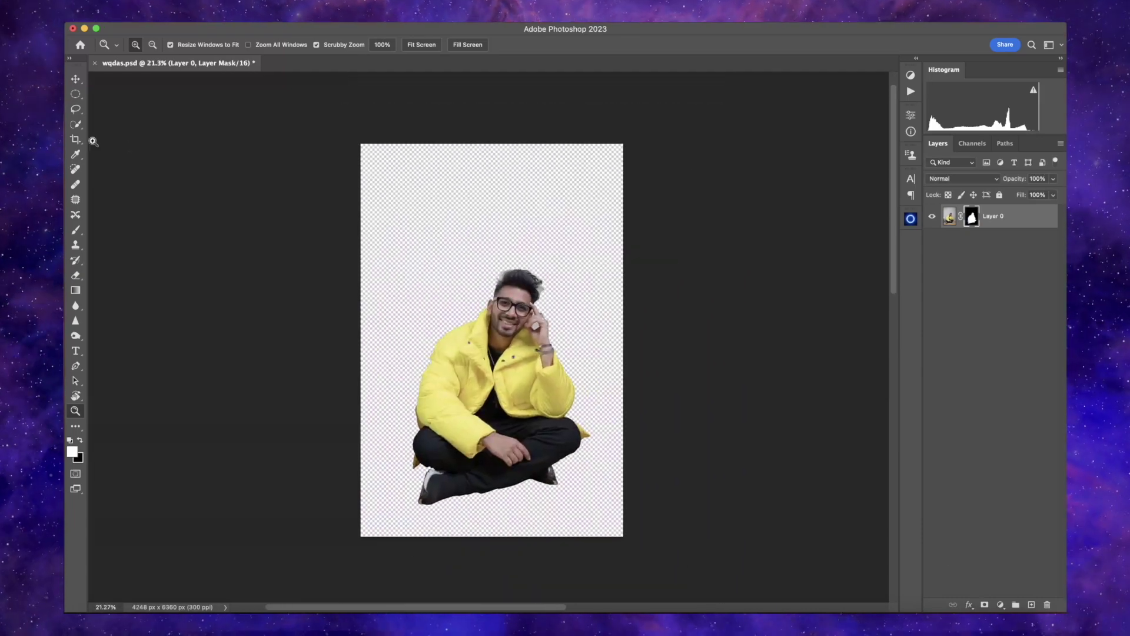
# Crop the canvas to 4:5 and scale the man on Layer 0 down to about 70%.
pyautogui.press('c')
pyautogui.press('Return')
pyautogui.hotkey('ctrl', 't')
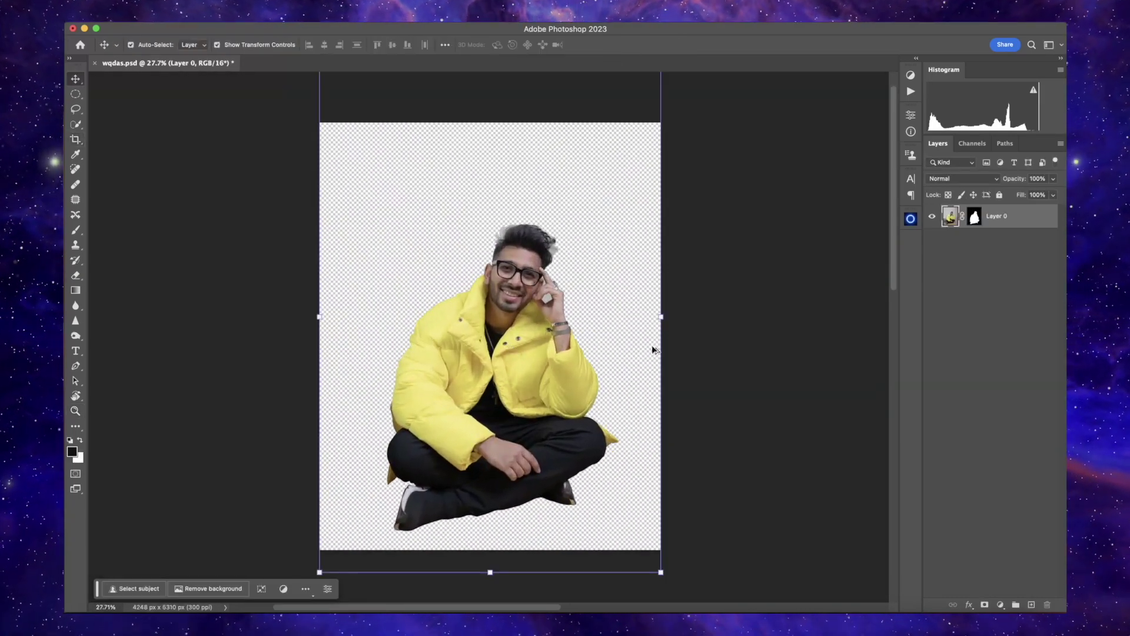
pyautogui.moveTo(661, 336); pyautogui.dragTo(609, 346)
pyautogui.press('Return')
pyautogui.click(75, 410)
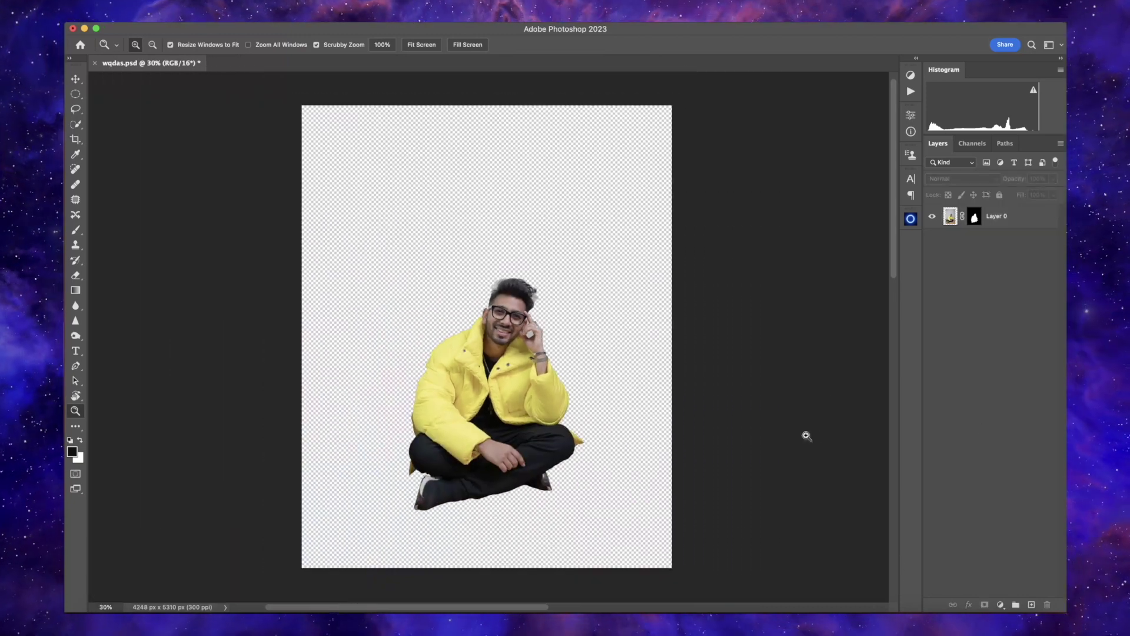
# Refine the hair edges with Radius 1 px and Smart Radius, outputting a masked Layer 0 copy.
pyautogui.hotkey('ctrl', 'alt', 'r')
pyautogui.scroll(5, 498, 292)
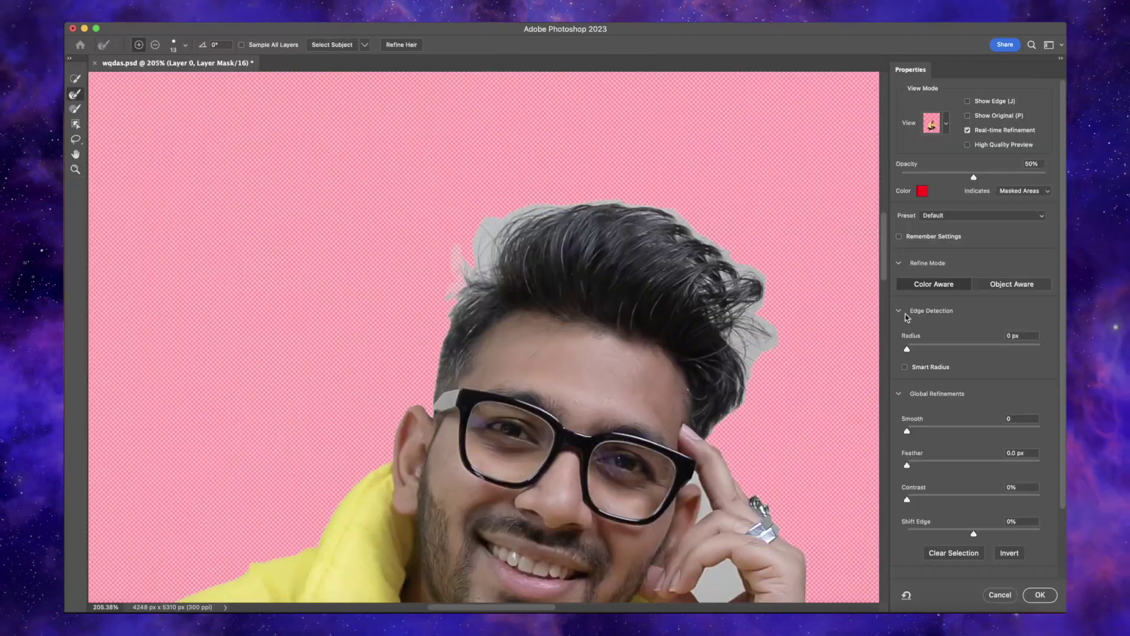
pyautogui.moveTo(906, 348); pyautogui.dragTo(917, 349)
pyautogui.click(905, 367)
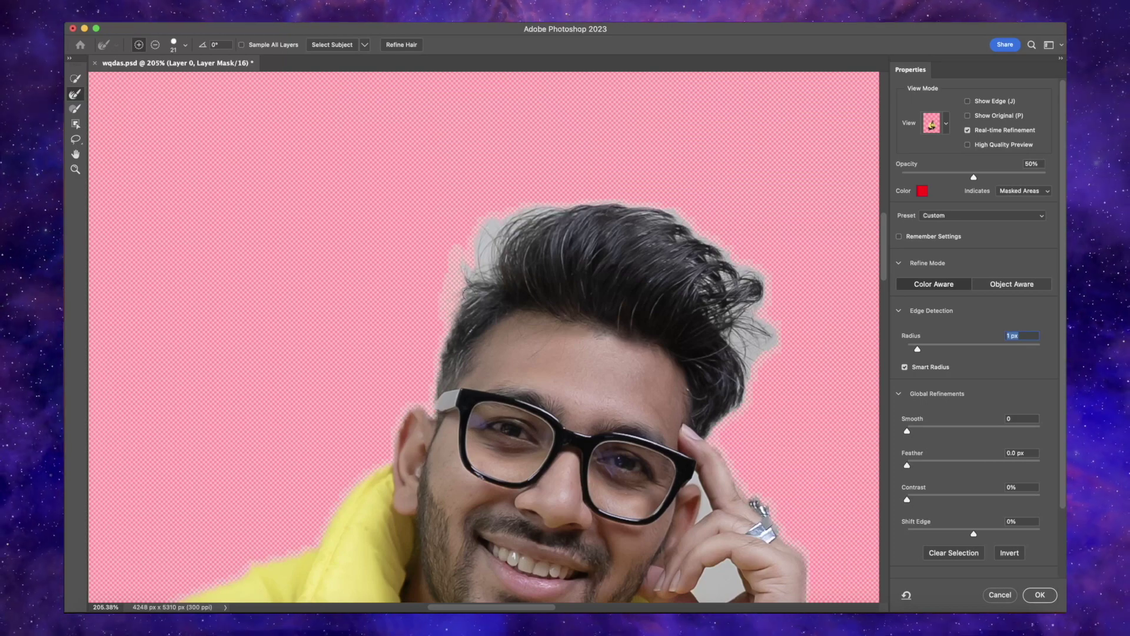
pyautogui.press(']')
pyautogui.press(']')
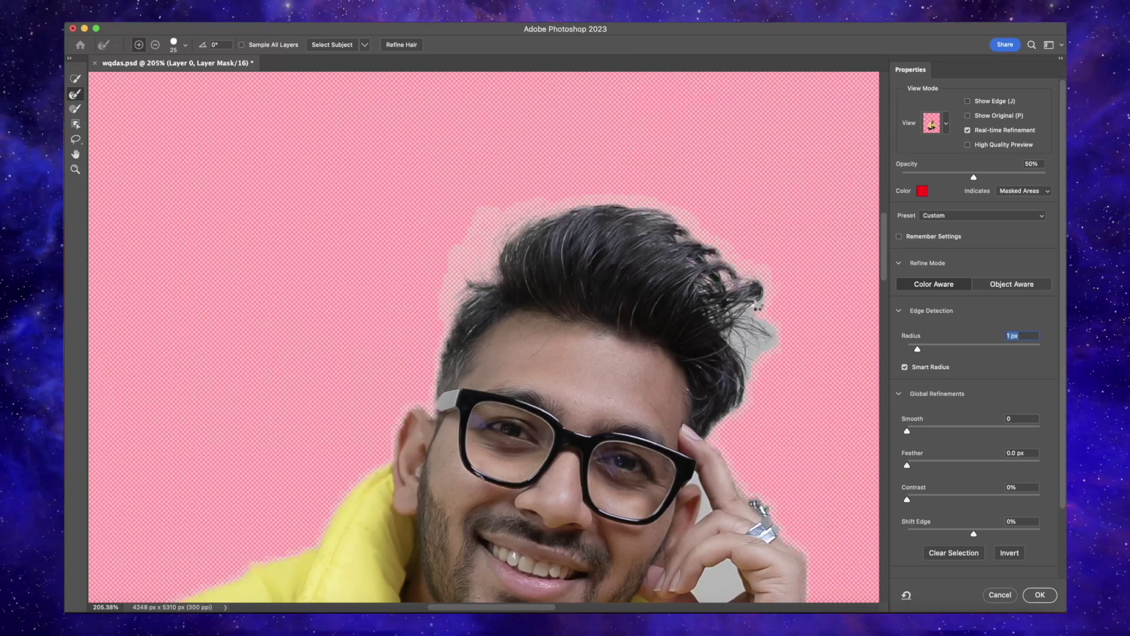
pyautogui.moveTo(758, 306); pyautogui.dragTo(737, 344)
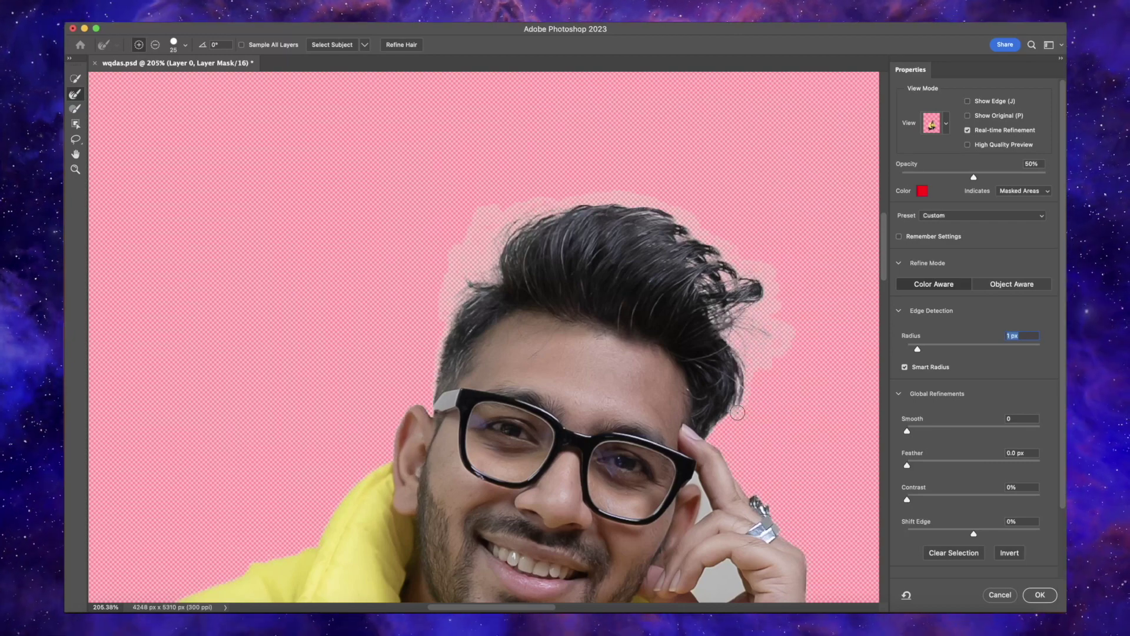
pyautogui.press('Return')
pyautogui.scroll(5, 630, 437)
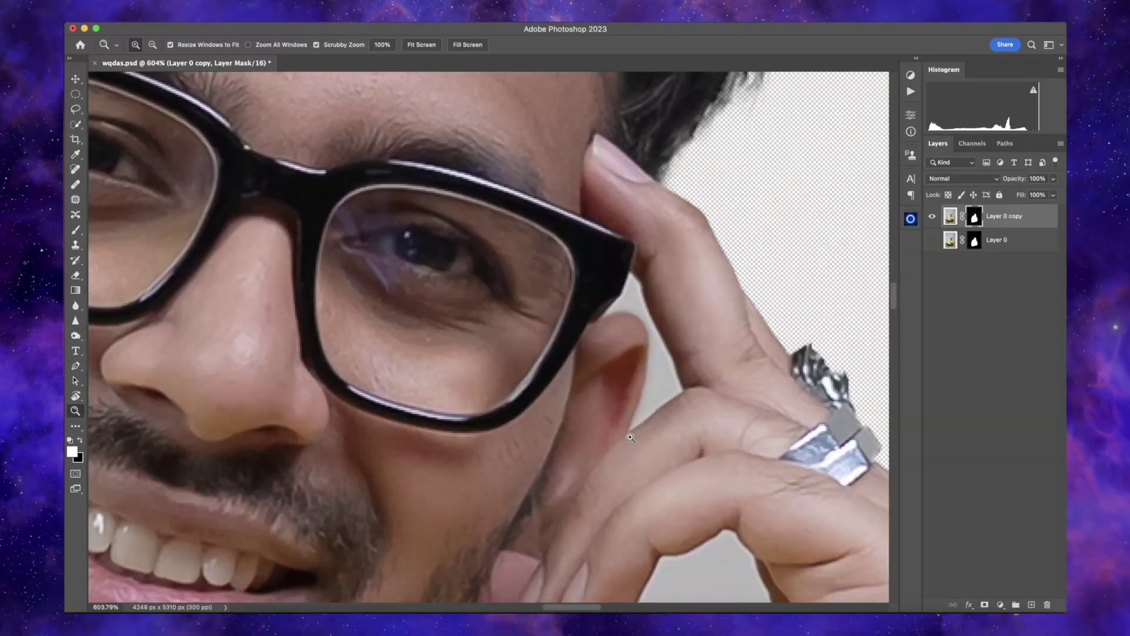
# Pen-trace the gap between the finger and face and mask it out of Layer 0 copy.
pyautogui.press('p')
pyautogui.scroll(3, 667, 348)
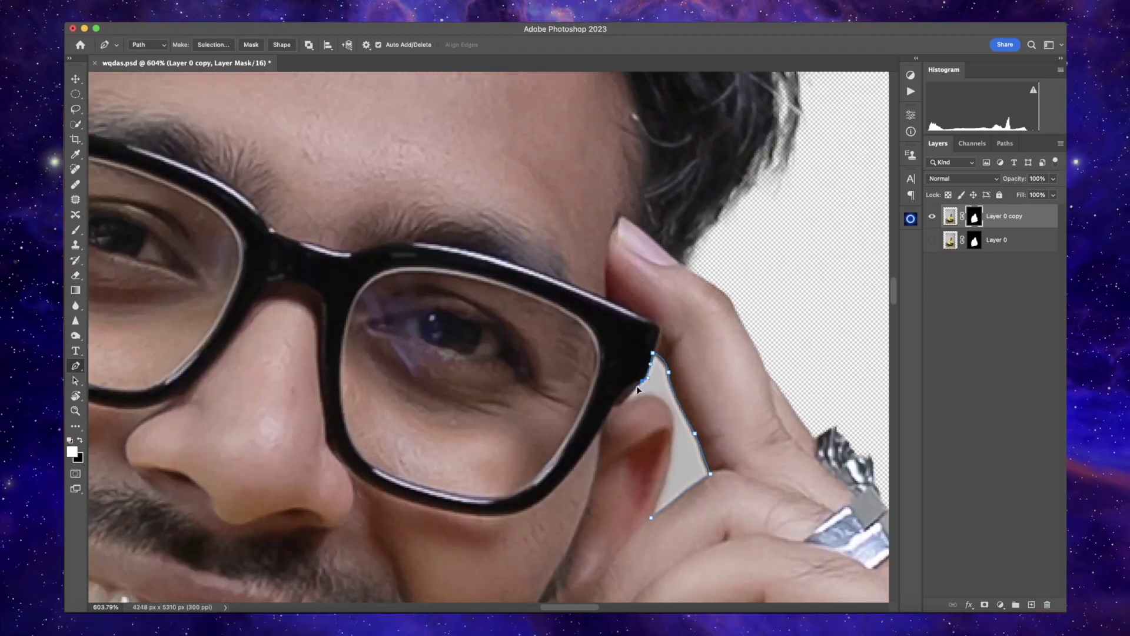
pyautogui.moveTo(672, 422); pyautogui.dragTo(675, 429)
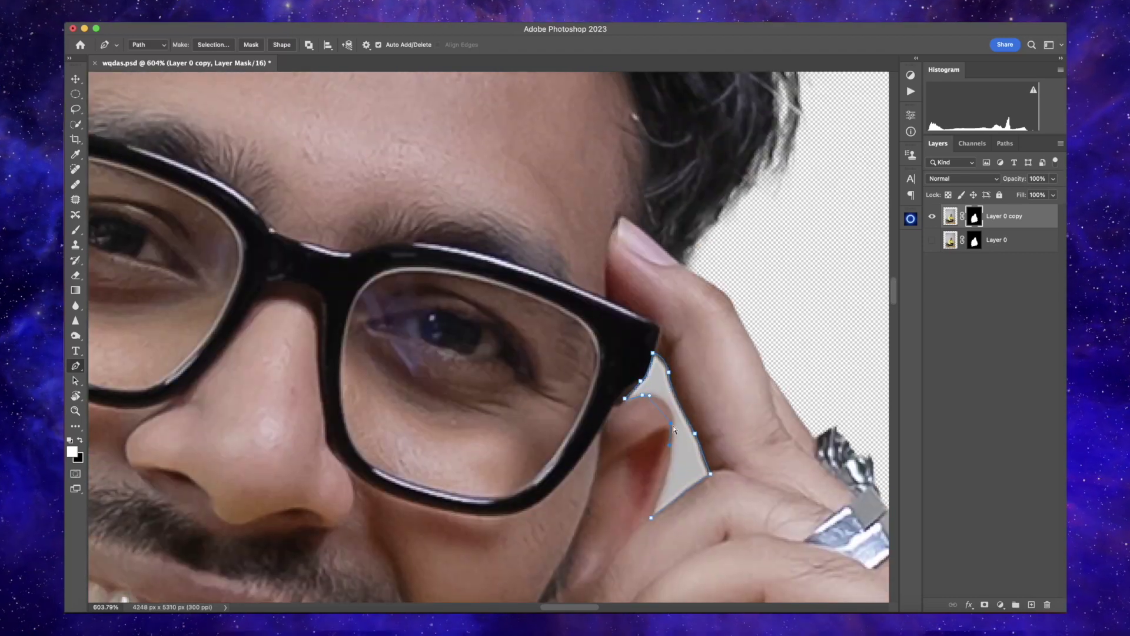
pyautogui.scroll(-3, 673, 449)
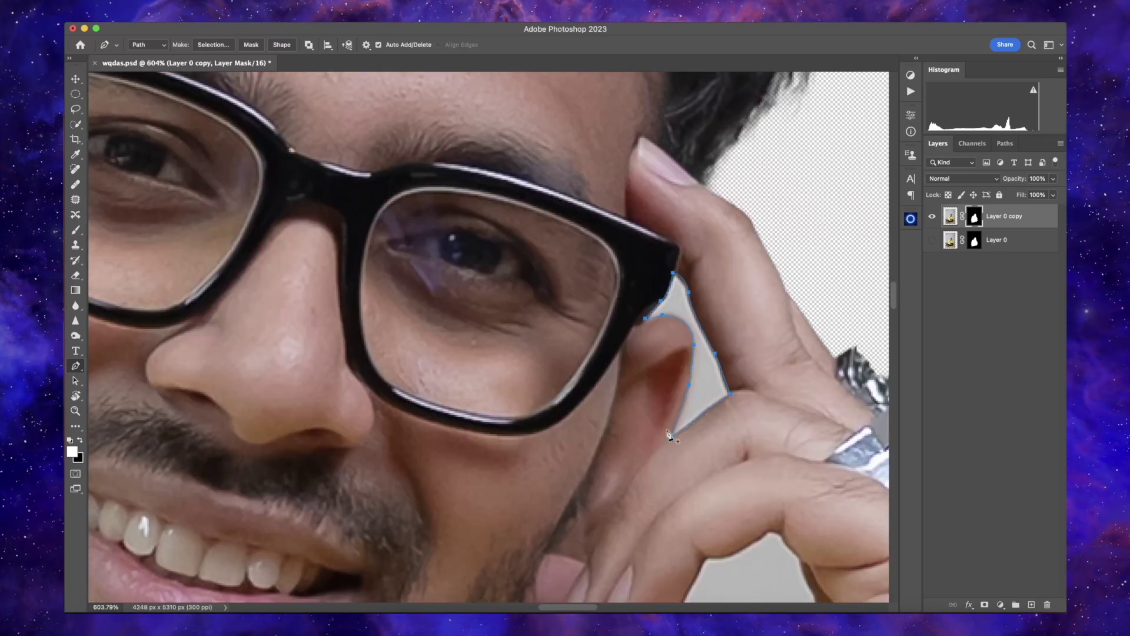
pyautogui.rightClick(671, 438)
pyautogui.click(700, 476)
pyautogui.press('Return')
pyautogui.press('Delete')
pyautogui.scroll(-10, 725, 384)
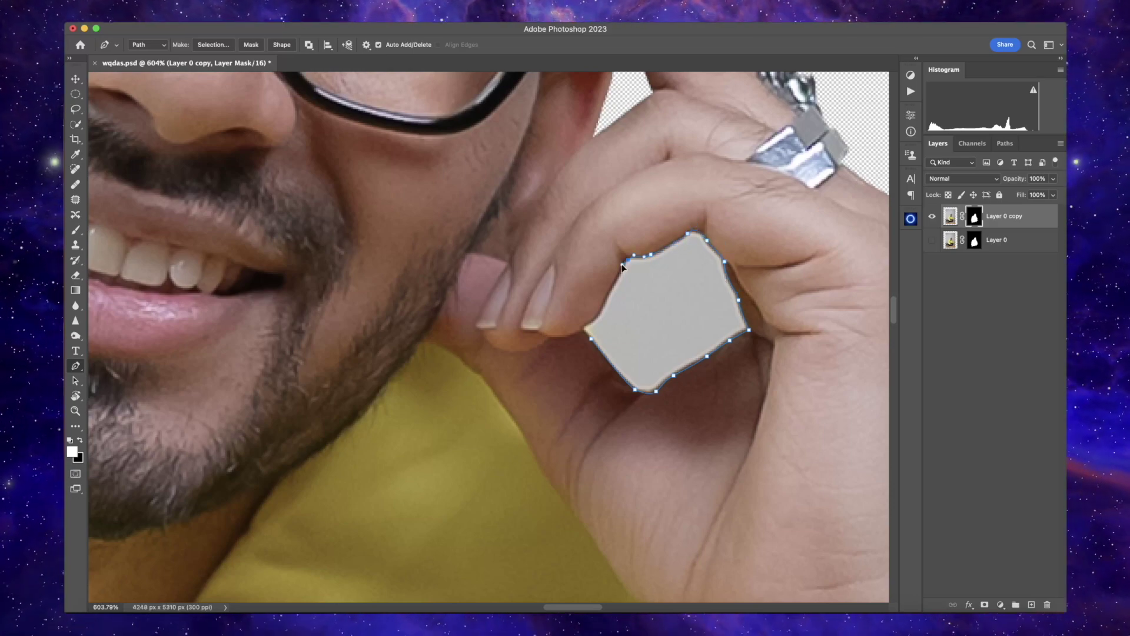
# Mask out the grey gap inside the hand from its traced path.
pyautogui.rightClick(641, 337)
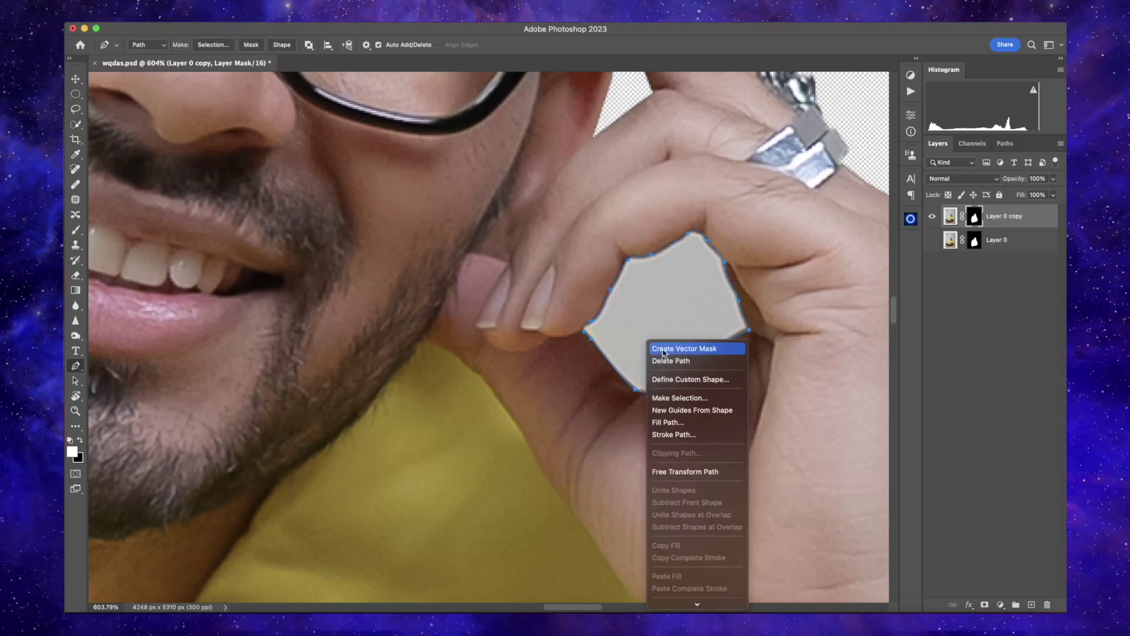
pyautogui.click(665, 395)
pyautogui.press('Return')
pyautogui.press('Delete')
pyautogui.scroll(-10, 664, 334)
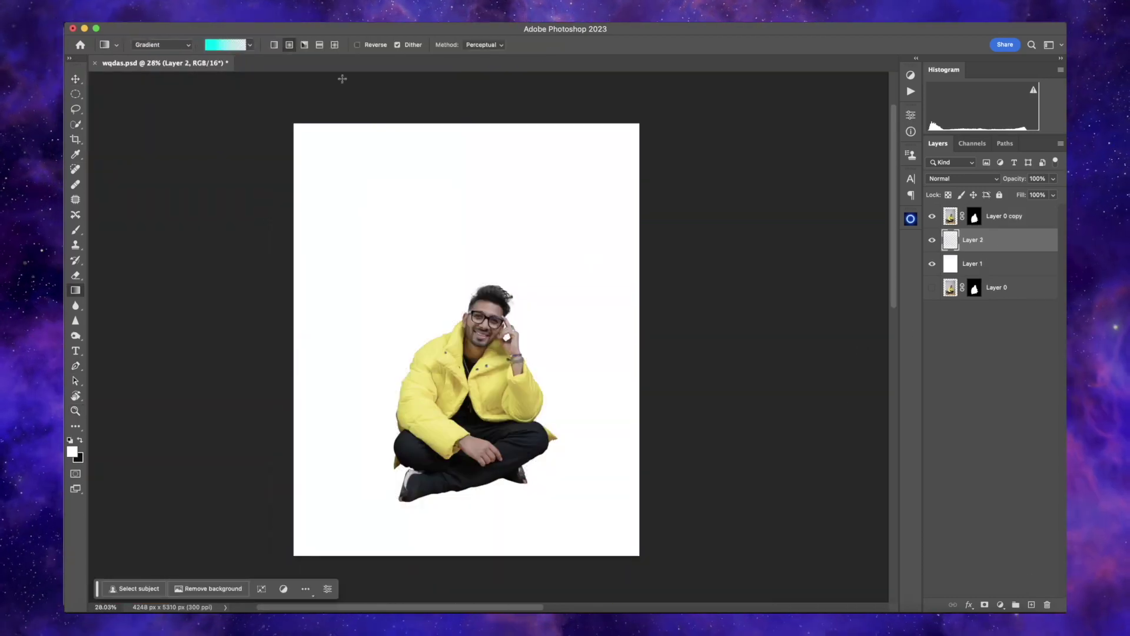
# Draw a Classic white-preset linear gradient down Layer 2 and enlarge it to 166%.
pyautogui.click(162, 45)
pyautogui.click(176, 87)
pyautogui.click(250, 46)
pyautogui.doubleClick(199, 84)
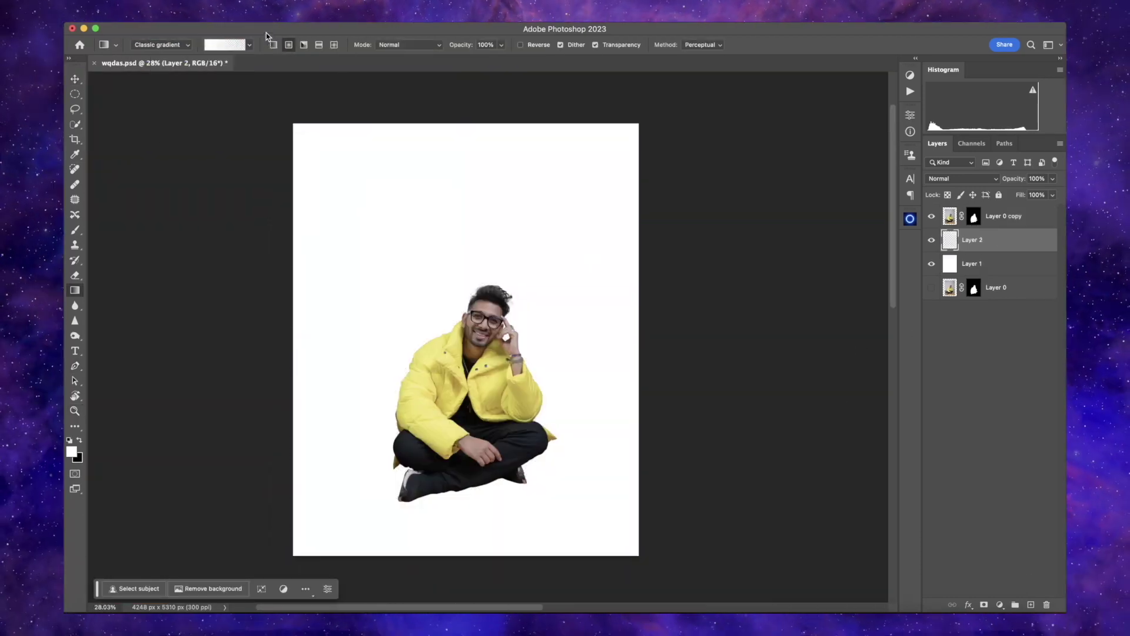
pyautogui.moveTo(471, 126); pyautogui.dragTo(465, 312)
pyautogui.hotkey('ctrl', 'z')
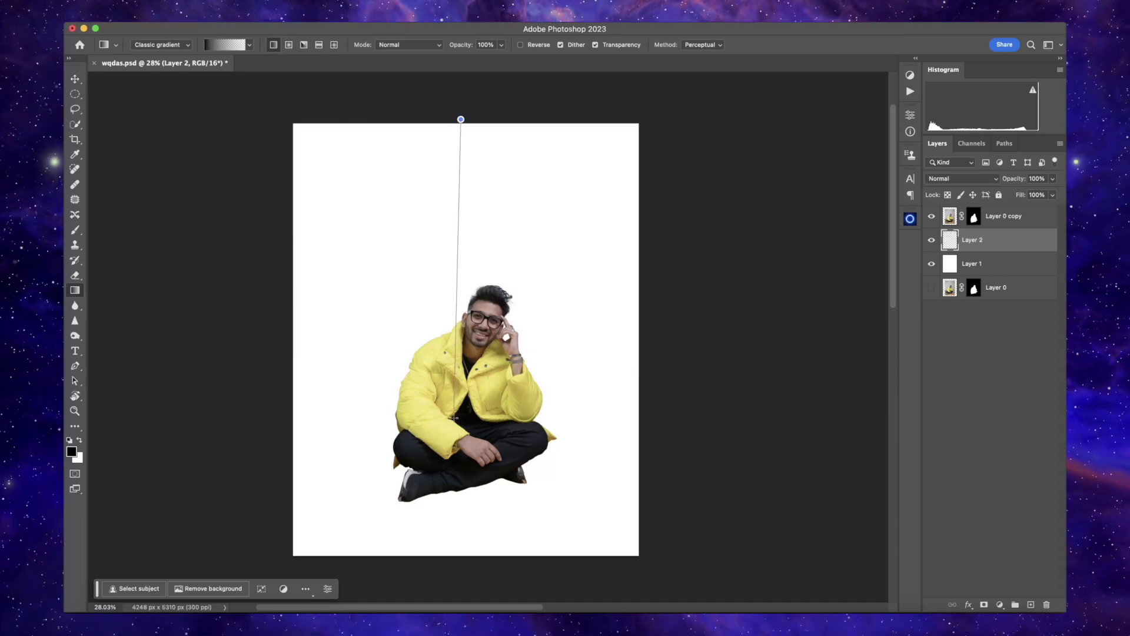
pyautogui.moveTo(454, 417); pyautogui.dragTo(453, 417)
pyautogui.hotkey('ctrl', 't')
pyautogui.moveTo(733, 277); pyautogui.dragTo(717, 369)
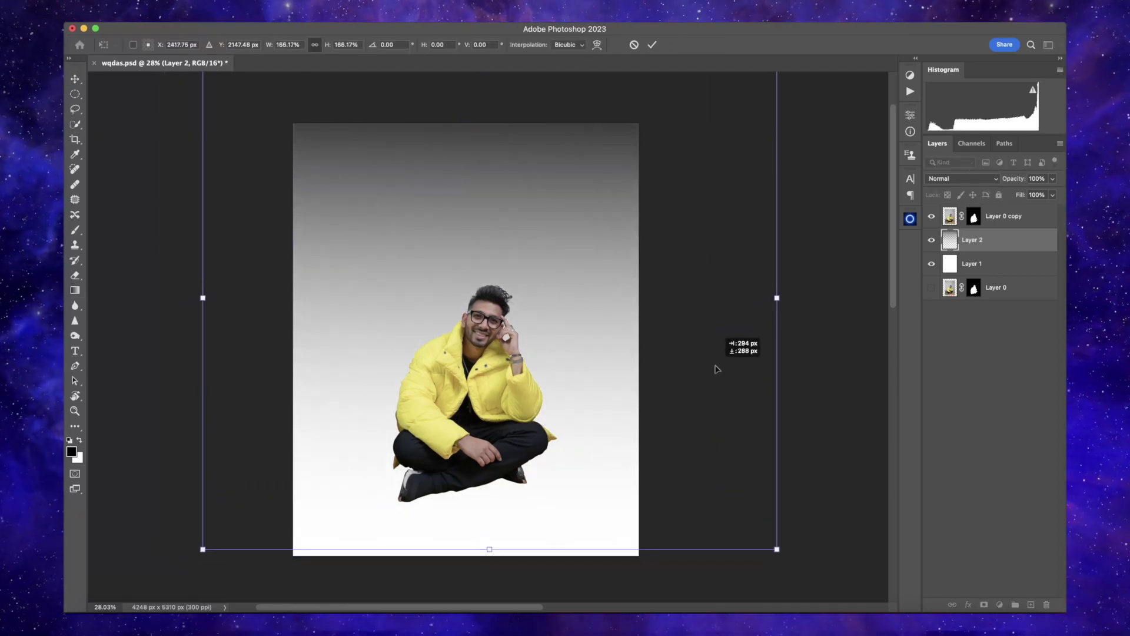
pyautogui.press('Return')
# Add Layer 3 with an upward gradient from below the canvas, enlarged to about 154%.
pyautogui.hotkey('ctrl', 'shift', 'alt', 'n')
pyautogui.press('g')
pyautogui.moveTo(465, 453); pyautogui.dragTo(468, 574)
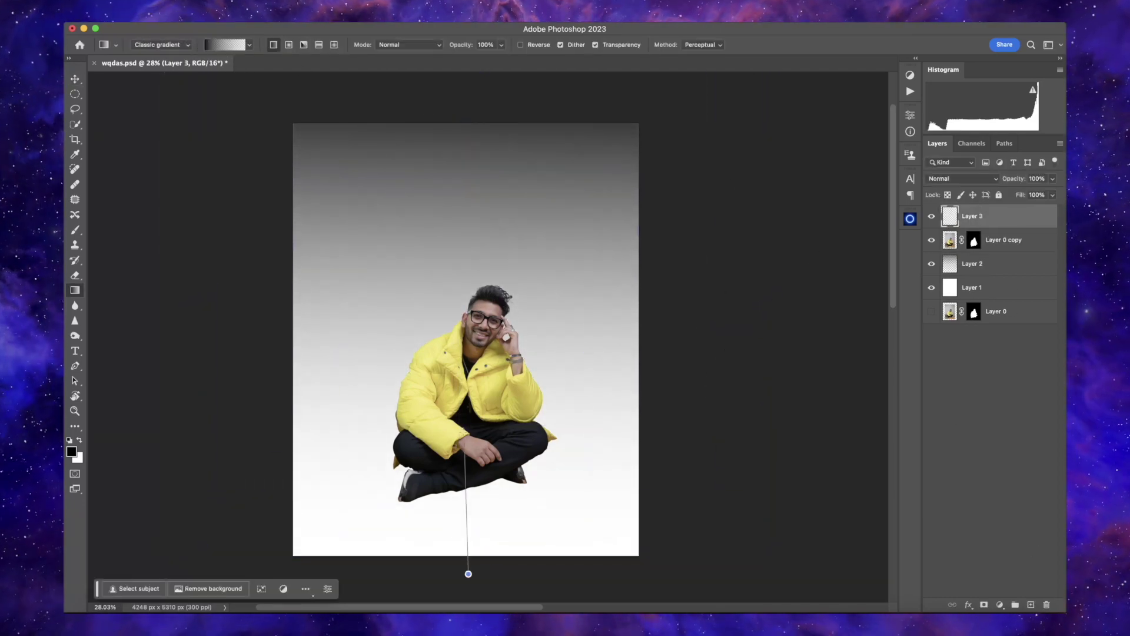
pyautogui.hotkey('ctrl', 't')
pyautogui.moveTo(638, 450); pyautogui.dragTo(664, 435)
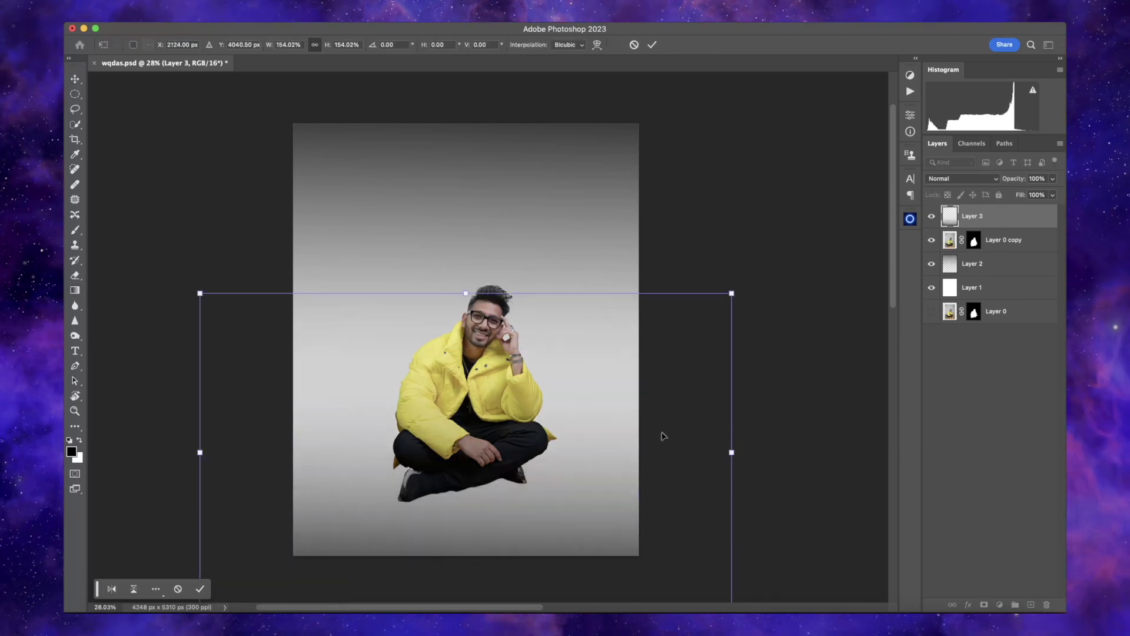
pyautogui.click(958, 371)
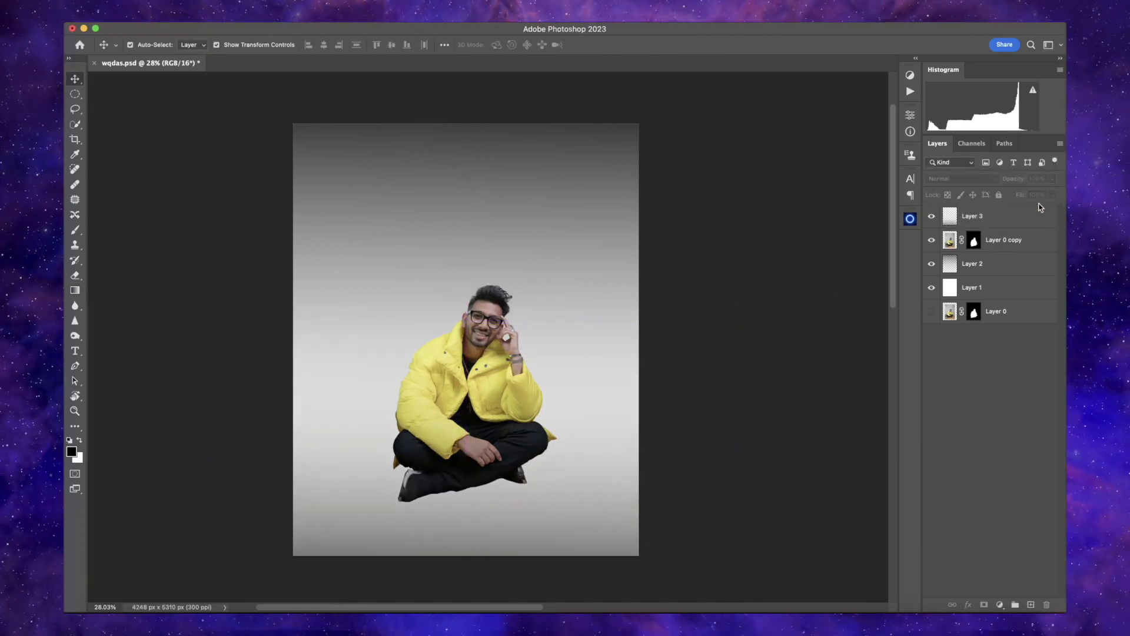
pyautogui.click(972, 218)
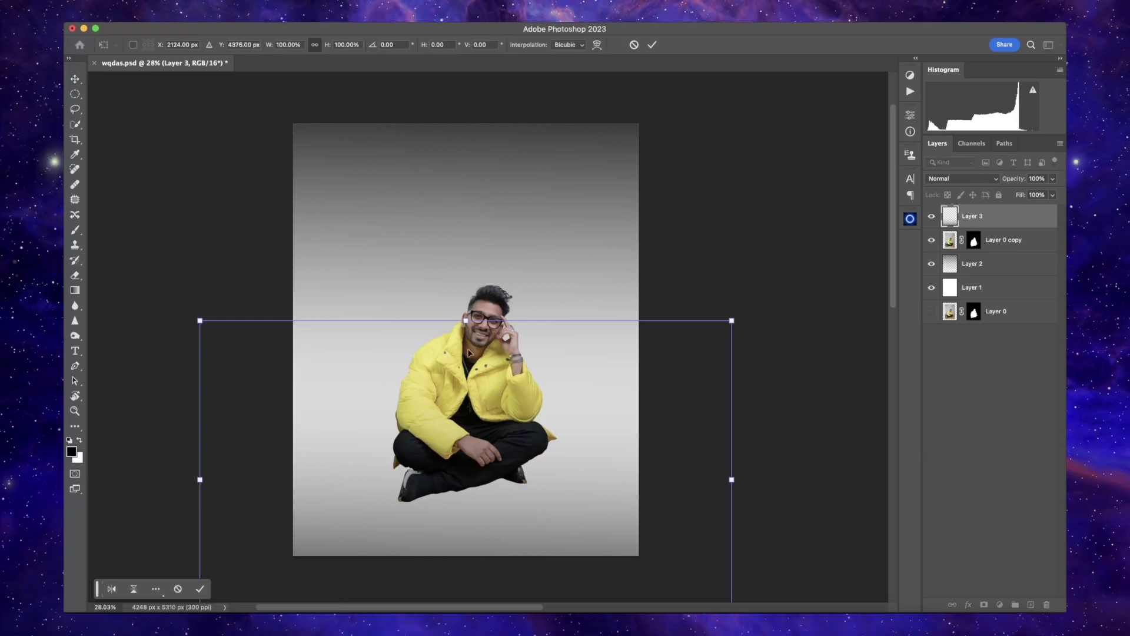
pyautogui.hotkey('ctrl', 'shift', 'alt', 'n')
# Trace a closed Pen path along the floor line, extending below the canvas.
pyautogui.press('p')
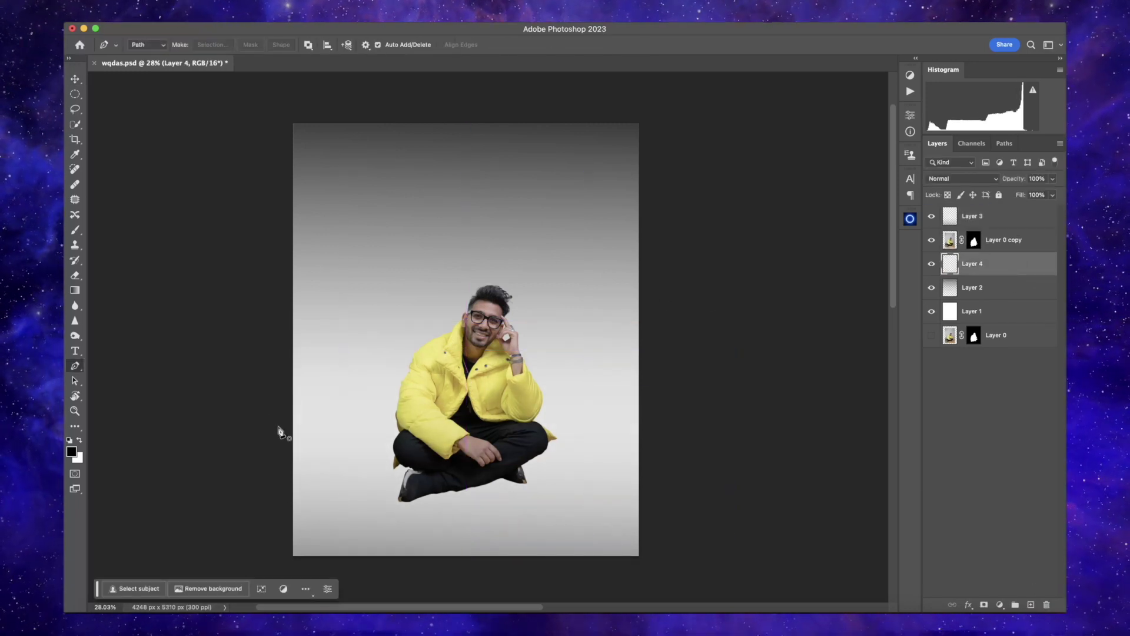
pyautogui.hotkey('ctrl', 'z')
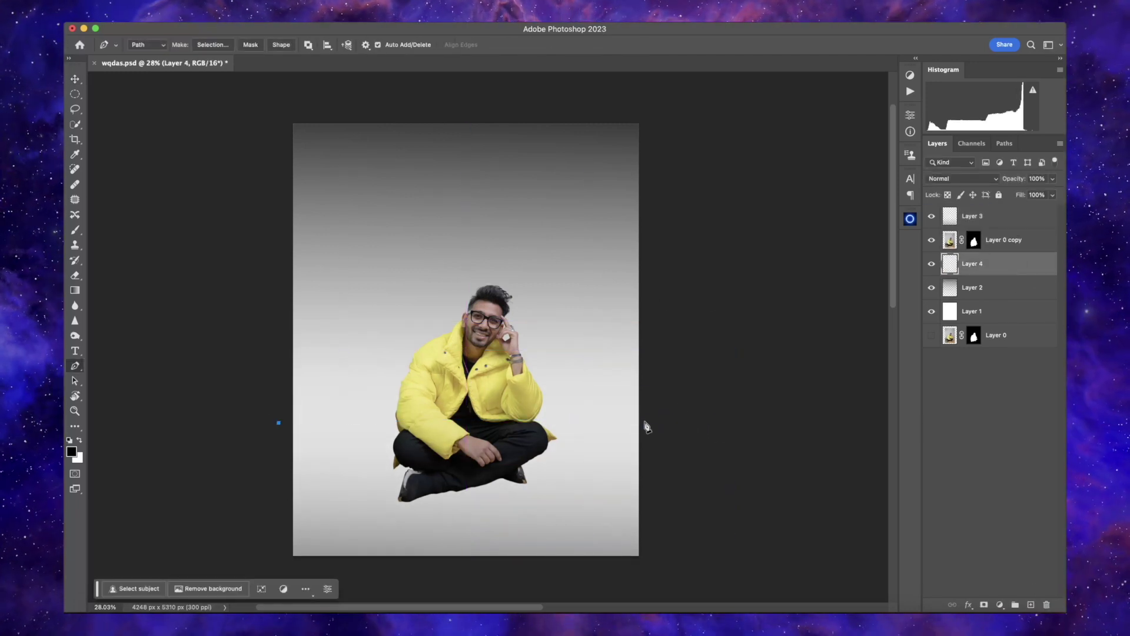
pyautogui.click(642, 418)
pyautogui.hotkey('ctrl', 'z')
pyautogui.click(661, 422)
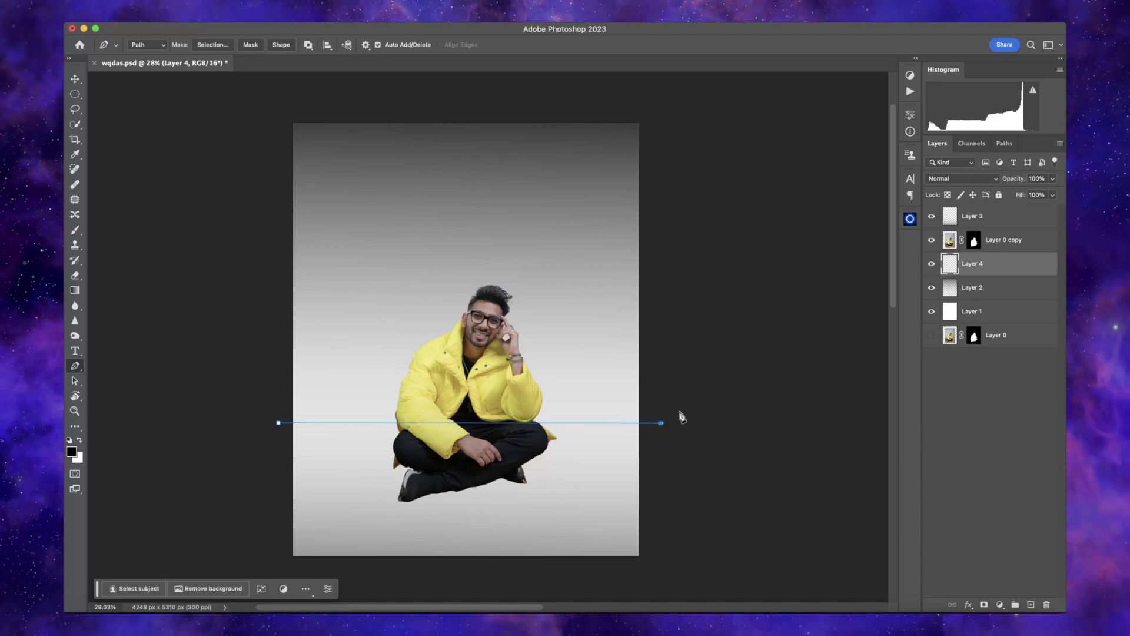
pyautogui.click(681, 566)
pyautogui.click(424, 581)
pyautogui.click(248, 555)
pyautogui.click(278, 423)
pyautogui.rightClick(405, 462)
pyautogui.click(435, 500)
# Fill the floor path selection with black and lower the layer opacity to about 28%.
pyautogui.click(628, 273)
pyautogui.hotkey('alt', 'BackSpace')
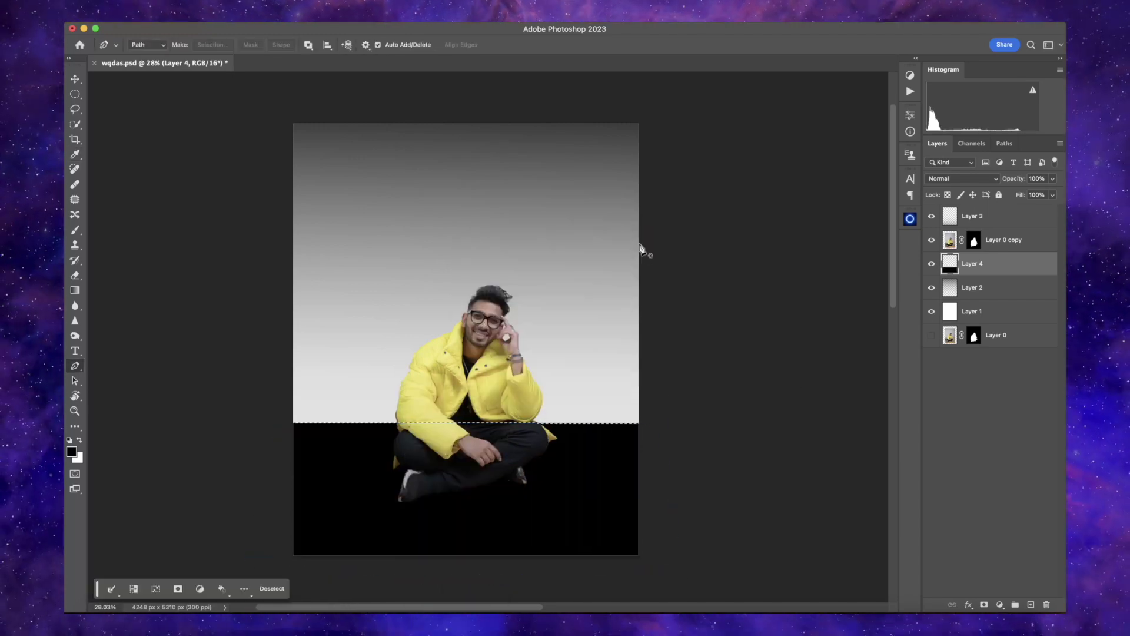
pyautogui.hotkey('ctrl', 'd')
pyautogui.moveTo(1027, 179); pyautogui.dragTo(1020, 182)
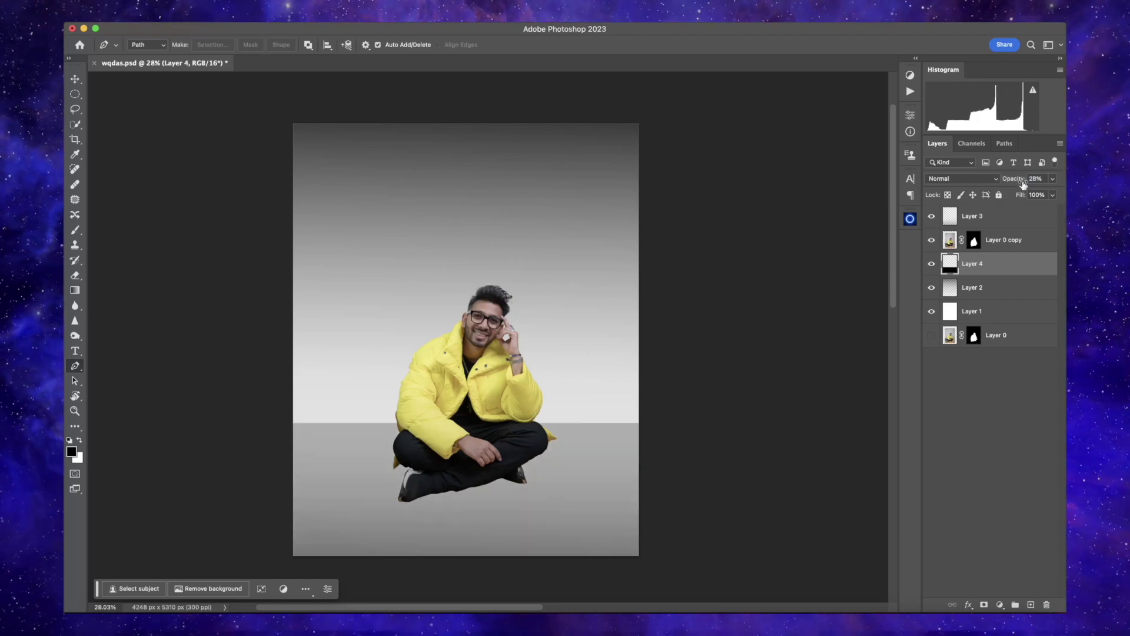
pyautogui.press('z')
pyautogui.moveTo(639, 329); pyautogui.dragTo(627, 382)
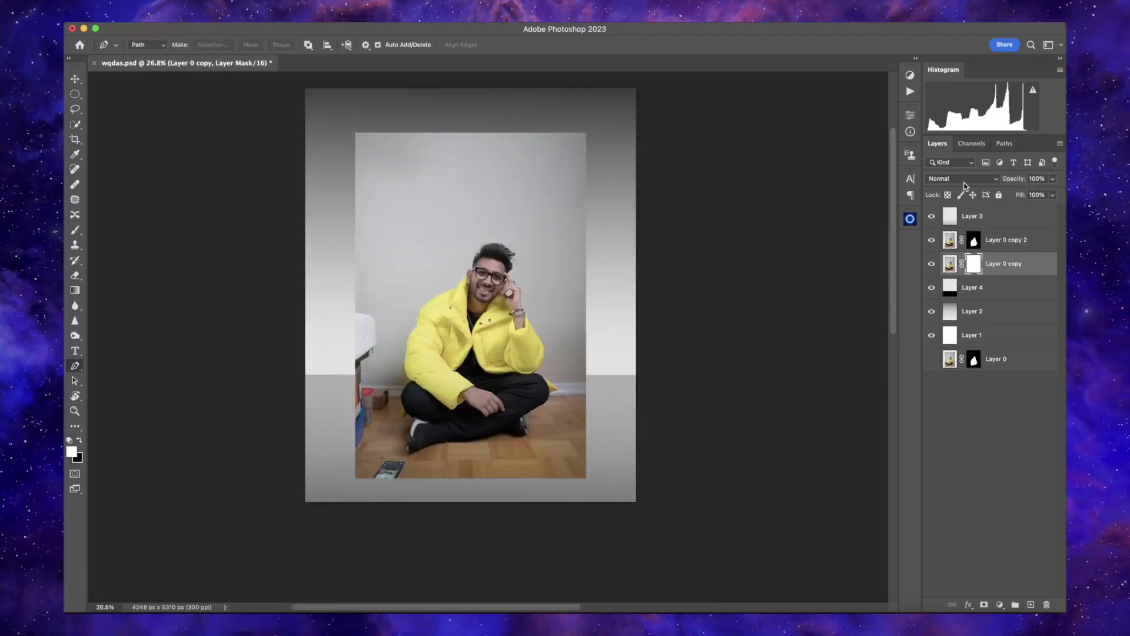
# Fill the Layer 0 copy mask black and paint back the shadow under the right leg and shoe.
pyautogui.moveTo(422, 440)
pyautogui.mouseDown()
pyautogui.moveTo(465, 441)
pyautogui.moveTo(459, 412)
pyautogui.moveTo(424, 373)
pyautogui.moveTo(396, 369)
pyautogui.moveTo(378, 416)
pyautogui.moveTo(403, 372)
pyautogui.moveTo(341, 453)
pyautogui.moveTo(426, 476)
pyautogui.moveTo(504, 461)
pyautogui.moveTo(618, 465)
pyautogui.mouseUp()
pyautogui.hotkey('ctrl', 'i')
pyautogui.press('b')
pyautogui.press(']')
pyautogui.press(']')
pyautogui.press(']')
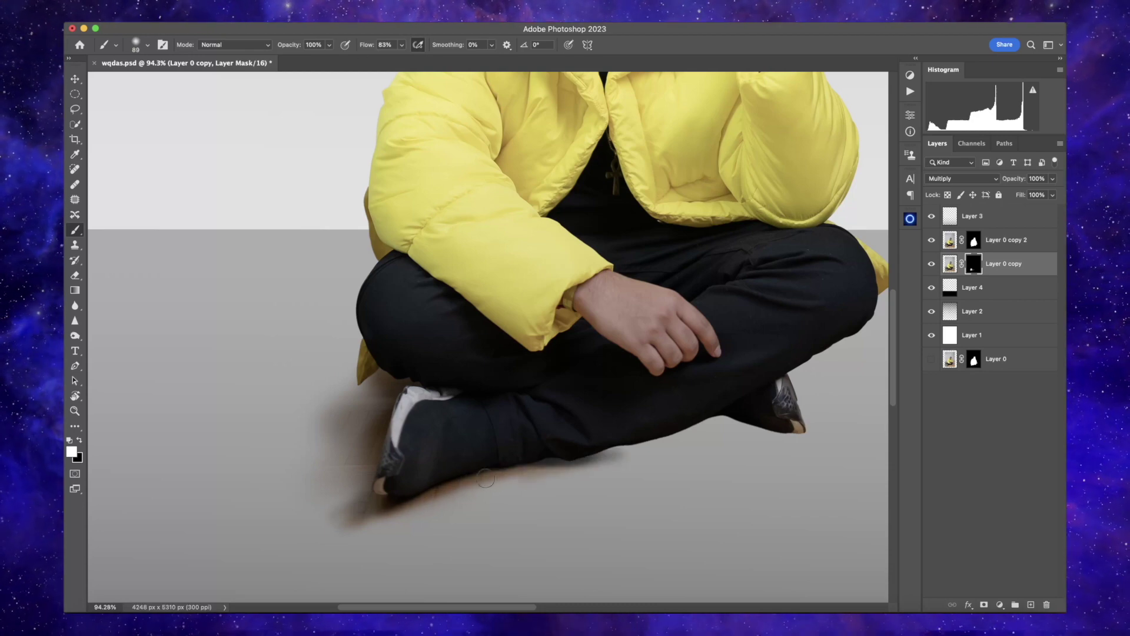
pyautogui.press(']')
pyautogui.press(']')
pyautogui.press(']')
pyautogui.moveTo(486, 477)
pyautogui.mouseDown()
pyautogui.moveTo(686, 418)
pyautogui.moveTo(802, 444)
pyautogui.moveTo(797, 399)
pyautogui.mouseUp()
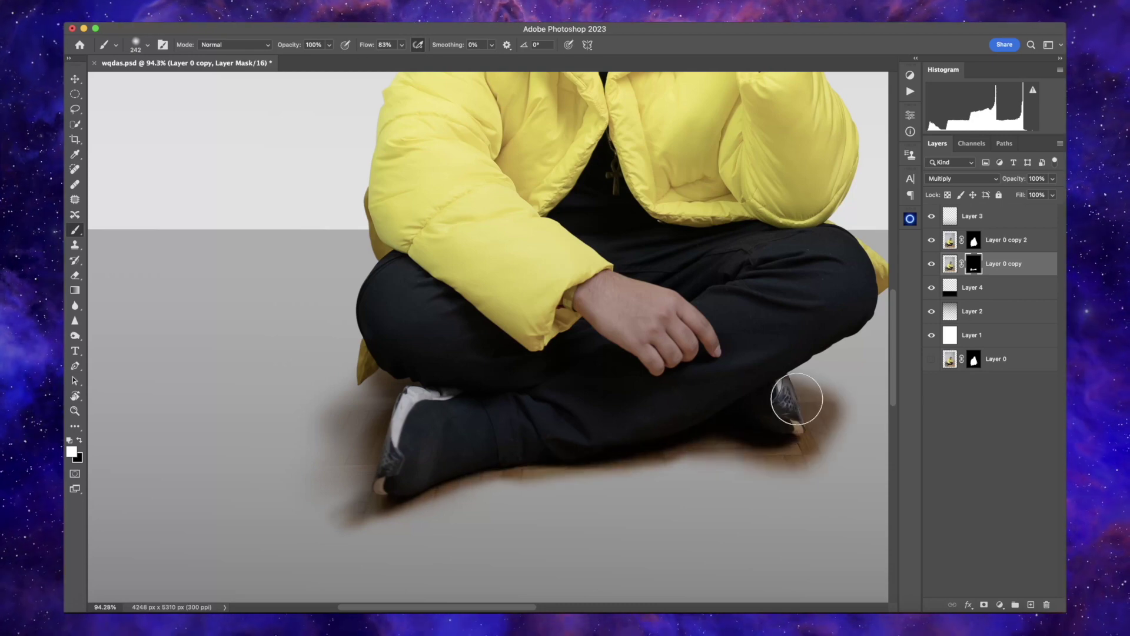
# Paint black on the mask to lighten the brownish shadows beside and beneath both shoes.
pyautogui.press('x')
pyautogui.press('[')
pyautogui.press('[')
pyautogui.press('[')
pyautogui.click(843, 383)
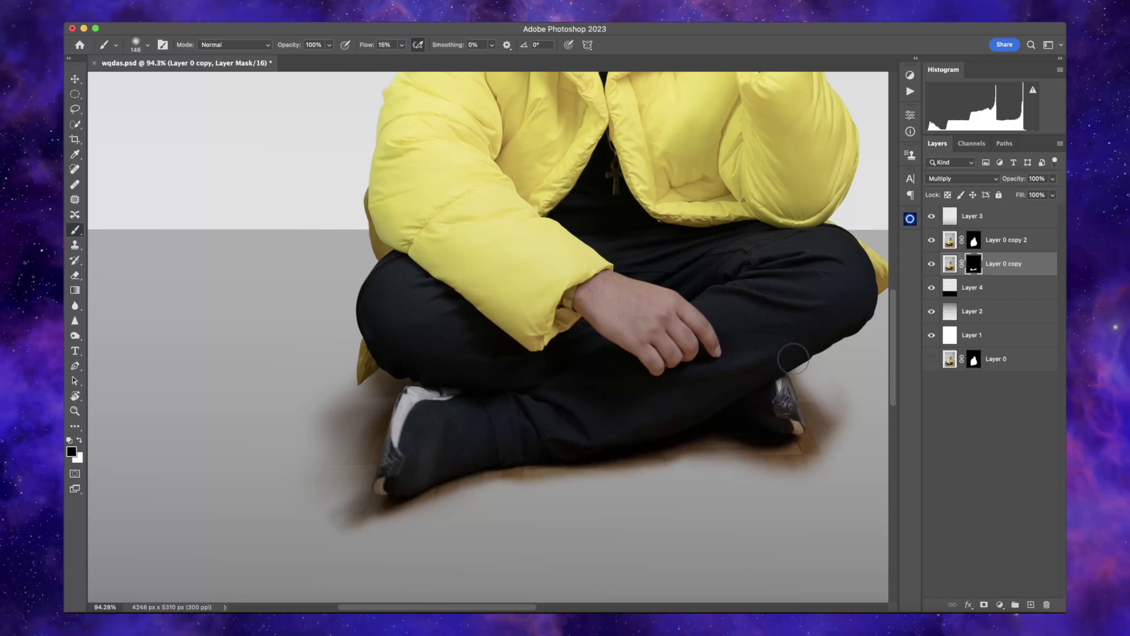
pyautogui.moveTo(824, 388); pyautogui.dragTo(813, 410)
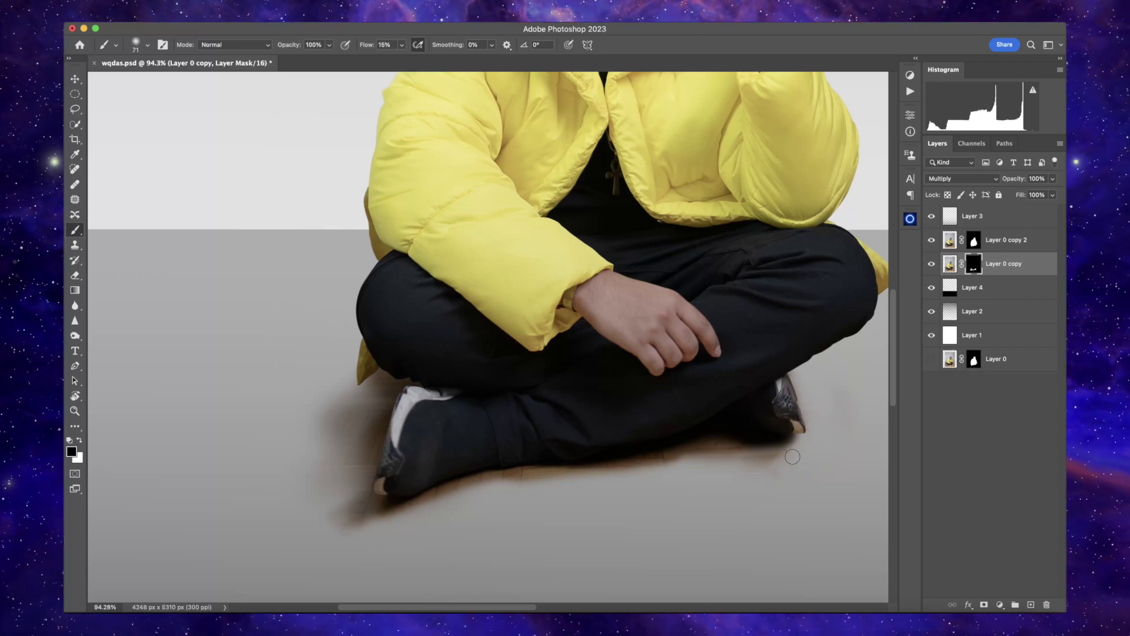
pyautogui.moveTo(709, 449)
pyautogui.mouseDown()
pyautogui.moveTo(728, 450)
pyautogui.moveTo(498, 481)
pyautogui.mouseUp()
pyautogui.press(']')
pyautogui.press(']')
pyautogui.press(']')
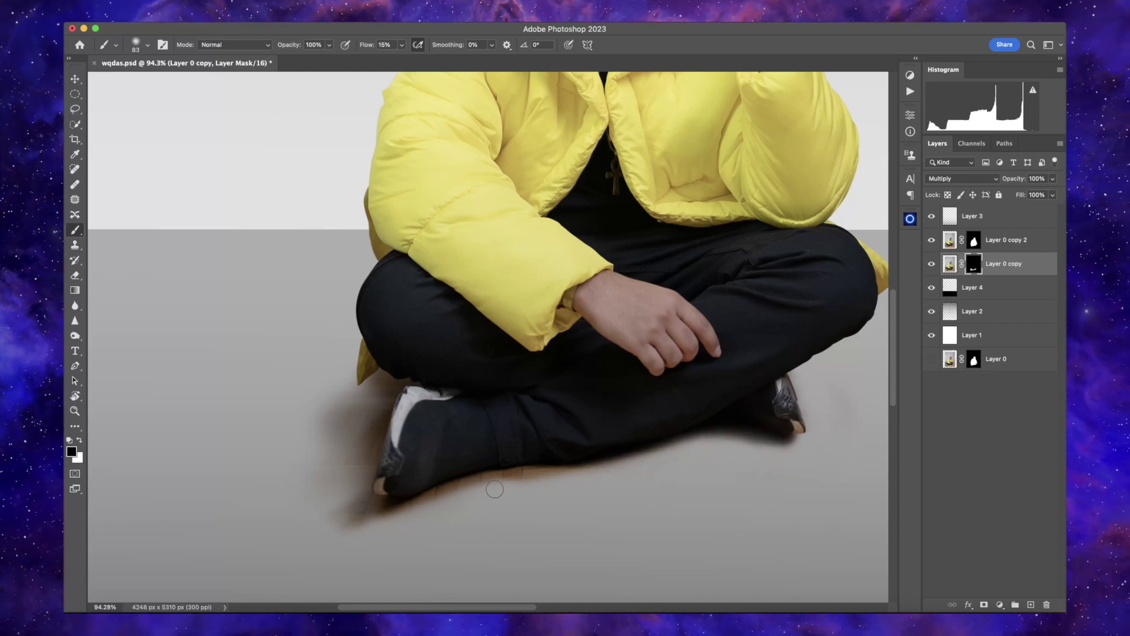
pyautogui.press(']')
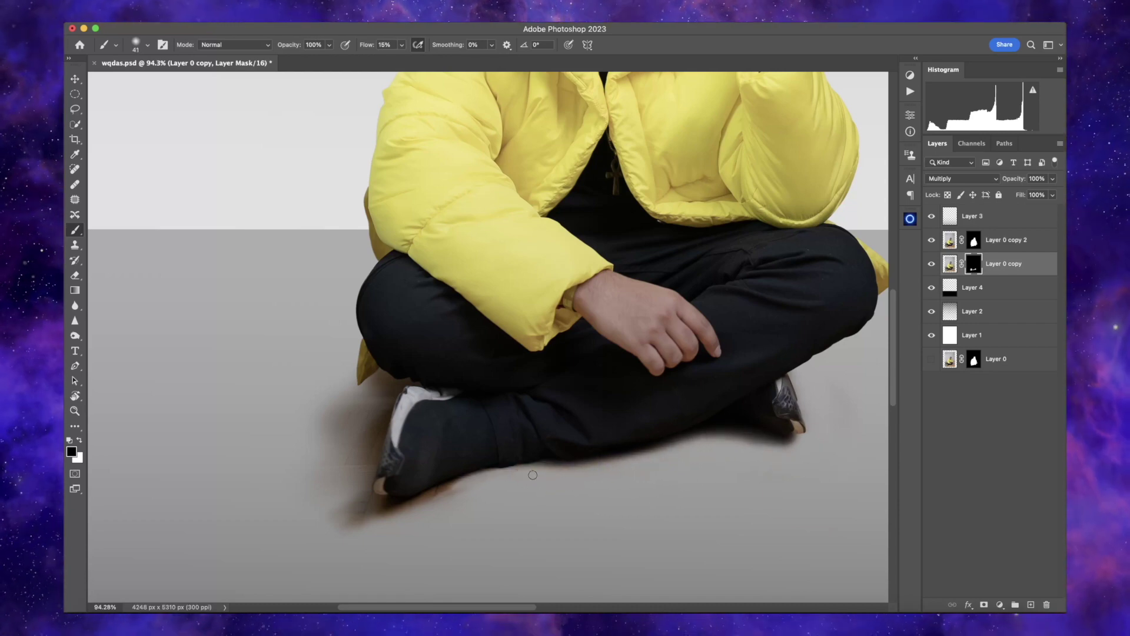
pyautogui.moveTo(451, 495); pyautogui.dragTo(408, 522)
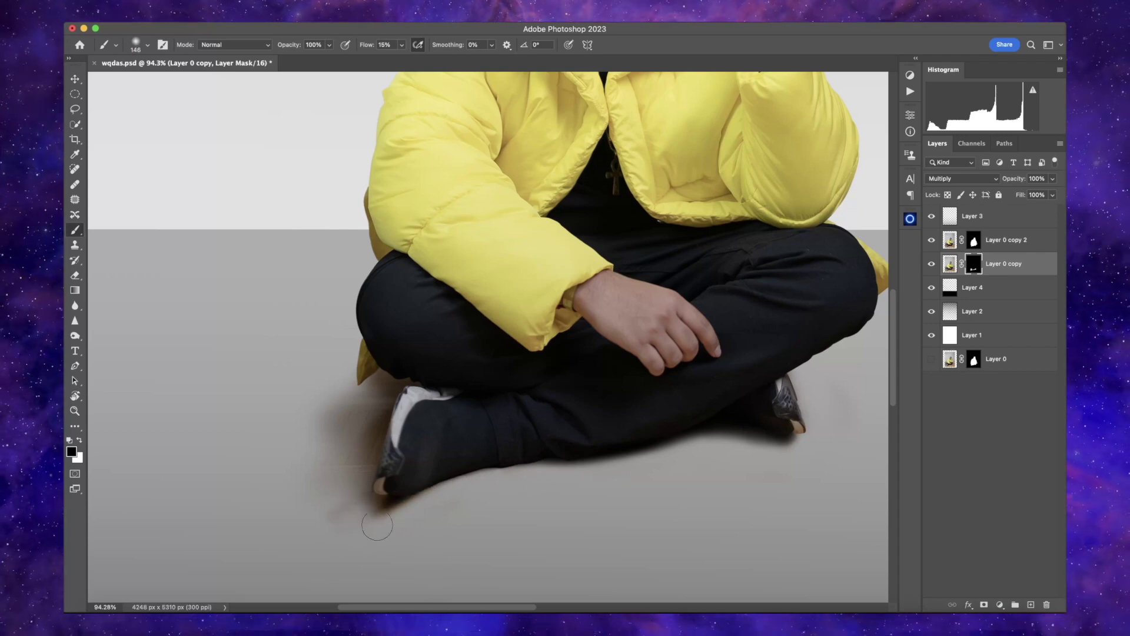
pyautogui.press(']')
pyautogui.moveTo(329, 506)
pyautogui.mouseDown()
pyautogui.moveTo(379, 353)
pyautogui.moveTo(327, 465)
pyautogui.mouseUp()
pyautogui.press('super+0')
# Hide the grey floor layer, Layer 4, after comparing it on and off.
pyautogui.scroll(3, 860, 334)
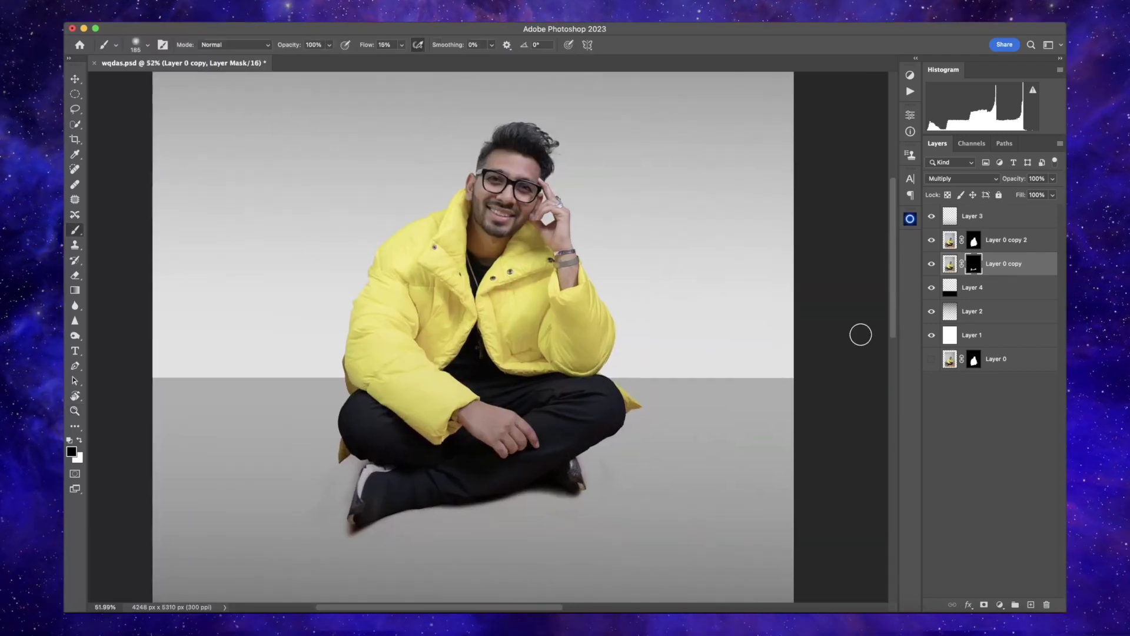
pyautogui.moveTo(1018, 182)
pyautogui.mouseDown()
pyautogui.moveTo(1015, 195)
pyautogui.moveTo(1027, 184)
pyautogui.mouseUp()
pyautogui.click(931, 288)
pyautogui.click(932, 288)
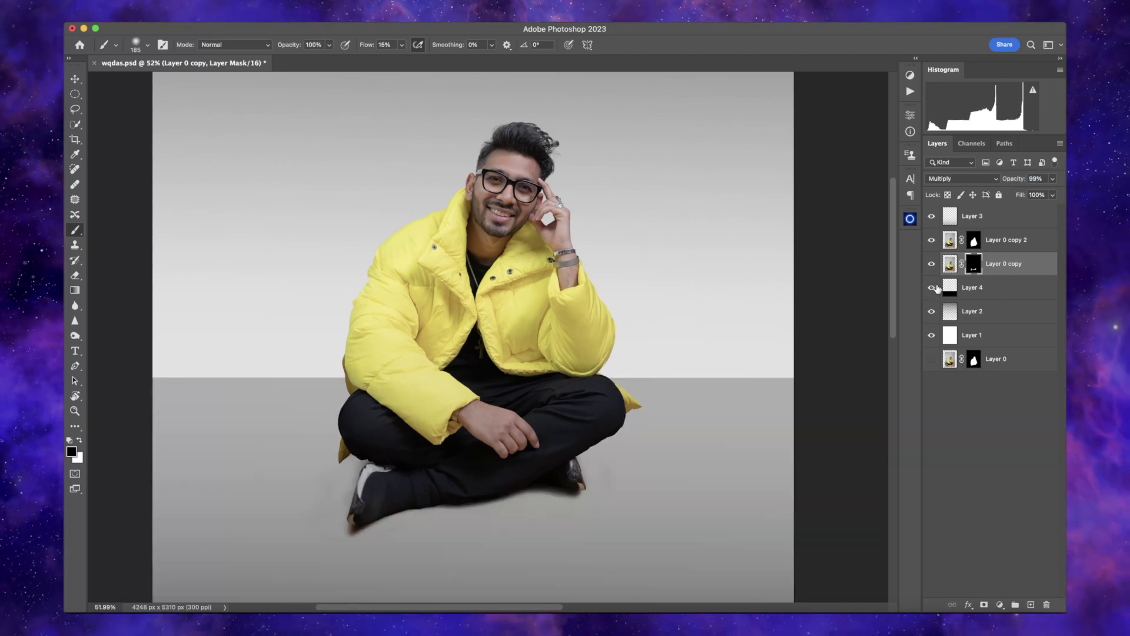
pyautogui.click(932, 288)
# Paint a soft round-brush black shadow around the feet on a new Layer 5.
pyautogui.keyDown('super'); pyautogui.click(1031, 604); pyautogui.keyUp('super')
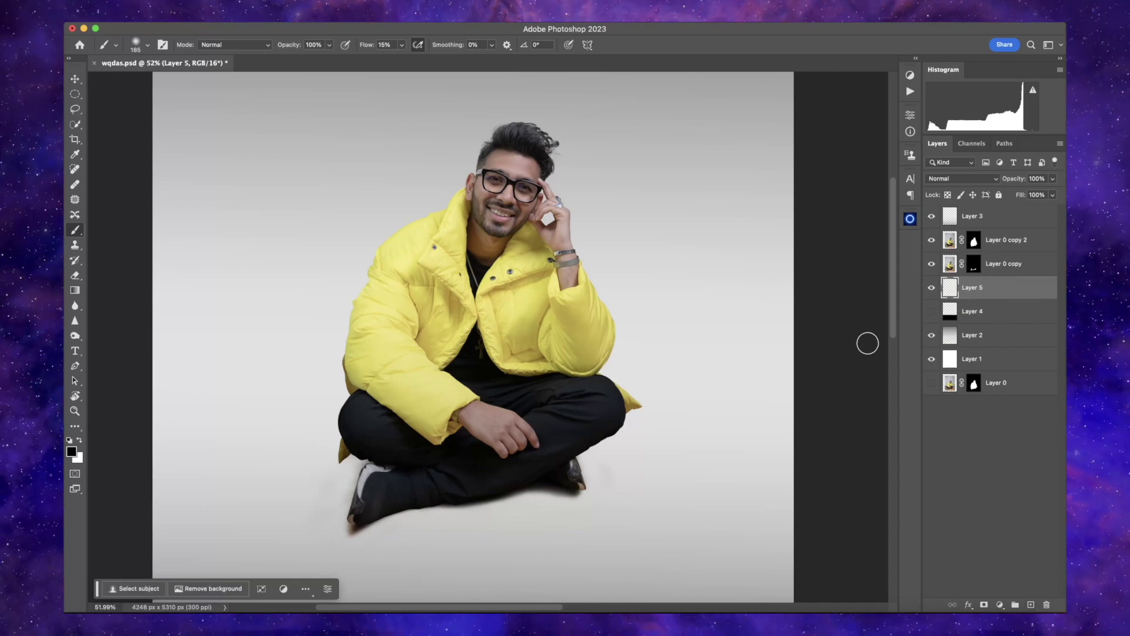
pyautogui.rightClick(239, 177)
pyautogui.doubleClick(182, 206)
pyautogui.moveTo(538, 454)
pyautogui.mouseDown()
pyautogui.moveTo(565, 456)
pyautogui.moveTo(530, 497)
pyautogui.moveTo(449, 522)
pyautogui.moveTo(608, 492)
pyautogui.mouseUp()
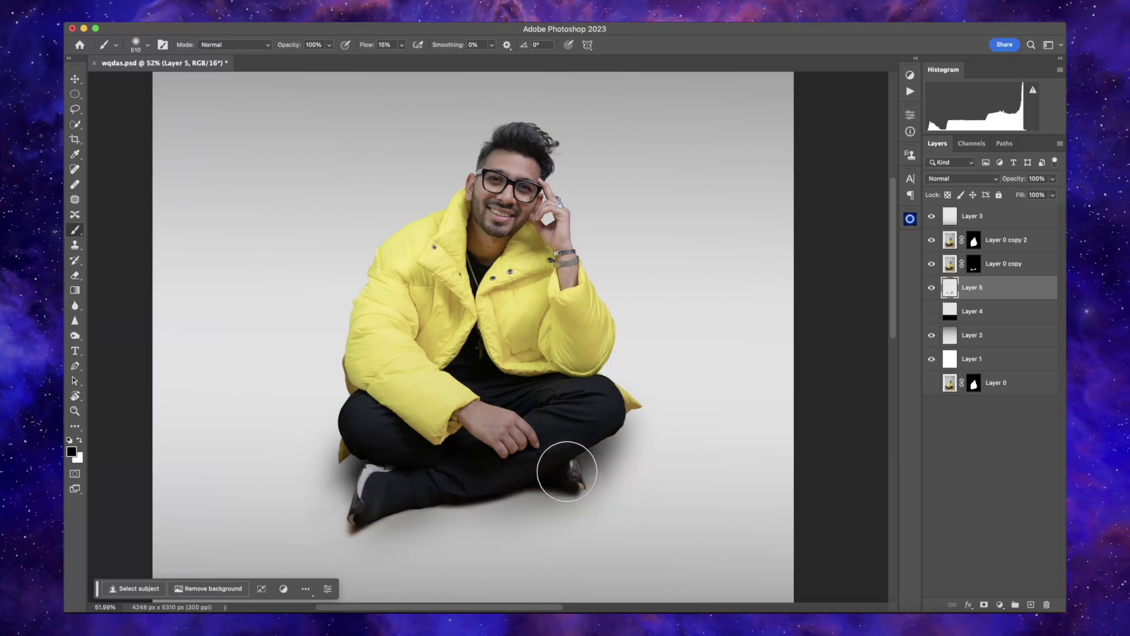
pyautogui.press('z')
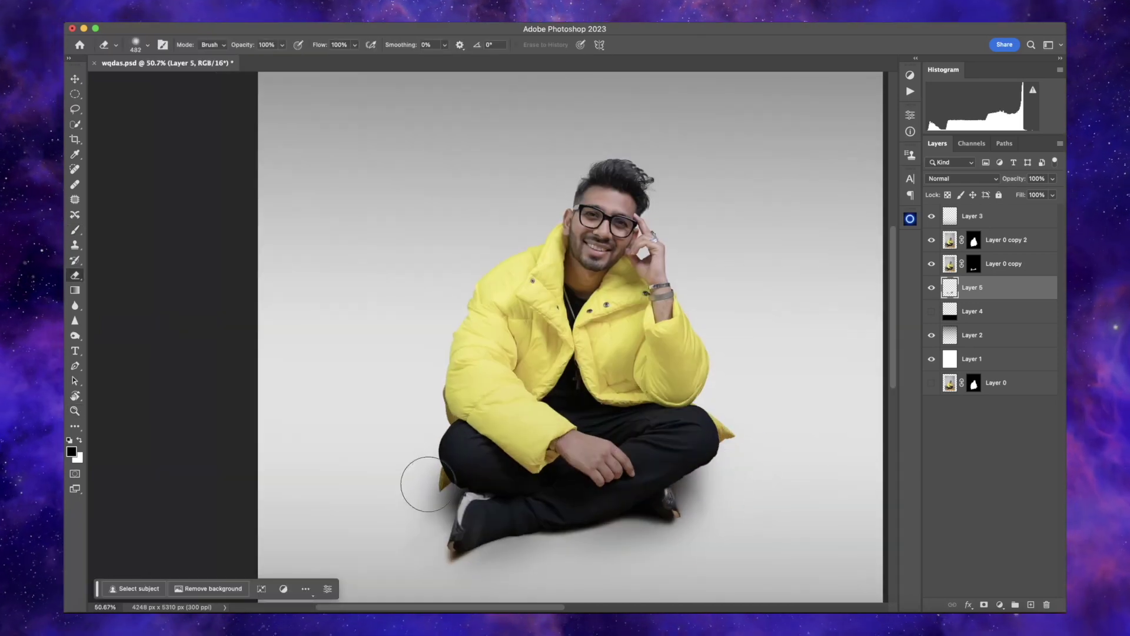
pyautogui.keyDown('alt'); pyautogui.click(702, 511); pyautogui.keyUp('alt')
# Scale the placed love-doodle pattern image over the backdrop.
pyautogui.scroll(5, 701, 511)
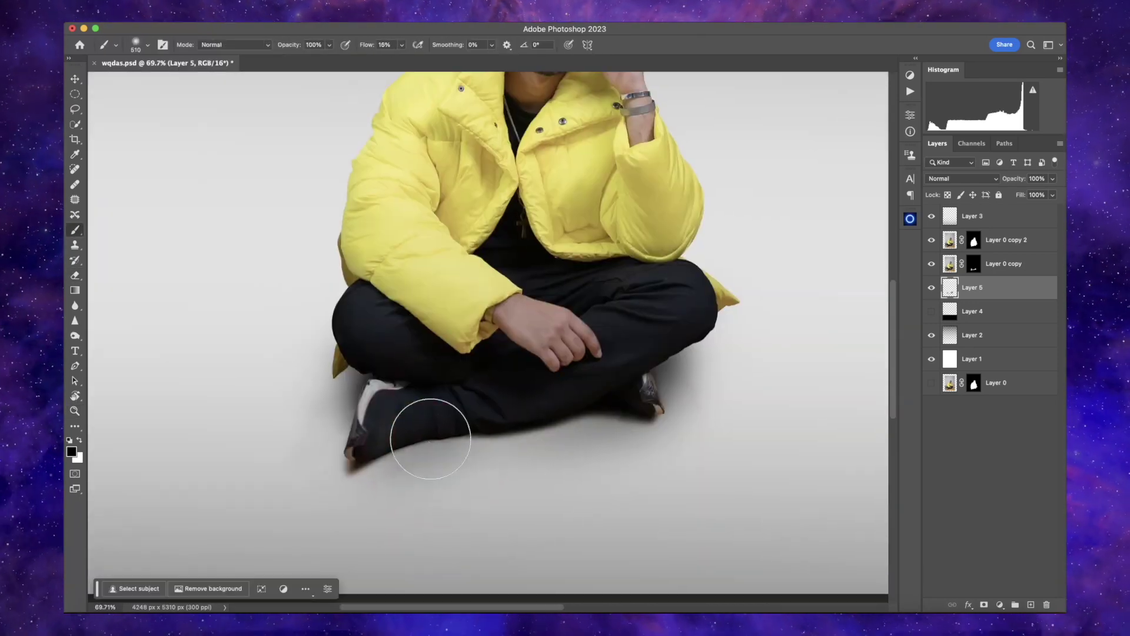
pyautogui.scroll(-3, 635, 423)
pyautogui.scroll(-3, 701, 432)
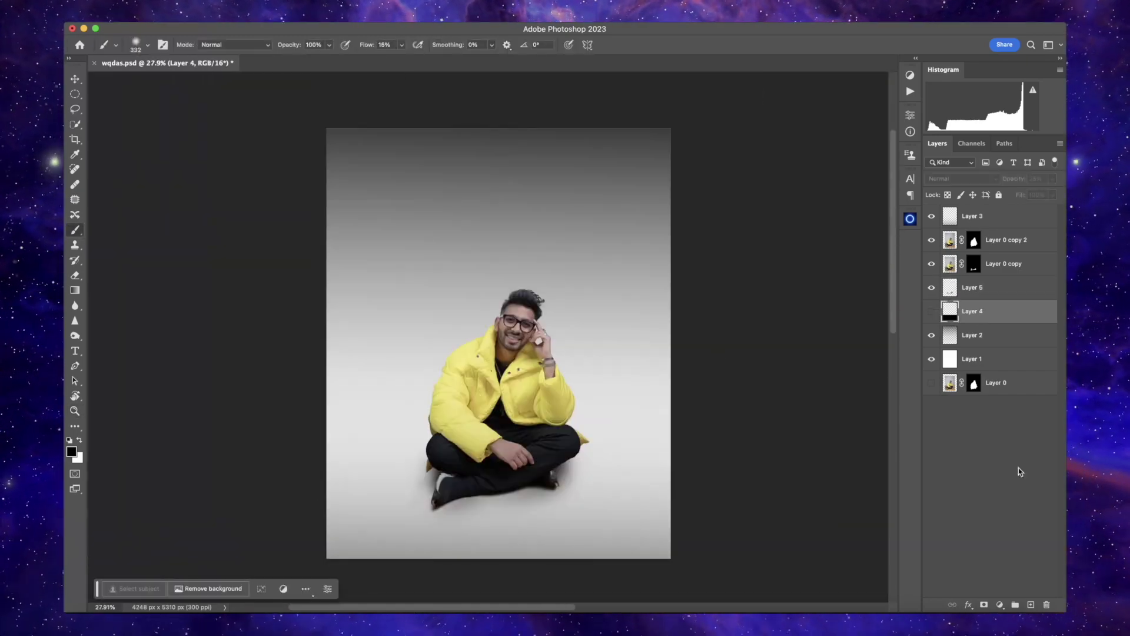
pyautogui.moveTo(1018, 469)
pyautogui.mouseDown()
pyautogui.moveTo(596, 216)
pyautogui.moveTo(676, 189)
pyautogui.mouseUp()
# Blend the doodle pattern in Multiply at 78% with a gradient mask fading it downward.
pyautogui.press('Return')
pyautogui.press('g')
pyautogui.click(961, 178)
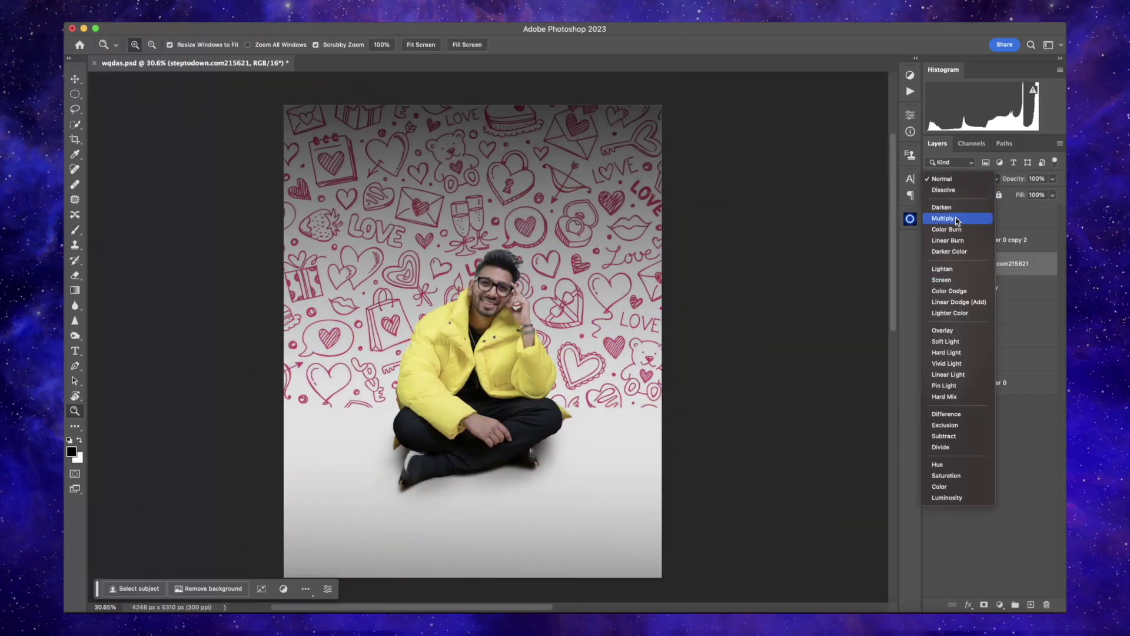
pyautogui.click(945, 218)
pyautogui.click(983, 604)
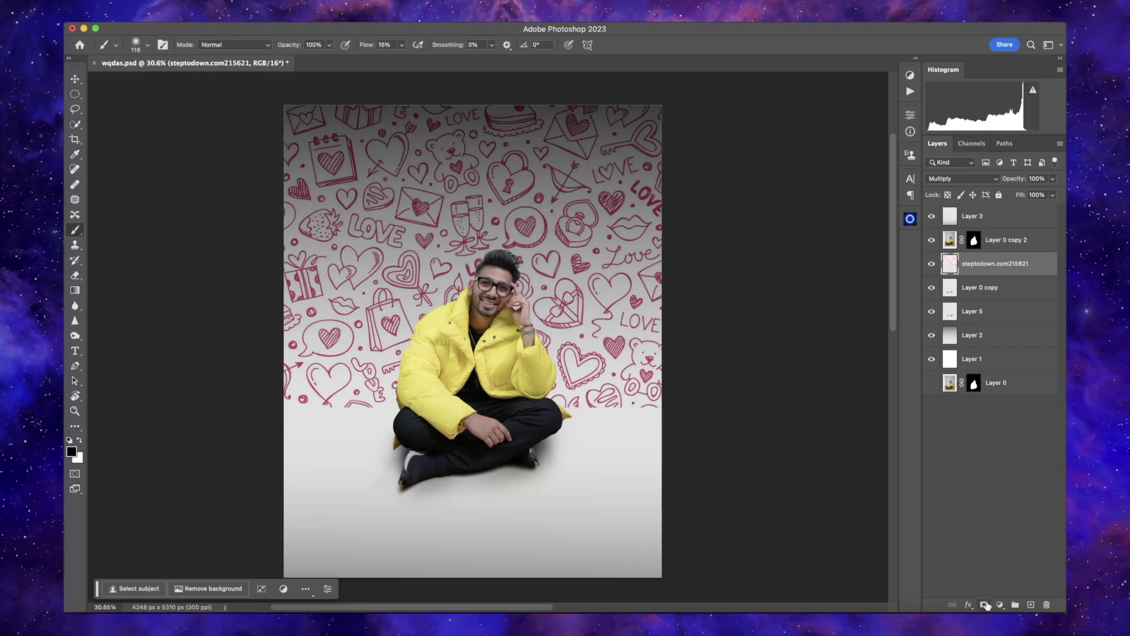
pyautogui.moveTo(487, 391); pyautogui.dragTo(484, 363)
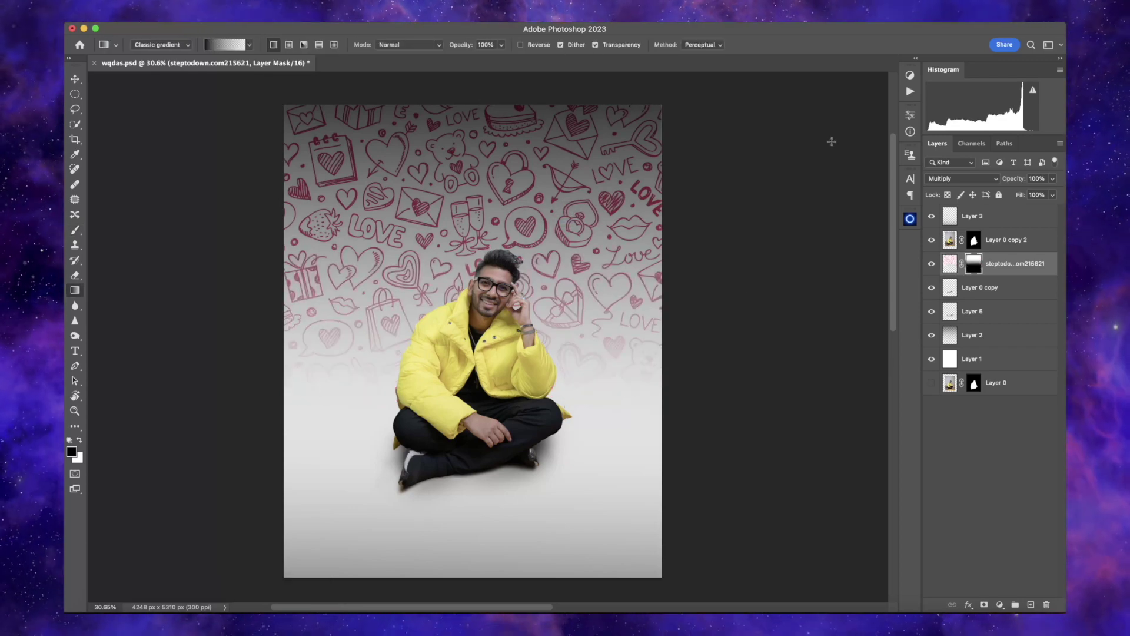
pyautogui.moveTo(1013, 179); pyautogui.dragTo(1009, 182)
# Soften the pattern with a Gaussian Blur and move it up behind the head.
pyautogui.click(949, 263)
pyautogui.click(542, 206)
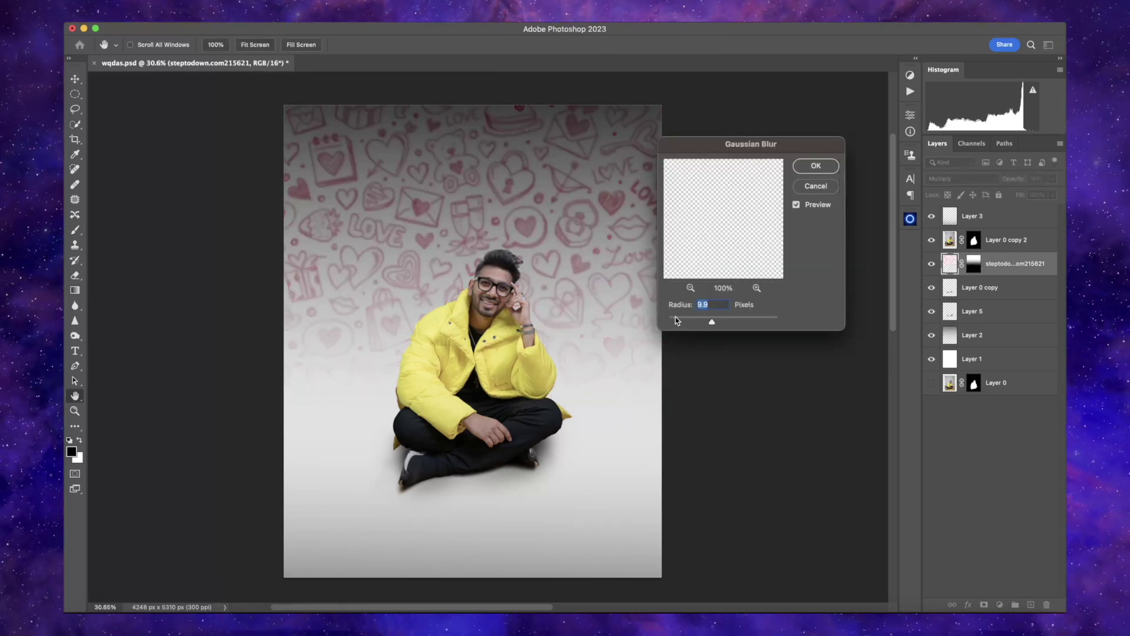
pyautogui.press('Return')
pyautogui.hotkey('ctrl', 't')
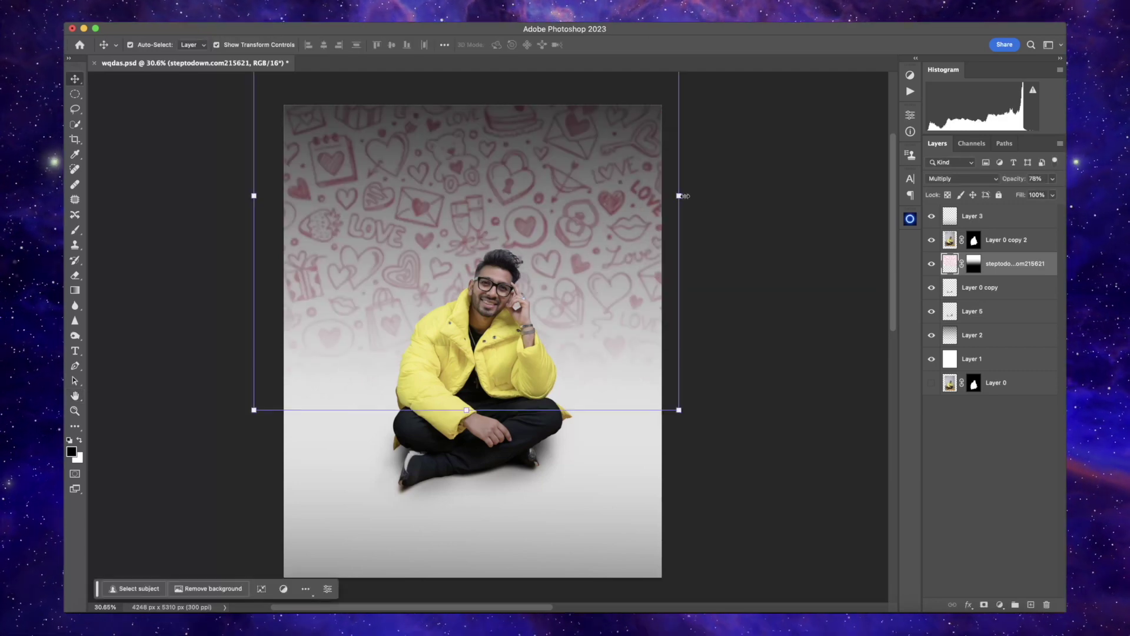
pyautogui.moveTo(657, 230); pyautogui.dragTo(668, 196)
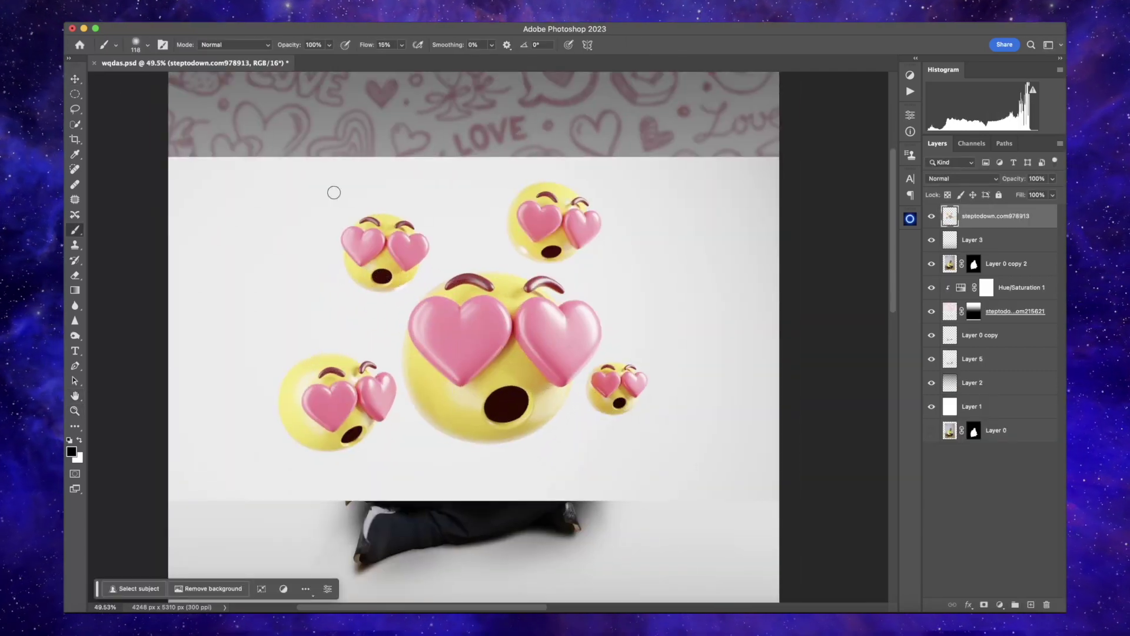
# Lasso three heart-eye emojis onto their own layers and hide the emoji source image.
pyautogui.moveTo(325, 224); pyautogui.dragTo(342, 291)
pyautogui.moveTo(317, 219); pyautogui.dragTo(322, 223)
pyautogui.hotkey('ctrl', 'j')
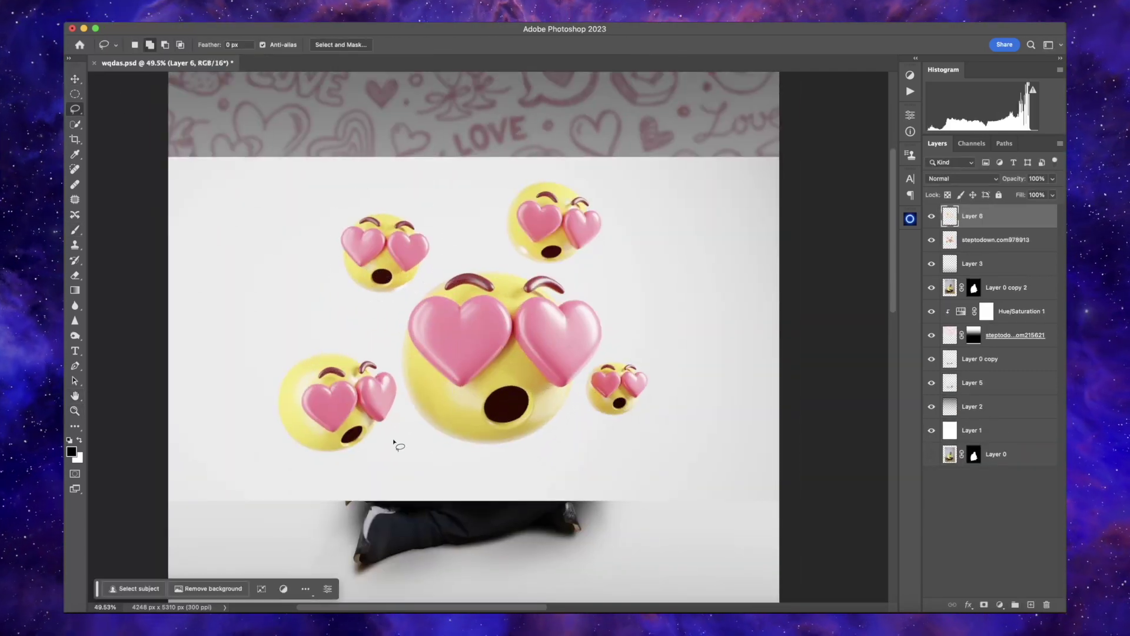
pyautogui.moveTo(393, 442)
pyautogui.mouseDown()
pyautogui.moveTo(344, 474)
pyautogui.moveTo(393, 443)
pyautogui.mouseUp()
pyautogui.hotkey('ctrl', 'j')
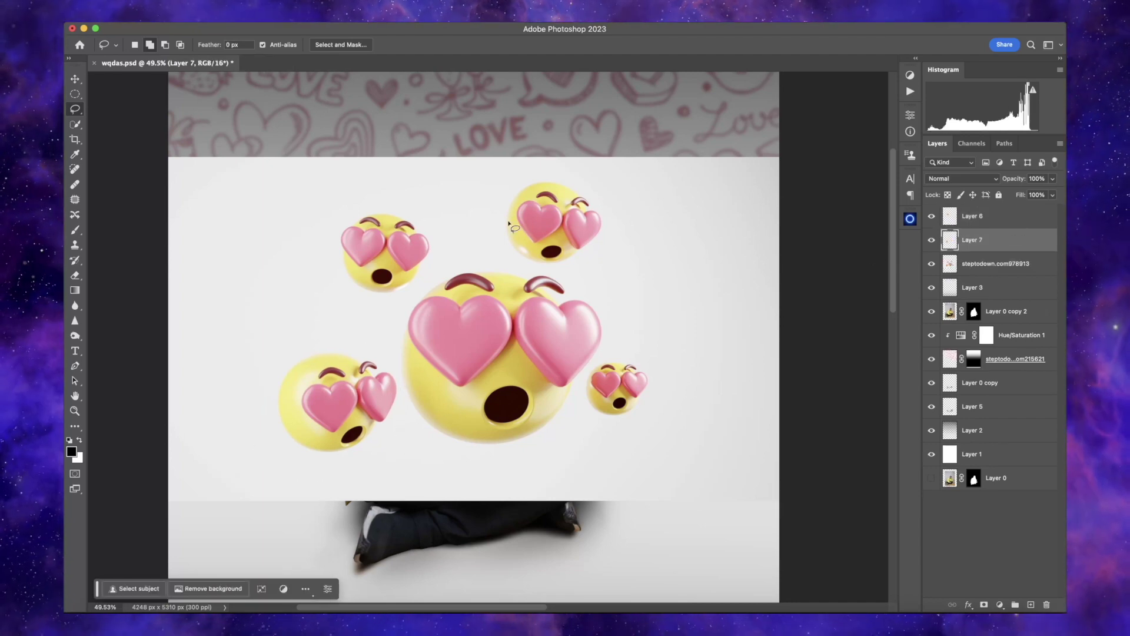
pyautogui.moveTo(429, 272); pyautogui.dragTo(402, 424)
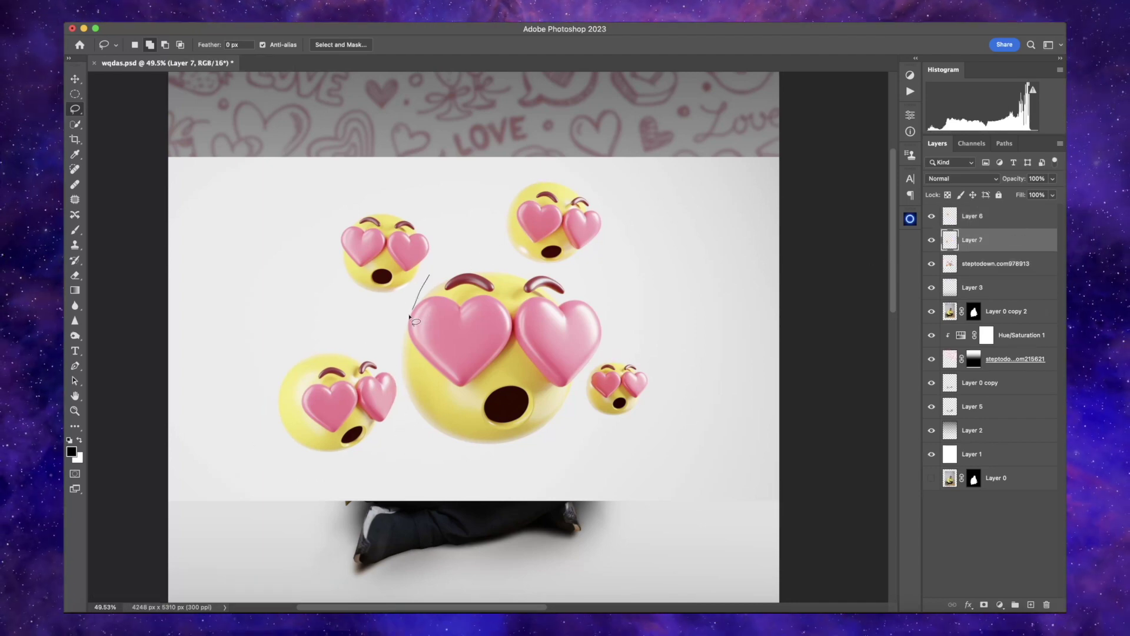
pyautogui.moveTo(599, 363)
pyautogui.mouseDown()
pyautogui.moveTo(430, 274)
pyautogui.moveTo(465, 287)
pyautogui.mouseUp()
pyautogui.hotkey('ctrl', 'j')
pyautogui.click(931, 287)
# Arrange the emojis right of the head, upper left, and the large one shrunk lower left.
pyautogui.press('v')
pyautogui.moveTo(447, 412); pyautogui.dragTo(718, 304)
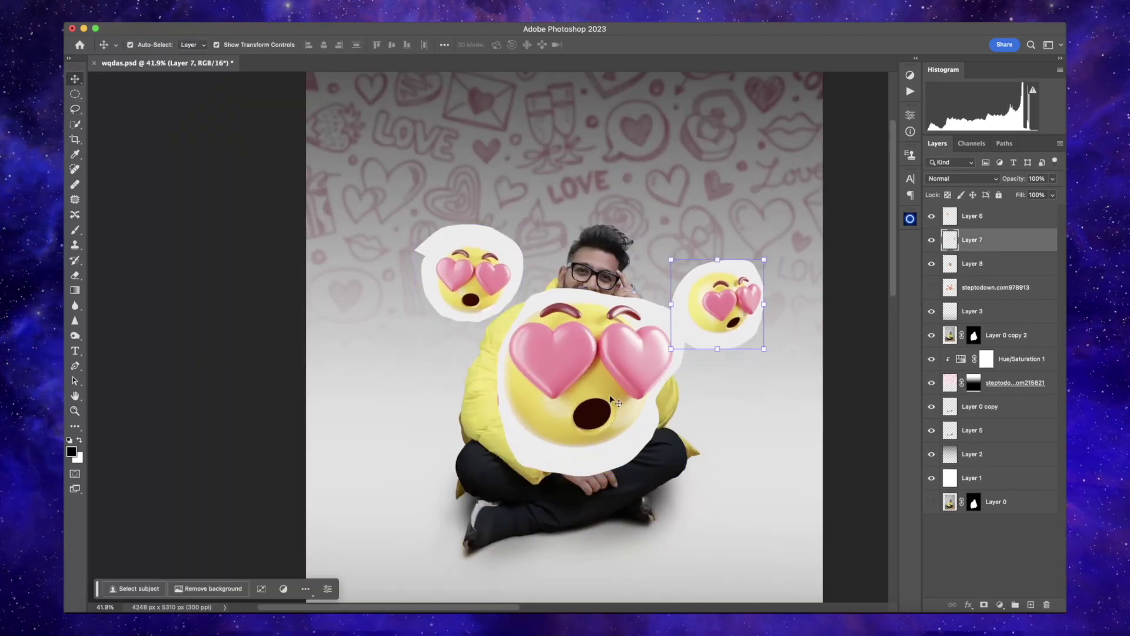
pyautogui.click(588, 382)
pyautogui.hotkey('ctrl', 't')
pyautogui.moveTo(609, 381); pyautogui.dragTo(436, 414)
pyautogui.press('Return')
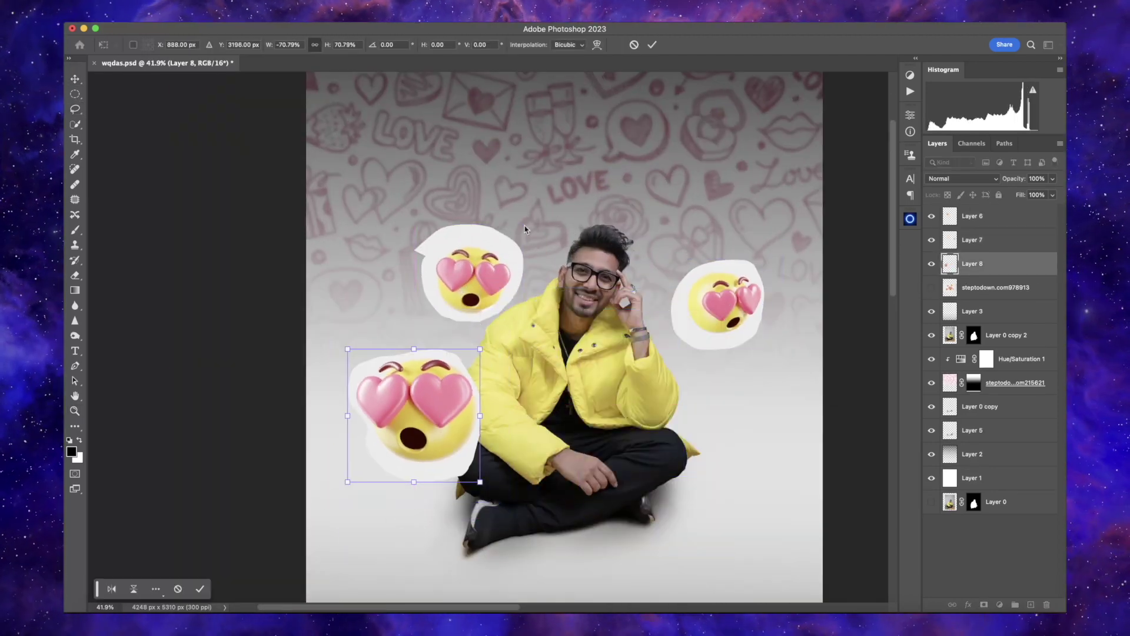
pyautogui.moveTo(474, 277); pyautogui.dragTo(487, 247)
pyautogui.press('z')
pyautogui.click(593, 116)
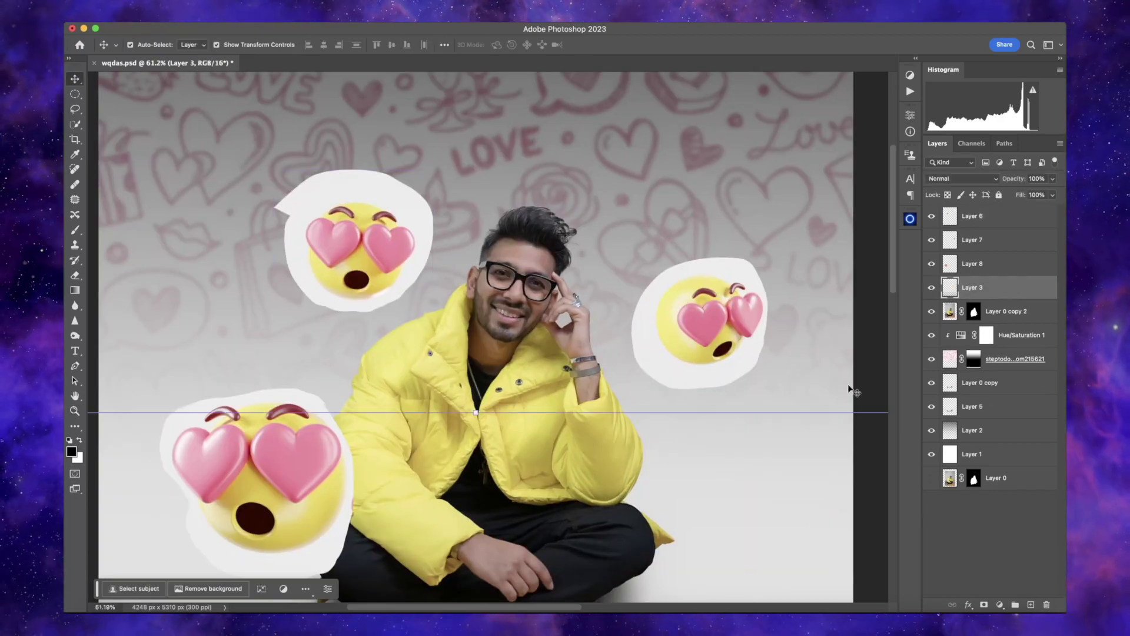
# Select the right emoji's layer and start a Pen path along its lower edge.
pyautogui.press('v')
pyautogui.click(700, 323)
pyautogui.scroll(5, 700, 322)
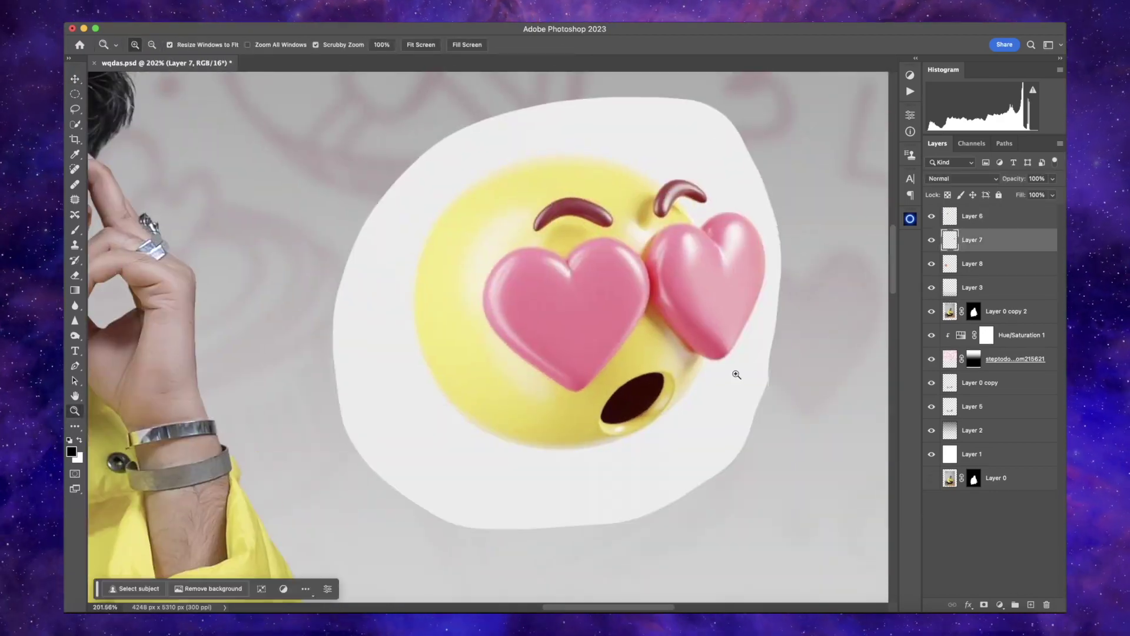
pyautogui.scroll(5, 732, 373)
pyautogui.press('p')
pyautogui.click(683, 353)
pyautogui.scroll(-3, 647, 371)
pyautogui.hscroll(-4, 647, 371)
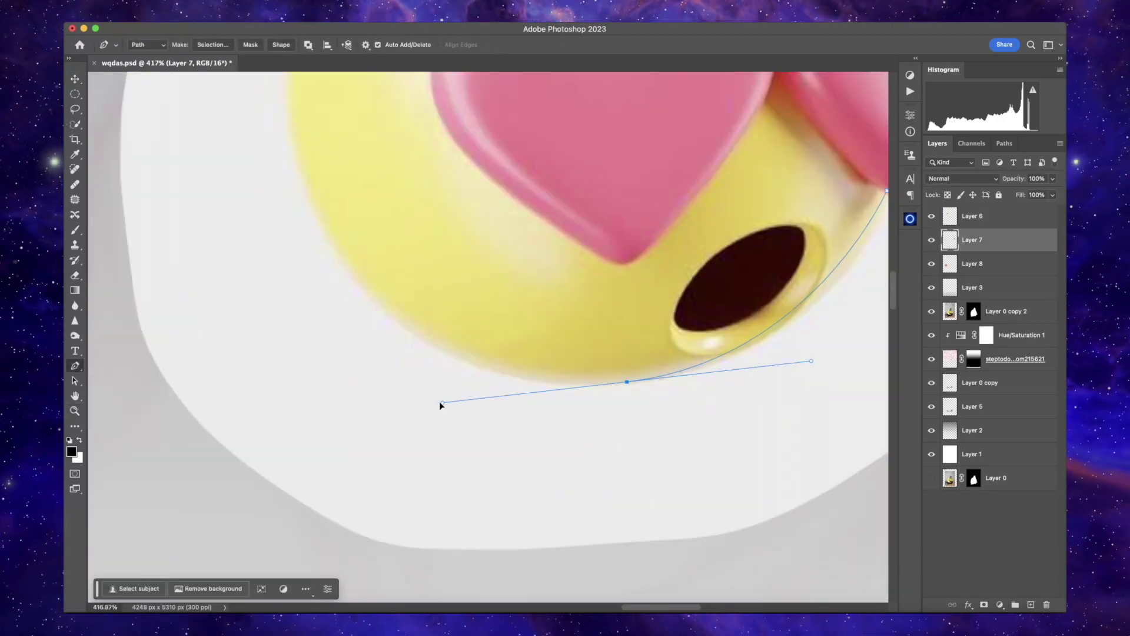
pyautogui.moveTo(440, 404); pyautogui.dragTo(424, 396)
pyautogui.scroll(3, 336, 326)
pyautogui.scroll(2, 336, 326)
pyautogui.moveTo(351, 456)
pyautogui.mouseDown()
pyautogui.moveTo(319, 379)
pyautogui.moveTo(306, 247)
pyautogui.mouseUp()
# Continue the Pen path up the emoji's side, around the eyebrow and where the brow meets the heart.
pyautogui.scroll(-1, 351, 318)
pyautogui.scroll(3, 316, 386)
pyautogui.scroll(1, 500, 181)
pyautogui.moveTo(499, 181); pyautogui.dragTo(691, 130)
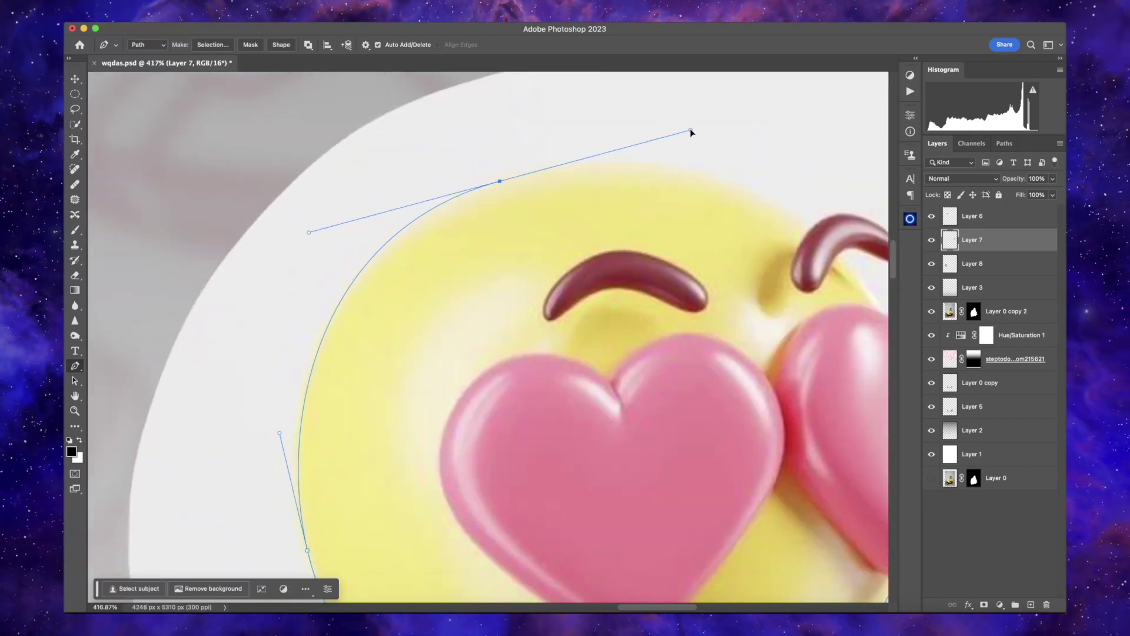
pyautogui.hscroll(3, 645, 241)
pyautogui.hscroll(3, 645, 206)
pyautogui.moveTo(658, 223); pyautogui.dragTo(703, 257)
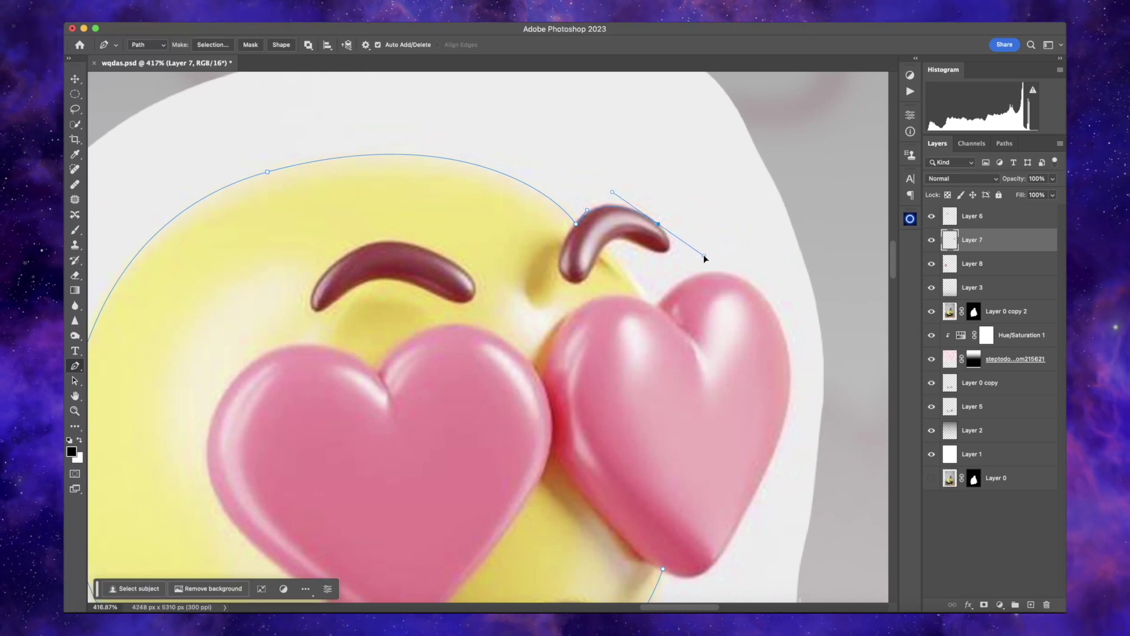
pyautogui.moveTo(611, 193); pyautogui.dragTo(614, 192)
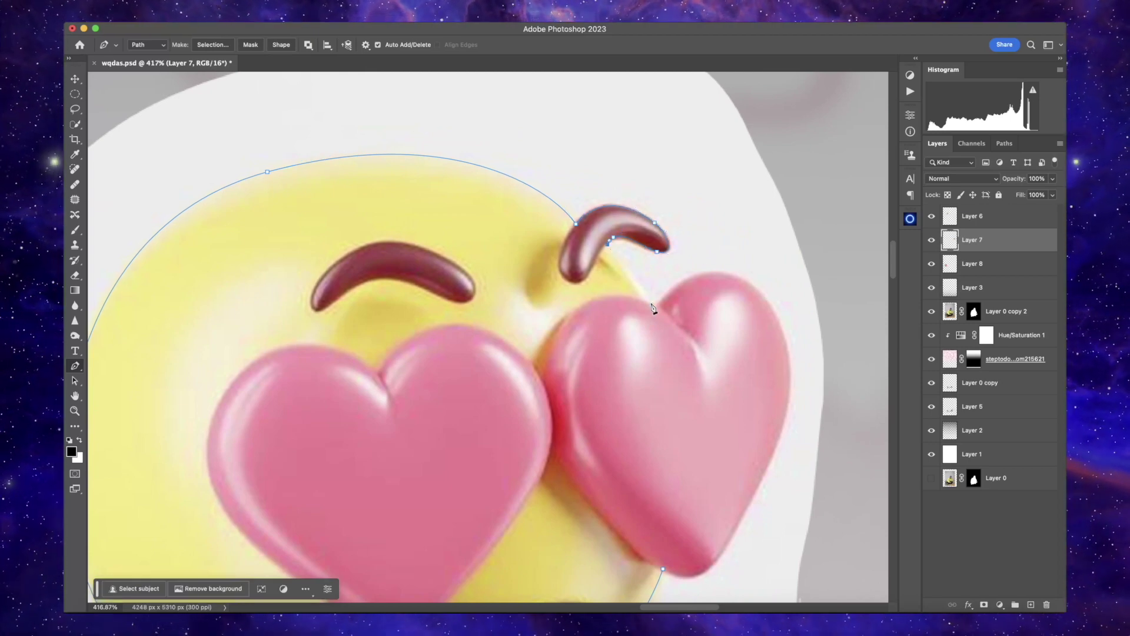
pyautogui.hscroll(2, 659, 295)
pyautogui.moveTo(656, 306)
pyautogui.mouseDown()
pyautogui.moveTo(665, 292)
pyautogui.moveTo(630, 356)
pyautogui.moveTo(613, 345)
pyautogui.mouseUp()
pyautogui.scroll(-2, 673, 288)
pyautogui.scroll(-3, 625, 358)
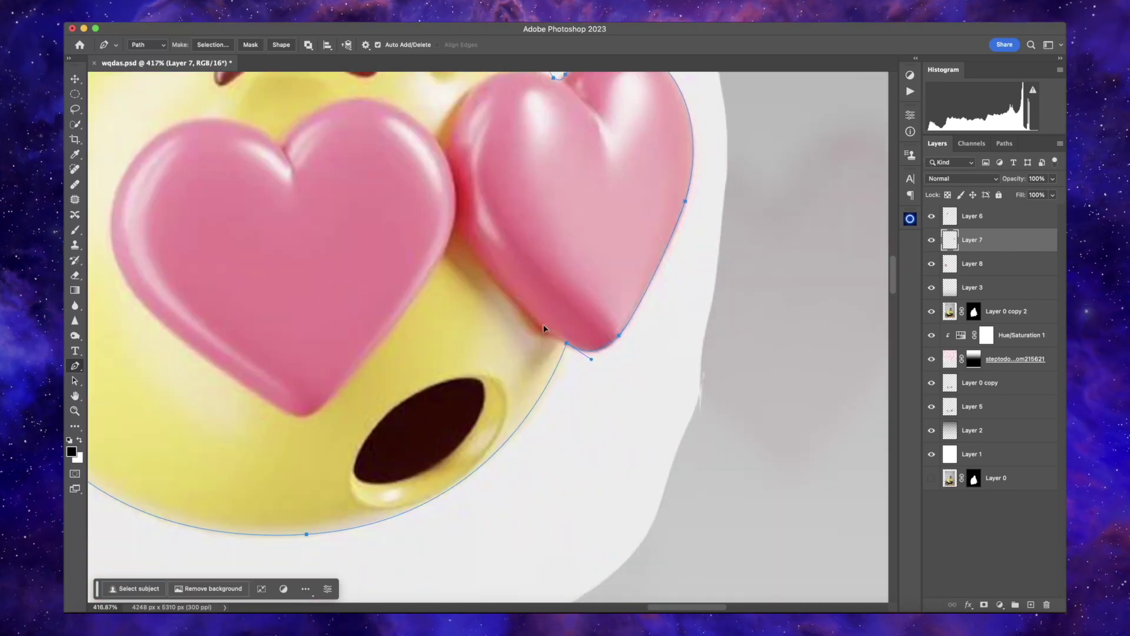
# Turn the path into a selection, copy the emoji to its own layer, and fit the document to the screen.
pyautogui.rightClick(601, 252)
pyautogui.click(623, 313)
pyautogui.press('z')
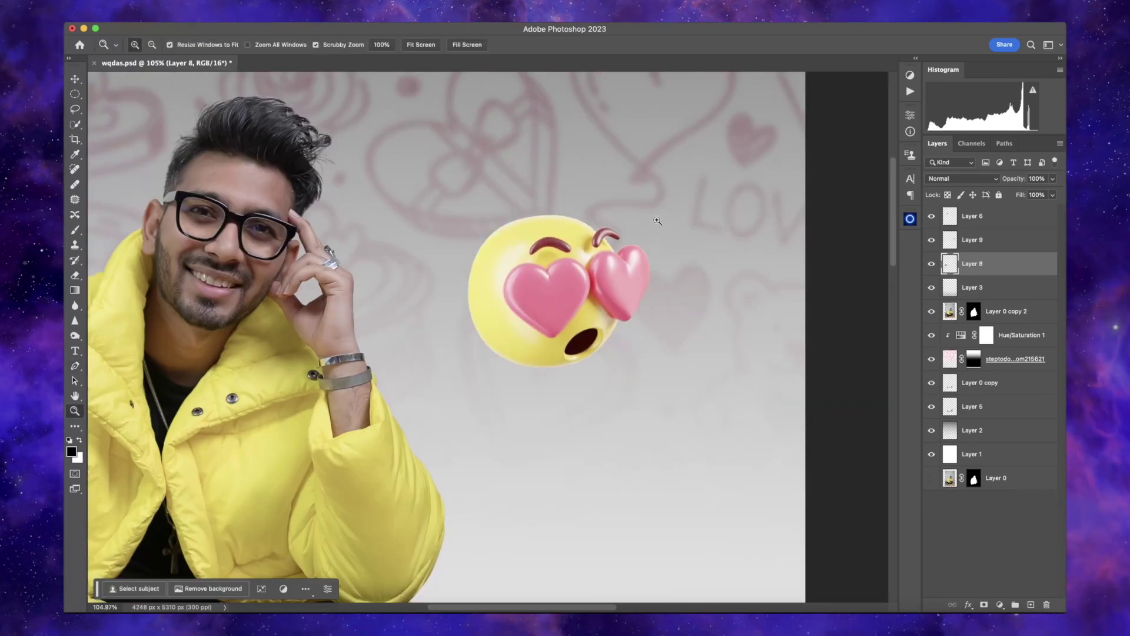
pyautogui.press('super+0')
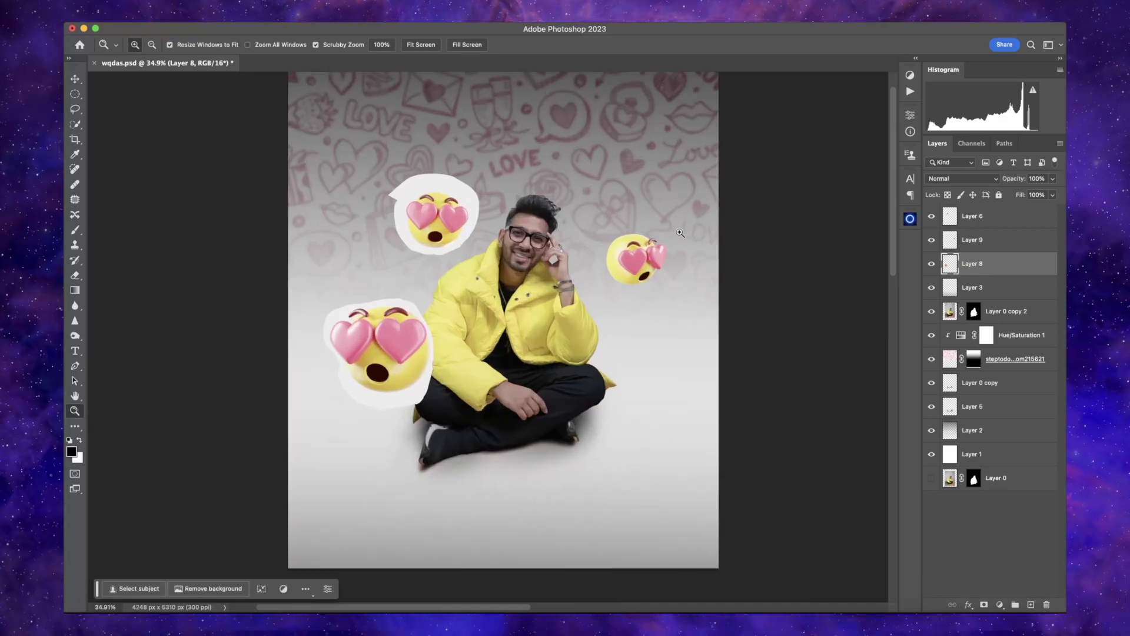
pyautogui.moveTo(680, 233); pyautogui.dragTo(612, 253)
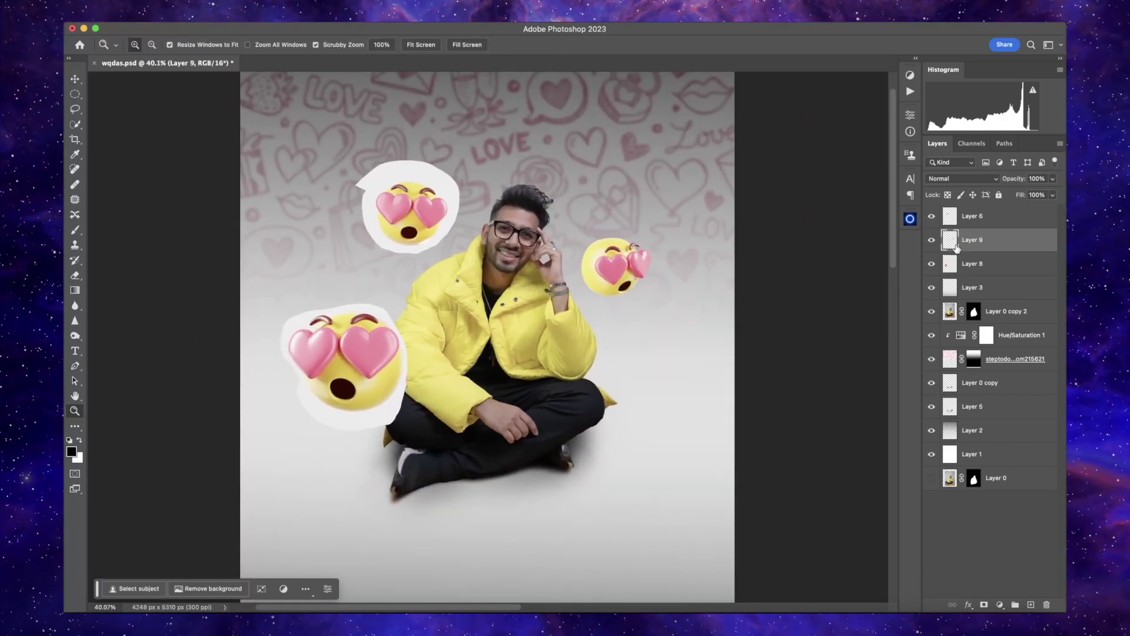
# Select the upper-left emoji's layer, zoom in, and begin a Pen path toward its eyebrow.
pyautogui.click(994, 217)
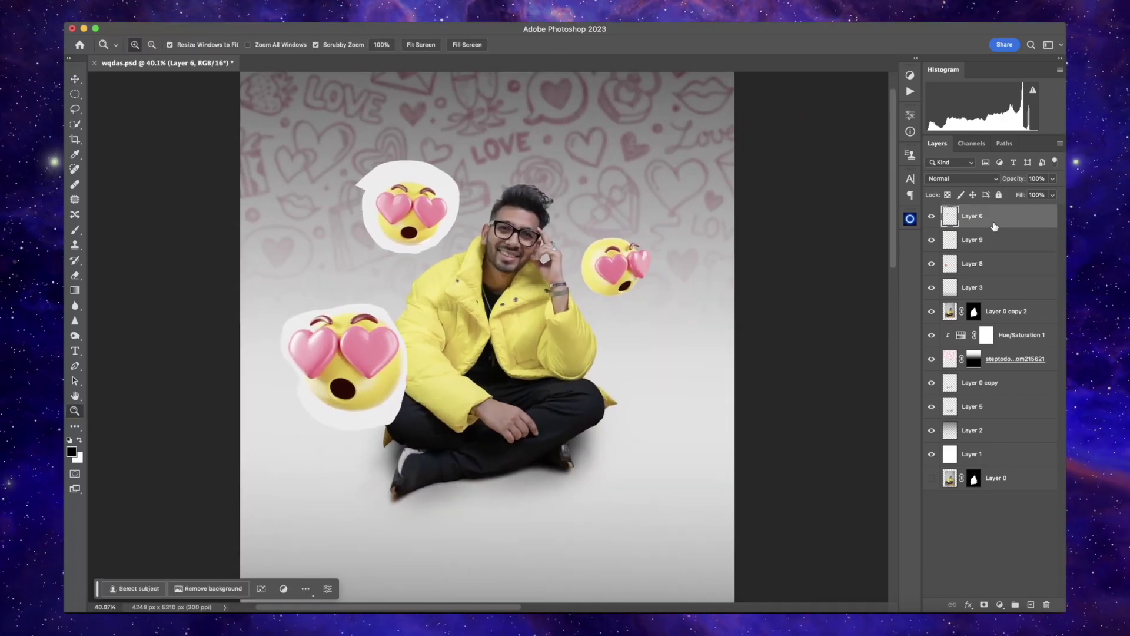
pyautogui.moveTo(445, 174); pyautogui.dragTo(655, 224)
pyautogui.scroll(2, 379, 418)
pyautogui.press('p')
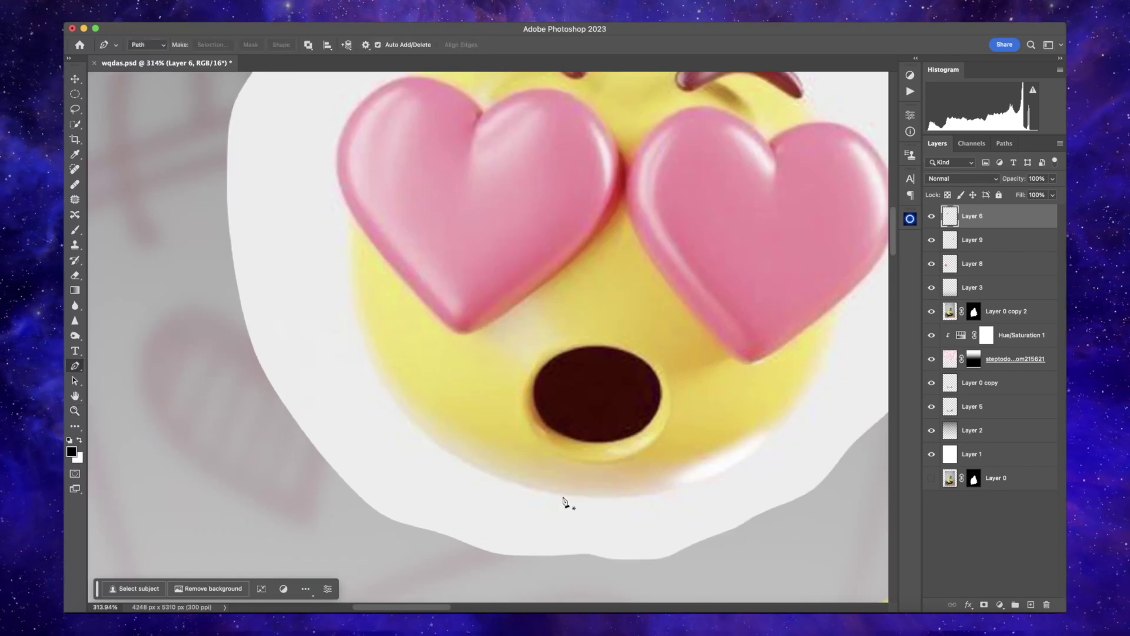
pyautogui.moveTo(412, 394)
pyautogui.mouseDown()
pyautogui.moveTo(400, 335)
pyautogui.moveTo(433, 328)
pyautogui.mouseUp()
pyautogui.scroll(5, 401, 335)
pyautogui.scroll(3, 436, 335)
pyautogui.moveTo(470, 287); pyautogui.dragTo(638, 246)
pyautogui.scroll(3, 369, 373)
pyautogui.hscroll(3, 319, 367)
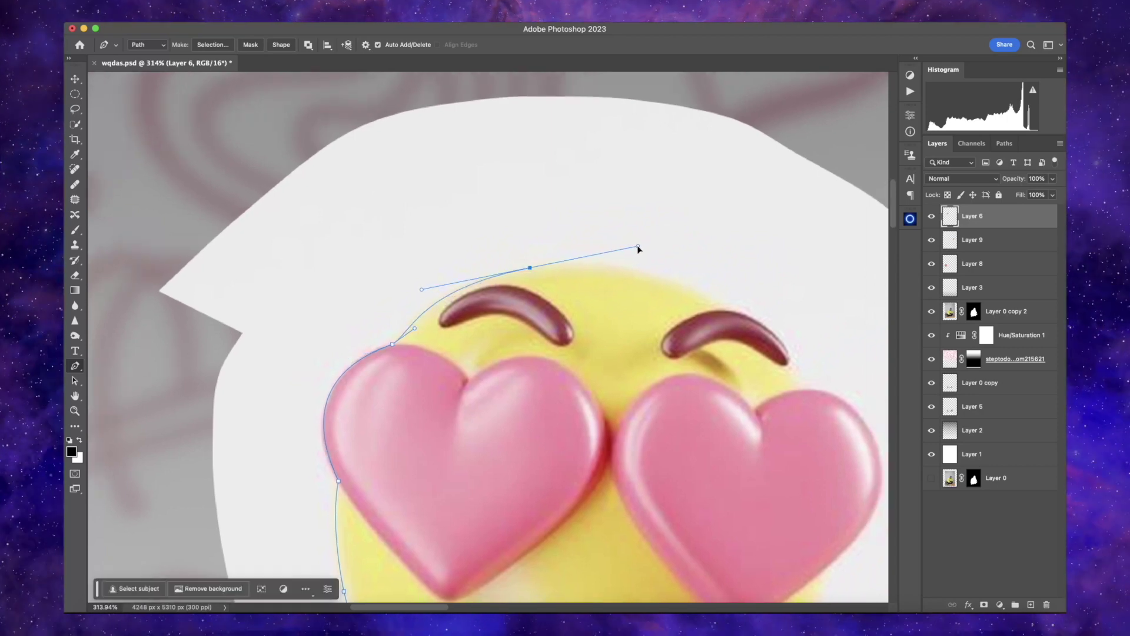
pyautogui.hscroll(3, 637, 244)
# Finish the upper emoji's outline down its right heart, make it a selection and copy it to a new layer.
pyautogui.moveTo(693, 307); pyautogui.dragTo(706, 320)
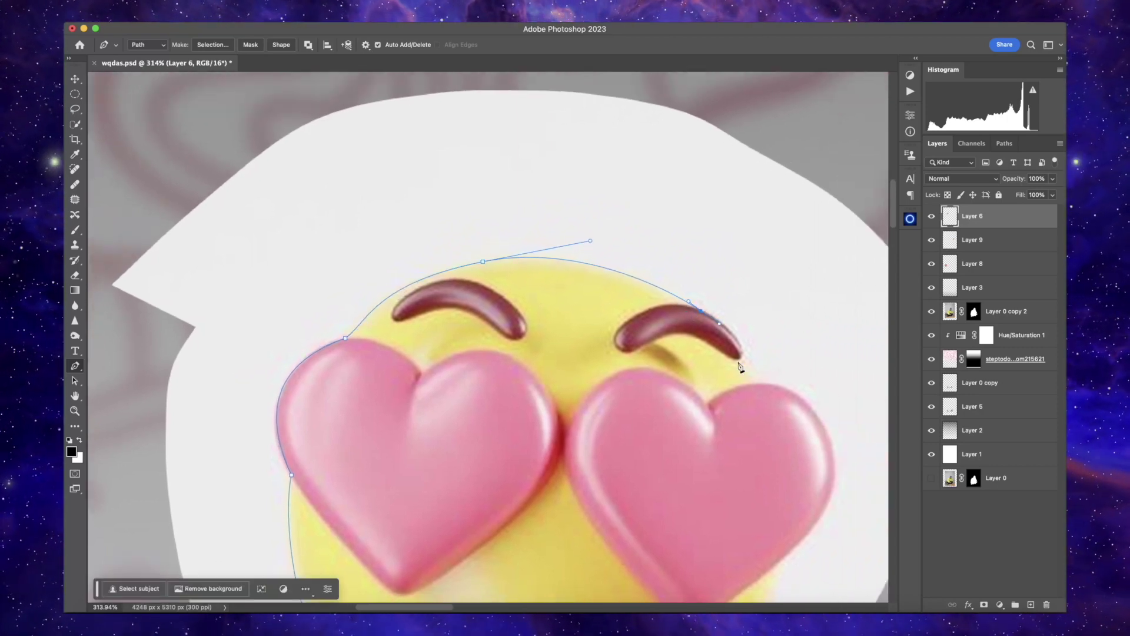
pyautogui.click(761, 382)
pyautogui.scroll(-3, 742, 381)
pyautogui.hscroll(5, 738, 381)
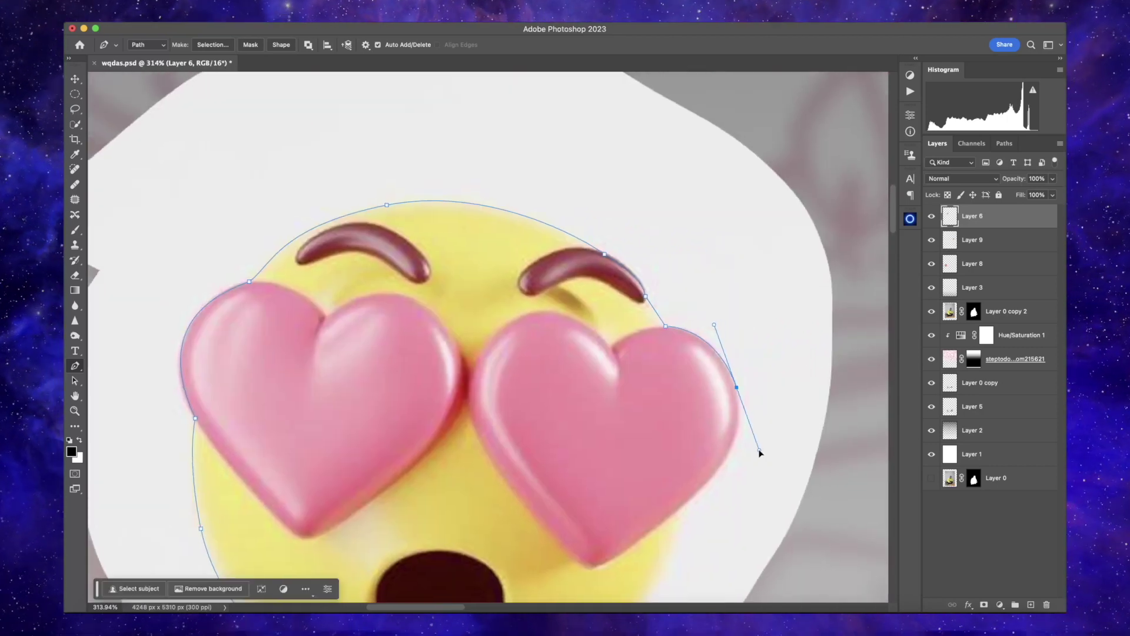
pyautogui.scroll(-7, 745, 466)
pyautogui.hscroll(-2, 745, 466)
pyautogui.moveTo(707, 374)
pyautogui.mouseDown()
pyautogui.moveTo(686, 396)
pyautogui.moveTo(619, 382)
pyautogui.mouseUp()
pyautogui.scroll(-9, 697, 419)
pyautogui.hscroll(-4, 698, 419)
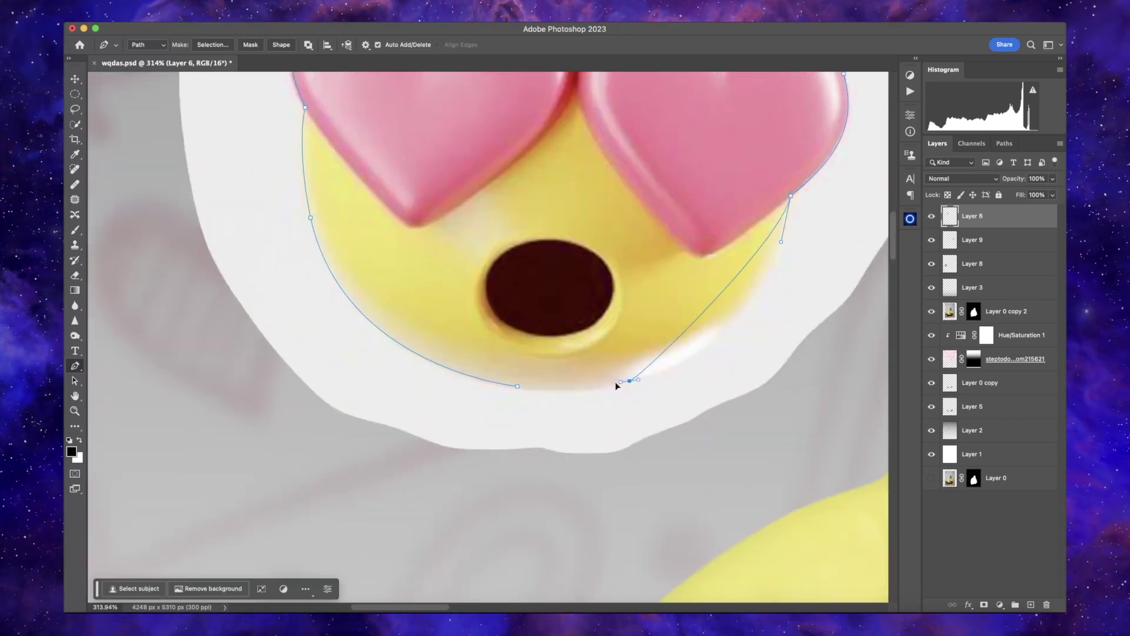
pyautogui.rightClick(639, 292)
pyautogui.click(677, 329)
pyautogui.press('Return')
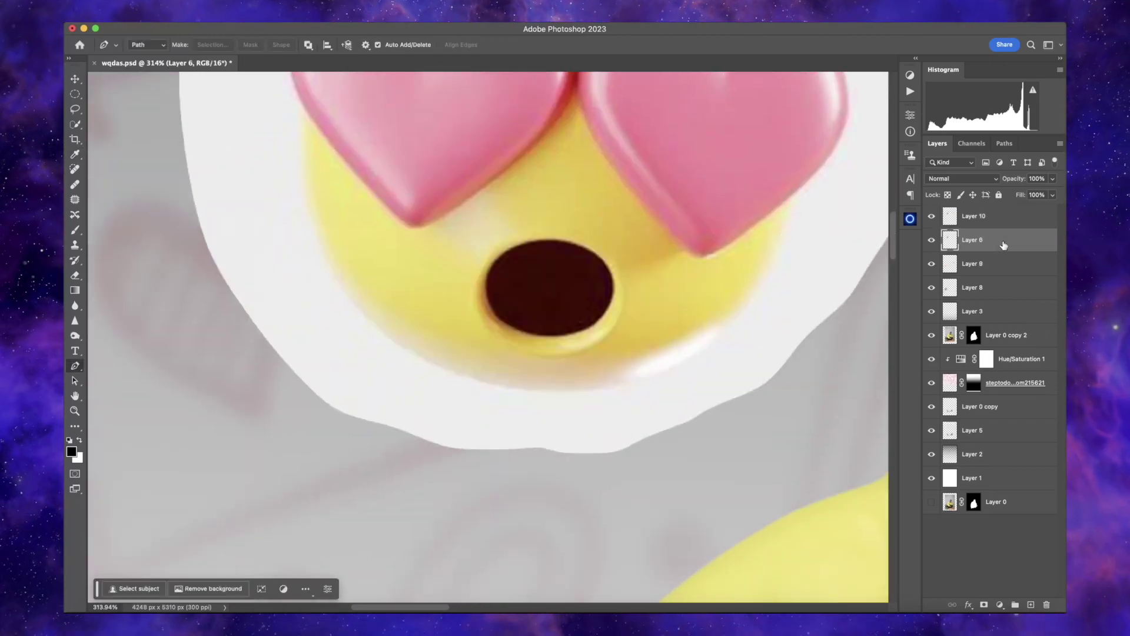
pyautogui.hotkey('ctrl', '0')
# Select Layer 8 and start pen-tracing the lower emoji's edge and left heart.
pyautogui.click(951, 263)
pyautogui.scroll(10, 521, 546)
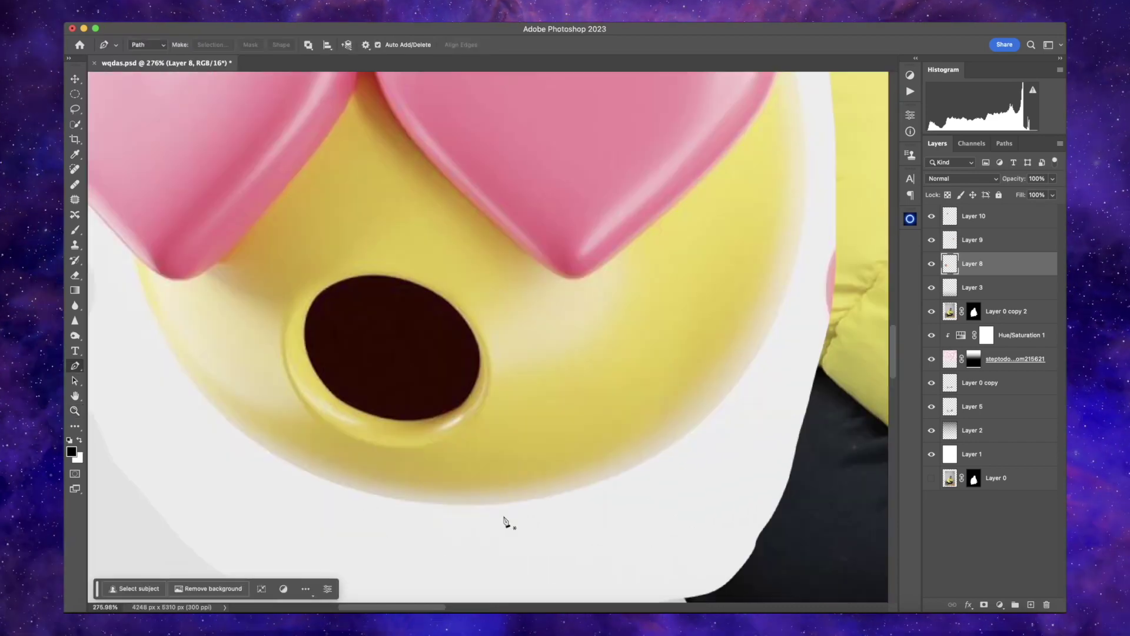
pyautogui.press('p')
pyautogui.scroll(2, 449, 512)
pyautogui.moveTo(275, 303); pyautogui.dragTo(318, 347)
pyautogui.scroll(3, 408, 393)
pyautogui.hscroll(-3, 407, 394)
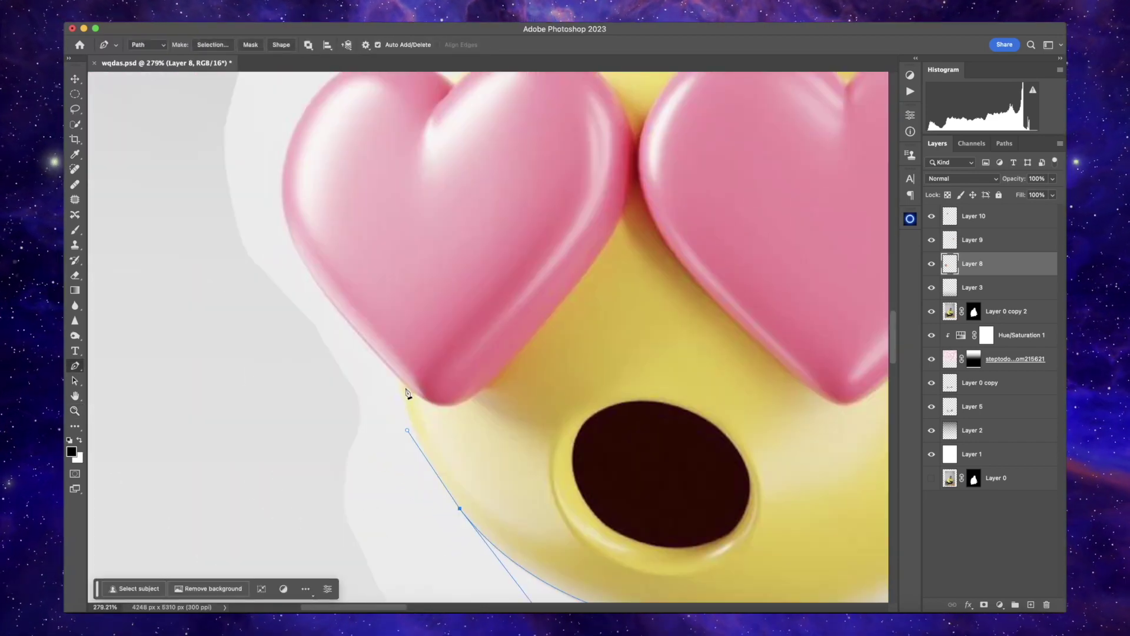
pyautogui.scroll(3, 363, 333)
pyautogui.hscroll(-3, 362, 333)
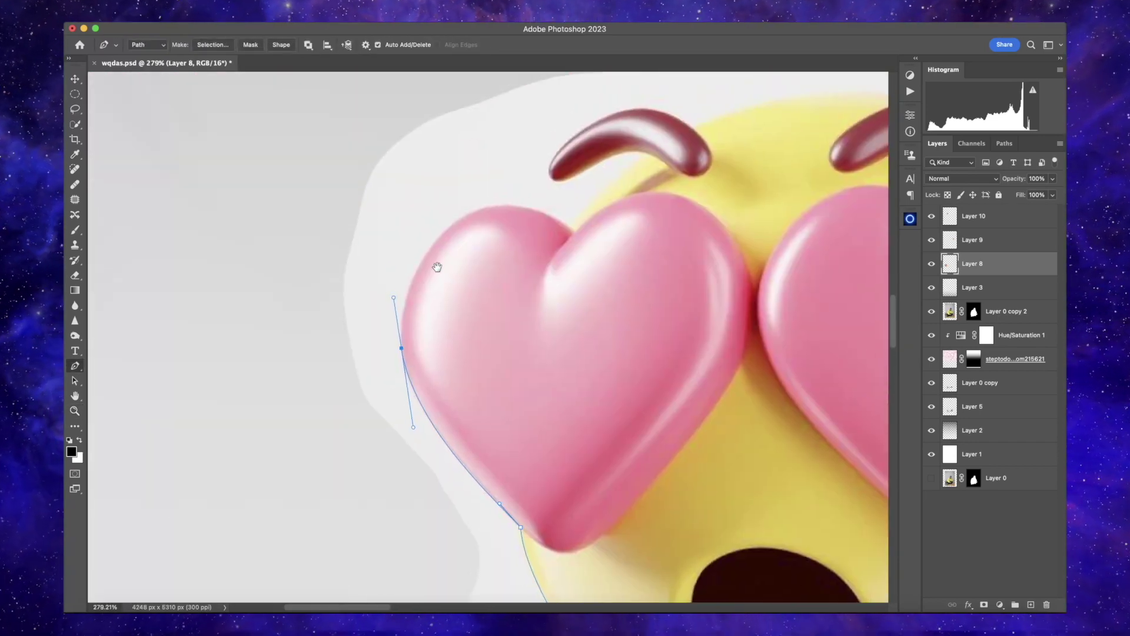
pyautogui.hscroll(2, 433, 262)
pyautogui.click(400, 245)
pyautogui.moveTo(454, 239); pyautogui.dragTo(434, 240)
pyautogui.moveTo(481, 269); pyautogui.dragTo(496, 285)
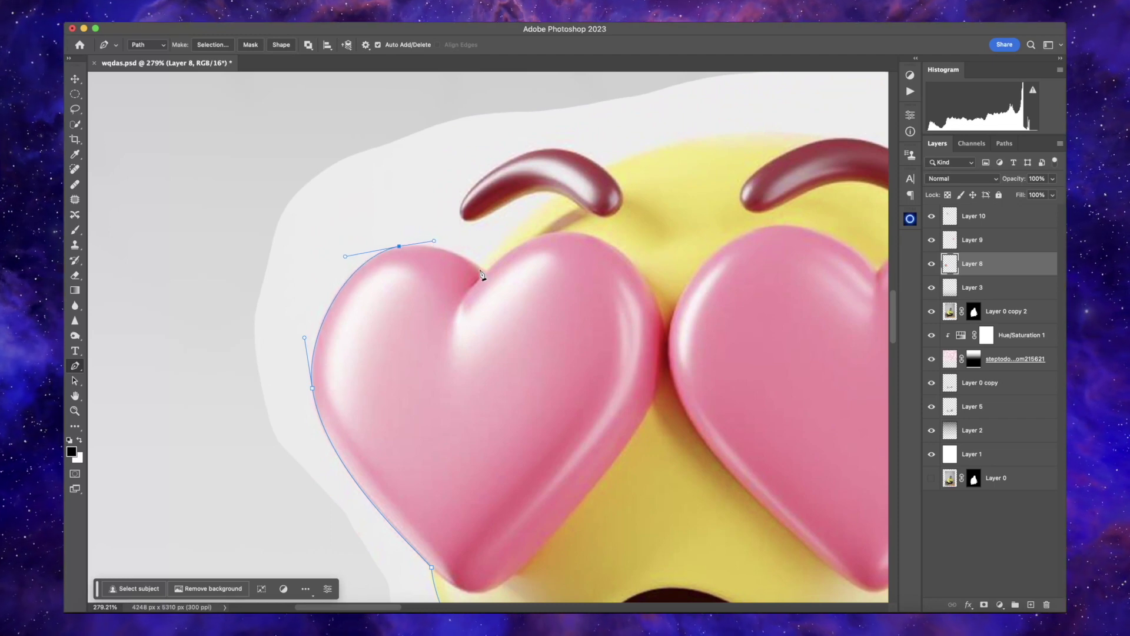
# Extend the lower emoji's outline across the eyebrow tips to the right eyebrow.
pyautogui.scroll(2, 493, 247)
pyautogui.hscroll(2, 493, 248)
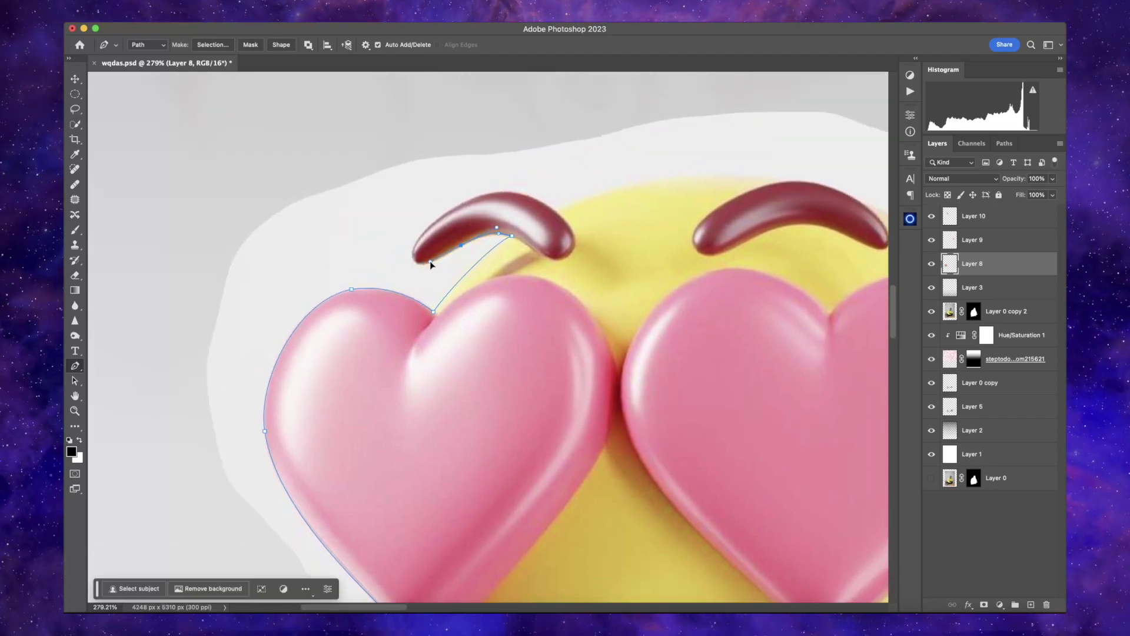
pyautogui.scroll(2, 429, 263)
pyautogui.hscroll(1, 430, 263)
pyautogui.moveTo(406, 303); pyautogui.dragTo(423, 277)
pyautogui.scroll(2, 410, 294)
pyautogui.hscroll(2, 411, 294)
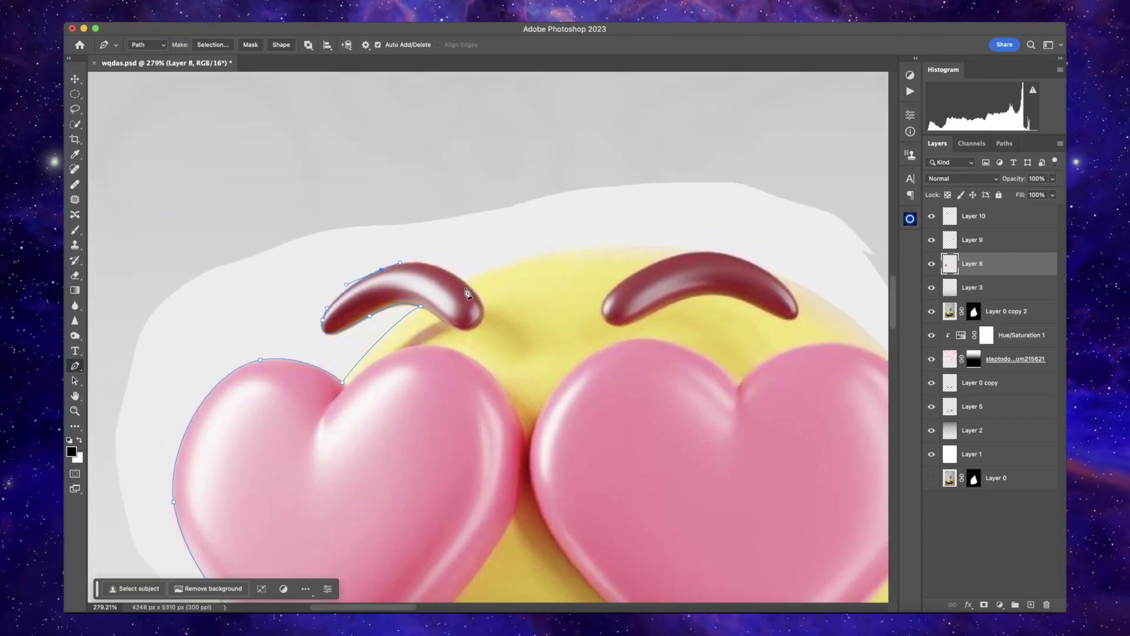
pyautogui.hscroll(5, 576, 265)
pyautogui.click(568, 252)
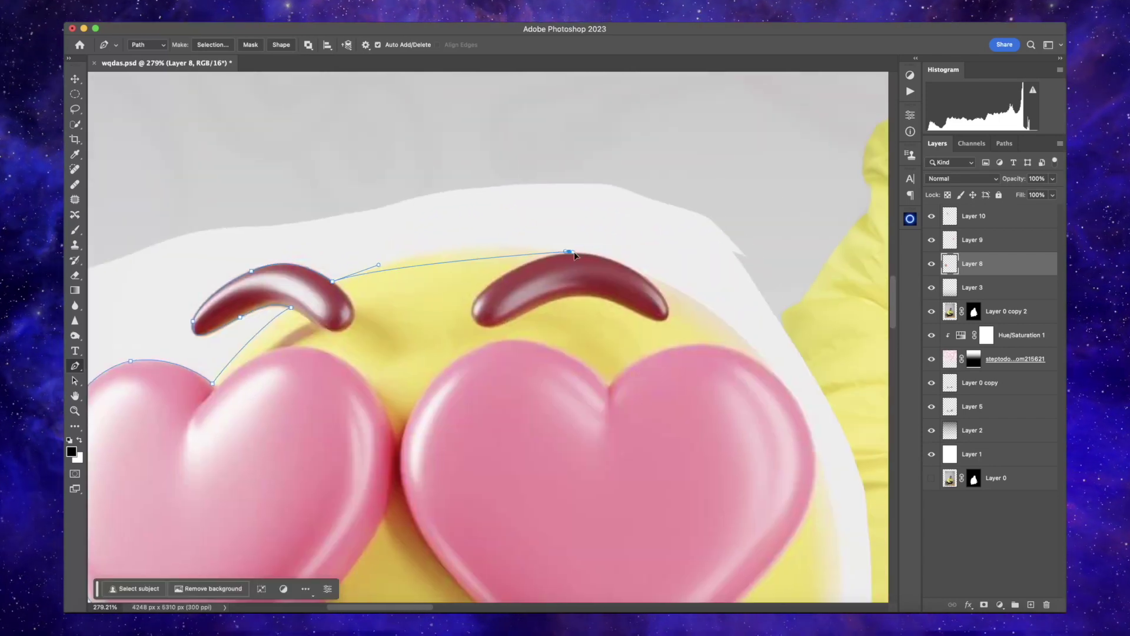
pyautogui.scroll(-2, 652, 325)
pyautogui.hscroll(5, 652, 324)
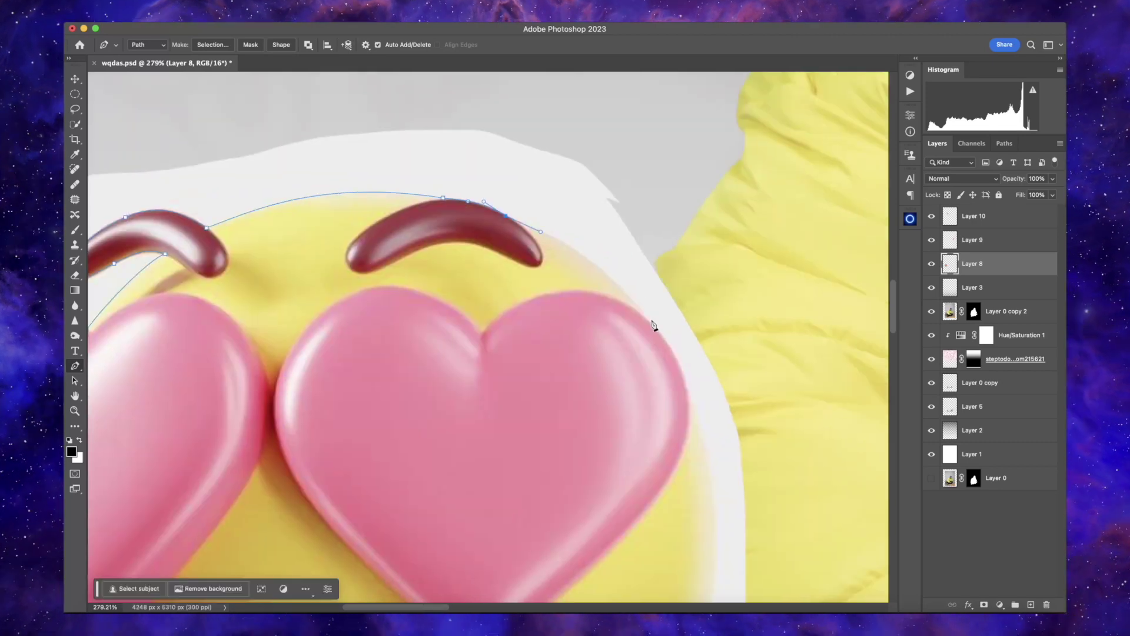
pyautogui.scroll(-2, 661, 333)
# Trace down the lower emoji's right side and beneath it, closing the path and opening its options.
pyautogui.click(670, 343)
pyautogui.click(686, 396)
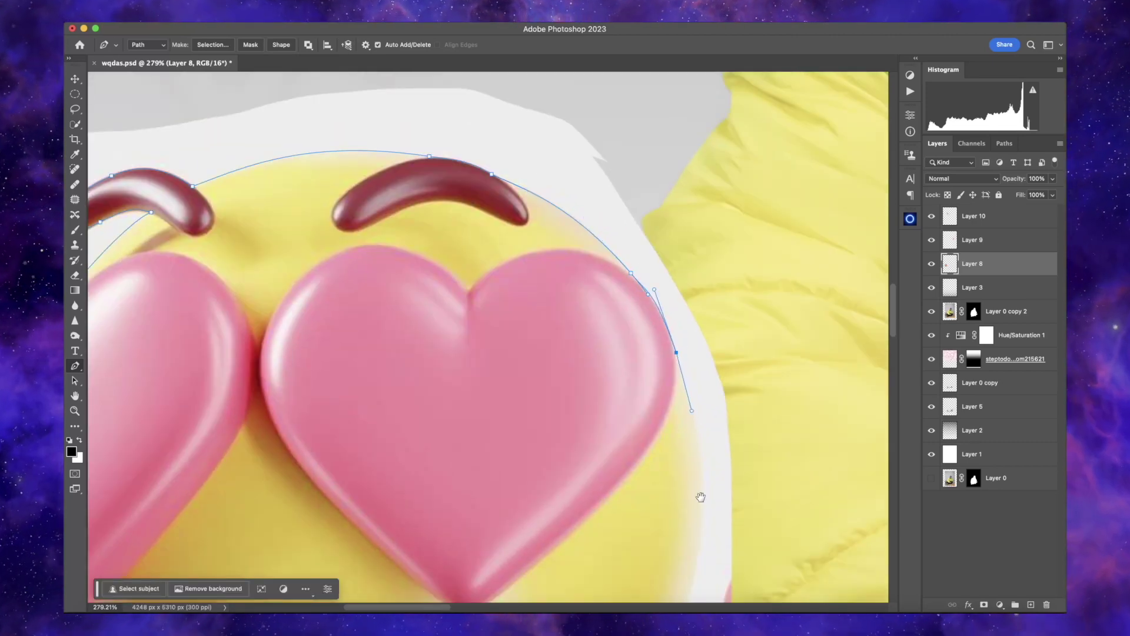
pyautogui.scroll(-7, 701, 494)
pyautogui.moveTo(654, 382); pyautogui.dragTo(637, 478)
pyautogui.scroll(-8, 641, 466)
pyautogui.hscroll(-3, 641, 466)
pyautogui.moveTo(594, 398); pyautogui.dragTo(526, 429)
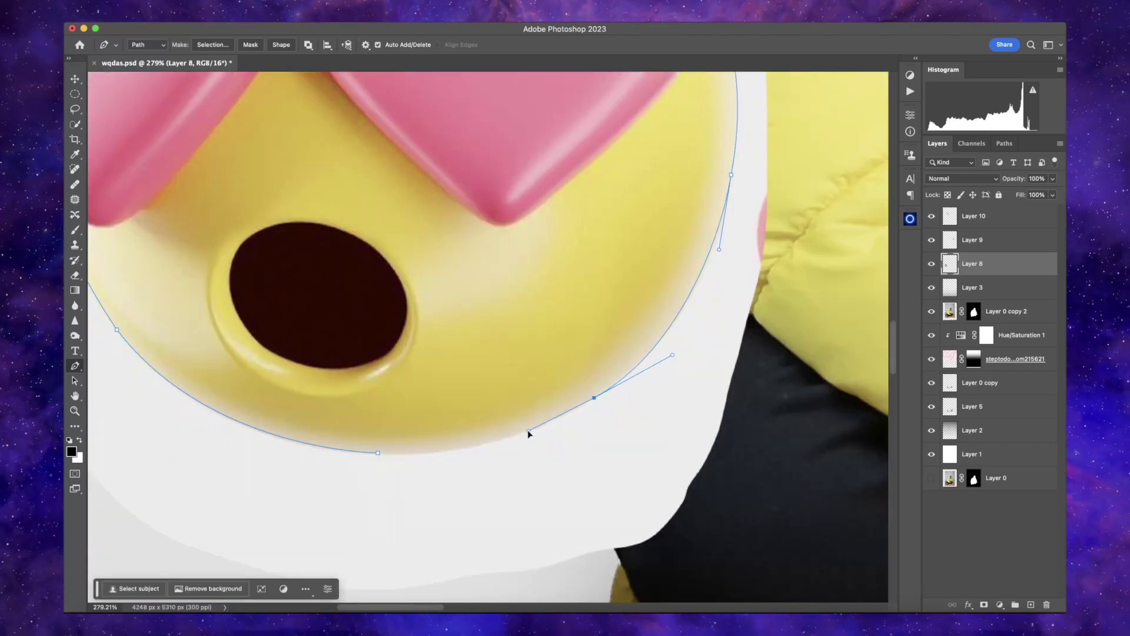
pyautogui.scroll(-2, 527, 430)
pyautogui.hscroll(-3, 528, 430)
pyautogui.moveTo(462, 416); pyautogui.dragTo(407, 416)
pyautogui.rightClick(521, 327)
pyautogui.click(547, 353)
# Copy the lower emoji to a new layer, delete its white-sticker original, then zoom onto the upper emoji.
pyautogui.click(628, 294)
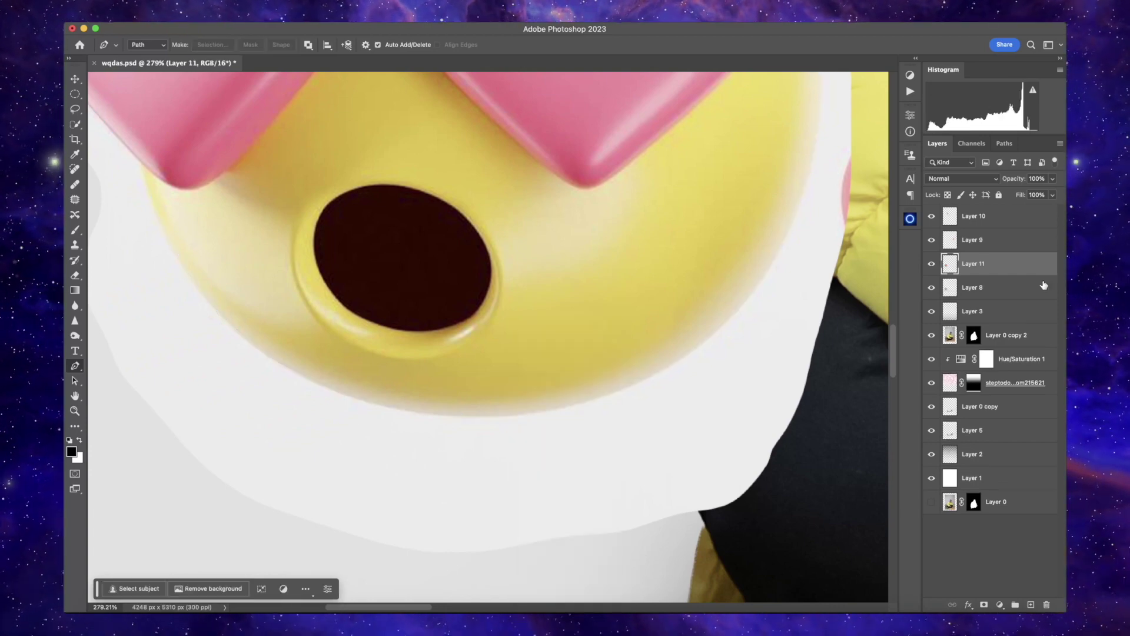
pyautogui.hotkey('ctrl', 'j')
pyautogui.press('z')
pyautogui.scroll(-5, 616, 366)
pyautogui.moveTo(616, 366); pyautogui.dragTo(638, 419)
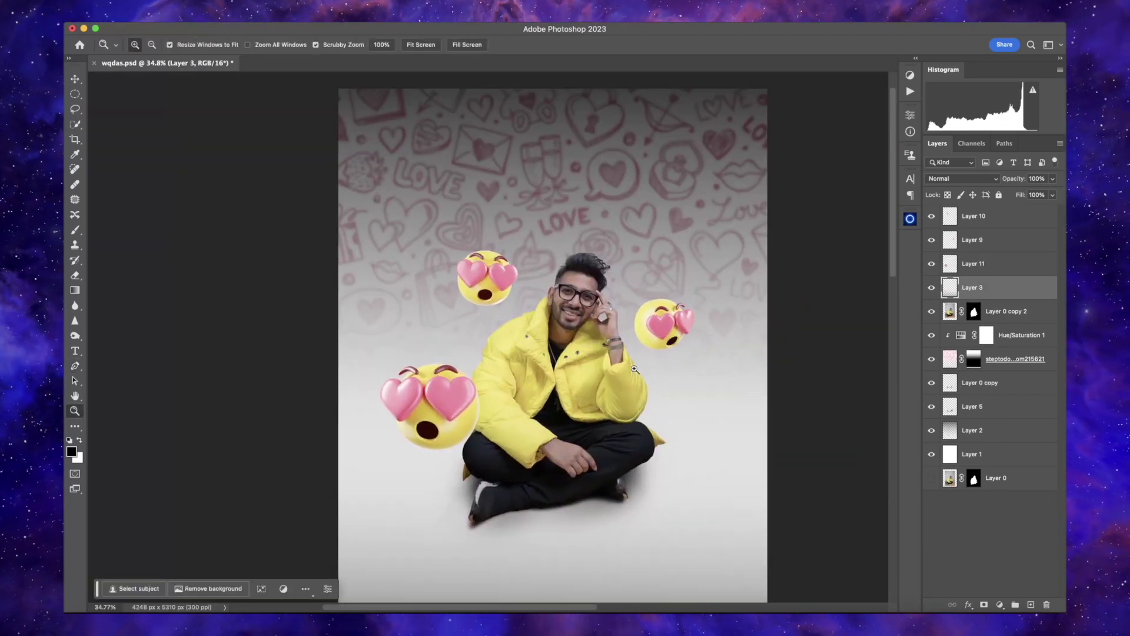
pyautogui.scroll(2, 489, 428)
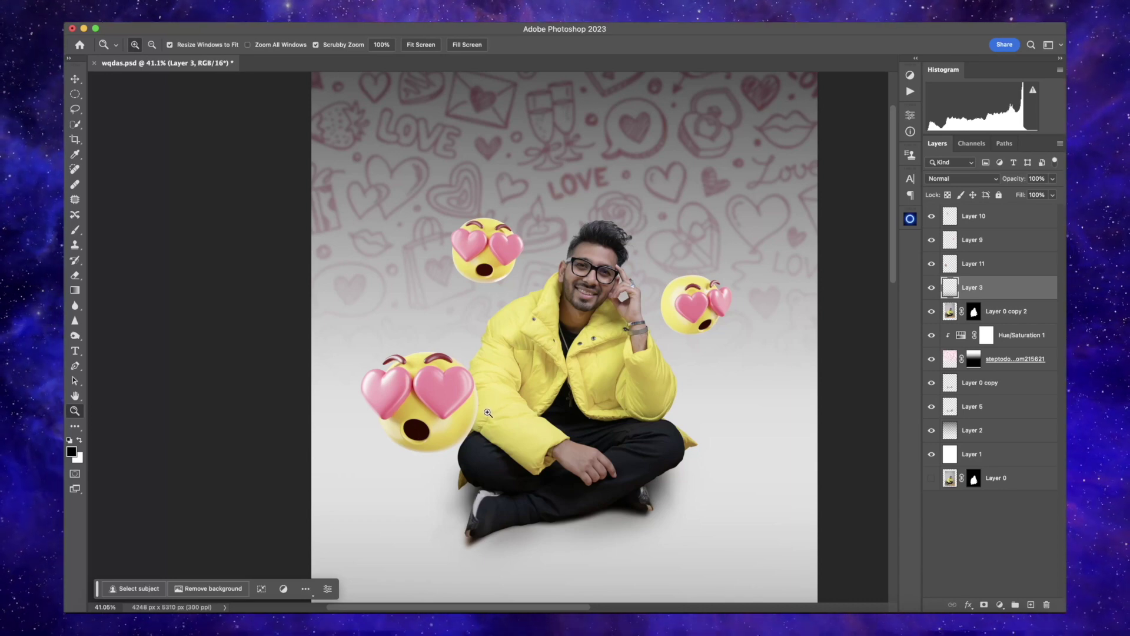
pyautogui.moveTo(501, 274); pyautogui.dragTo(560, 262)
# Add an empty layer above the upper emoji, load its outline as a selection, and size a soft brush.
pyautogui.press('s')
pyautogui.click(1001, 218)
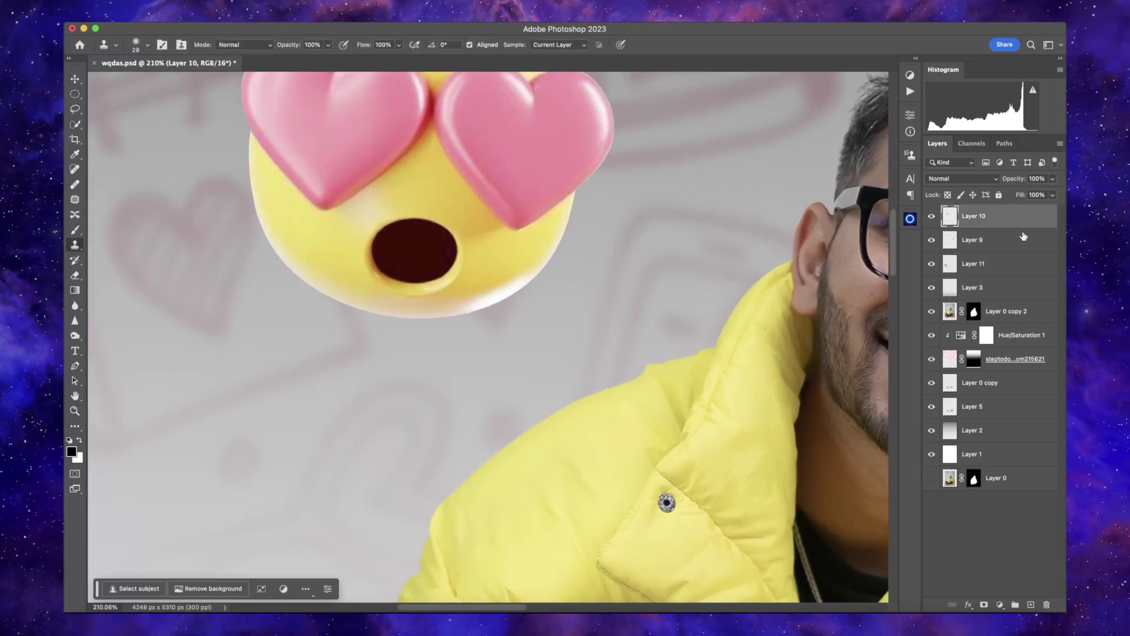
pyautogui.click(1031, 604)
pyautogui.keyDown('ctrl'); pyautogui.click(950, 287); pyautogui.keyUp('ctrl')
pyautogui.press('b')
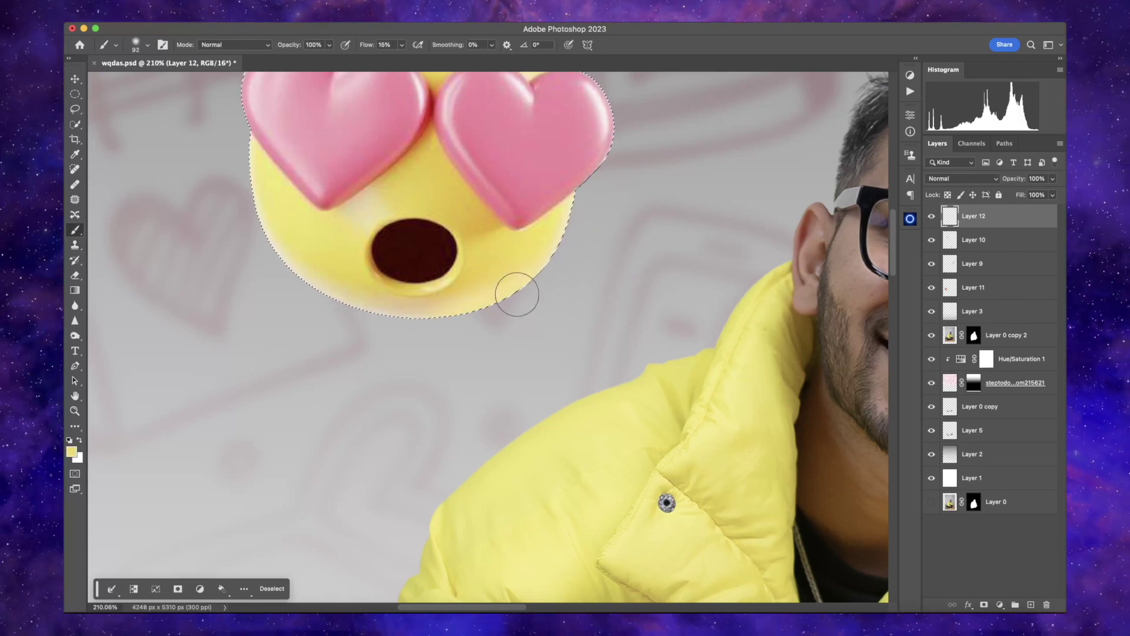
pyautogui.press('[')
pyautogui.press('[')
pyautogui.press('[')
pyautogui.scroll(5, 294, 274)
pyautogui.scroll(3, 286, 270)
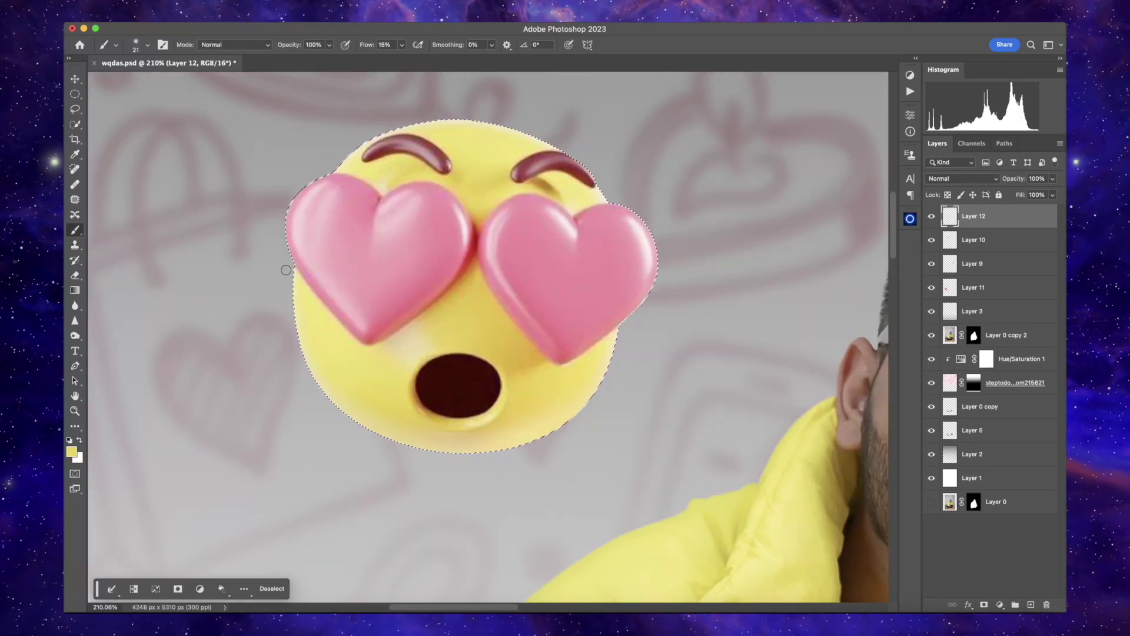
pyautogui.press(']')
pyautogui.press(']')
pyautogui.press('z')
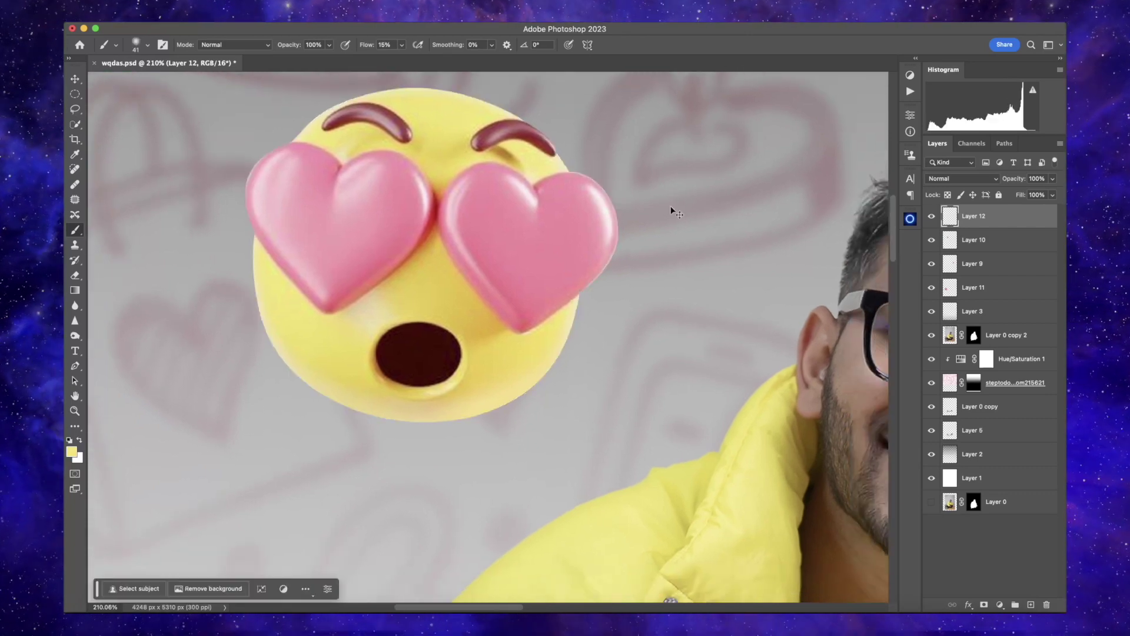
pyautogui.moveTo(668, 210); pyautogui.dragTo(971, 241)
pyautogui.press('b')
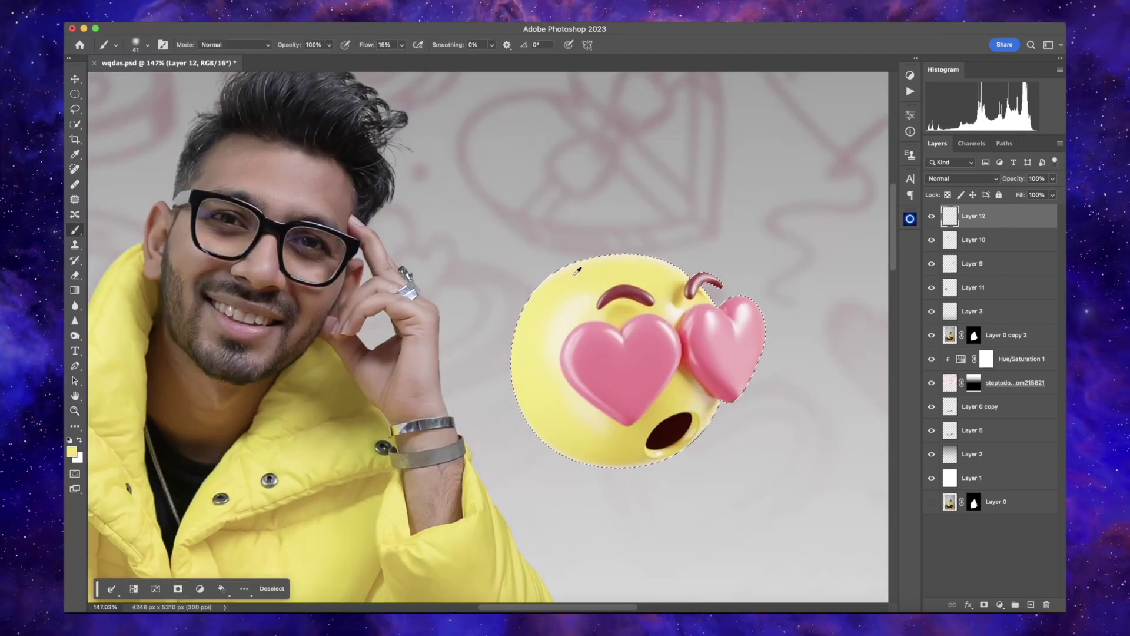
# Paint inside the emoji with its sampled yellow, deselect, fit the view, and save wqdas.psd.
pyautogui.moveTo(712, 355); pyautogui.dragTo(681, 192)
pyautogui.press(']')
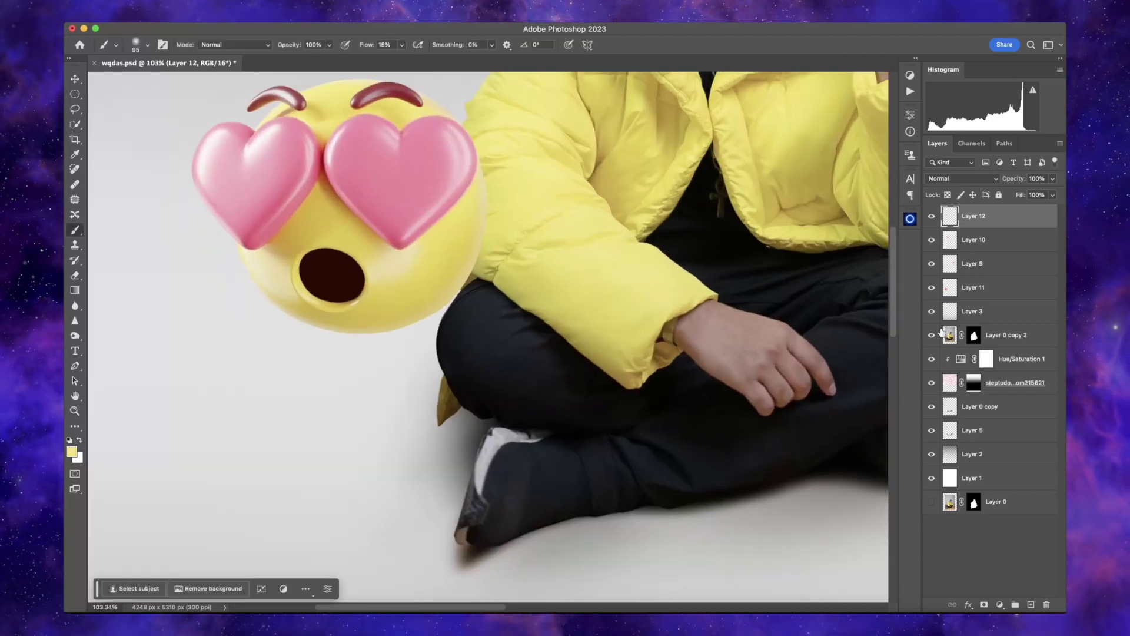
pyautogui.keyDown('alt'); pyautogui.click(449, 262); pyautogui.keyUp('alt')
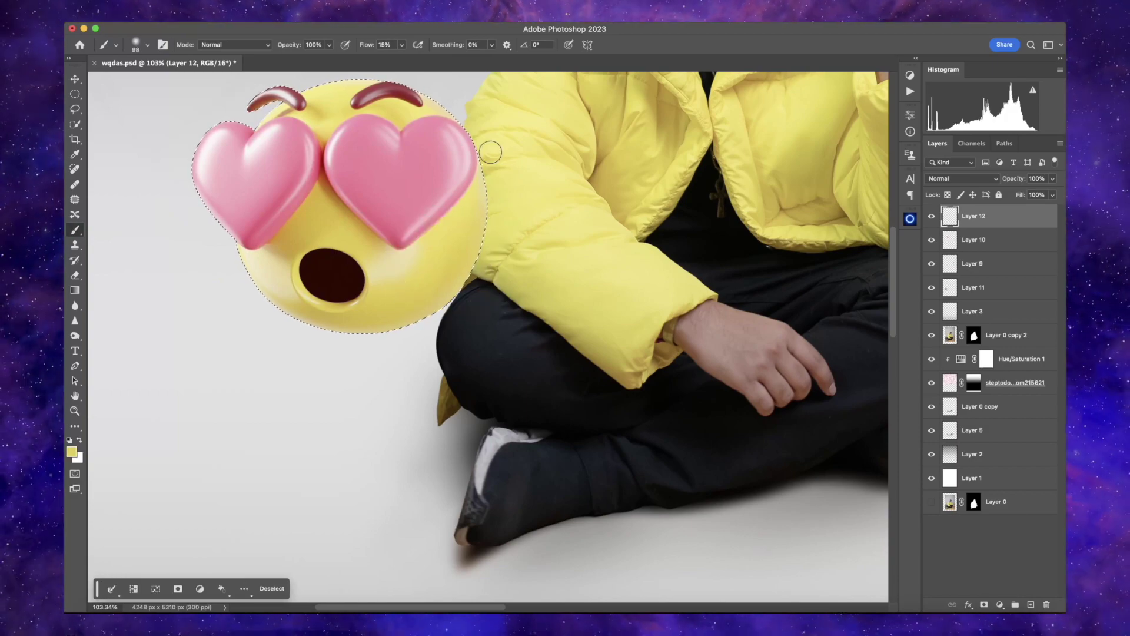
pyautogui.press(']')
pyautogui.press(']')
pyautogui.press(']')
pyautogui.hotkey('ctrl', 'd')
pyautogui.hotkey('ctrl', '0')
pyautogui.press('v')
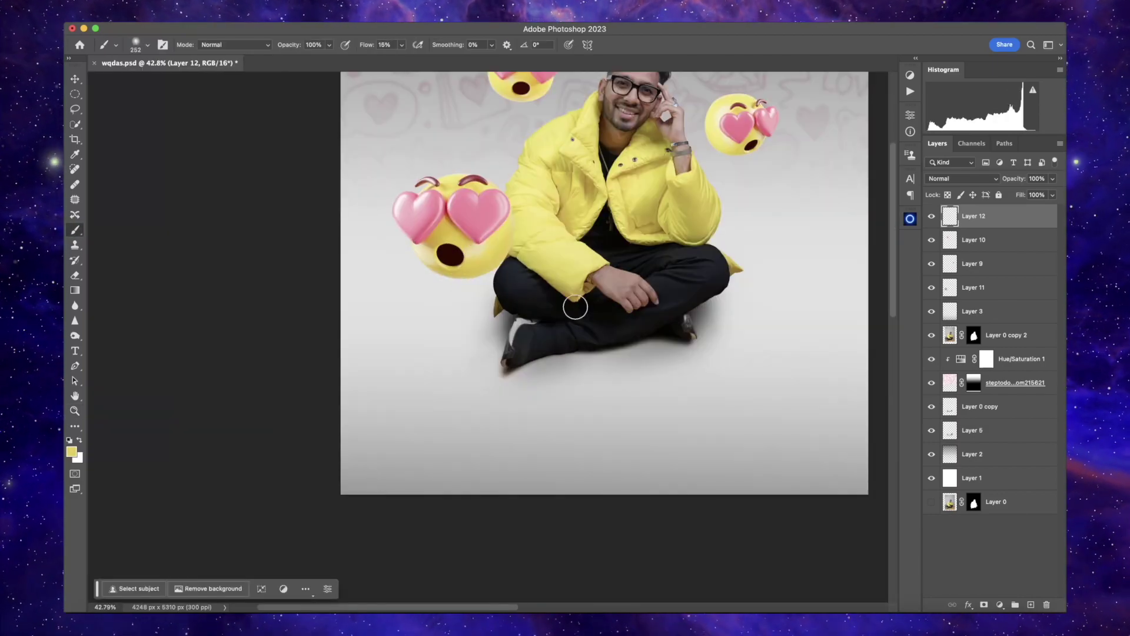
pyautogui.hotkey('ctrl', 's')
pyautogui.click(401, 372)
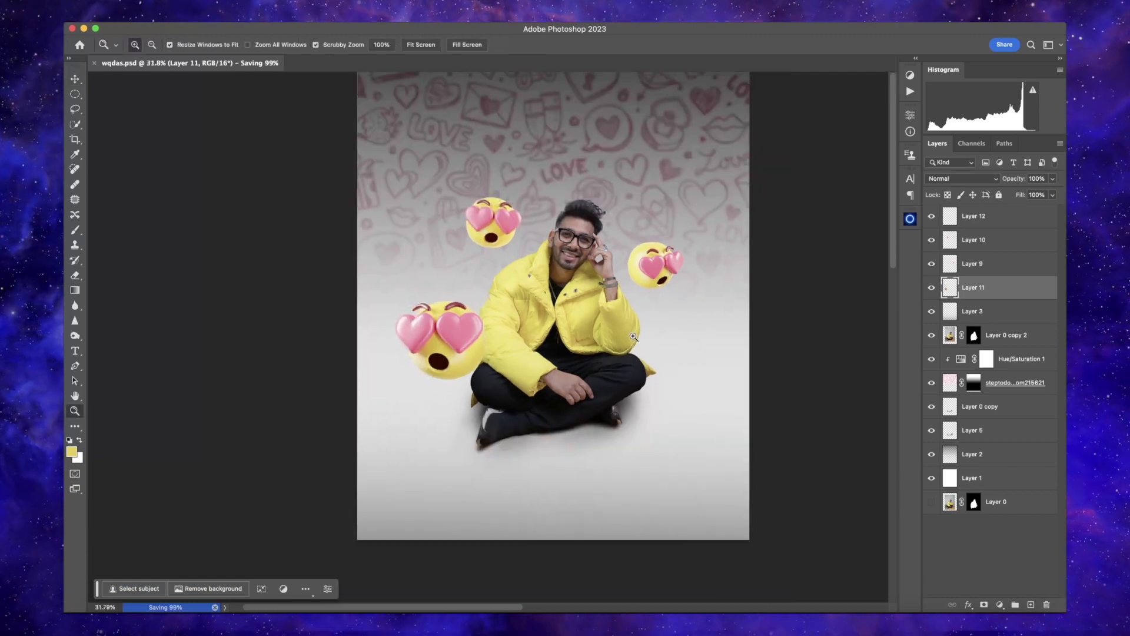
# Add a new top layer, test a handwritten brush stroke below the feet, then undo it.
pyautogui.press('z')
pyautogui.moveTo(682, 344); pyautogui.dragTo(630, 313)
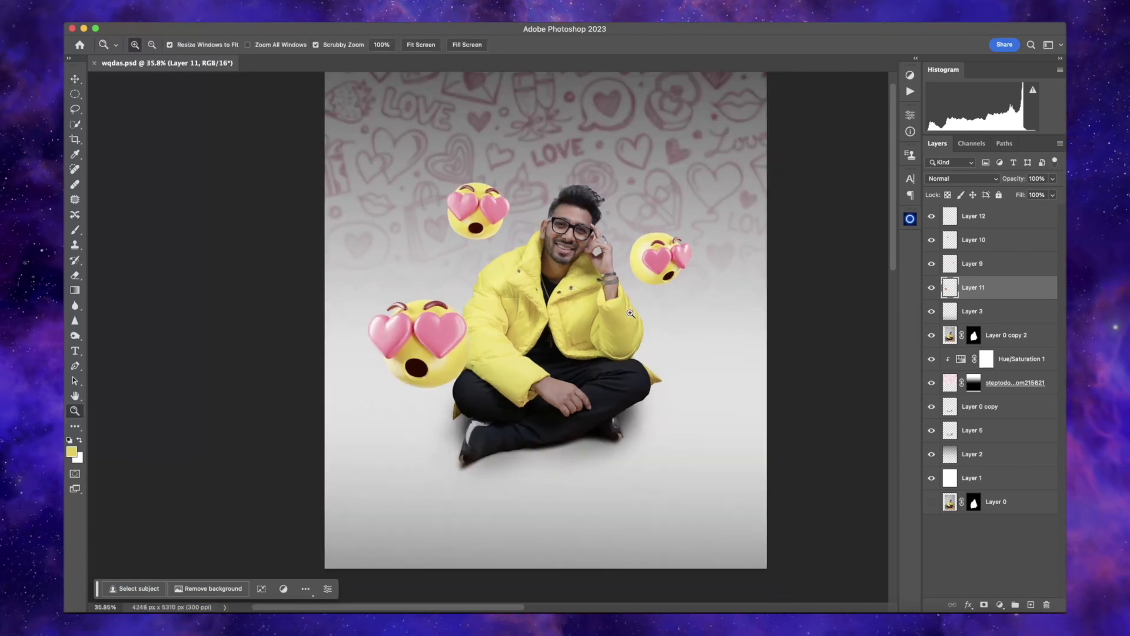
pyautogui.moveTo(631, 313); pyautogui.dragTo(685, 248)
pyautogui.moveTo(441, 253); pyautogui.dragTo(389, 253)
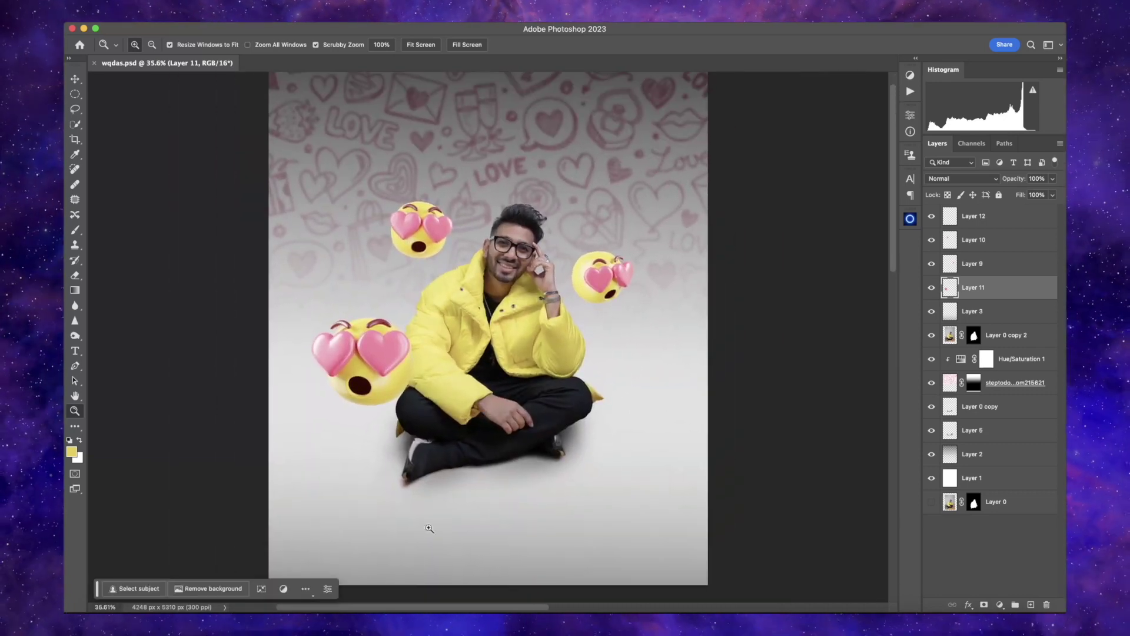
pyautogui.hotkey('ctrl', 'shift', 'alt', 'n')
pyautogui.press('b')
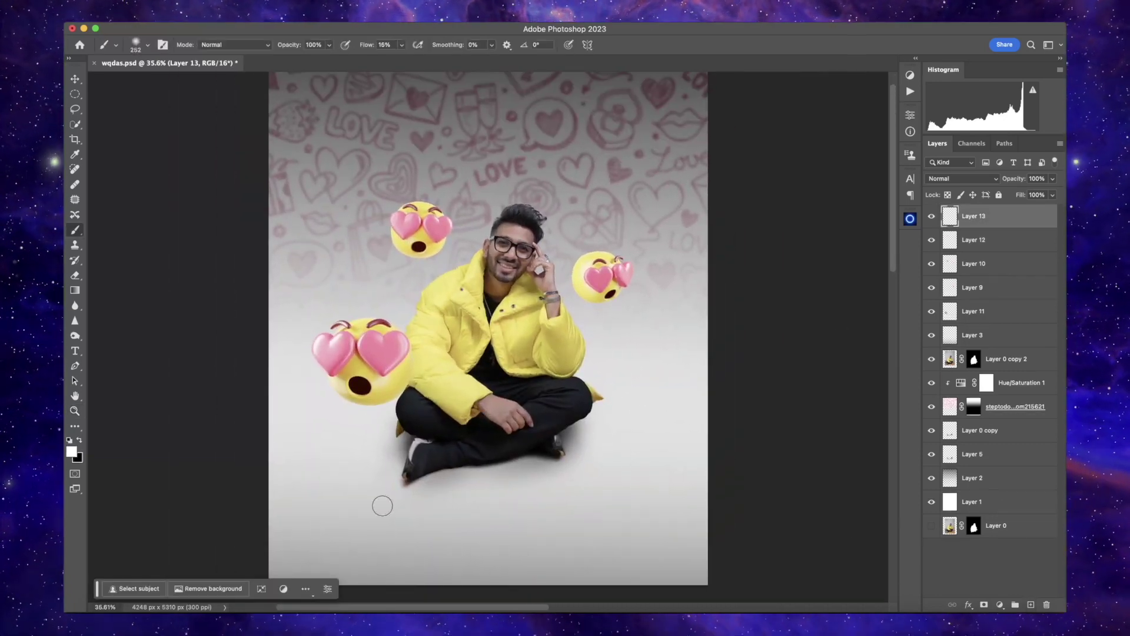
pyautogui.rightClick(321, 266)
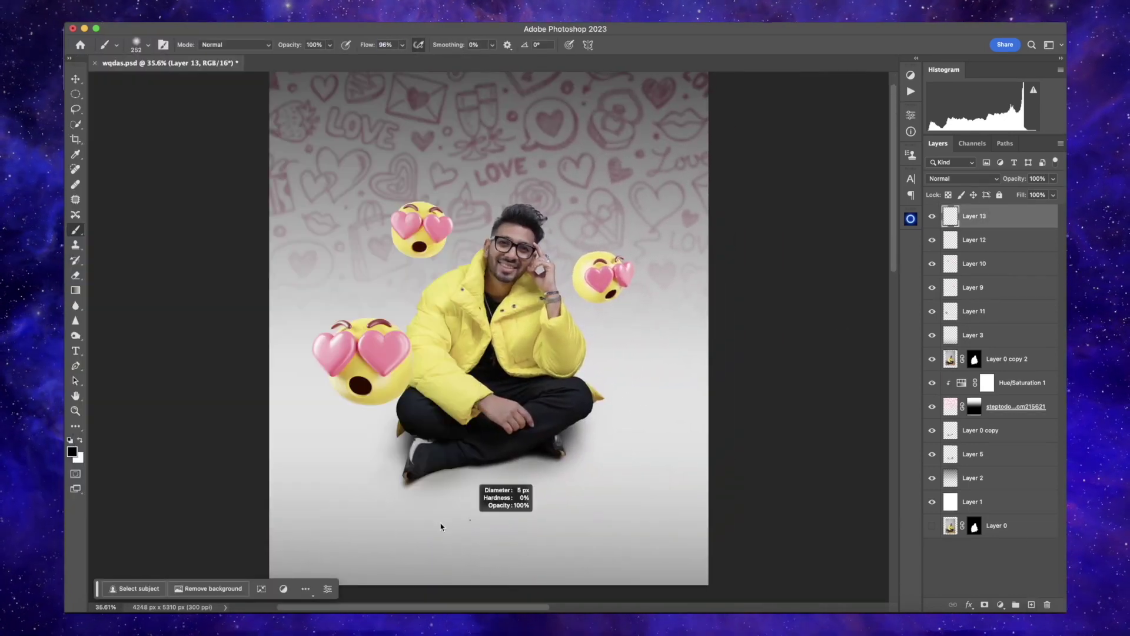
pyautogui.moveTo(427, 525)
pyautogui.mouseDown()
pyautogui.moveTo(412, 459)
pyautogui.moveTo(462, 479)
pyautogui.moveTo(484, 467)
pyautogui.mouseUp()
pyautogui.hotkey('ctrl', 'z')
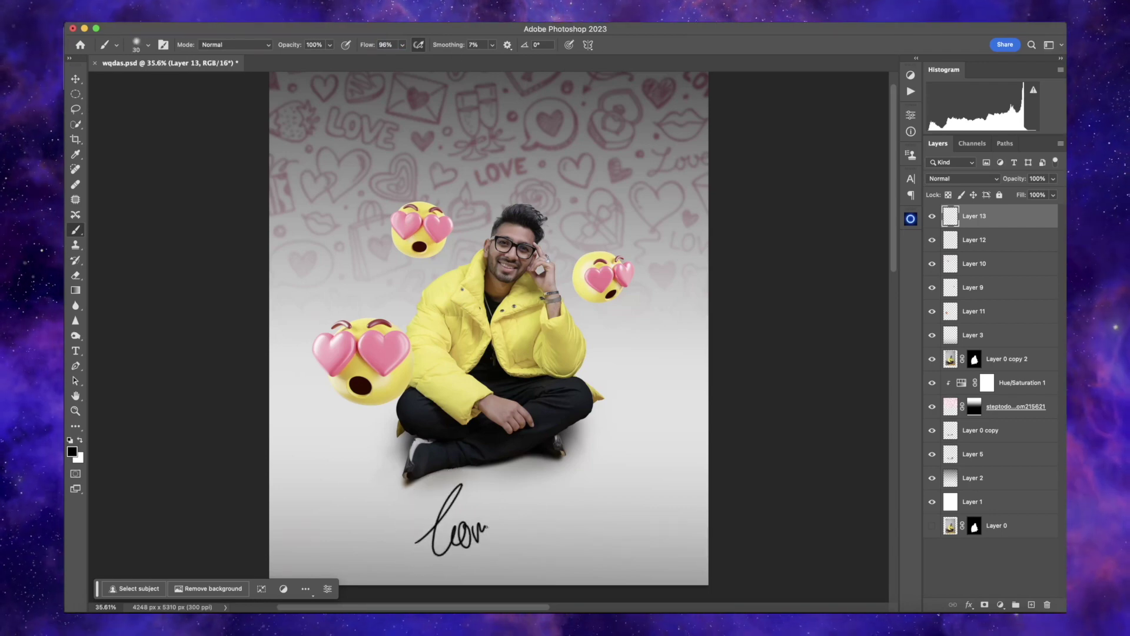
pyautogui.hotkey('ctrl', 'z')
pyautogui.press('[')
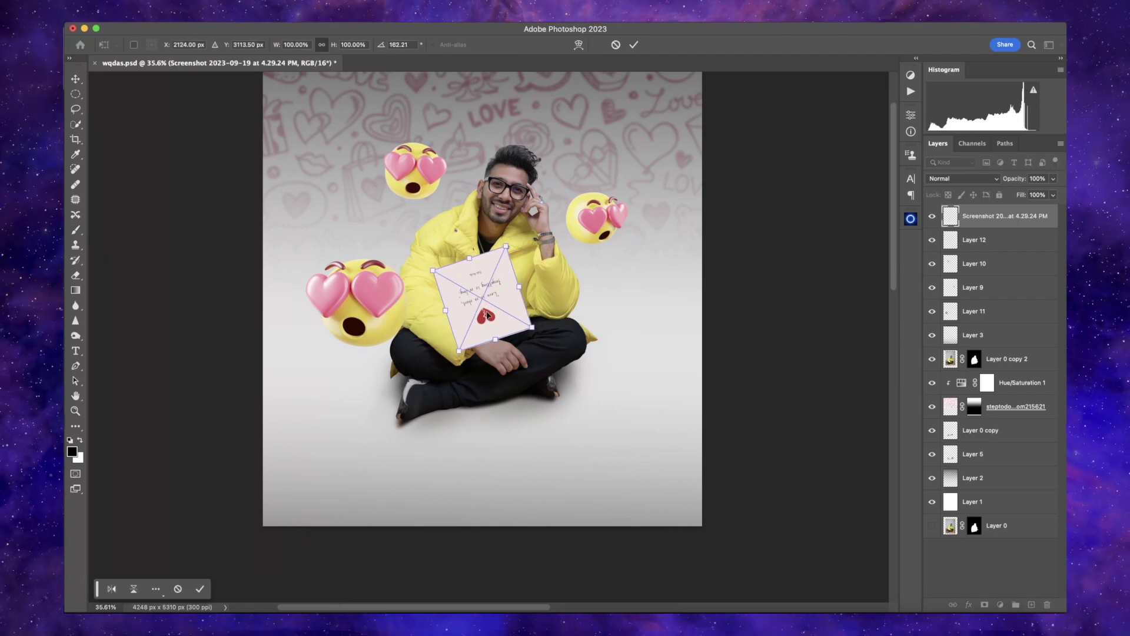
# Place the love note upside down on the floor below the man's feet, in floor perspective.
pyautogui.moveTo(481, 297); pyautogui.dragTo(518, 471)
pyautogui.moveTo(480, 421)
pyautogui.mouseDown()
pyautogui.moveTo(471, 450)
pyautogui.moveTo(439, 439)
pyautogui.mouseUp()
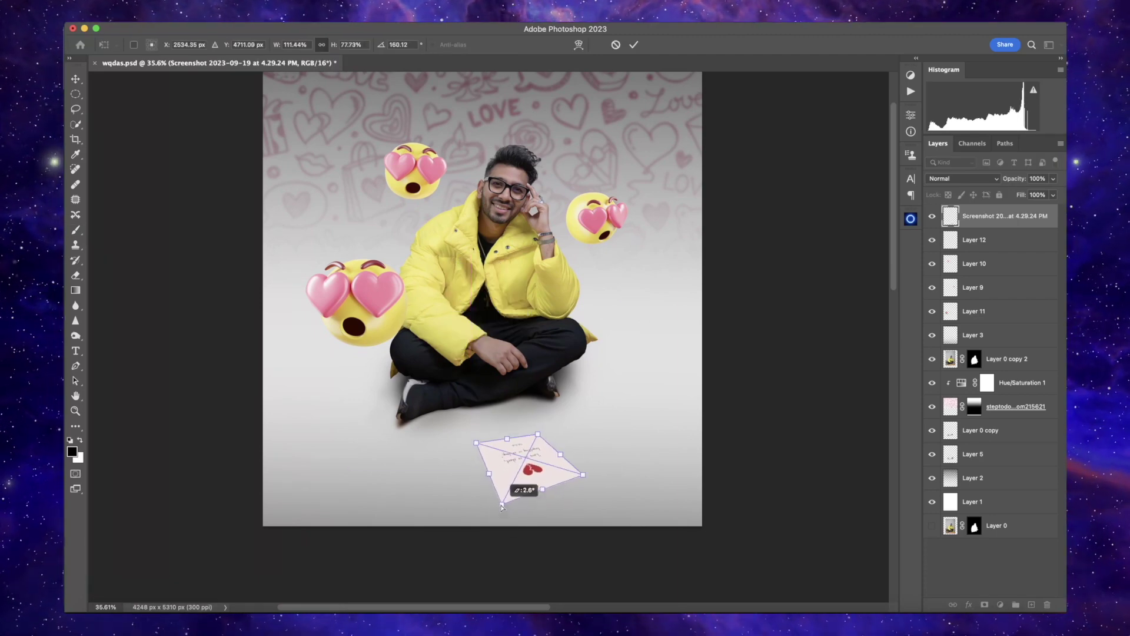
pyautogui.moveTo(591, 446); pyautogui.dragTo(619, 435)
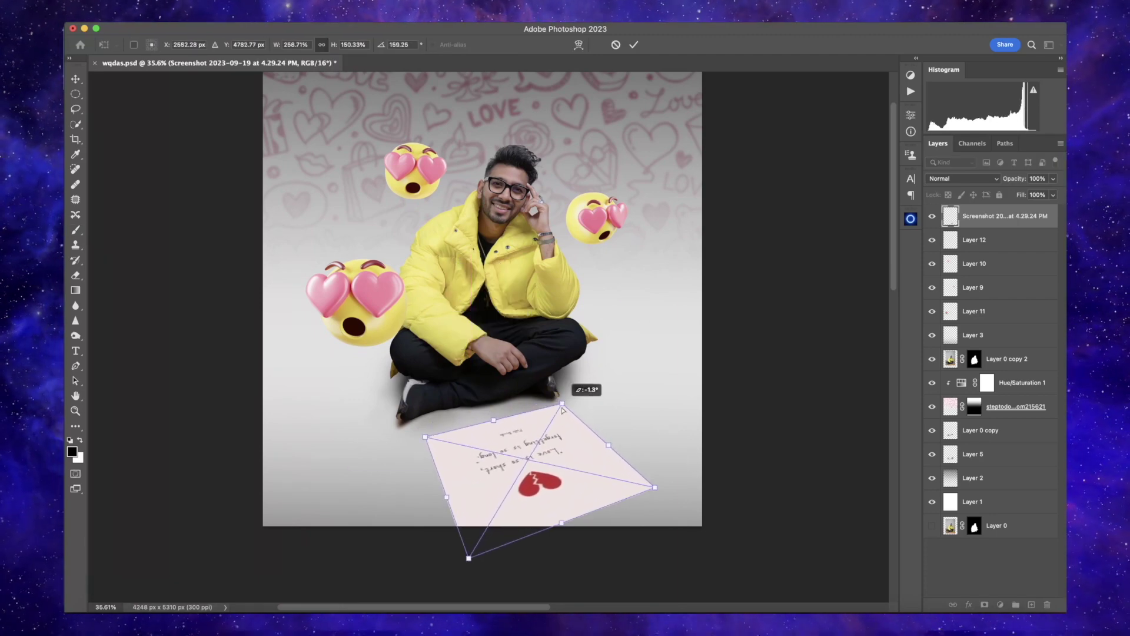
pyautogui.moveTo(549, 408); pyautogui.dragTo(614, 388)
pyautogui.moveTo(582, 436); pyautogui.dragTo(625, 481)
pyautogui.press('Return')
# Blend the note layer with Darken so only handwriting and the broken heart show, then save.
pyautogui.click(962, 179)
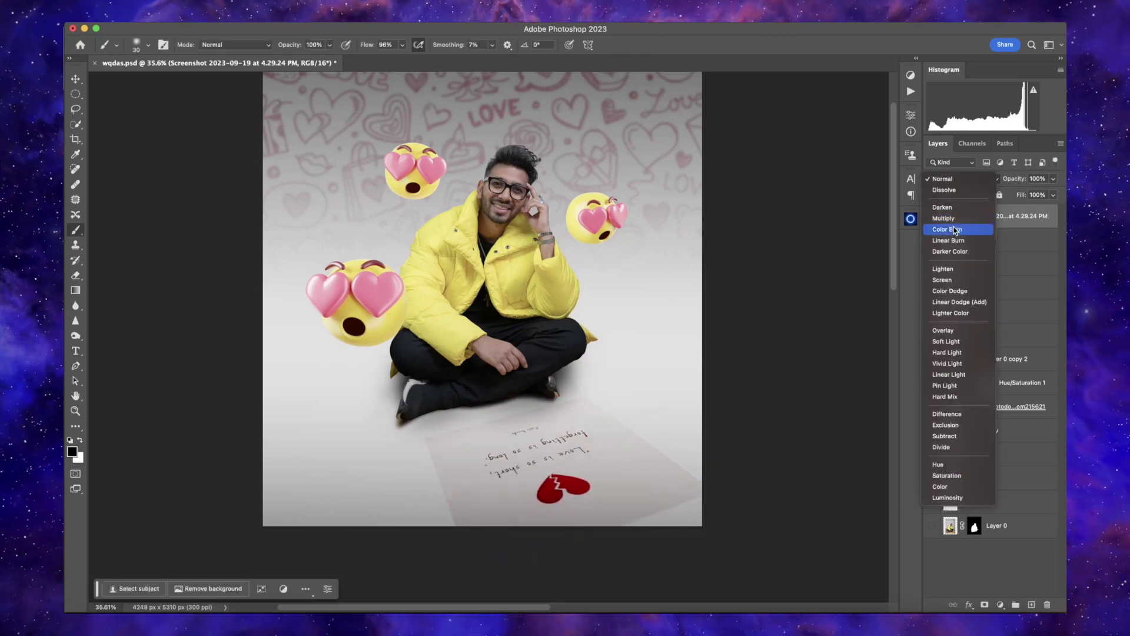
pyautogui.click(947, 203)
pyautogui.moveTo(537, 463); pyautogui.dragTo(627, 350)
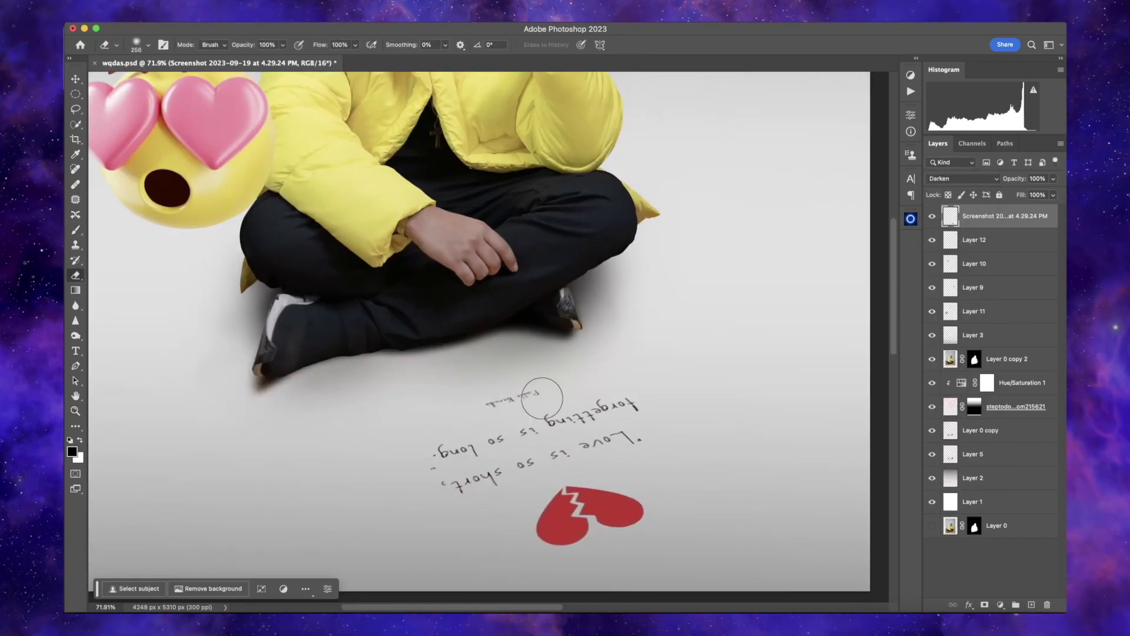
pyautogui.hotkey('ctrl', '-')
pyautogui.scroll(2, 471, 294)
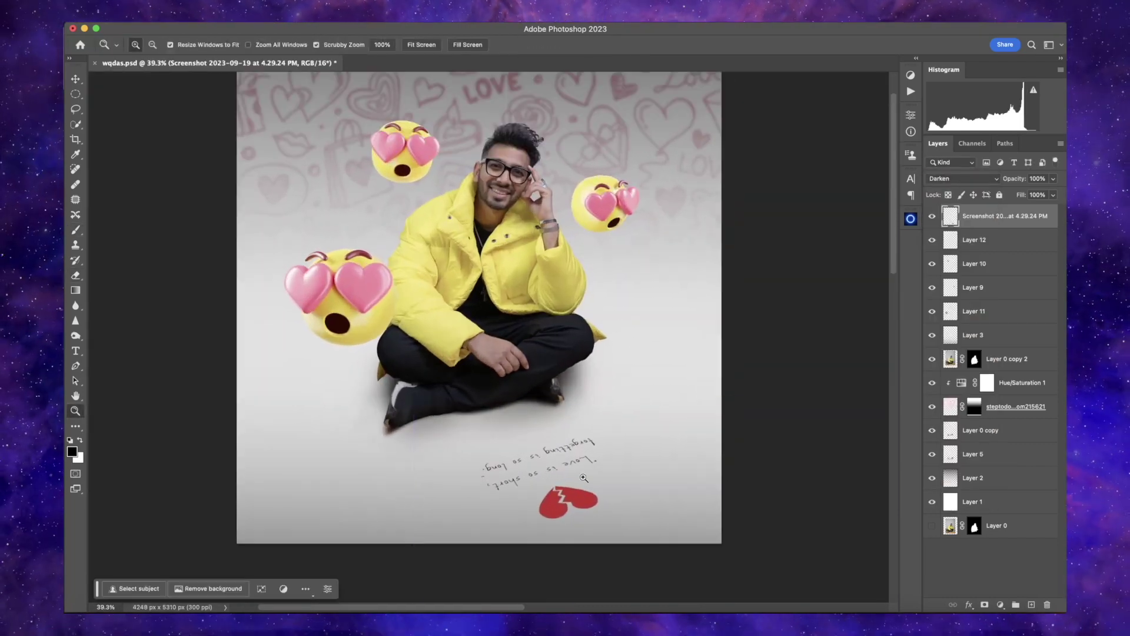
pyautogui.hotkey('ctrl', 't')
pyautogui.click(652, 45)
pyautogui.hotkey('ctrl', '0')
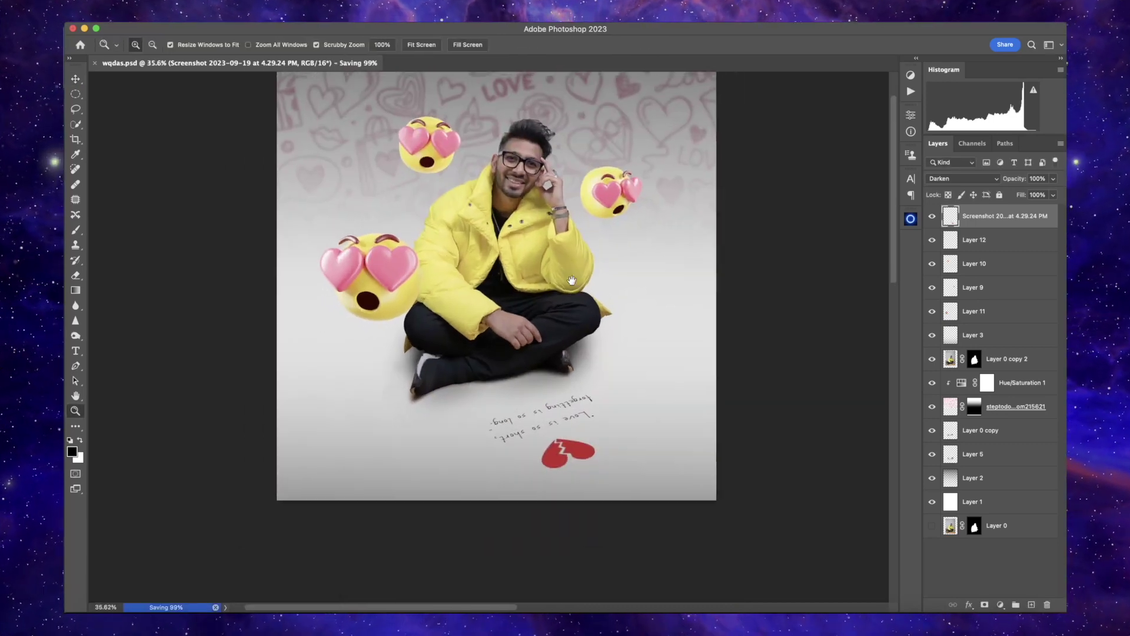
pyautogui.hotkey('ctrl', 's')
# Compare with Layer 3 hidden and shown, then lasso-select the left heart-eyes emoji.
pyautogui.click(931, 331)
pyautogui.click(932, 335)
pyautogui.click(974, 239)
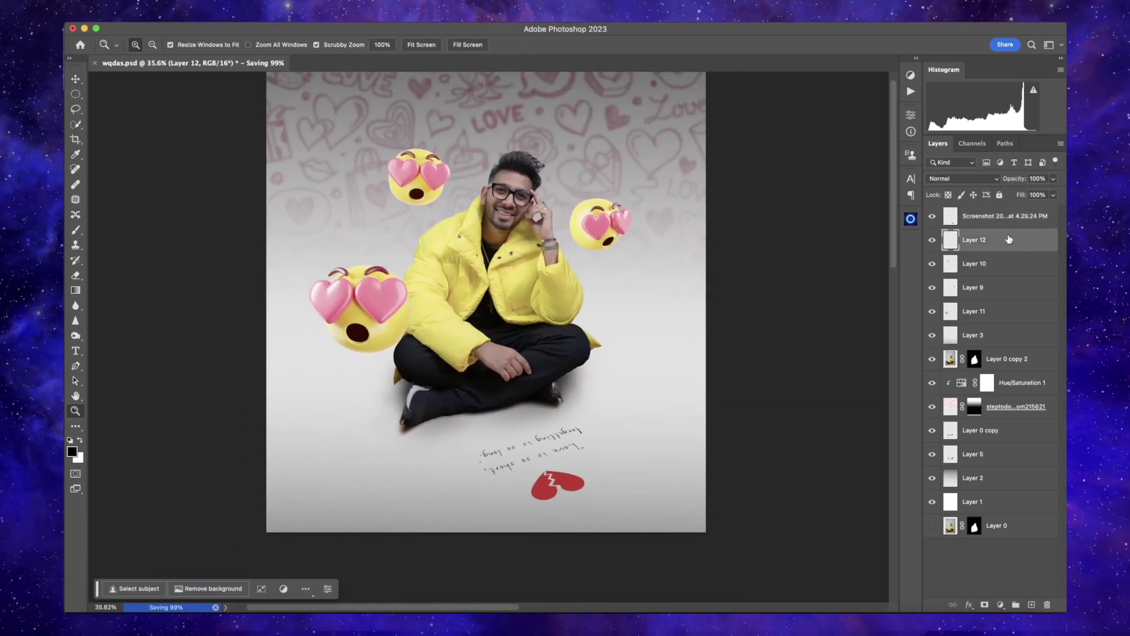
pyautogui.press('l')
pyautogui.moveTo(366, 235); pyautogui.dragTo(406, 374)
pyautogui.rightClick(412, 236)
# Copy the selected heart-eyes emoji to its own layer and shrink it.
pyautogui.click(447, 429)
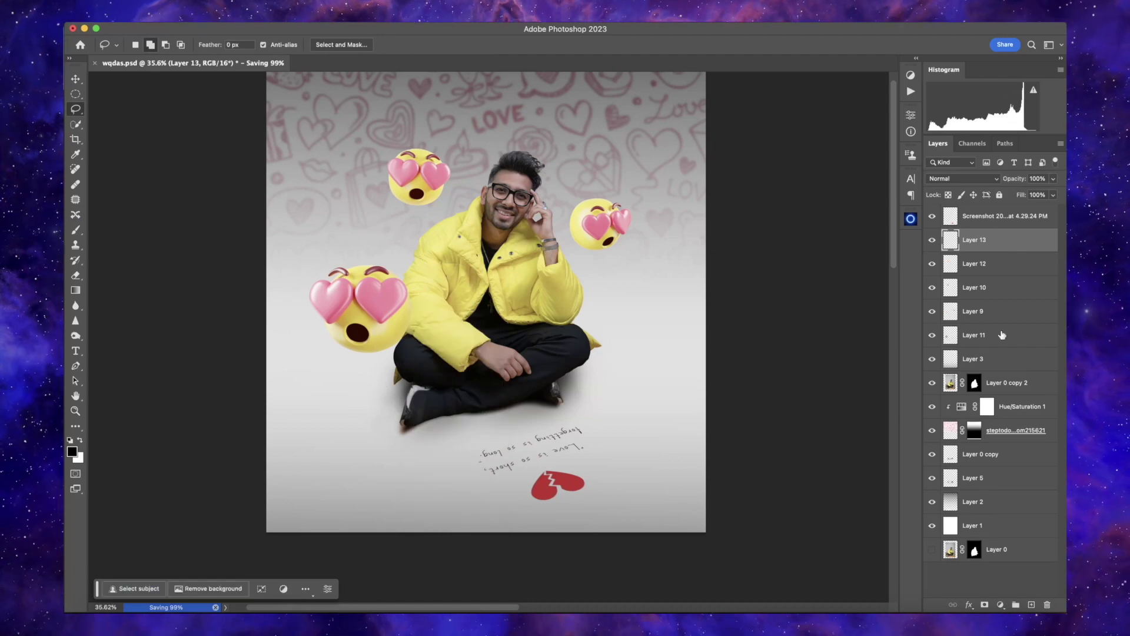
pyautogui.hotkey('ctrl', 't')
pyautogui.moveTo(409, 265)
pyautogui.mouseDown()
pyautogui.moveTo(353, 285)
pyautogui.moveTo(378, 288)
pyautogui.moveTo(376, 305)
pyautogui.mouseUp()
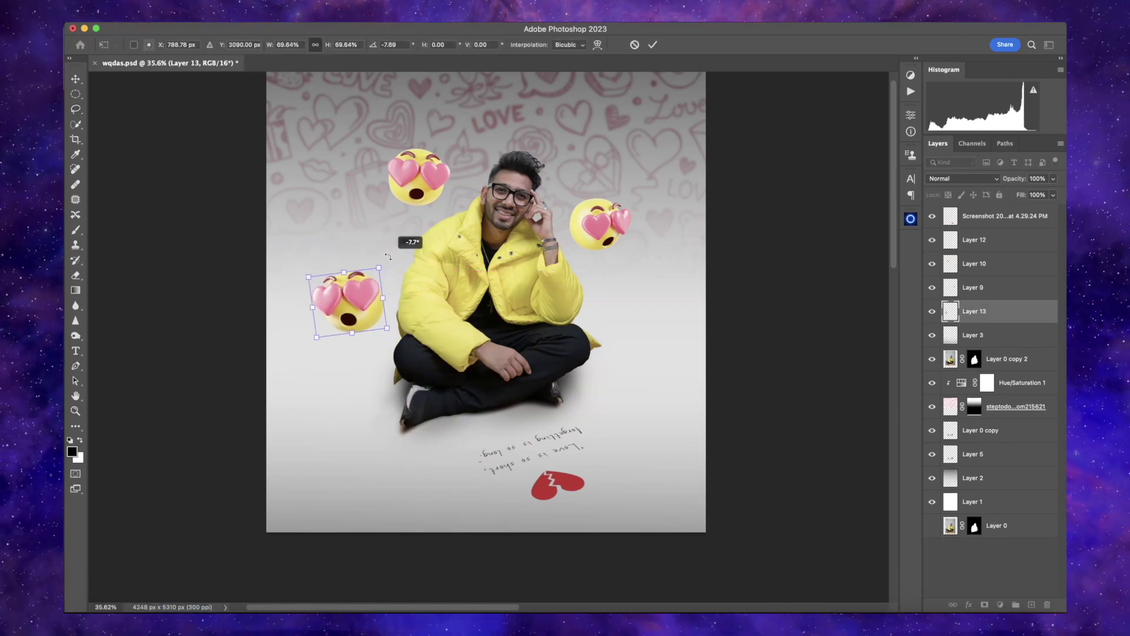
pyautogui.press('Return')
# Scale the emoji copy slightly smaller, move it to the lower-left floor, and add an empty layer.
pyautogui.press('z')
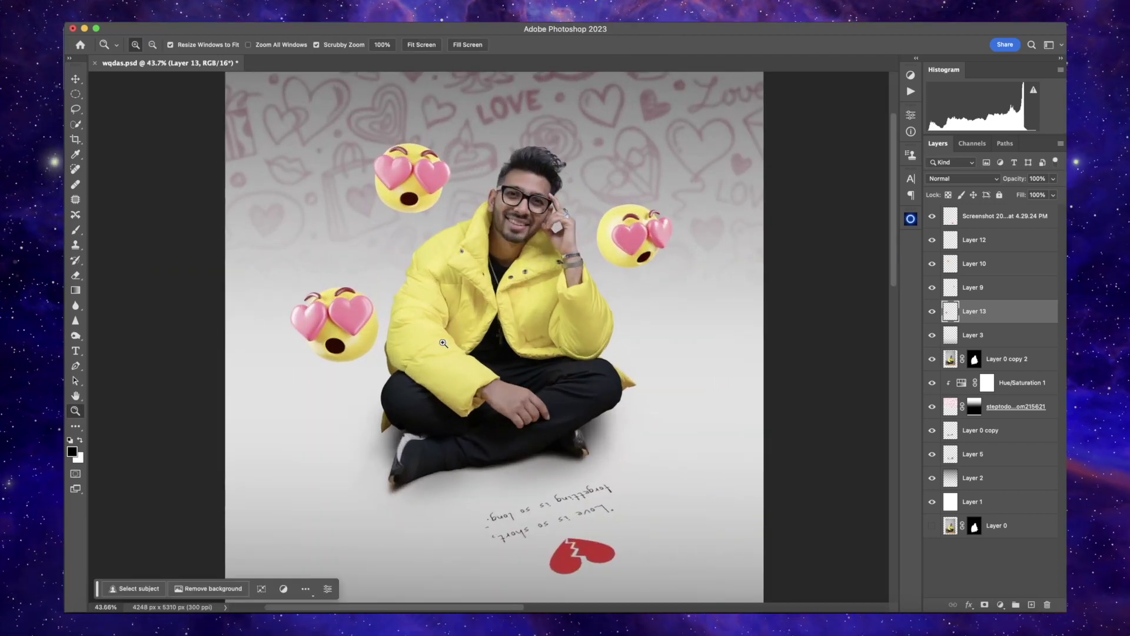
pyautogui.scroll(1, 486, 294)
pyautogui.hotkey('ctrl', 't')
pyautogui.moveTo(388, 294); pyautogui.dragTo(387, 292)
pyautogui.moveTo(353, 329); pyautogui.dragTo(337, 440)
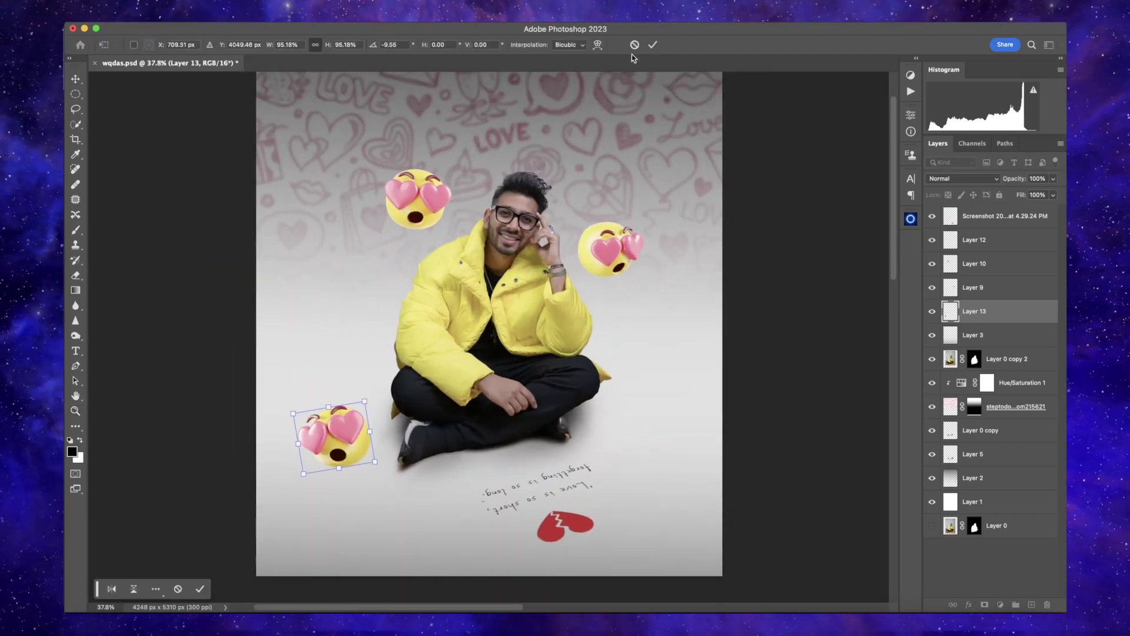
pyautogui.press('Return')
pyautogui.hotkey('ctrl', 'shift', 'alt', 'n')
# Set up a soft round brush with lowered flow and add a new layer for the emoji's shadow.
pyautogui.press('b')
pyautogui.click(148, 45)
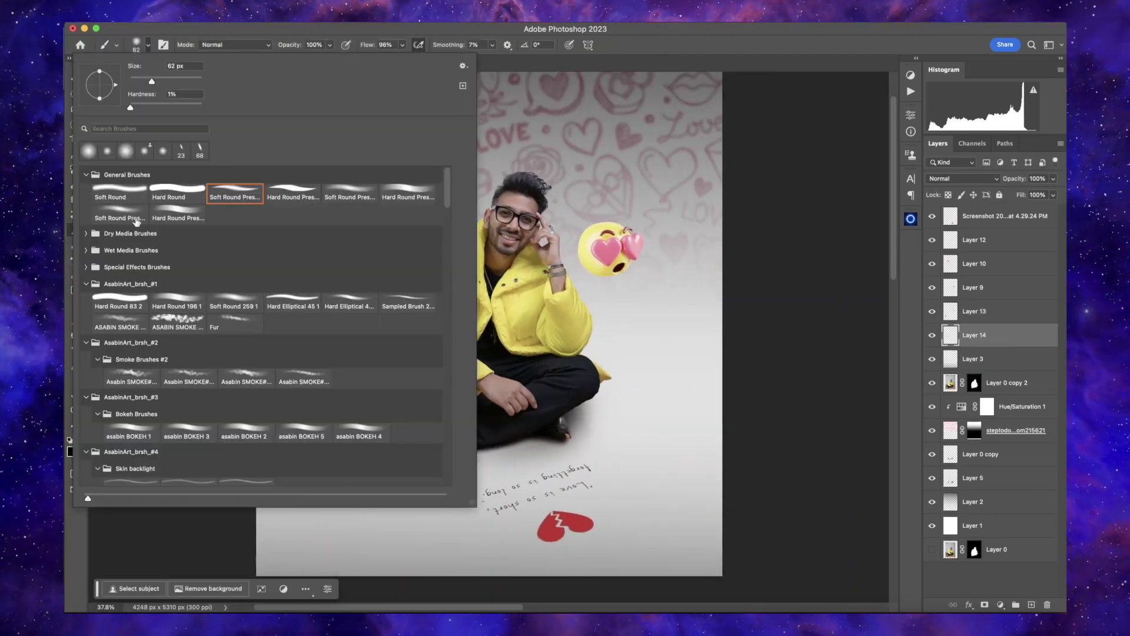
pyautogui.doubleClick(235, 187)
pyautogui.moveTo(365, 46); pyautogui.dragTo(344, 47)
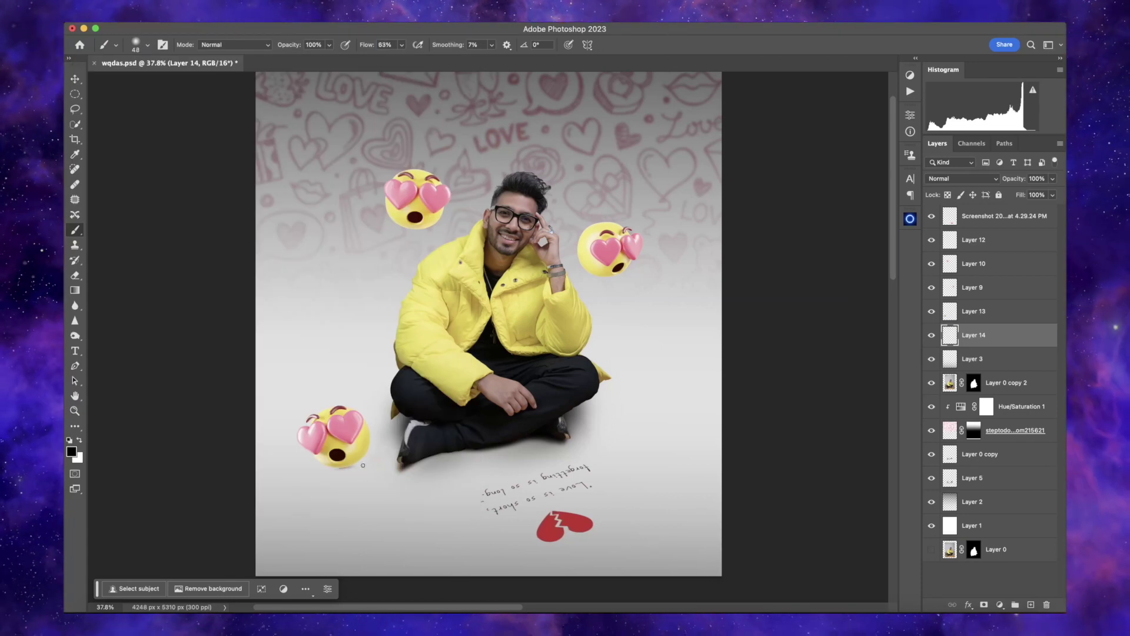
pyautogui.press(']')
pyautogui.press(']')
pyautogui.press(']')
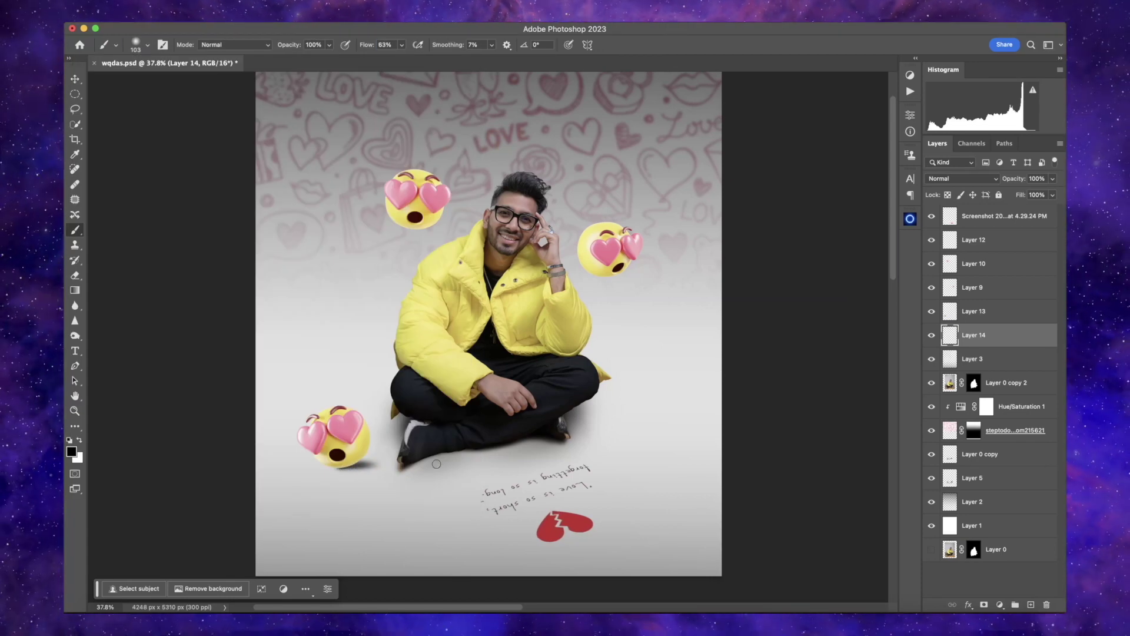
pyautogui.scroll(3, 370, 471)
pyautogui.hotkey('ctrl', 'shift', 'alt', 'n')
pyautogui.moveTo(994, 357); pyautogui.dragTo(1004, 320)
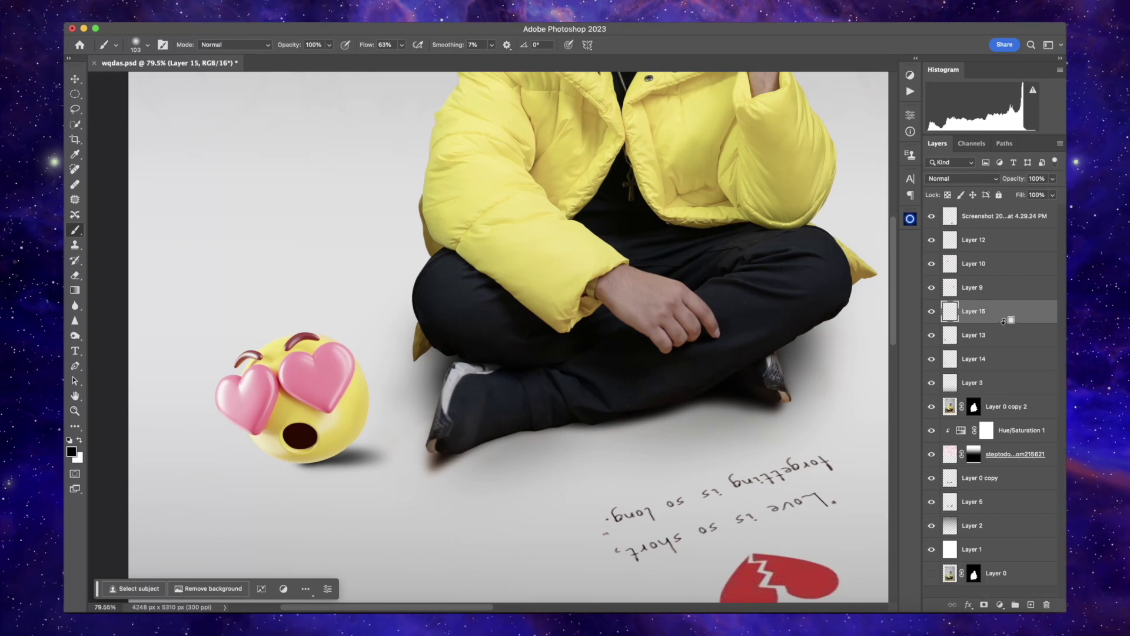
# Paint and erase a soft contact shadow beneath the floor emoji, then save.
pyautogui.press('e')
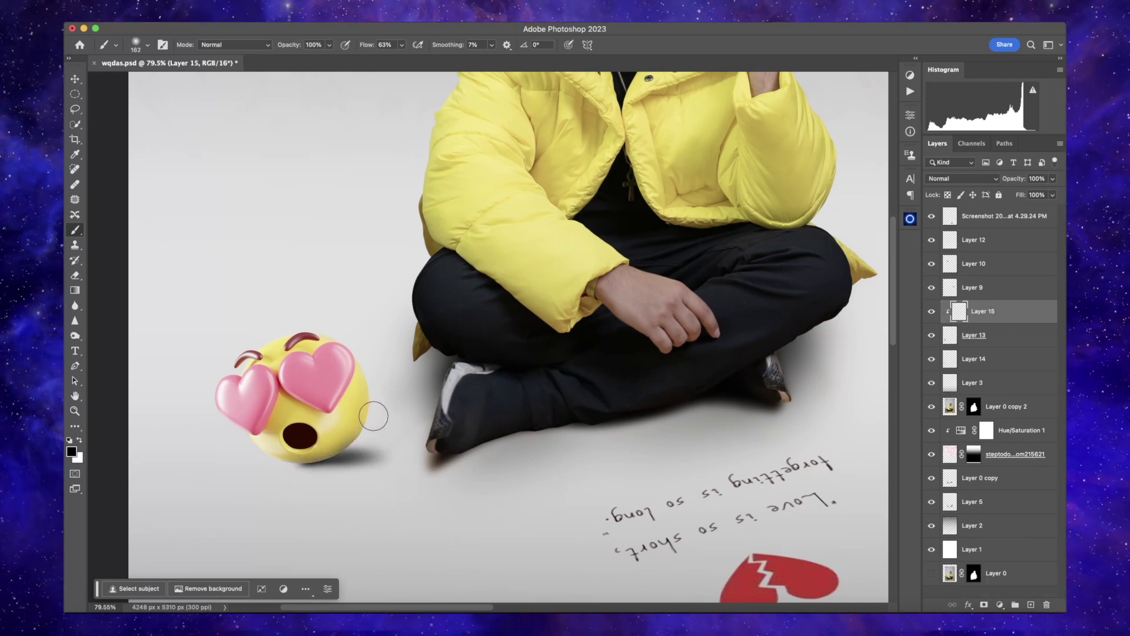
pyautogui.press('[')
pyautogui.press('[')
pyautogui.press('[')
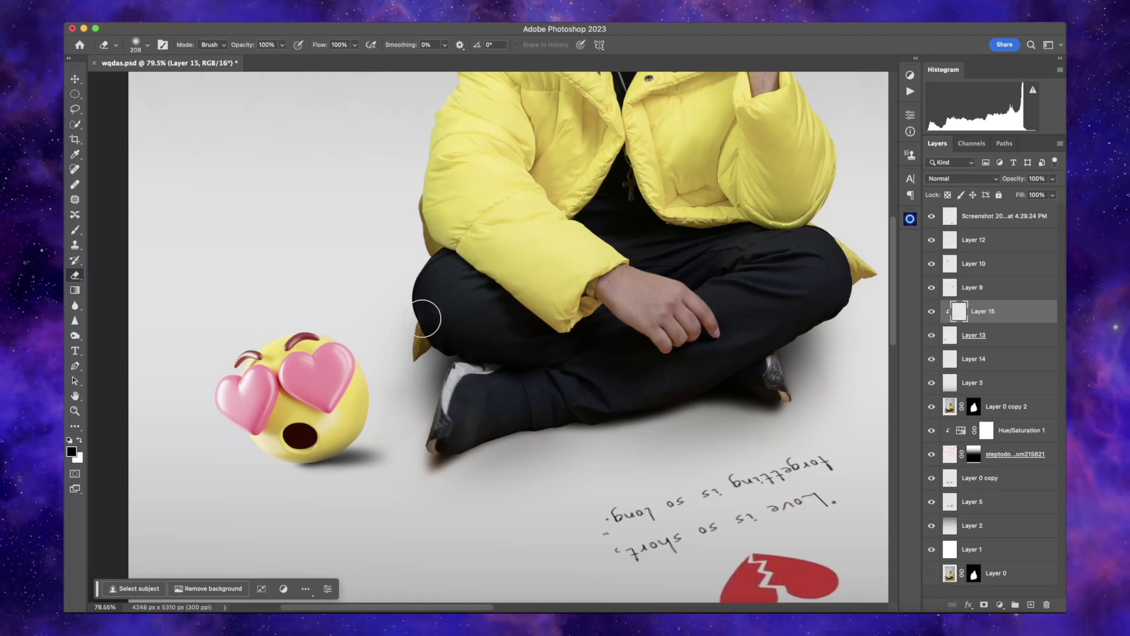
pyautogui.press(']')
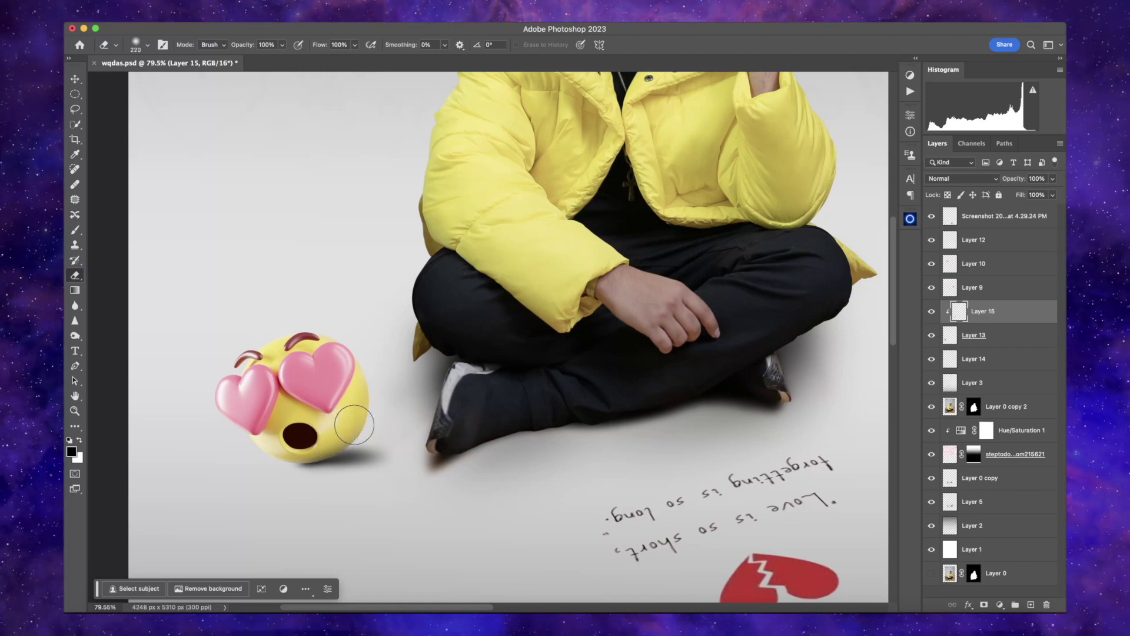
pyautogui.press('b')
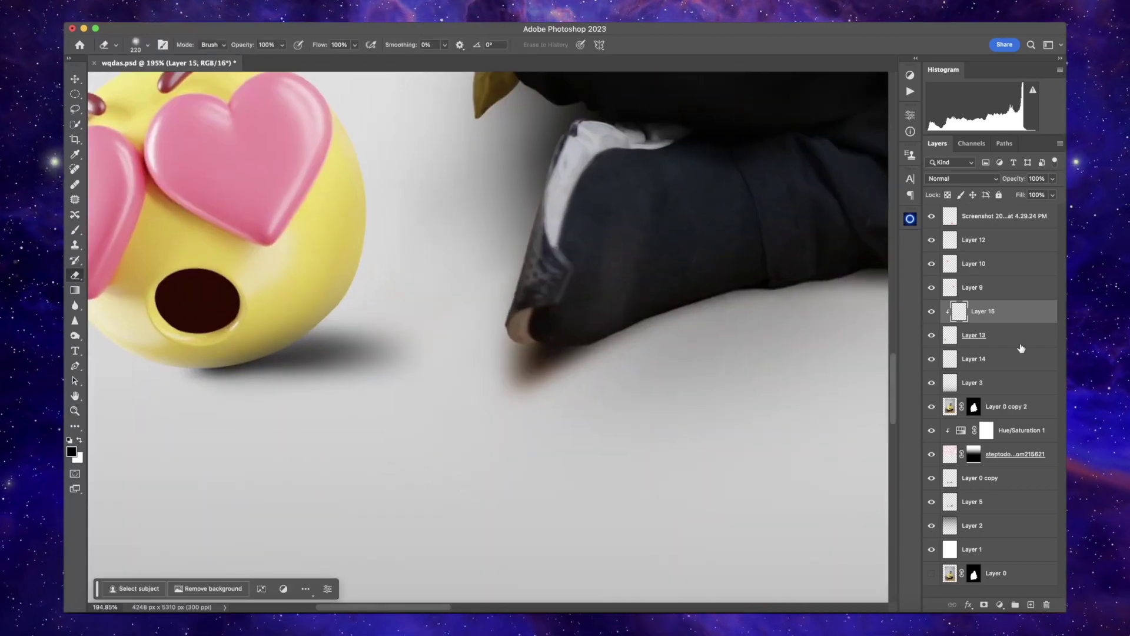
pyautogui.hotkey('alt', '[')
pyautogui.hotkey('alt', '[')
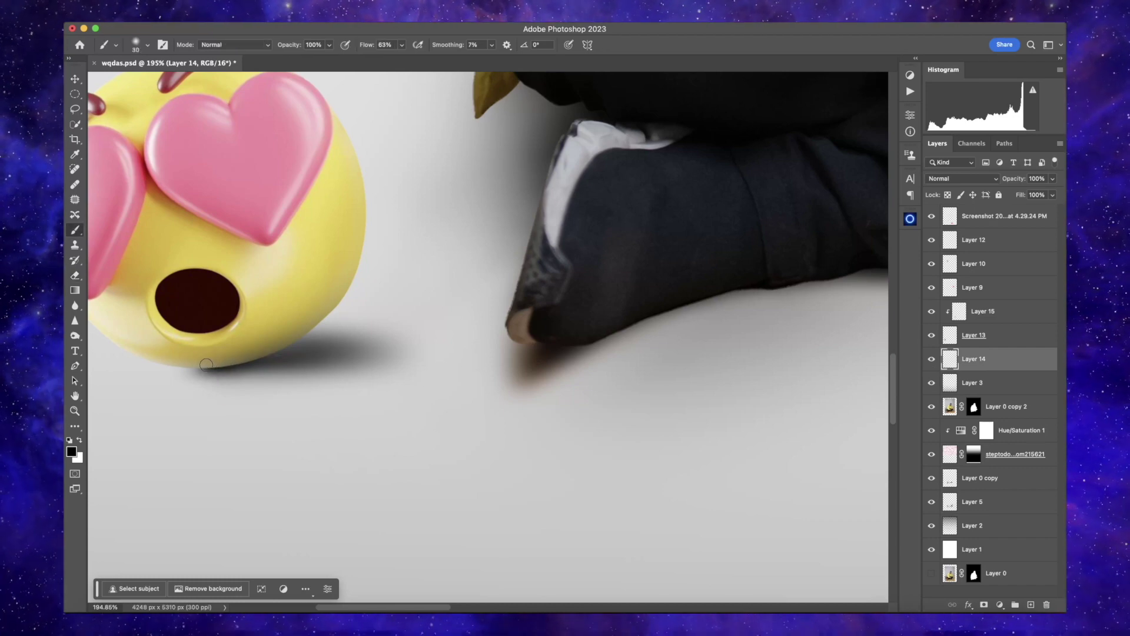
pyautogui.scroll(5, 515, 368)
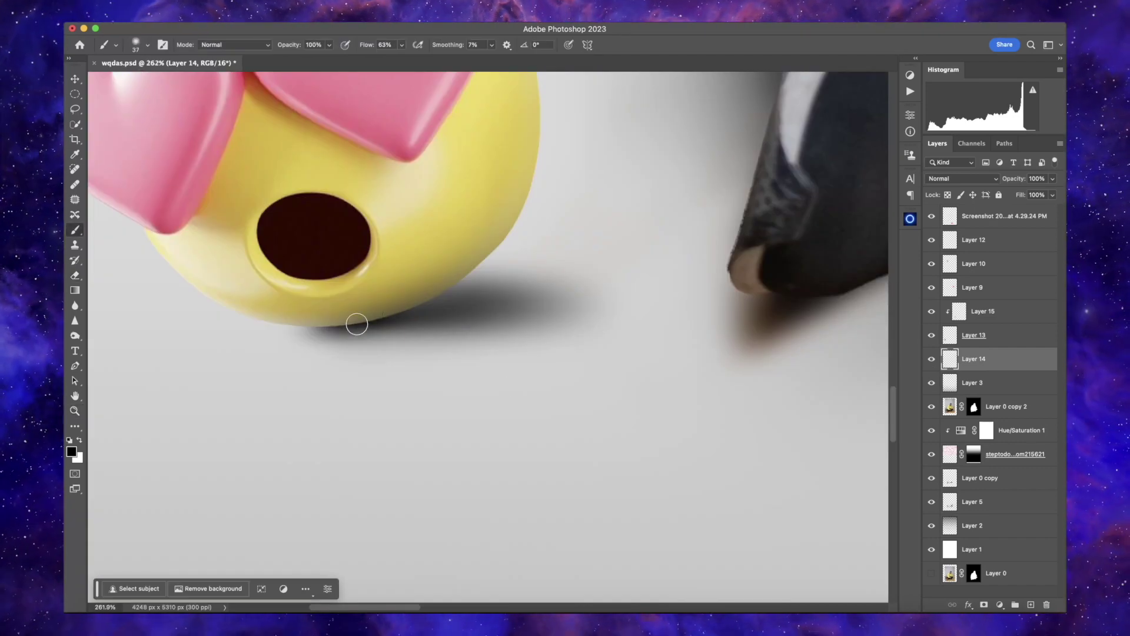
pyautogui.hotkey('ctrl', 's')
pyautogui.hotkey('ctrl', '0')
pyautogui.hotkey('ctrl', '1')
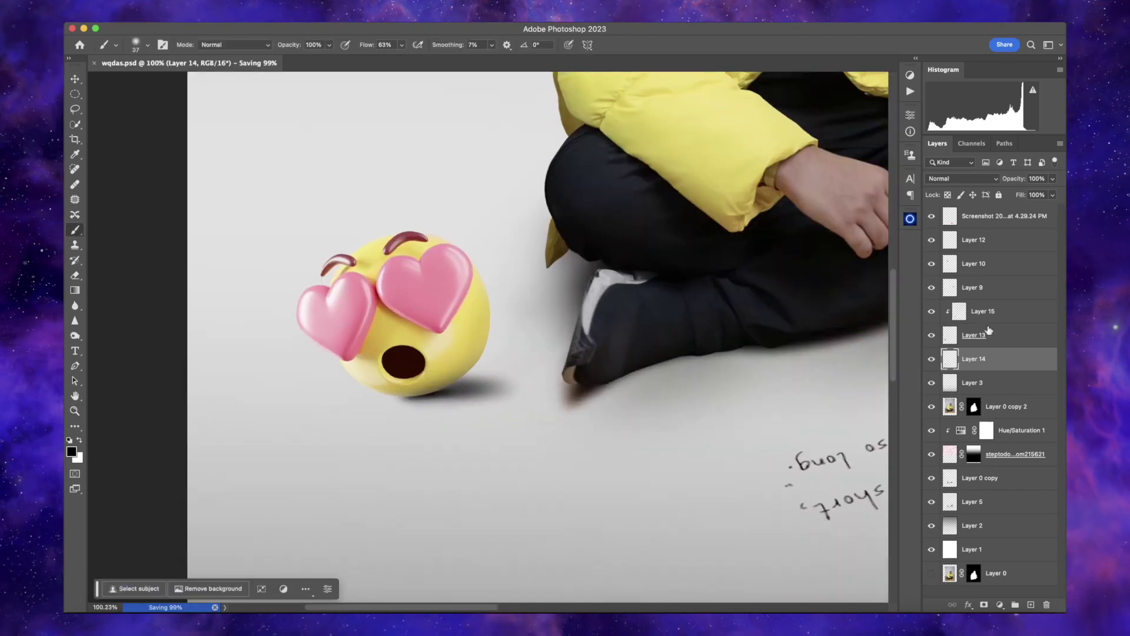
# Add a new layer clipped to emoji Layer 13 and enlarge the brush for shading.
pyautogui.click(989, 331)
pyautogui.click(1031, 605)
pyautogui.moveTo(361, 404); pyautogui.dragTo(365, 403)
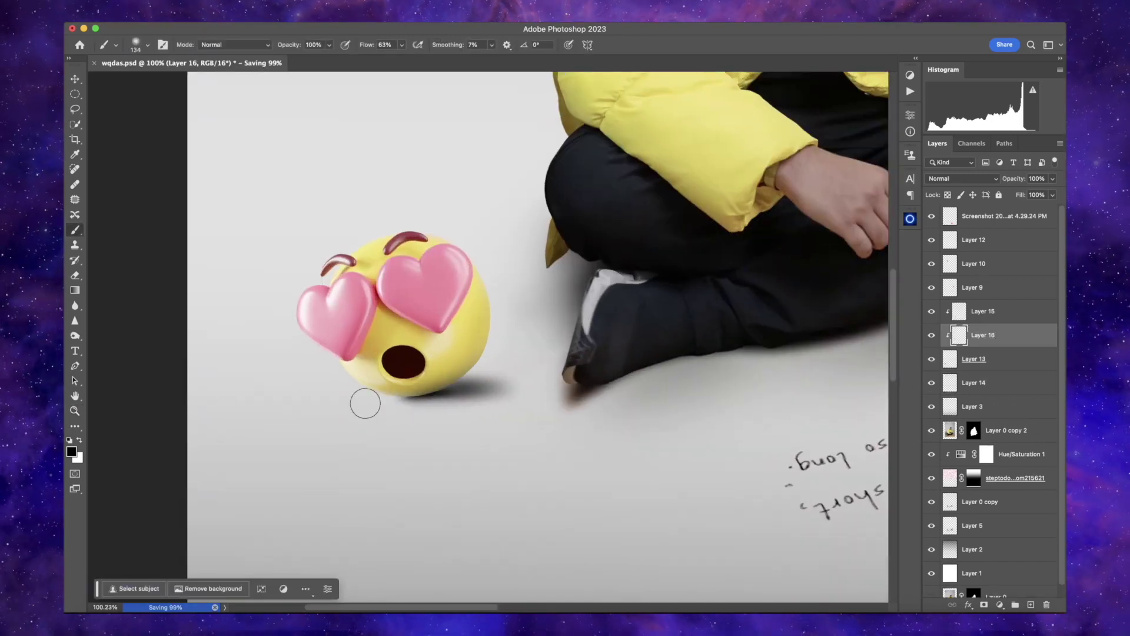
pyautogui.press(']')
pyautogui.press(']')
pyautogui.press(']')
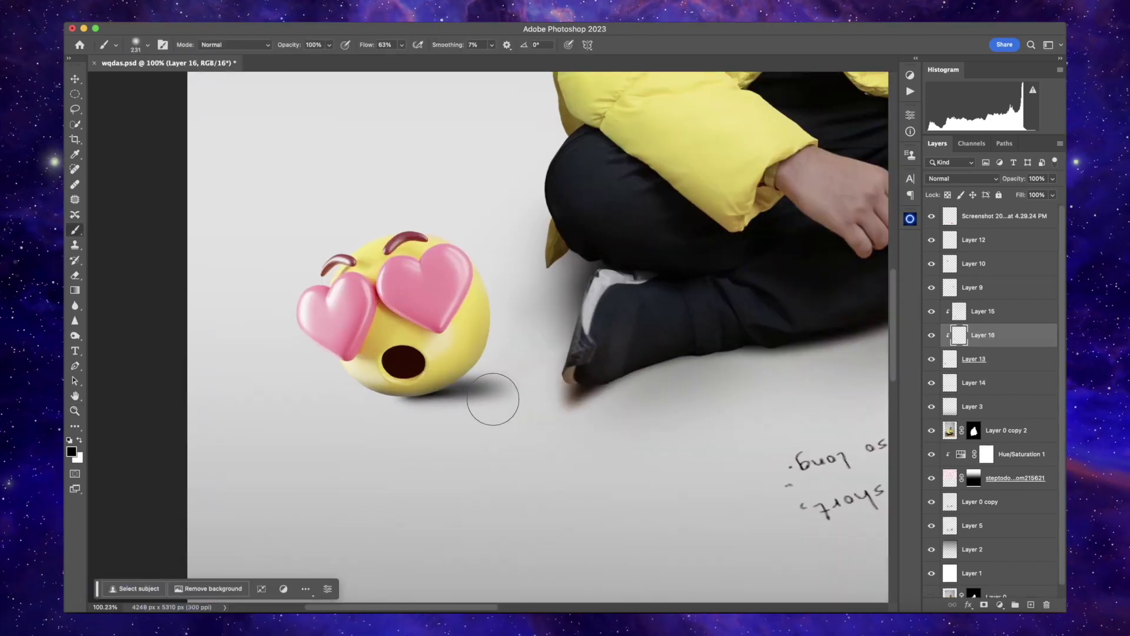
pyautogui.press('super+0')
# Group the four bottom-left emoji layers into Group 1 and nudge it slightly up-left.
pyautogui.click(977, 382)
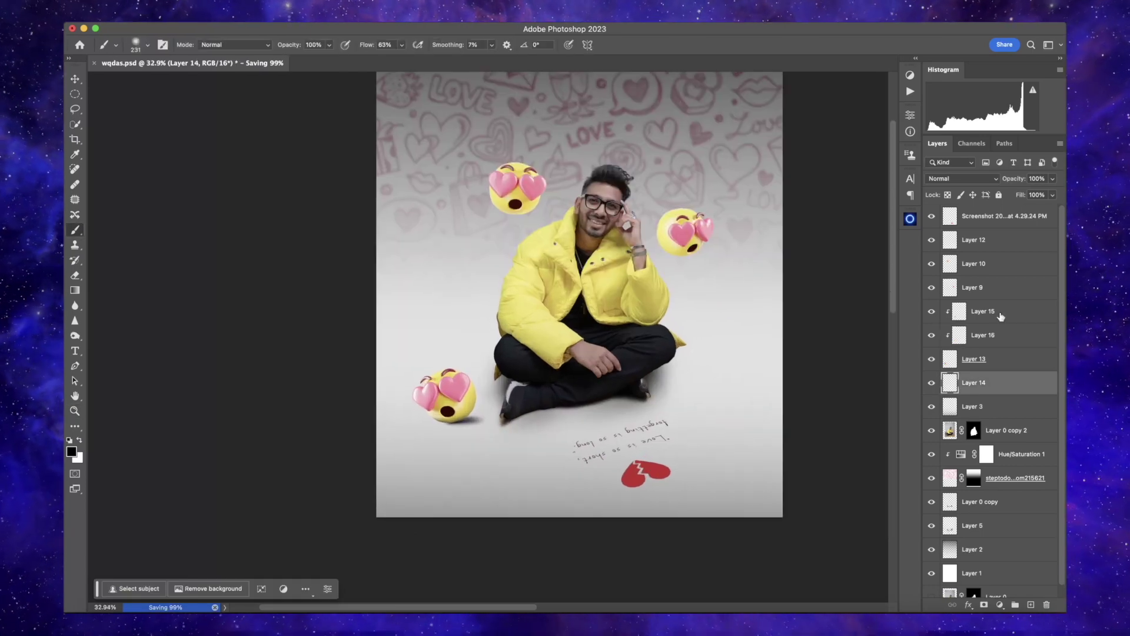
pyautogui.keyDown('shift'); pyautogui.click(1000, 316); pyautogui.keyUp('shift')
pyautogui.hotkey('ctrl', 'g')
pyautogui.hotkey('ctrl', 't')
pyautogui.moveTo(444, 393); pyautogui.dragTo(432, 377)
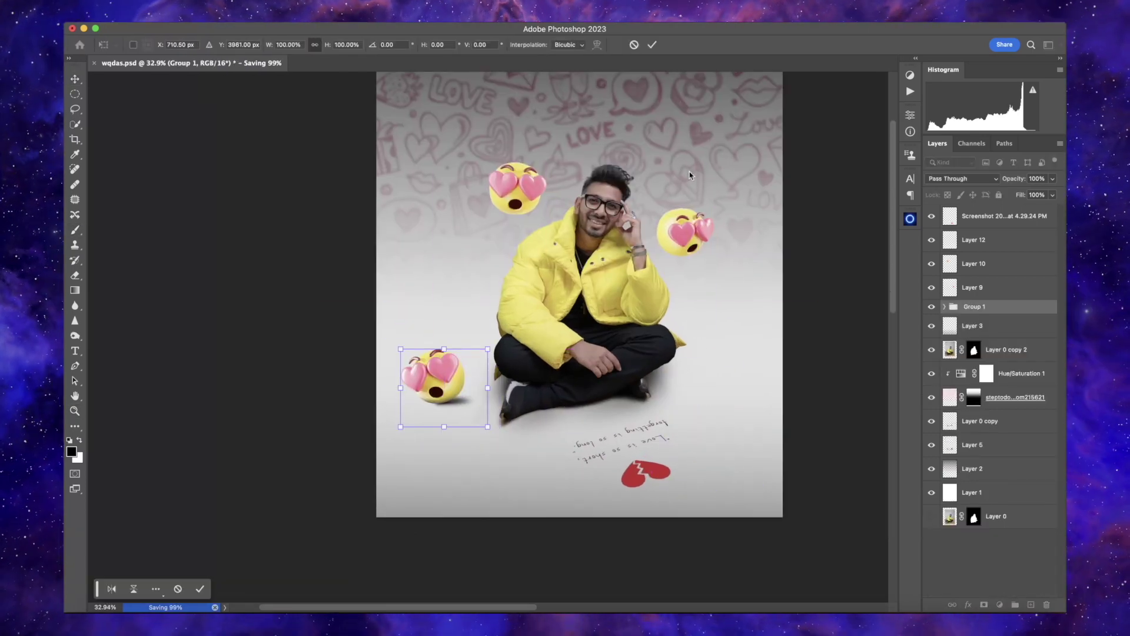
pyautogui.press('Return')
# Merge the upper emoji Layers 12, 10 and 9 into Layer 12.
pyautogui.press('z')
pyautogui.moveTo(690, 175); pyautogui.dragTo(700, 240)
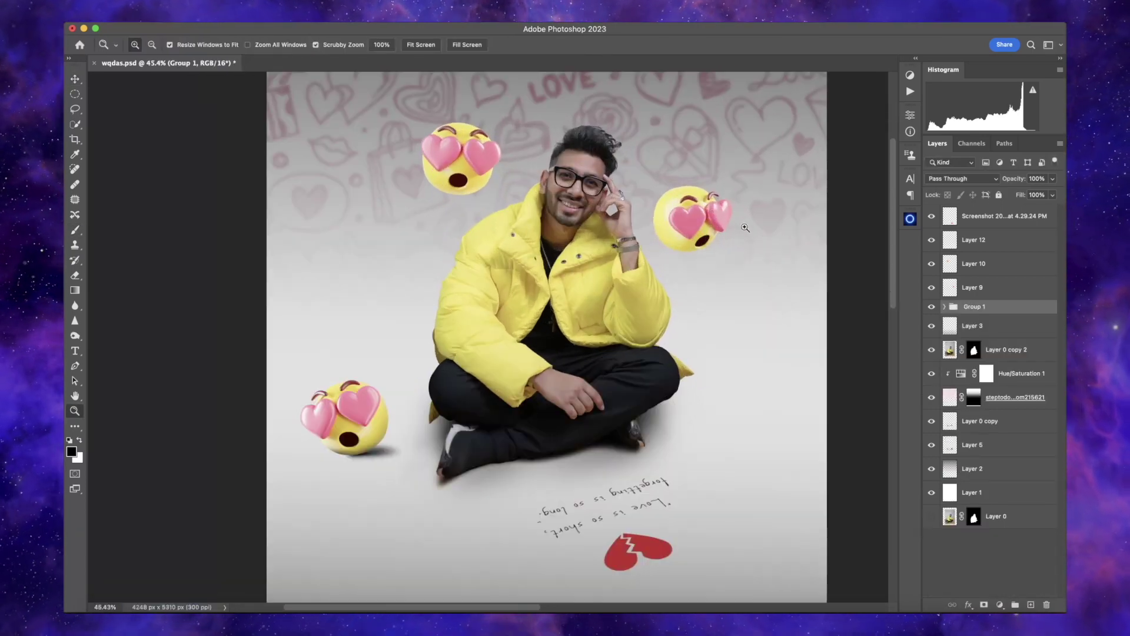
pyautogui.press('v')
pyautogui.click(709, 240)
pyautogui.keyDown('shift'); pyautogui.click(1004, 242); pyautogui.keyUp('shift')
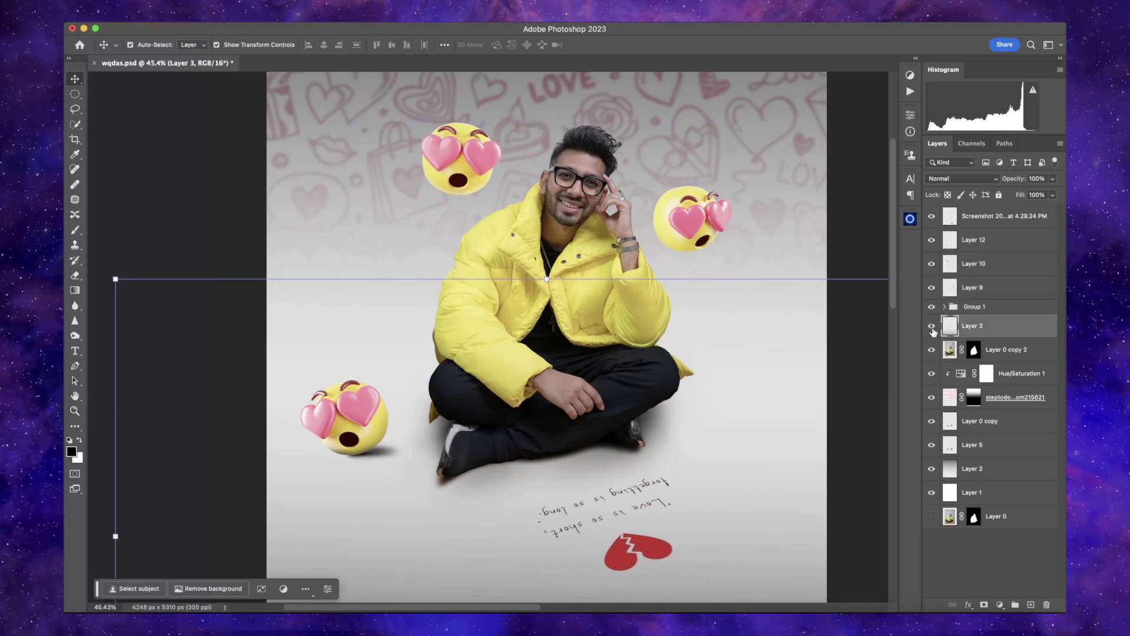
pyautogui.hotkey('ctrl', 'e')
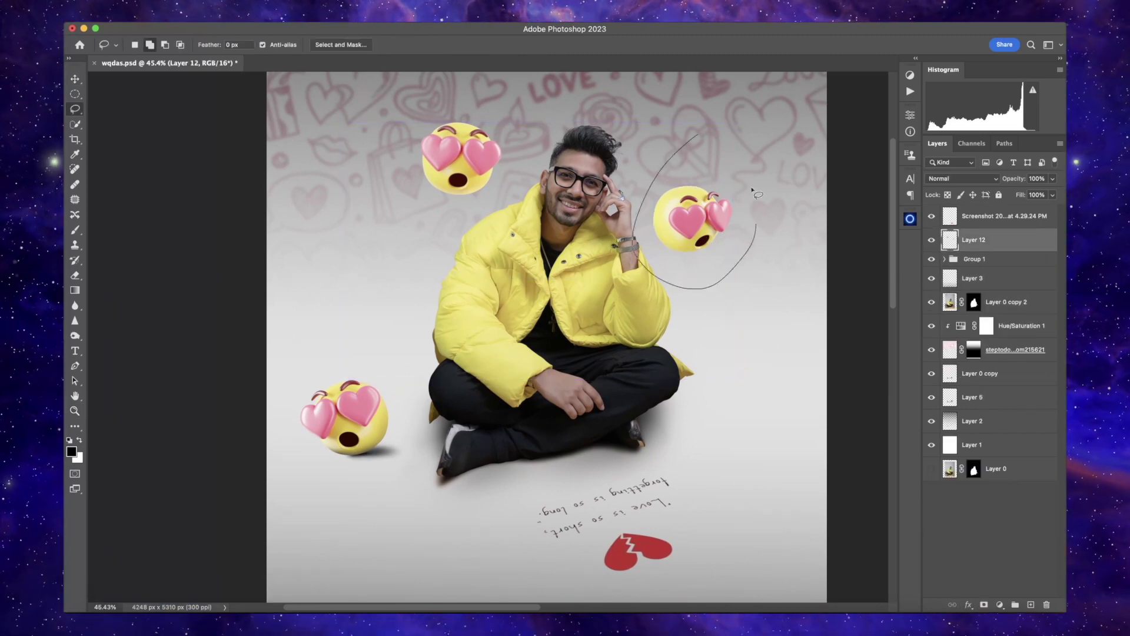
# Create Layer 17 above Layer 12 and apply a Gaussian Blur.
pyautogui.rightClick(715, 222)
pyautogui.click(759, 328)
pyautogui.click(412, 157)
pyautogui.click(530, 209)
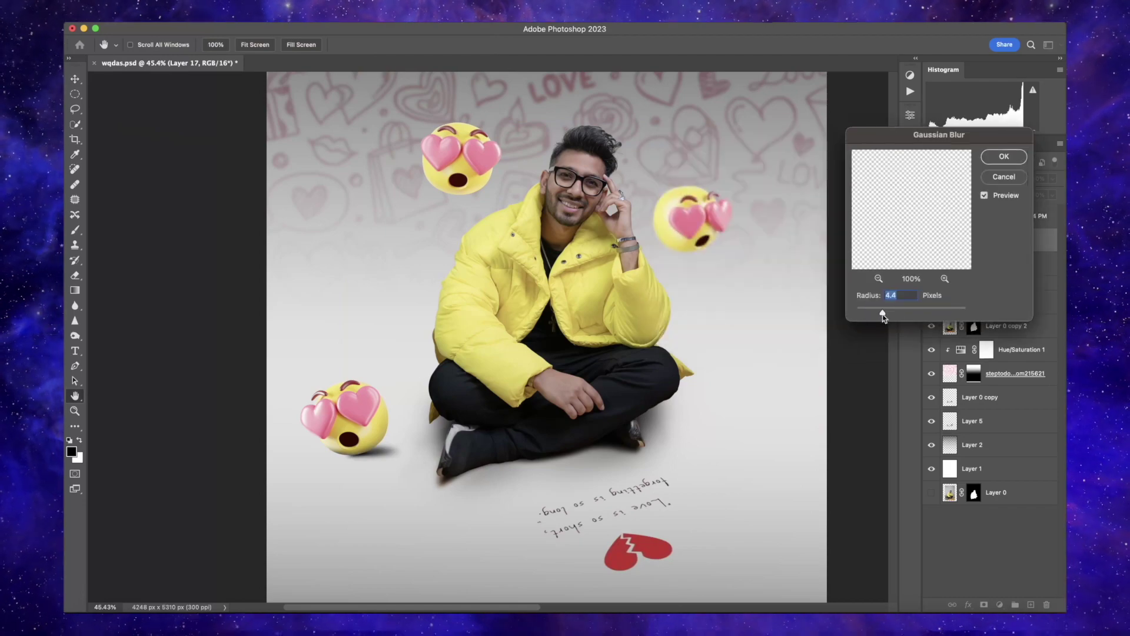
pyautogui.press('Return')
pyautogui.scroll(-2, 474, 228)
# Hide the Hue/Saturation 1 adjustment and check the heart-pattern layer's visibility.
pyautogui.press('l')
pyautogui.scroll(5, 474, 228)
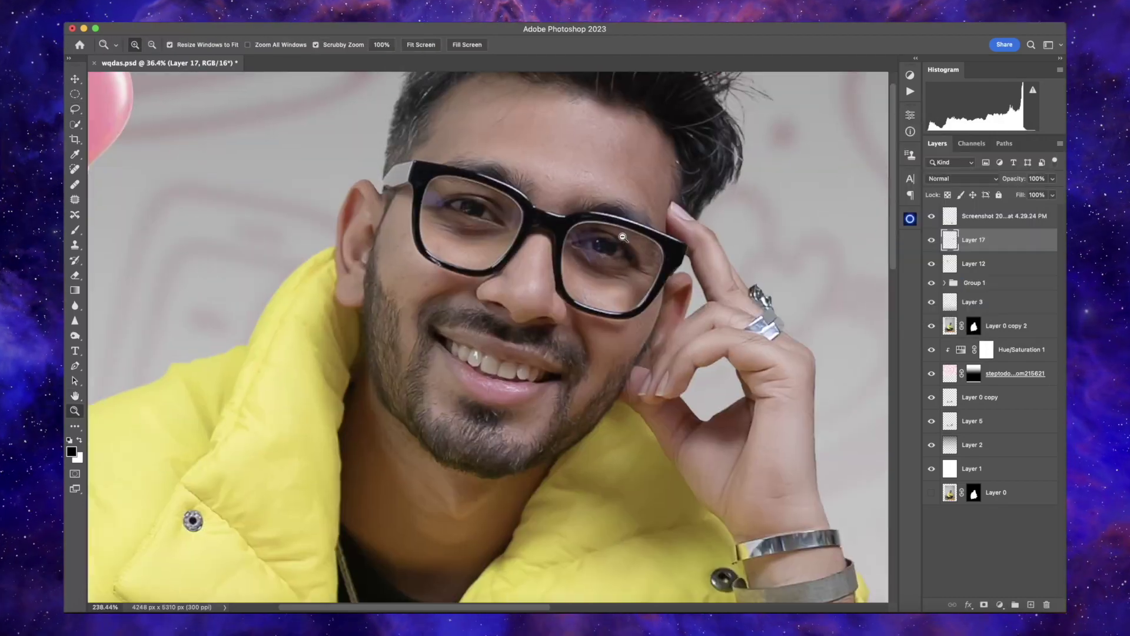
pyautogui.scroll(-6, 474, 228)
pyautogui.click(931, 349)
pyautogui.click(931, 373)
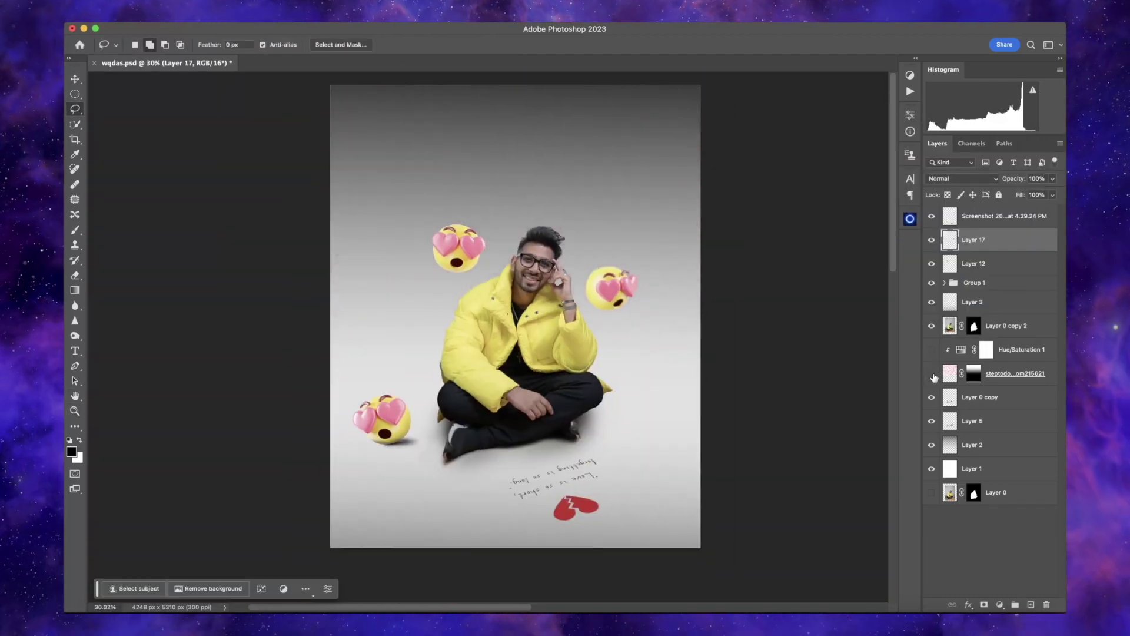
# Set the heart-pattern layer to Multiply blending at 28% opacity.
pyautogui.click(1012, 373)
pyautogui.hotkey('shift', 'alt', 'm')
pyautogui.moveTo(1014, 179); pyautogui.dragTo(1020, 181)
pyautogui.scroll(-1, 714, 318)
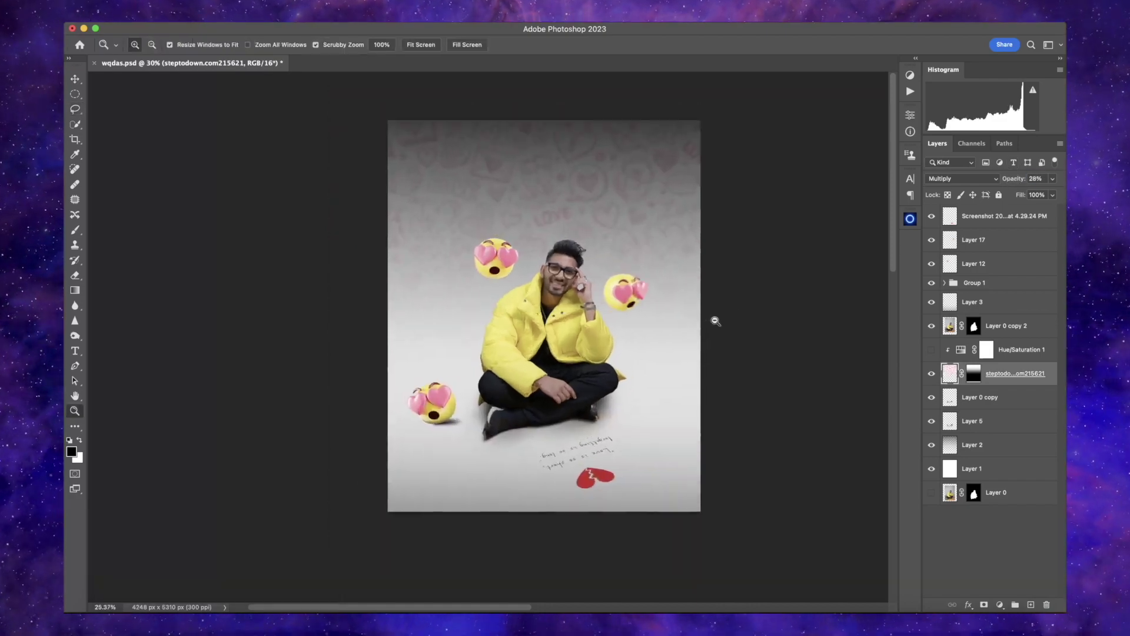
pyautogui.scroll(1, 713, 317)
pyautogui.click(1028, 603)
# Paint a fine white rim light along the man's hair, hand and jacket on Layer 18, alternating brush and eraser.
pyautogui.press('b')
pyautogui.scroll(5, 544, 232)
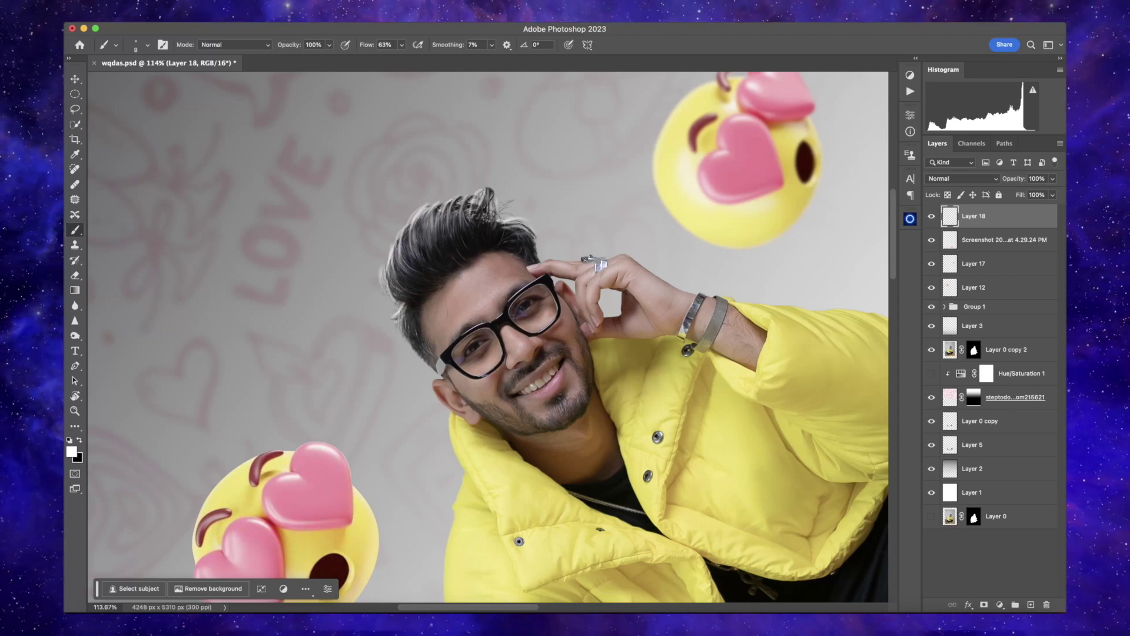
pyautogui.press('e')
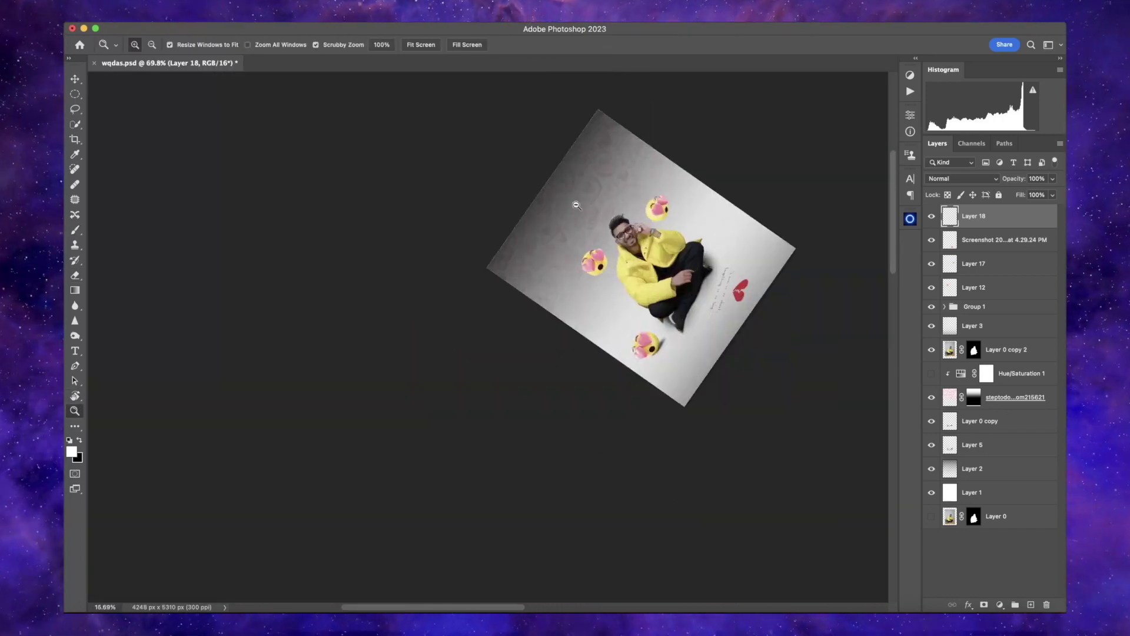
pyautogui.moveTo(633, 245); pyautogui.dragTo(588, 277)
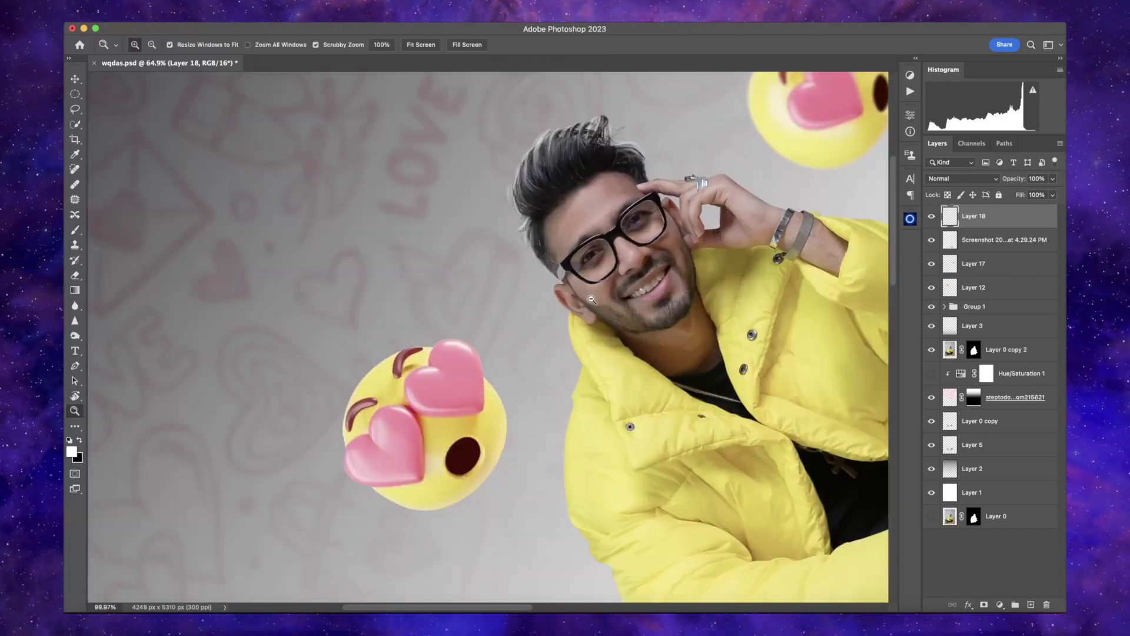
pyautogui.scroll(5, 564, 270)
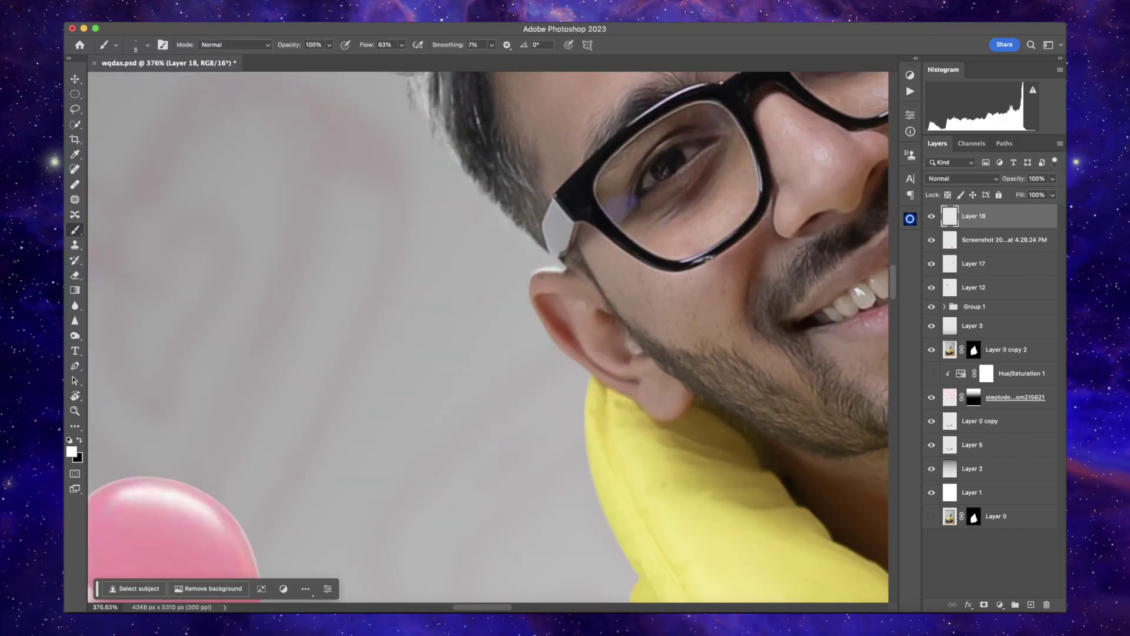
pyautogui.moveTo(533, 286); pyautogui.dragTo(581, 183)
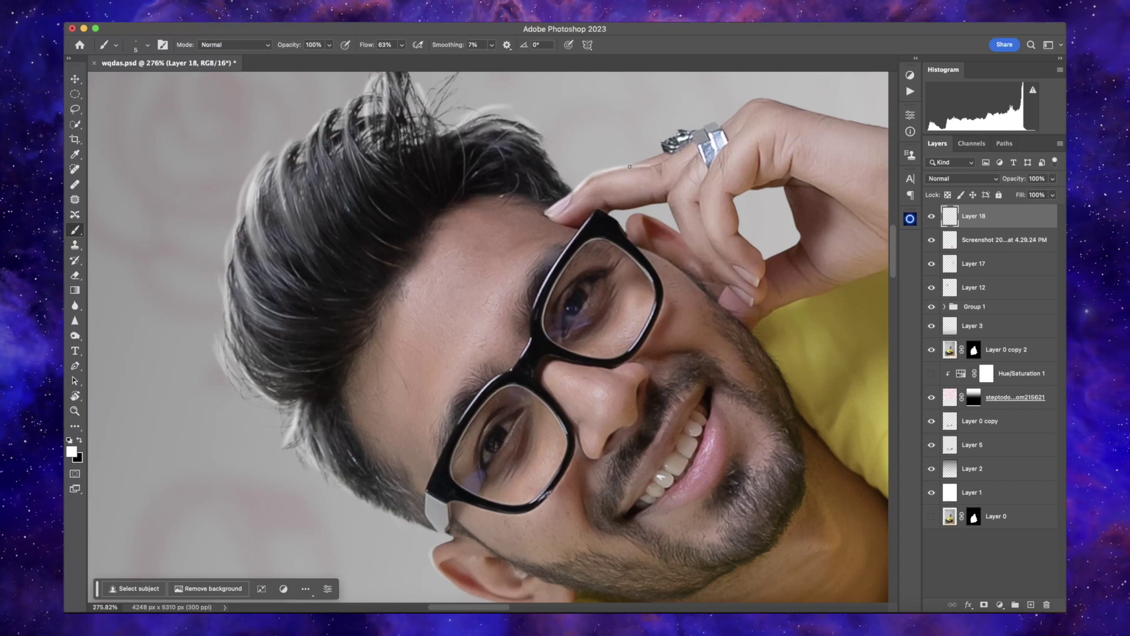
pyautogui.moveTo(630, 166); pyautogui.dragTo(547, 255)
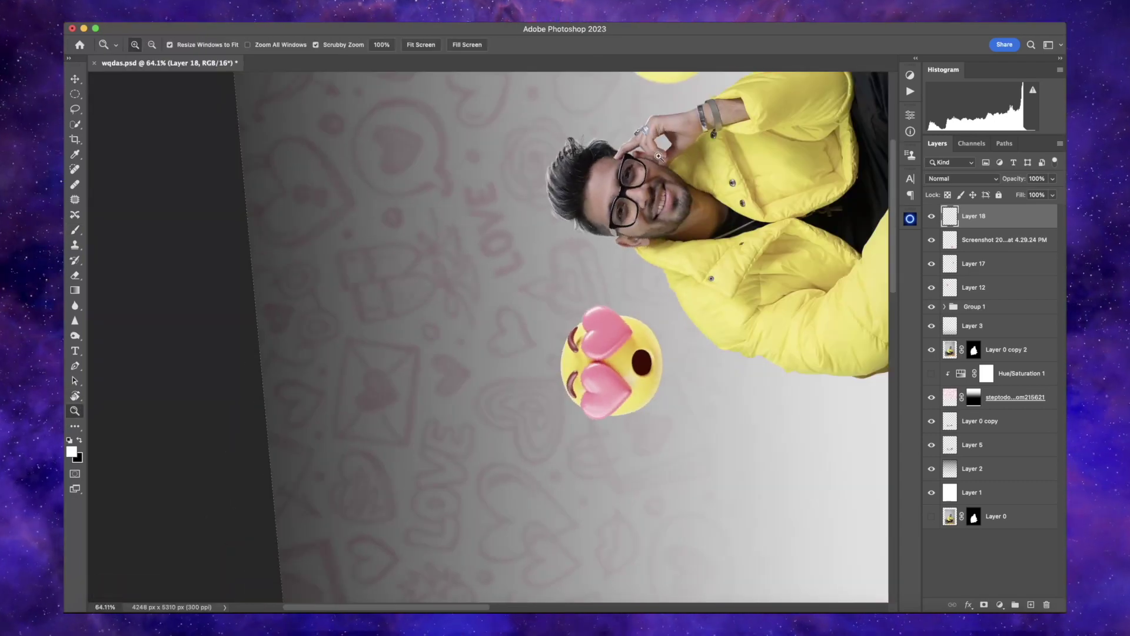
pyautogui.moveTo(722, 192); pyautogui.dragTo(564, 274)
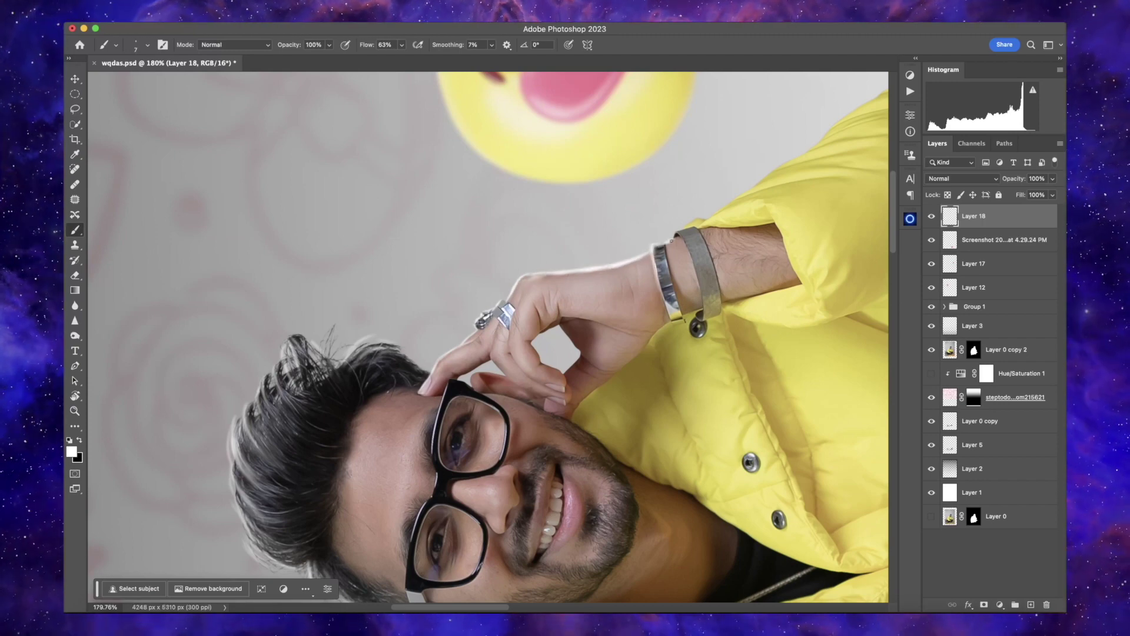
pyautogui.moveTo(681, 230); pyautogui.dragTo(562, 289)
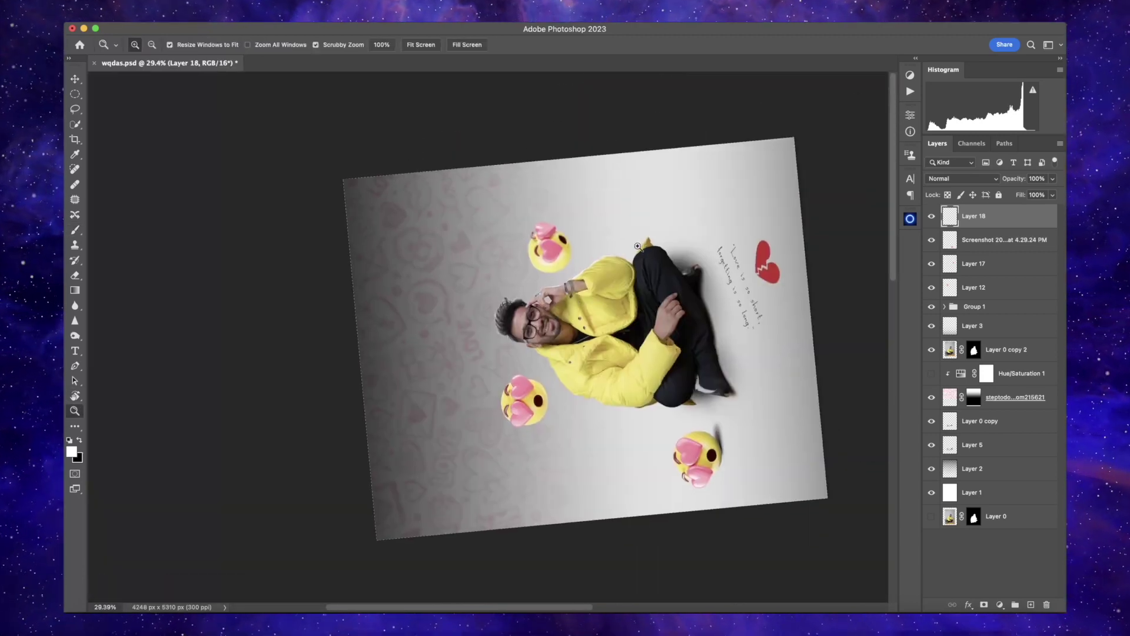
pyautogui.moveTo(803, 150); pyautogui.dragTo(607, 325)
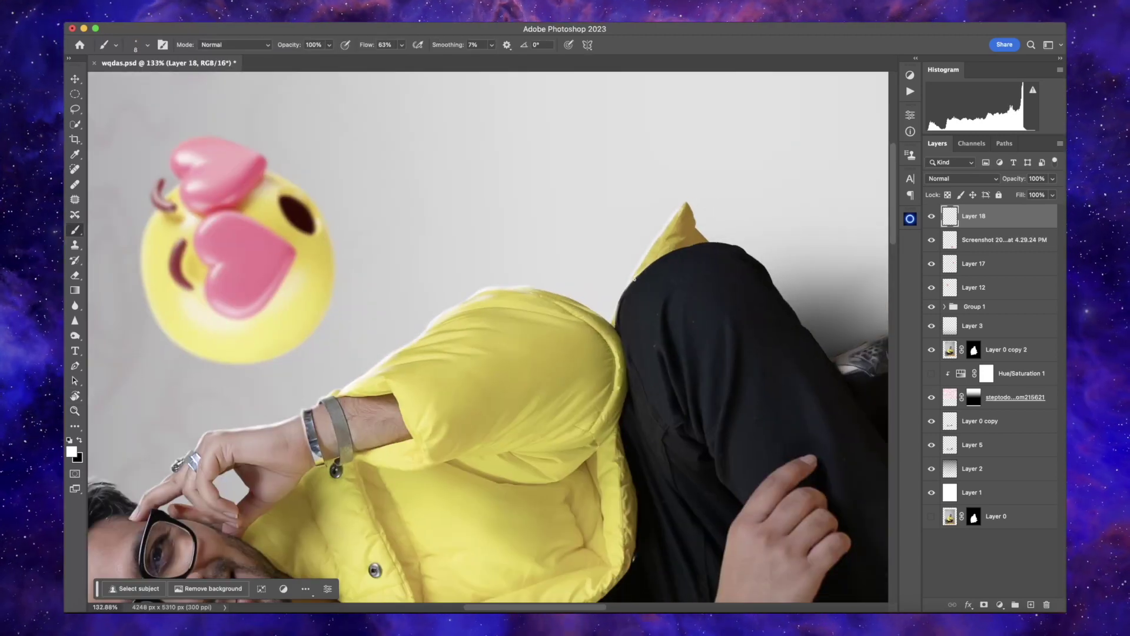
pyautogui.moveTo(705, 242); pyautogui.dragTo(594, 261)
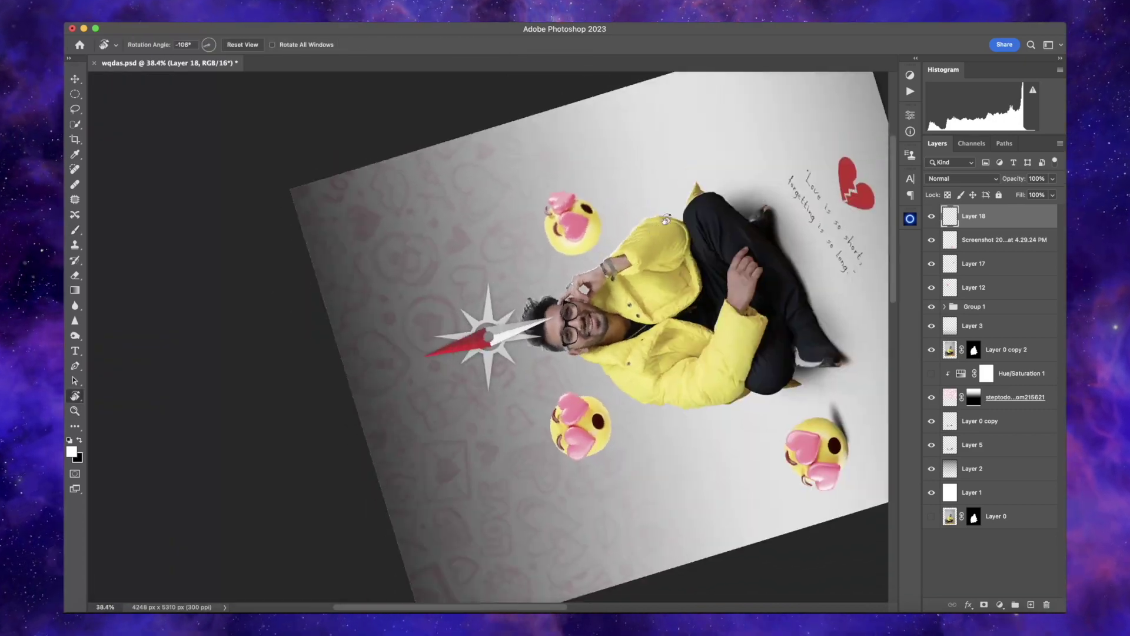
# Refine the rim light around the glasses and hand, alternating brush and eraser.
pyautogui.press('e')
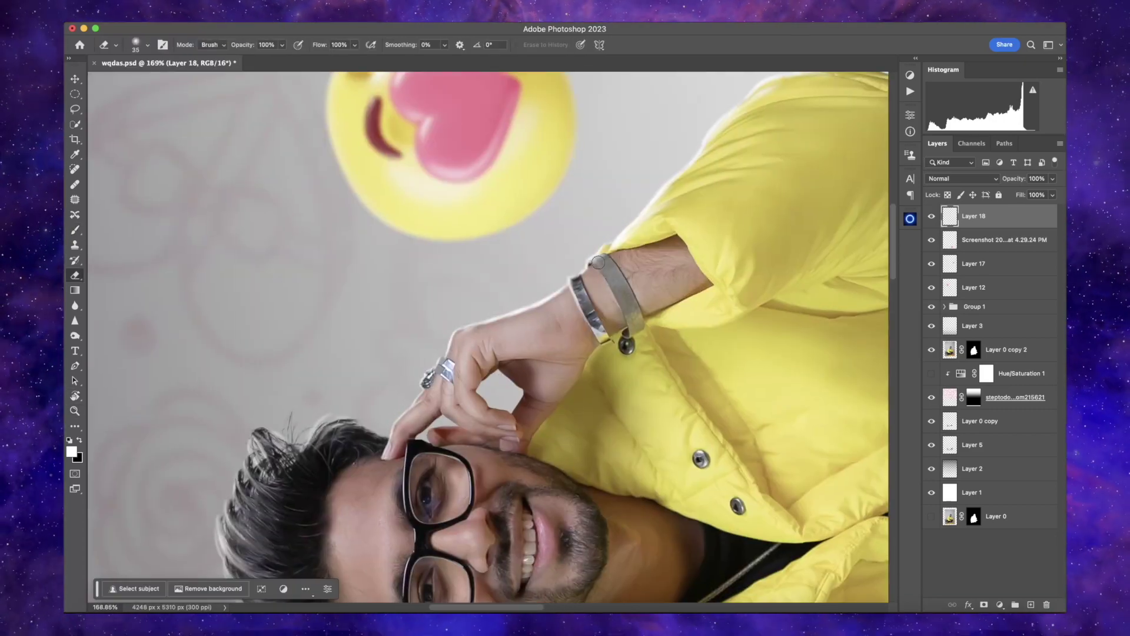
pyautogui.moveTo(599, 264); pyautogui.dragTo(559, 315)
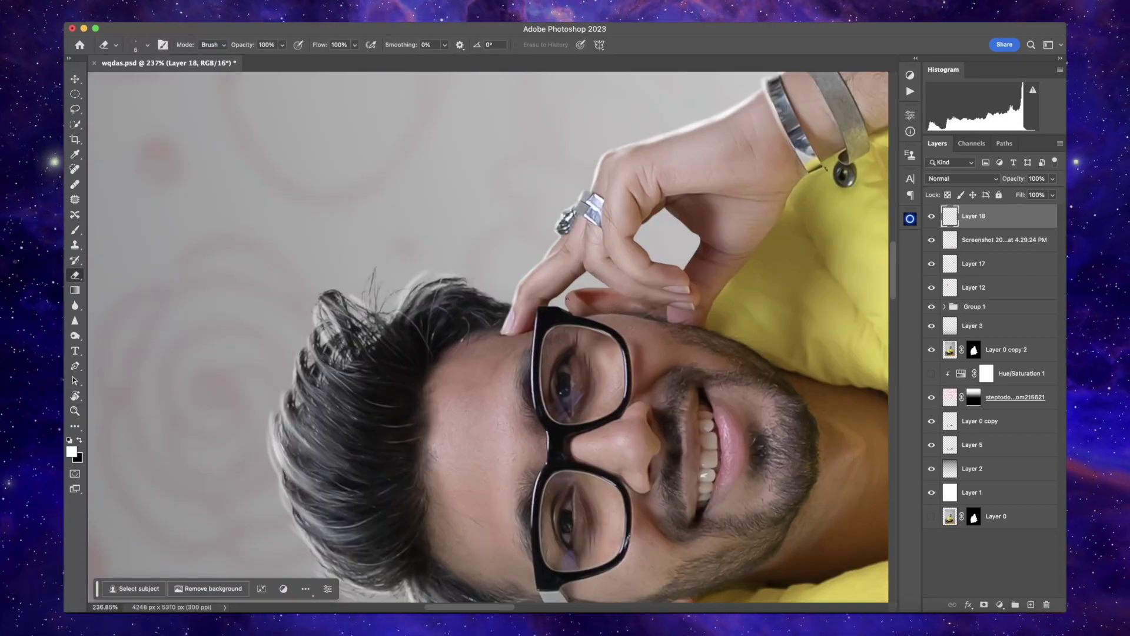
pyautogui.press('b')
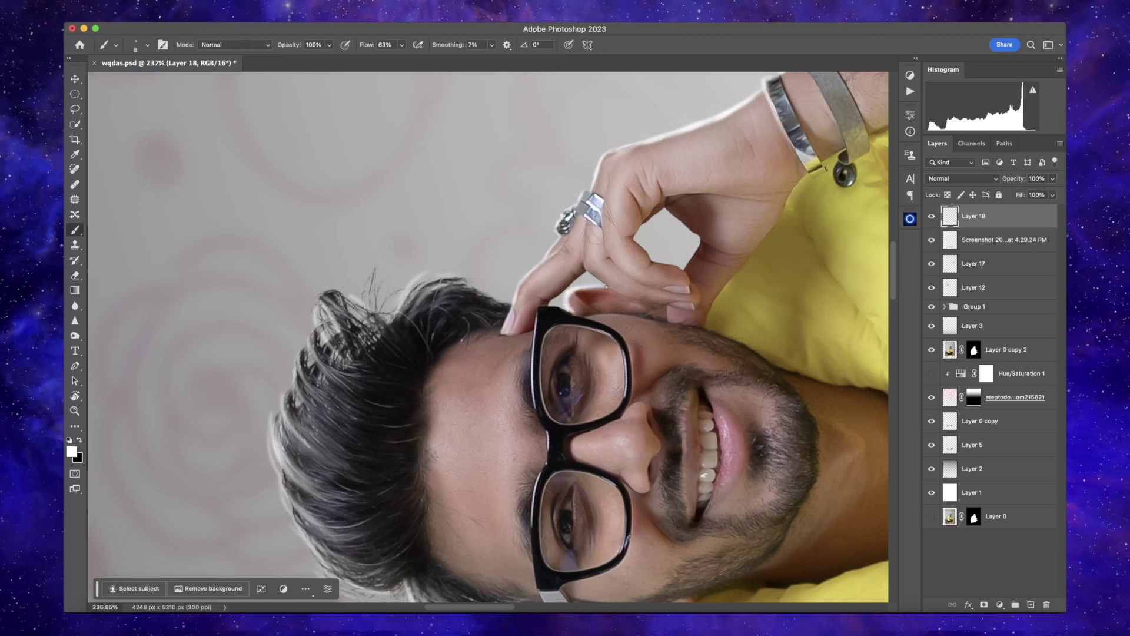
pyautogui.press('e')
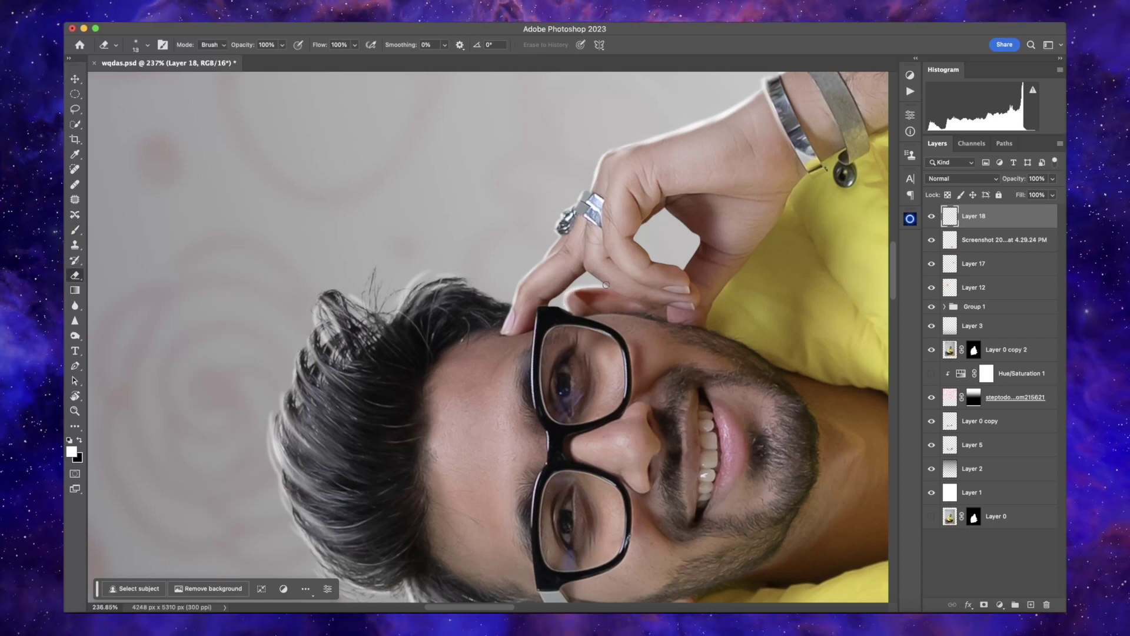
pyautogui.press('b')
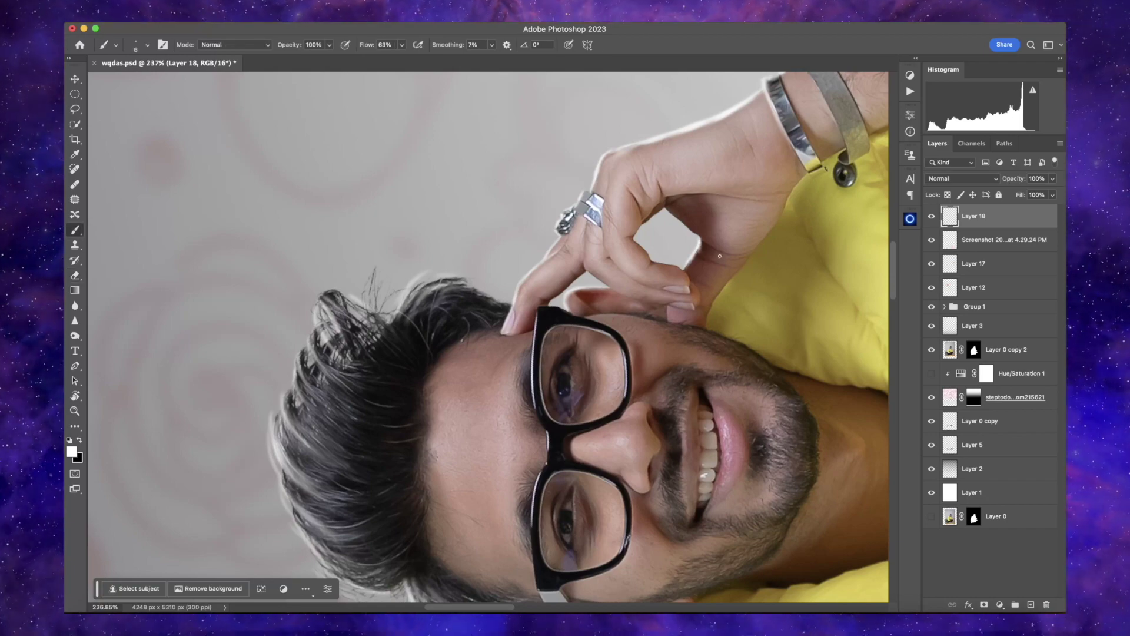
pyautogui.scroll(-3, 719, 256)
pyautogui.scroll(6, 490, 360)
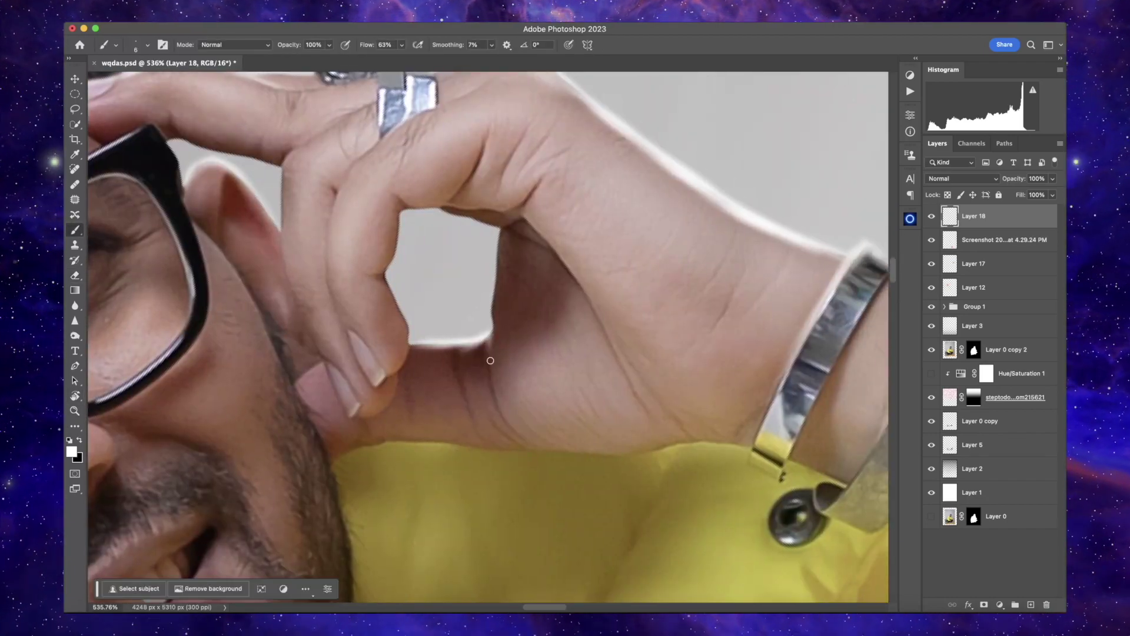
# Paint light along the finger edge with a size 4 brush, undoing the stroke on the crease.
pyautogui.press(']')
pyautogui.press(']')
pyautogui.press(']')
pyautogui.moveTo(464, 388); pyautogui.dragTo(476, 357)
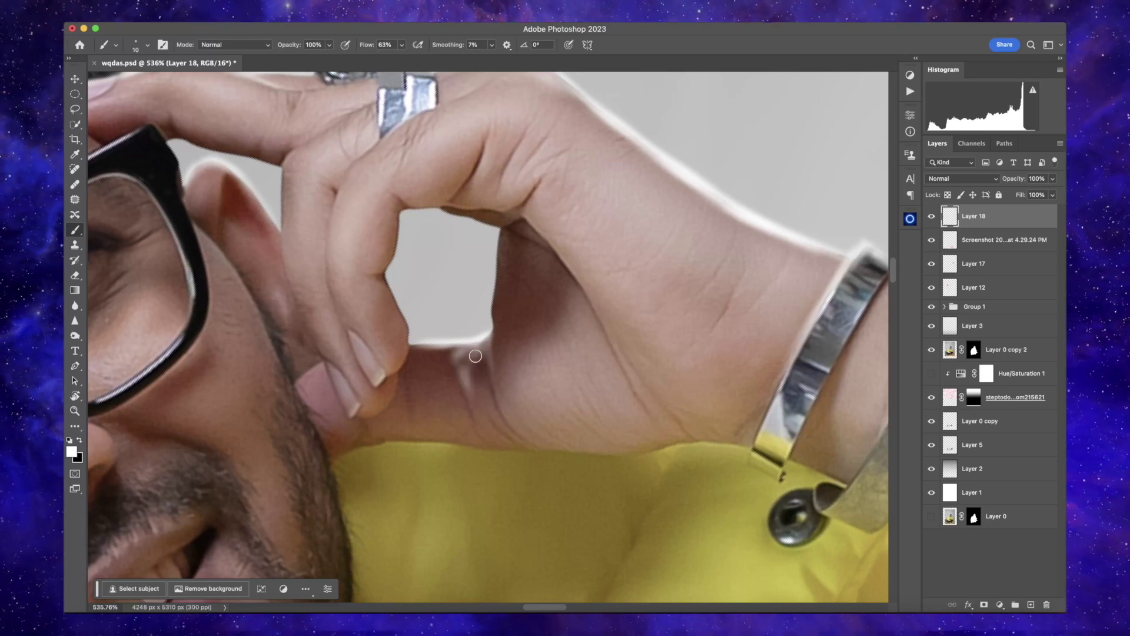
pyautogui.hotkey('ctrl', 'z')
pyautogui.press('[')
pyautogui.press('[')
pyautogui.press('[')
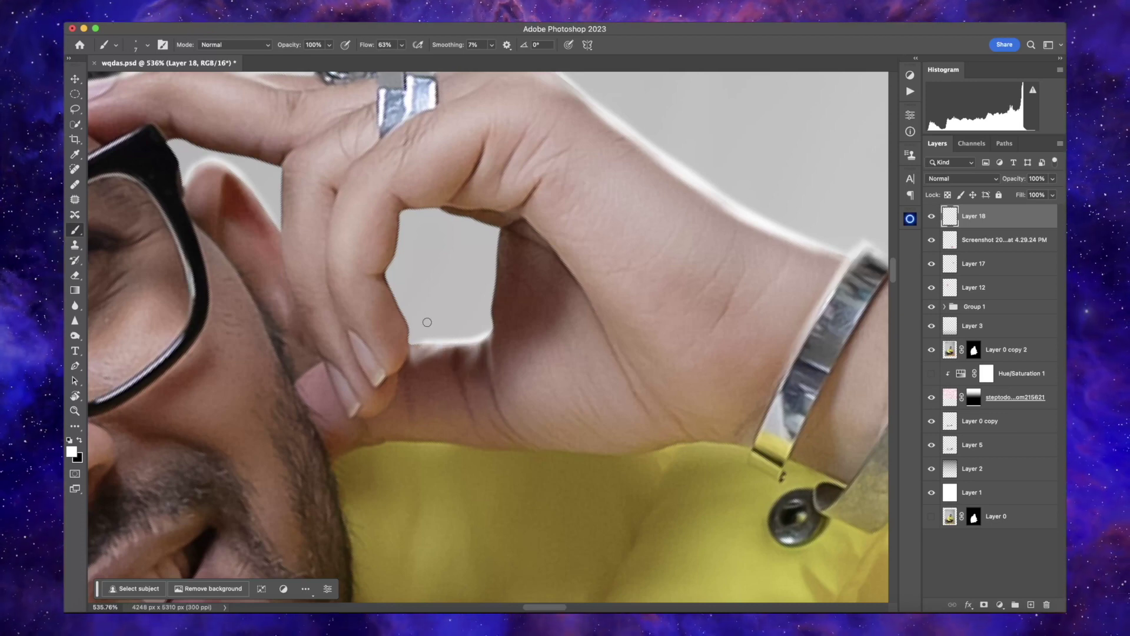
pyautogui.press('[')
pyautogui.press('[')
pyautogui.press('[')
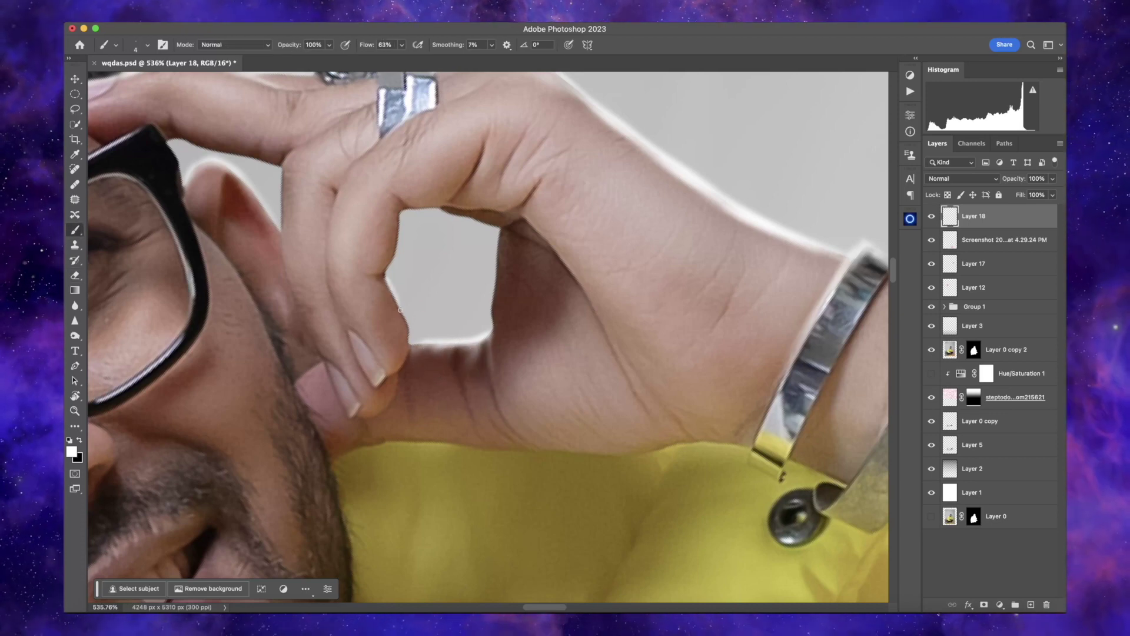
pyautogui.moveTo(400, 310); pyautogui.dragTo(406, 368)
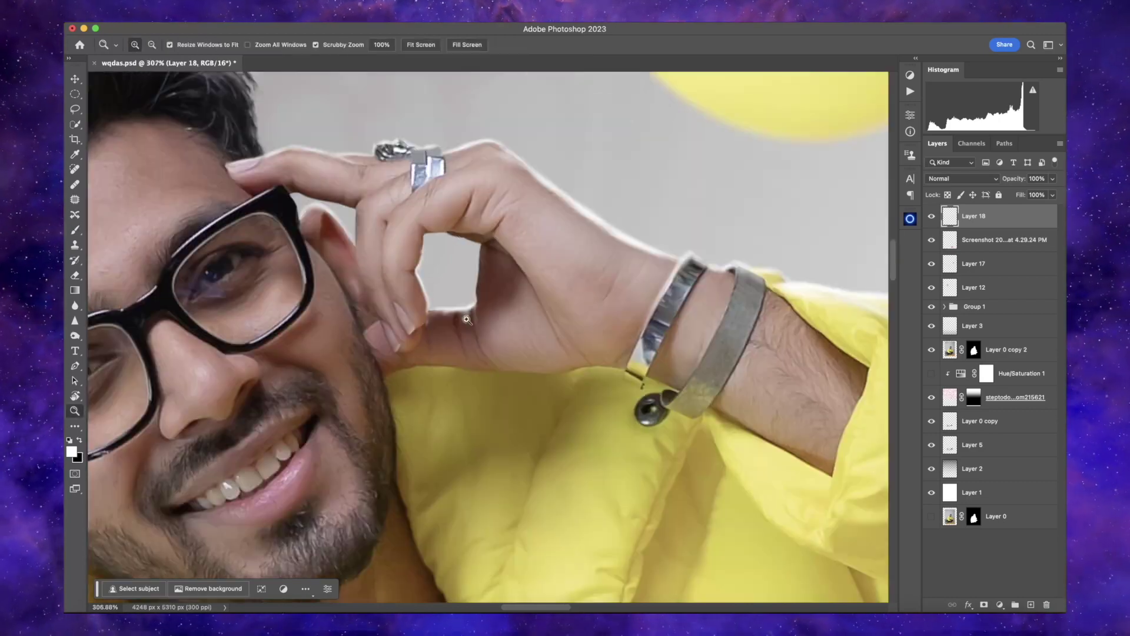
pyautogui.press('z')
pyautogui.moveTo(482, 318); pyautogui.dragTo(516, 318)
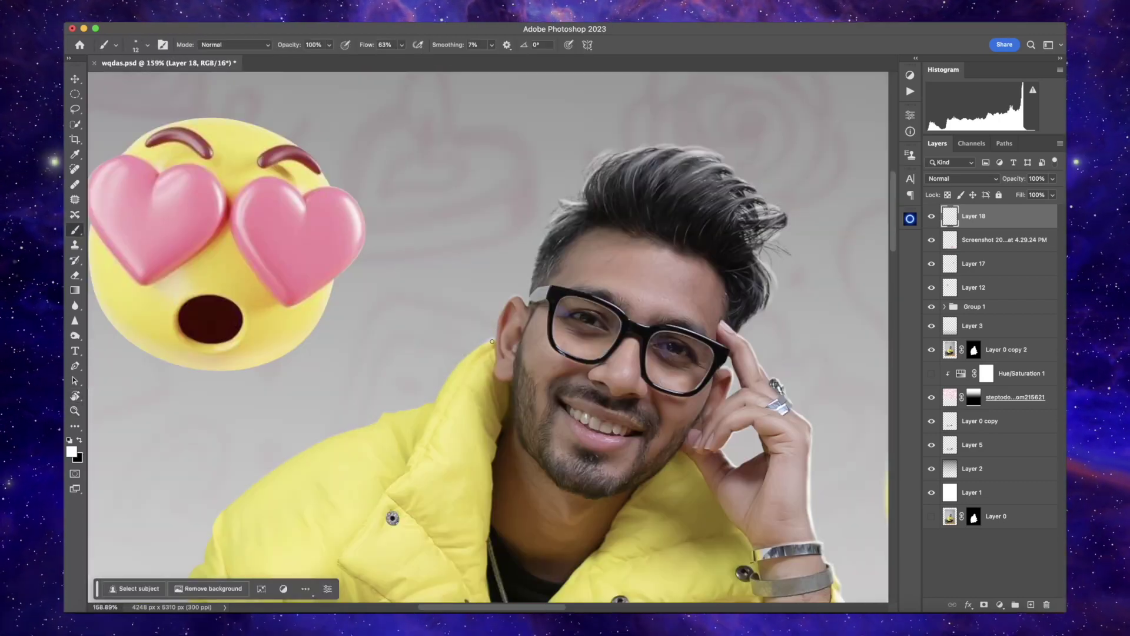
# Extend the rim light down the jacket's left outline toward the crossed legs.
pyautogui.press('[')
pyautogui.press('[')
pyautogui.press('[')
pyautogui.moveTo(444, 386)
pyautogui.mouseDown()
pyautogui.moveTo(575, 302)
pyautogui.moveTo(420, 354)
pyautogui.moveTo(355, 422)
pyautogui.moveTo(346, 465)
pyautogui.mouseUp()
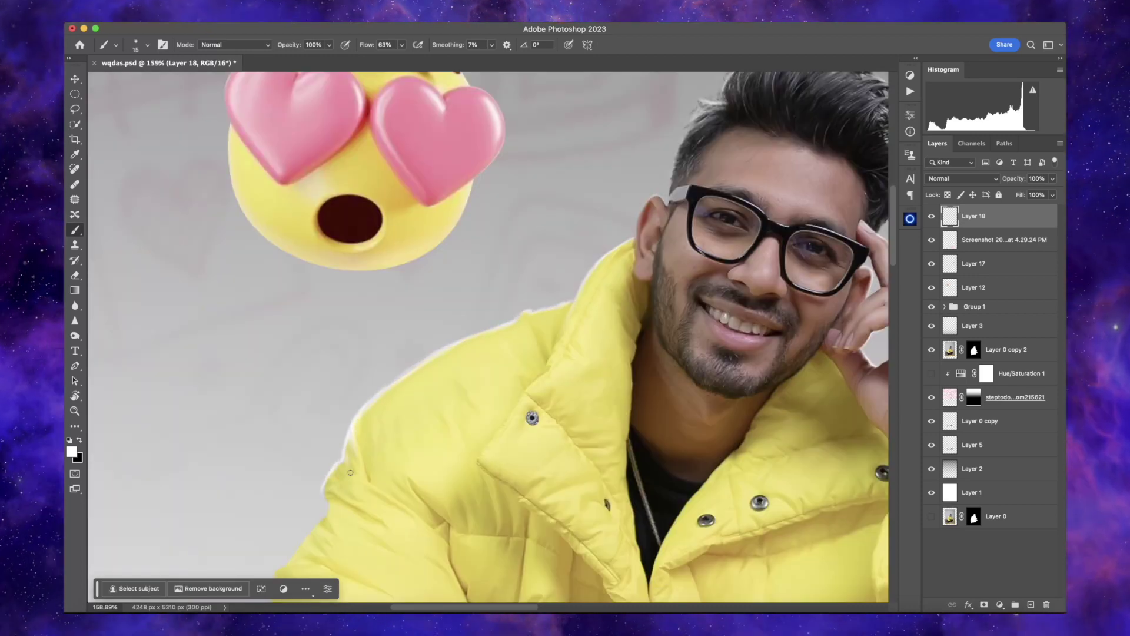
pyautogui.scroll(-3, 335, 412)
pyautogui.press(']')
pyautogui.press(']')
pyautogui.press(']')
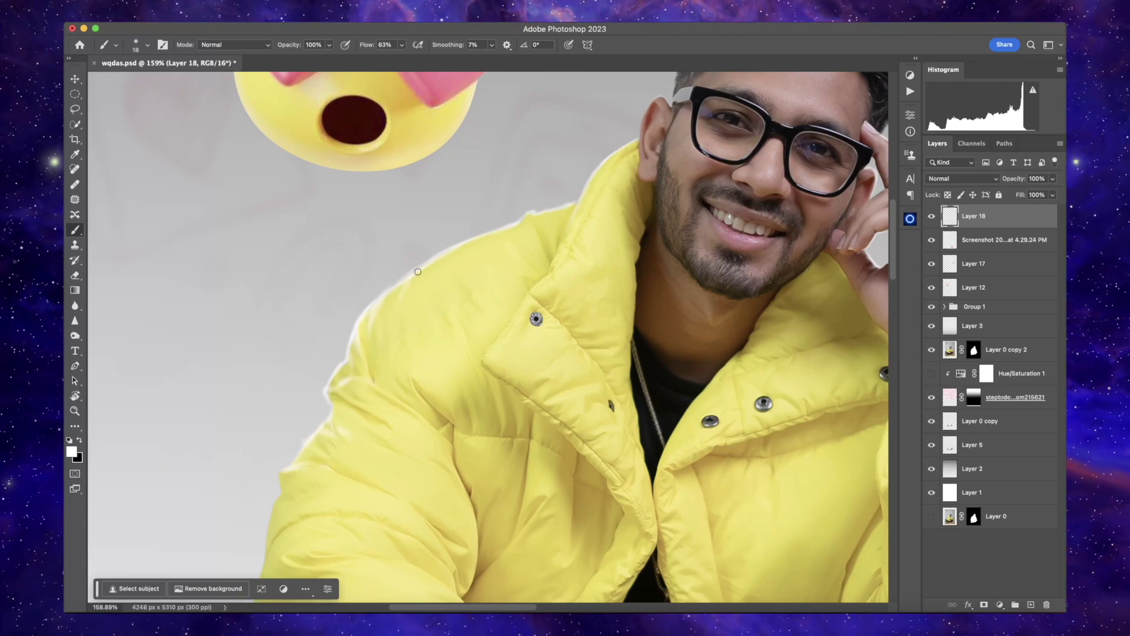
pyautogui.press(']')
pyautogui.press(']')
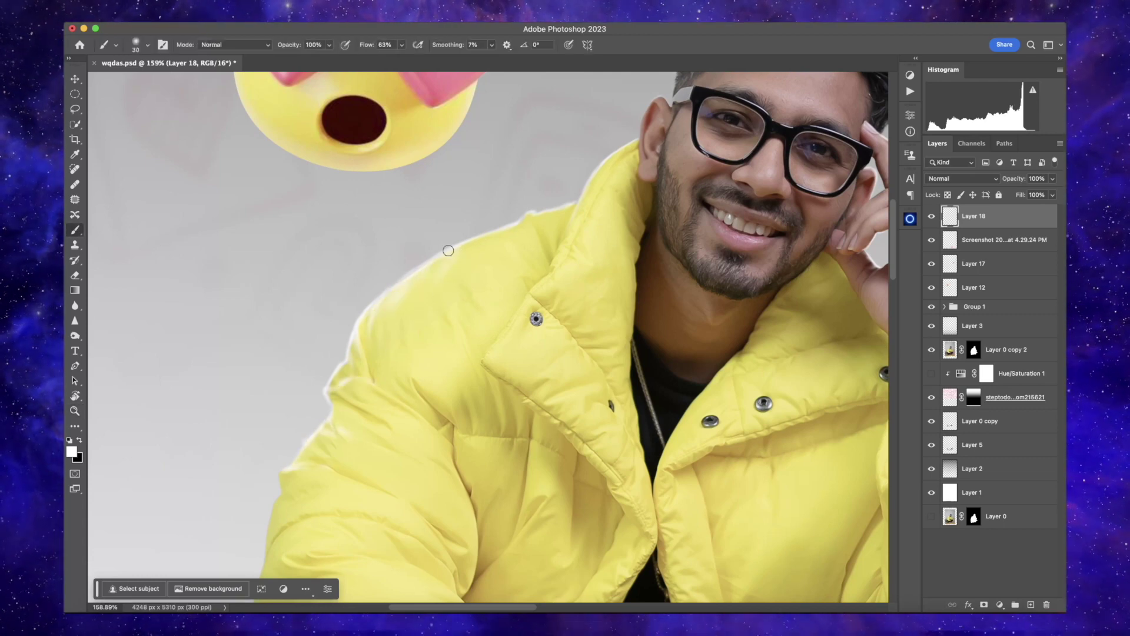
pyautogui.press('super+0')
pyautogui.scroll(5, 480, 316)
pyautogui.moveTo(405, 333); pyautogui.dragTo(395, 359)
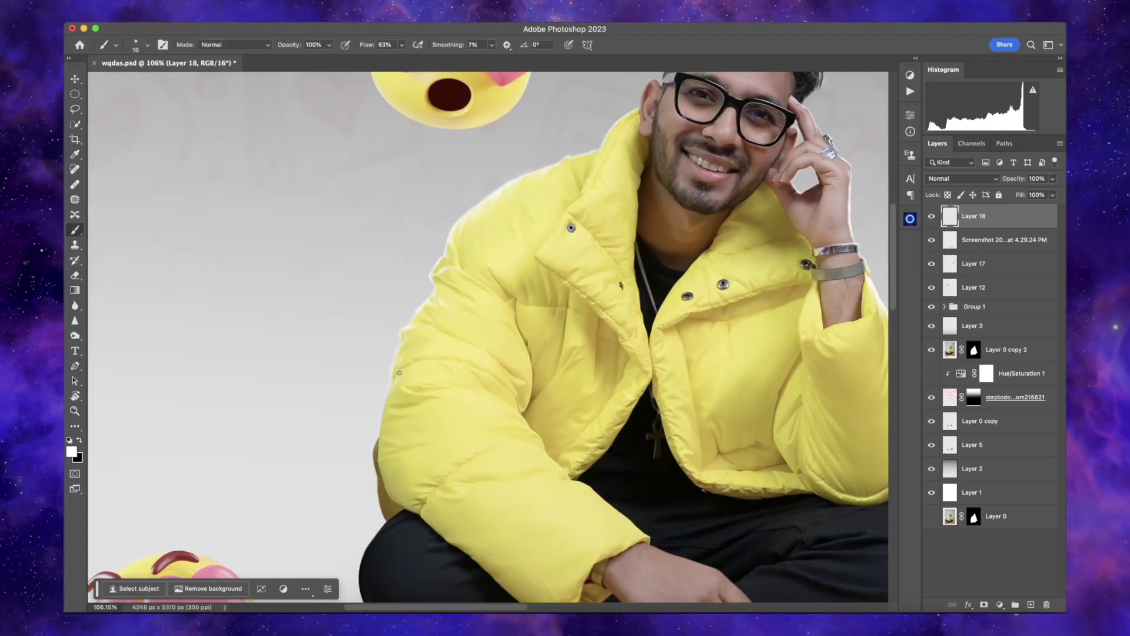
pyautogui.scroll(-3, 391, 374)
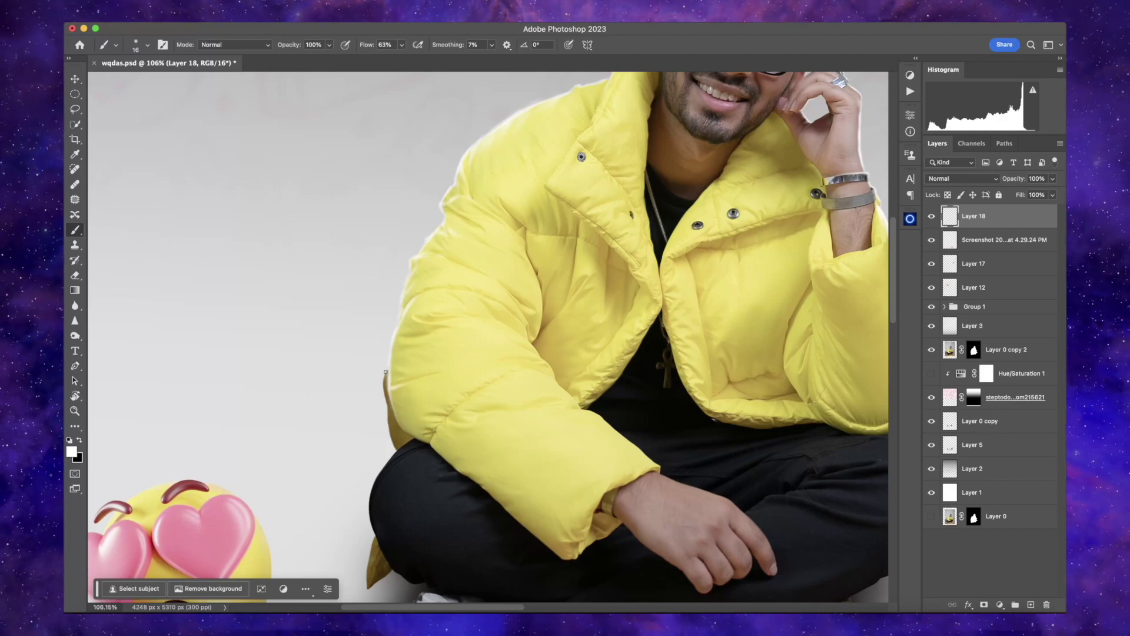
pyautogui.scroll(-3, 385, 399)
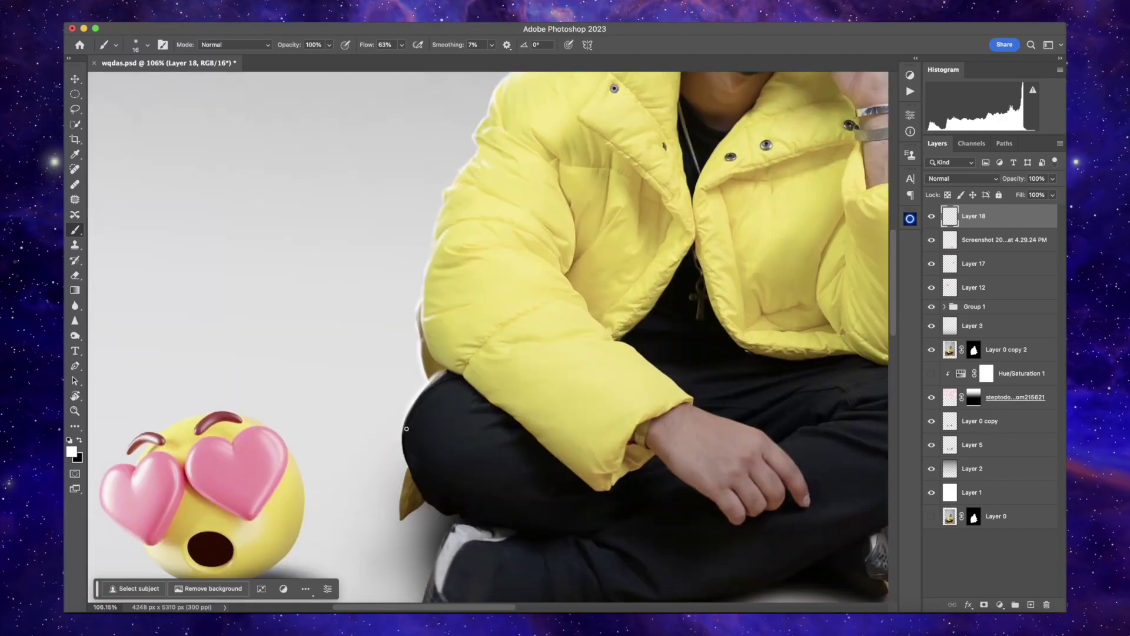
pyautogui.scroll(-5, 410, 487)
pyautogui.press('e')
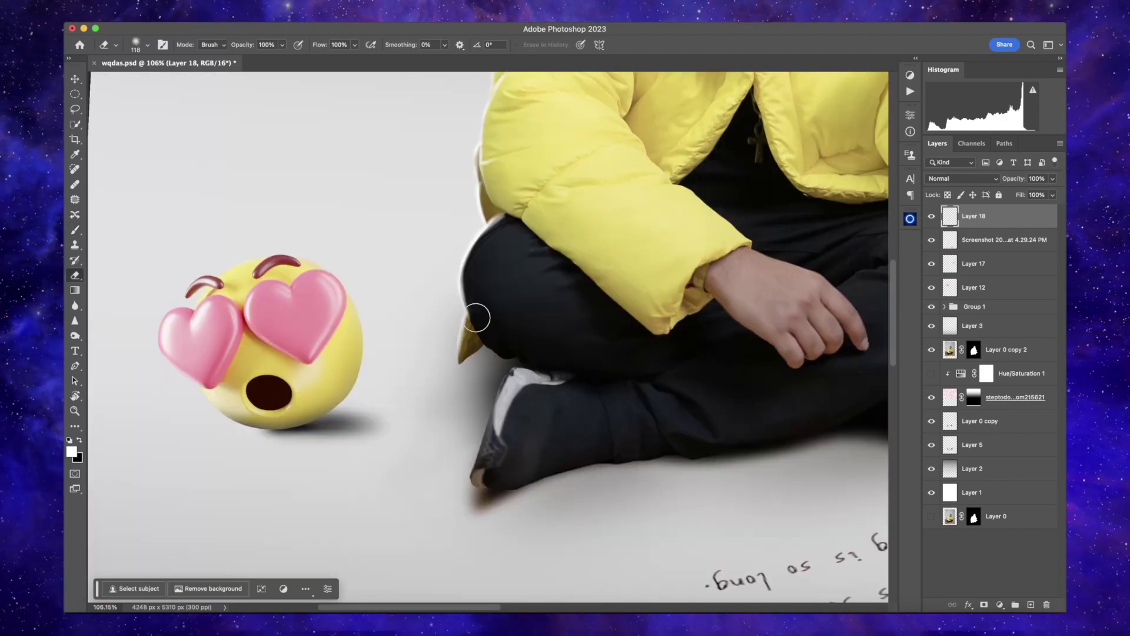
pyautogui.hotkey('ctrl', '0')
pyautogui.scroll(5, 449, 237)
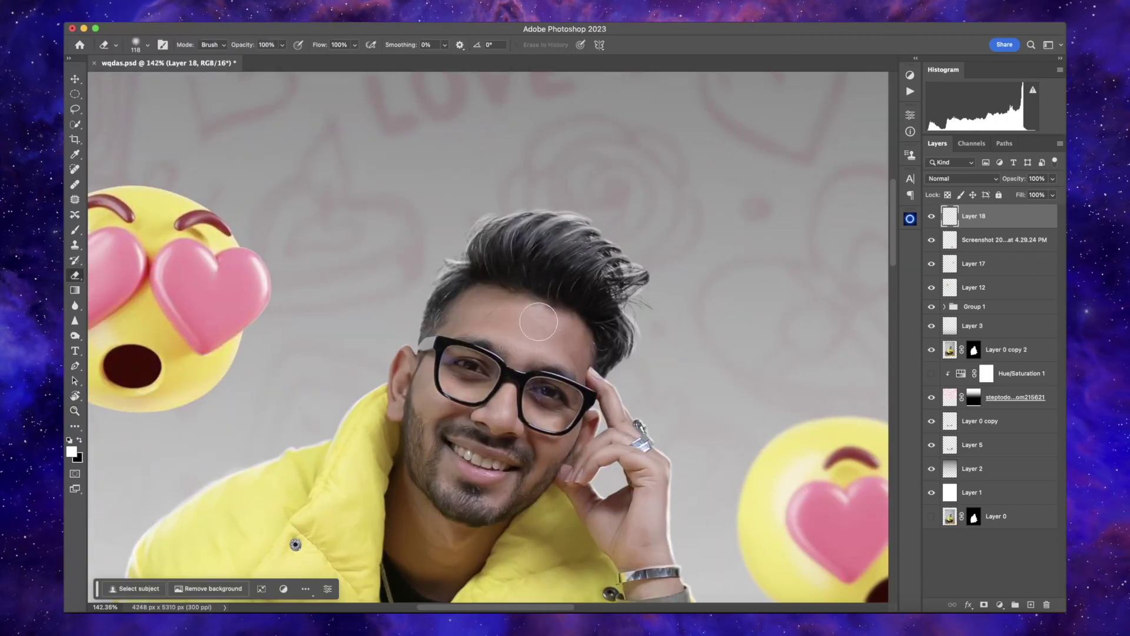
# Invert the Curves 1 mask to black and paint white to brighten the right emoji.
pyautogui.hotkey('ctrl', 'i')
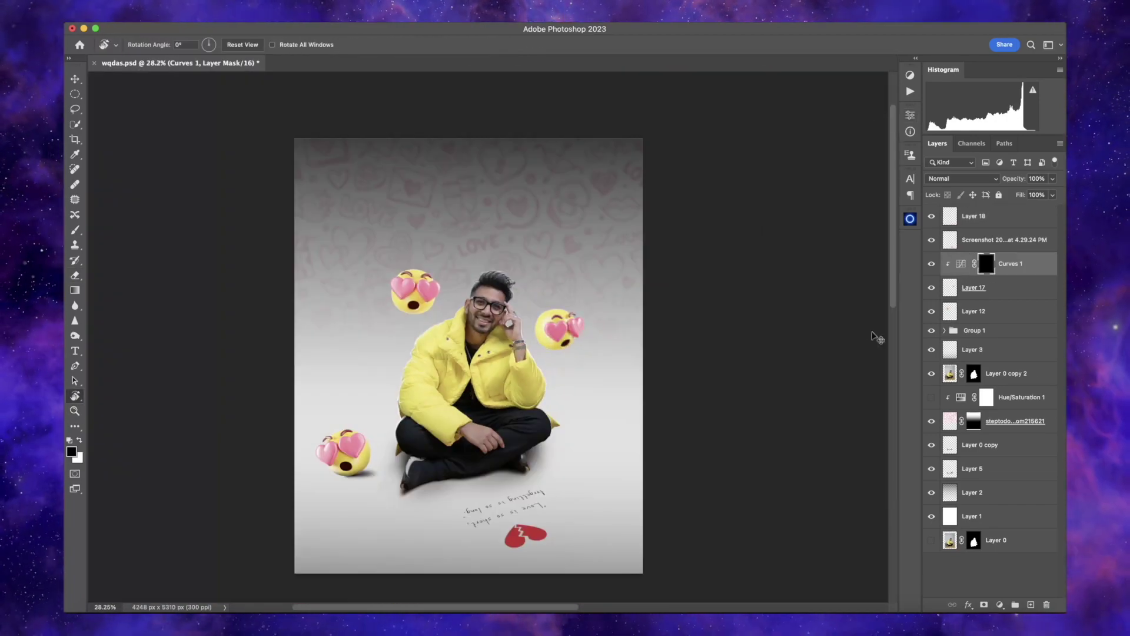
pyautogui.press('b')
pyautogui.moveTo(588, 338); pyautogui.dragTo(573, 300)
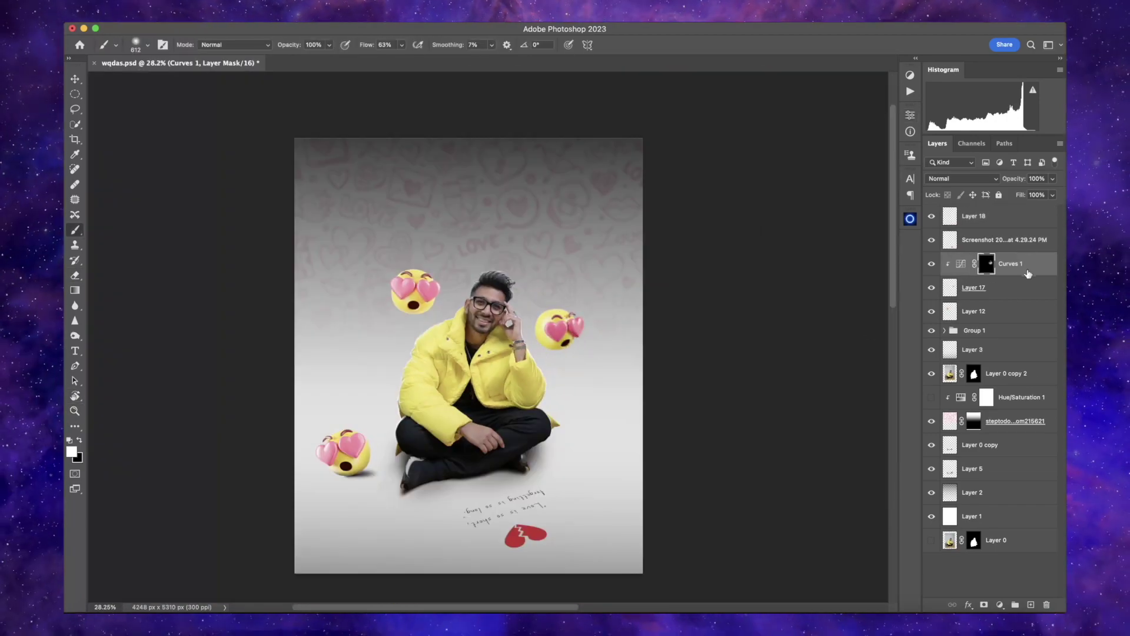
# Duplicate Curves 1 onto Layer 12 and move its mask's bright spot onto the left emoji.
pyautogui.moveTo(1027, 274); pyautogui.dragTo(1028, 300)
pyautogui.hotkey('ctrl', 't')
pyautogui.moveTo(592, 262)
pyautogui.mouseDown()
pyautogui.moveTo(456, 276)
pyautogui.moveTo(430, 264)
pyautogui.mouseUp()
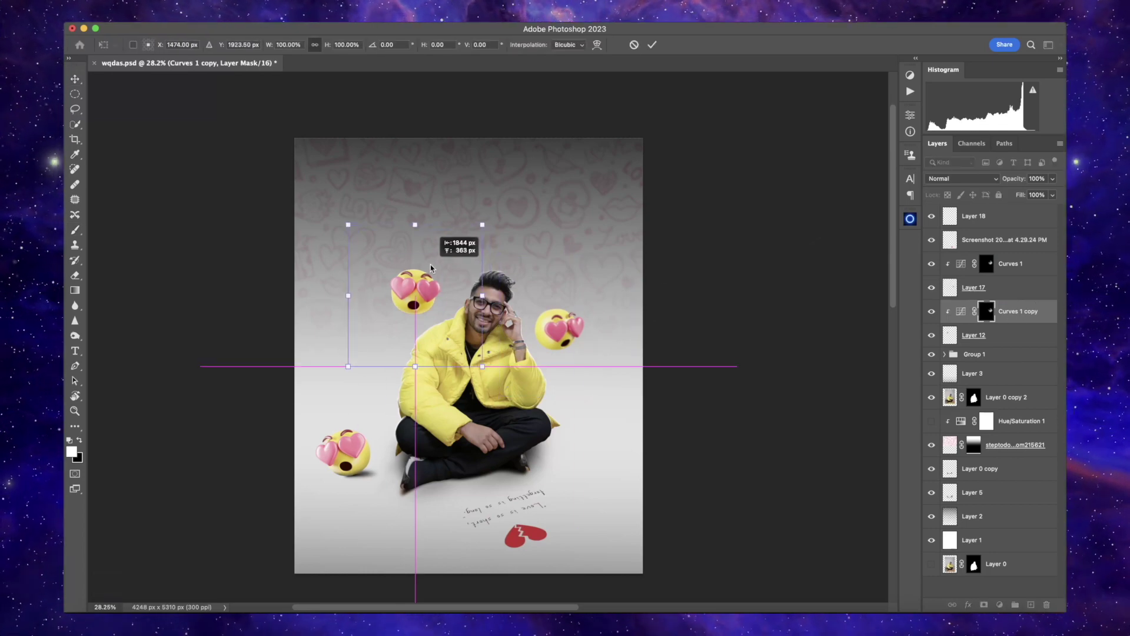
pyautogui.click(652, 44)
# Touch up the Curves 1 copy mask with small painted spots and review the full composition.
pyautogui.press('b')
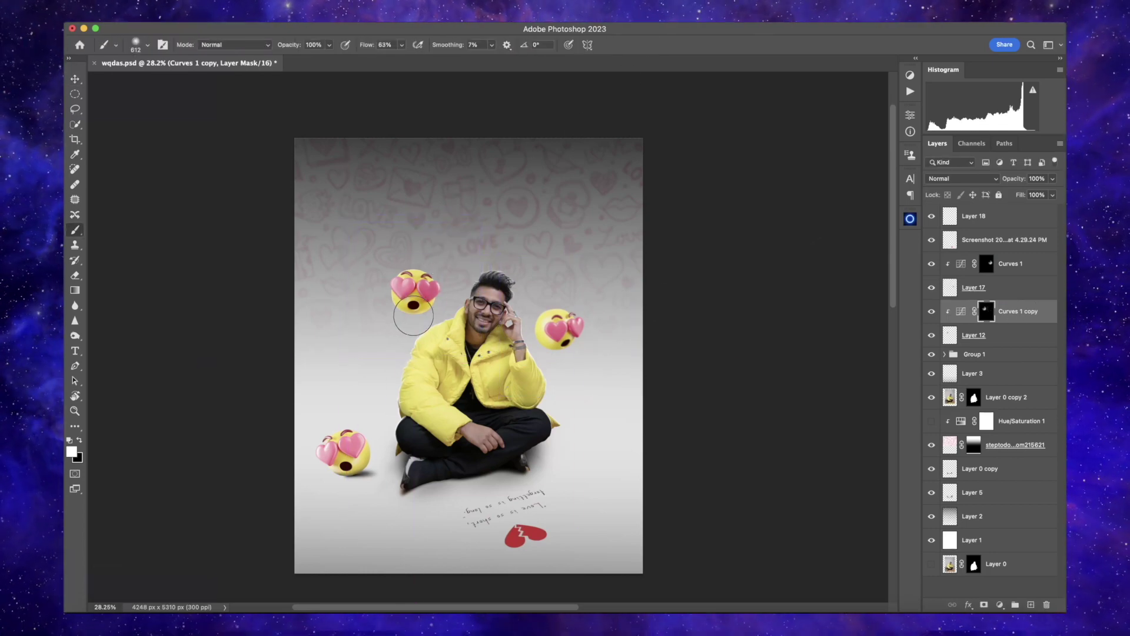
pyautogui.scroll(-1, 448, 292)
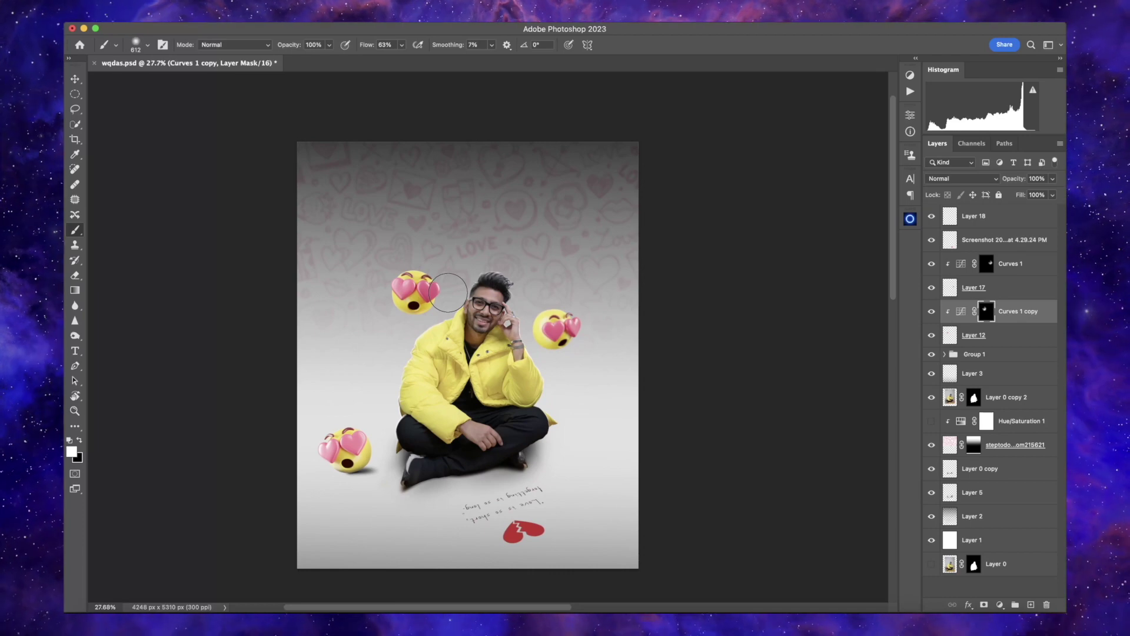
pyautogui.scroll(1, 448, 292)
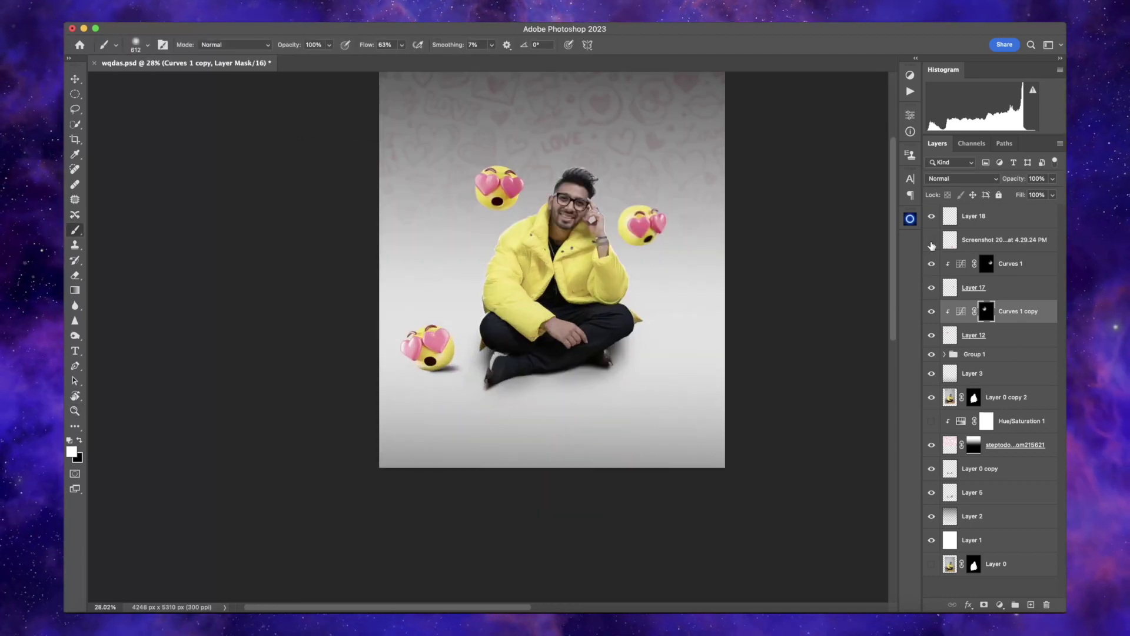
pyautogui.press('z')
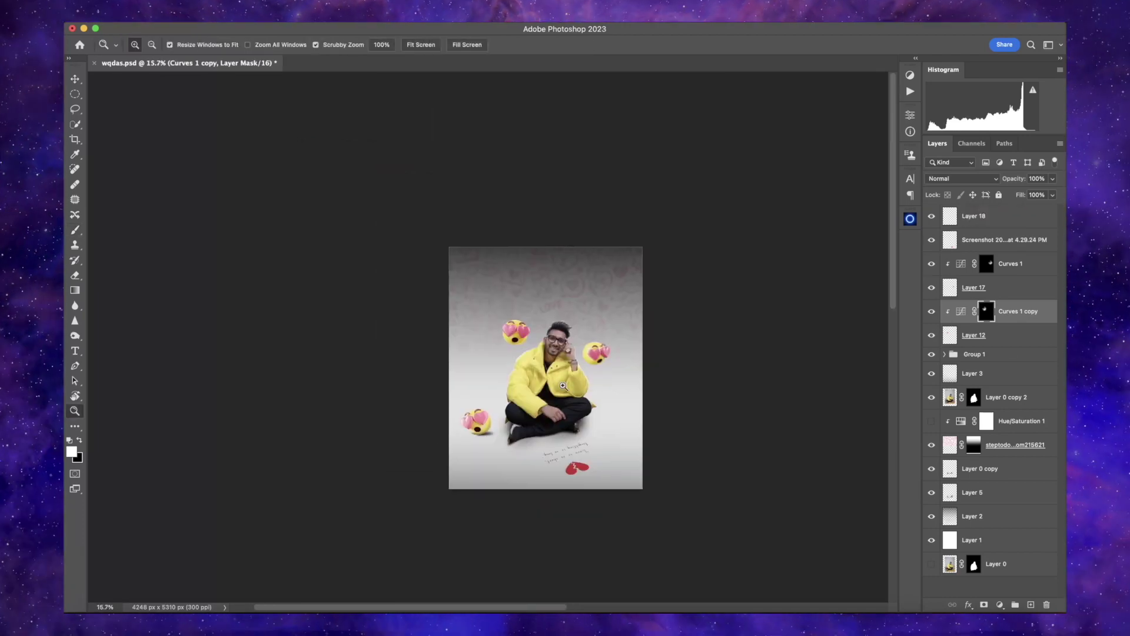
pyautogui.moveTo(626, 303)
pyautogui.mouseDown()
pyautogui.moveTo(656, 371)
pyautogui.moveTo(523, 281)
pyautogui.mouseUp()
pyautogui.press('b')
pyautogui.click(974, 216)
pyautogui.press('z')
pyautogui.scroll(3, 524, 282)
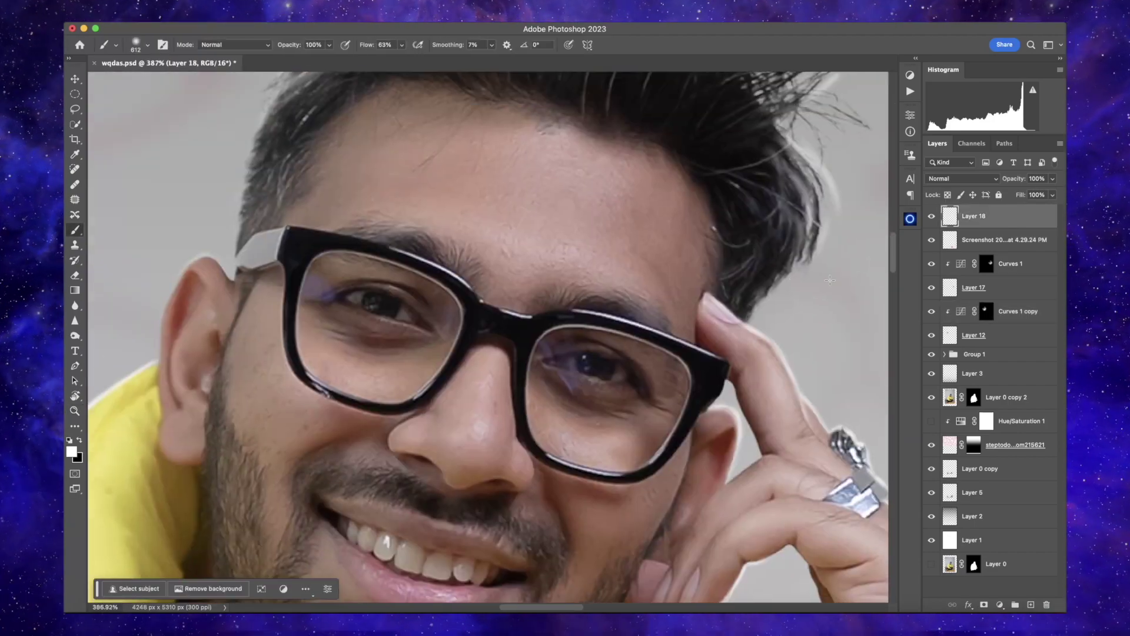
pyautogui.click(950, 398)
# Spot-heal blemishes on the forehead, near the brow and on the cheeks under the glasses.
pyautogui.press('j')
pyautogui.moveTo(591, 268); pyautogui.dragTo(618, 264)
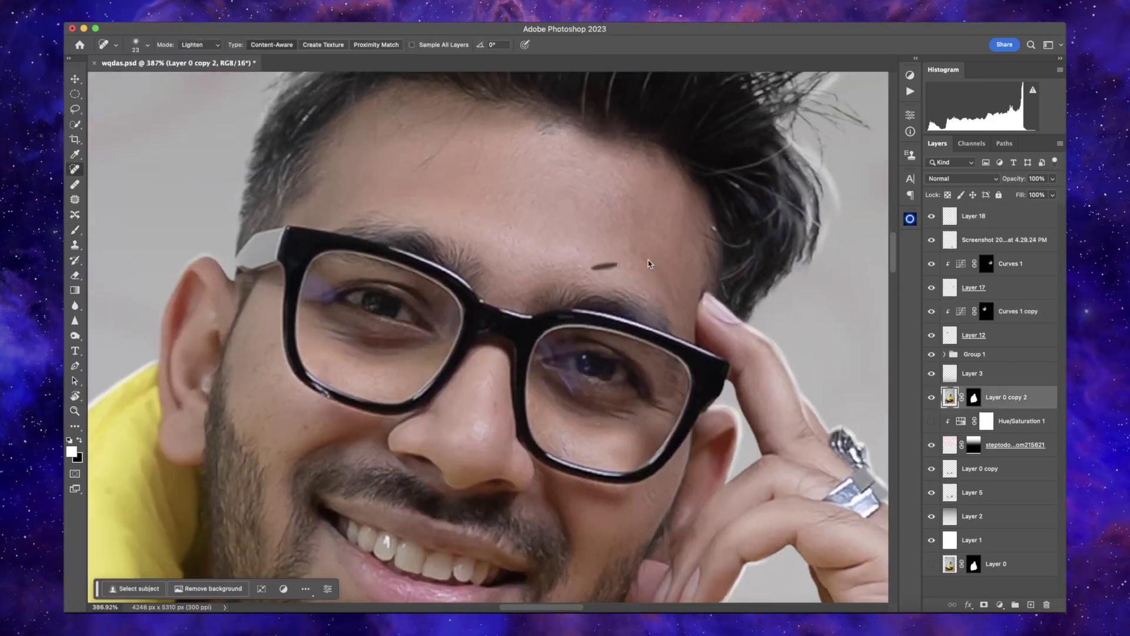
pyautogui.click(589, 174)
pyautogui.scroll(-3, 546, 256)
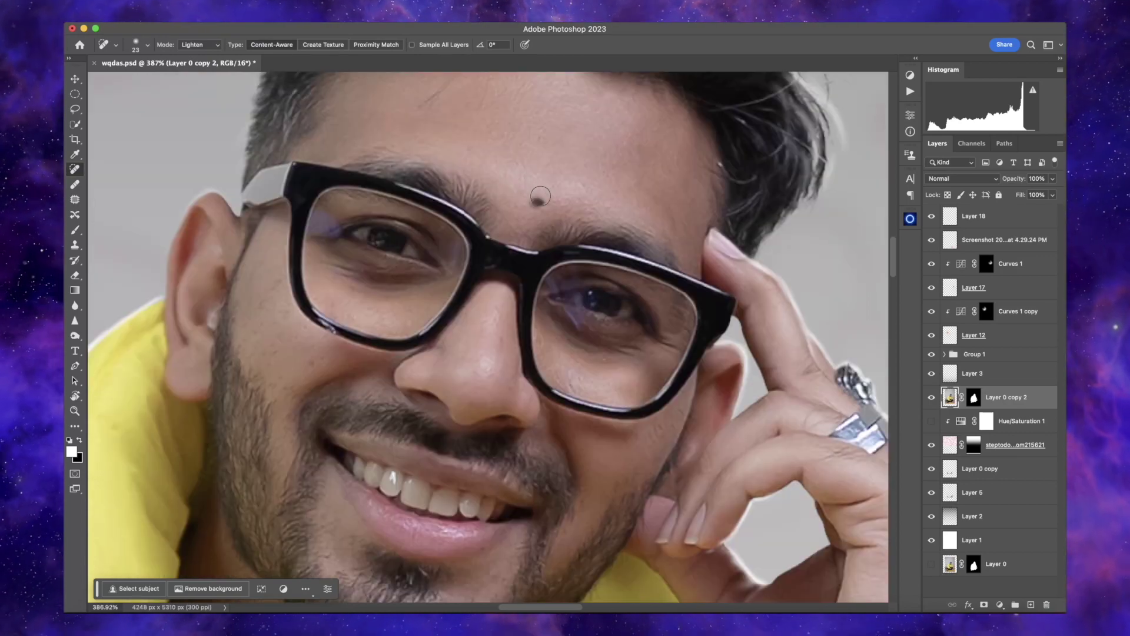
pyautogui.scroll(-1, 479, 134)
pyautogui.click(290, 306)
pyautogui.click(355, 278)
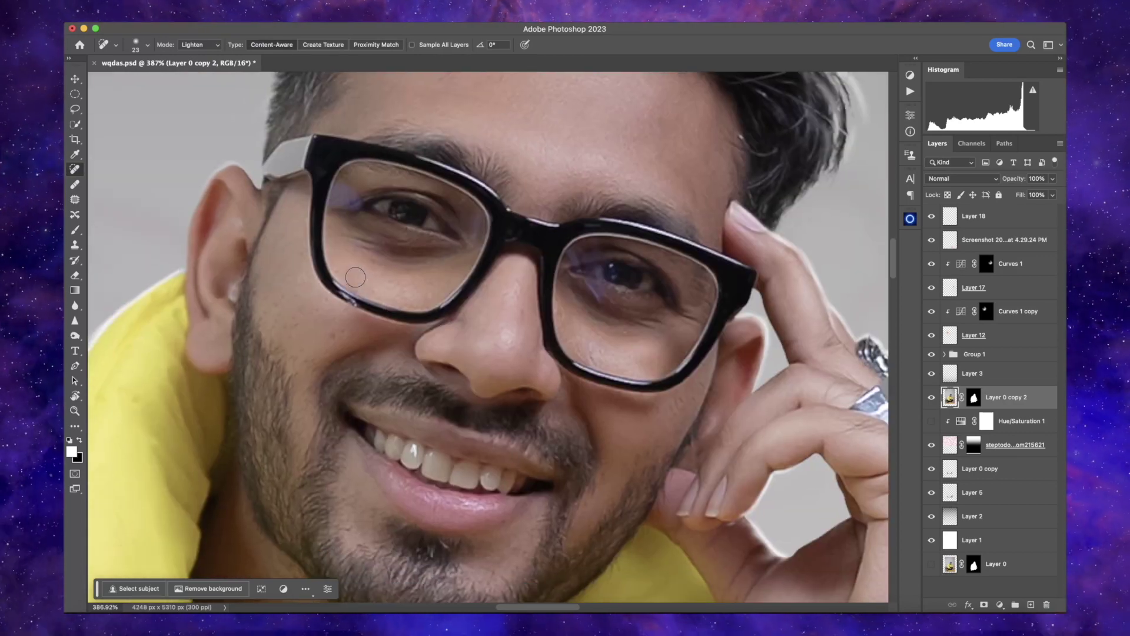
pyautogui.click(400, 291)
pyautogui.click(310, 362)
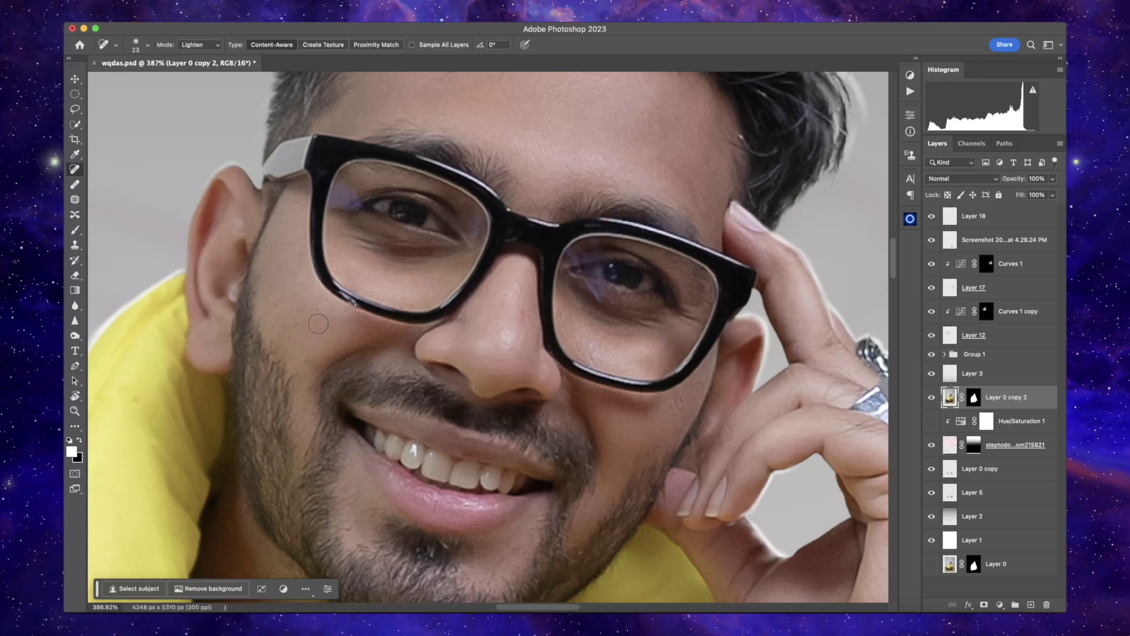
# Heal the remaining cheek spot and a spot in the beard.
pyautogui.scroll(1, 306, 324)
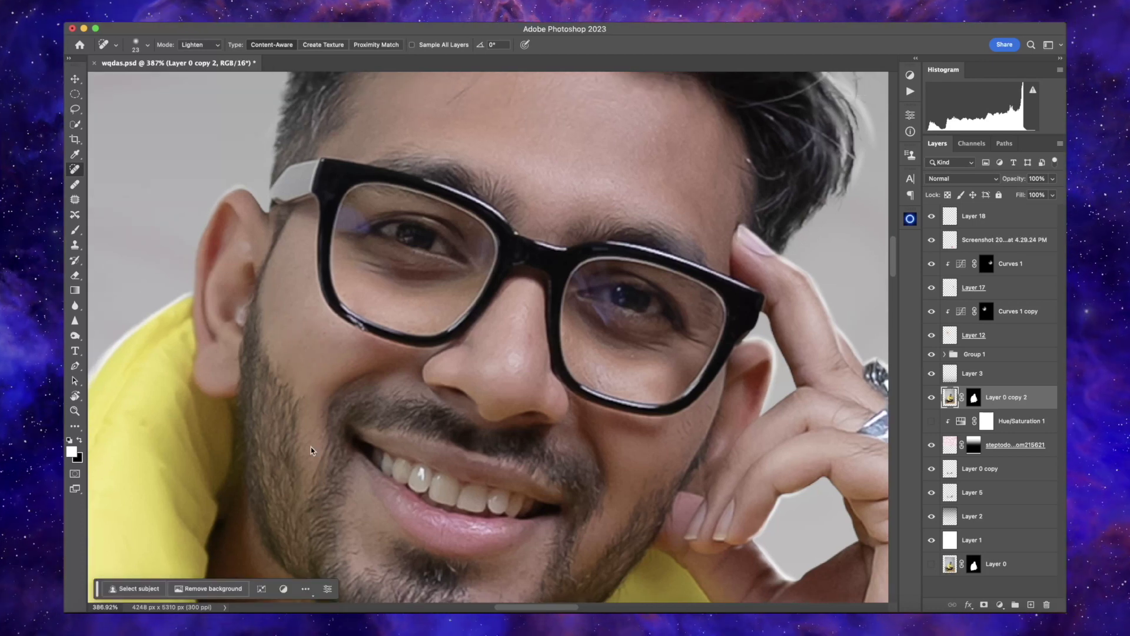
pyautogui.click(321, 421)
pyautogui.click(357, 533)
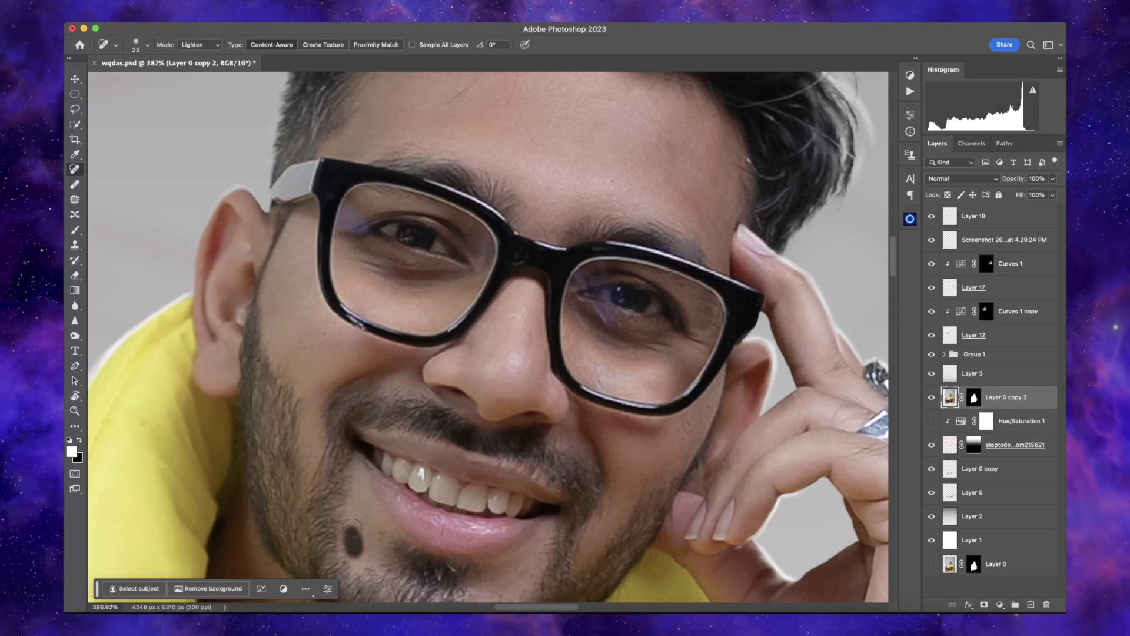
pyautogui.scroll(-3, 382, 542)
pyautogui.hscroll(2, 381, 542)
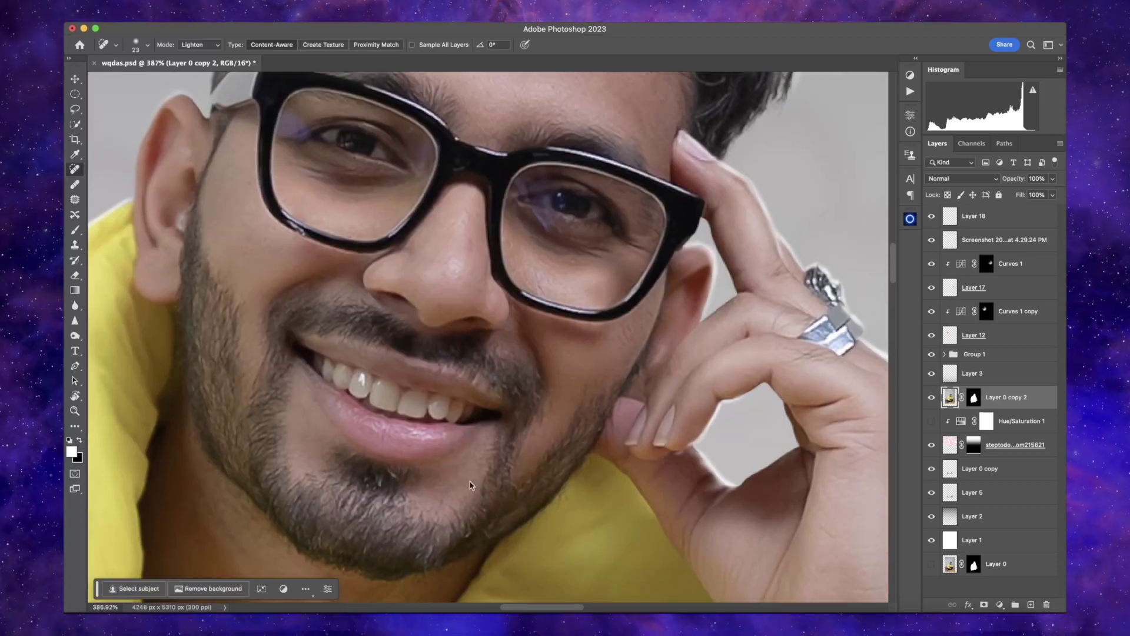
pyautogui.moveTo(587, 411); pyautogui.dragTo(562, 260)
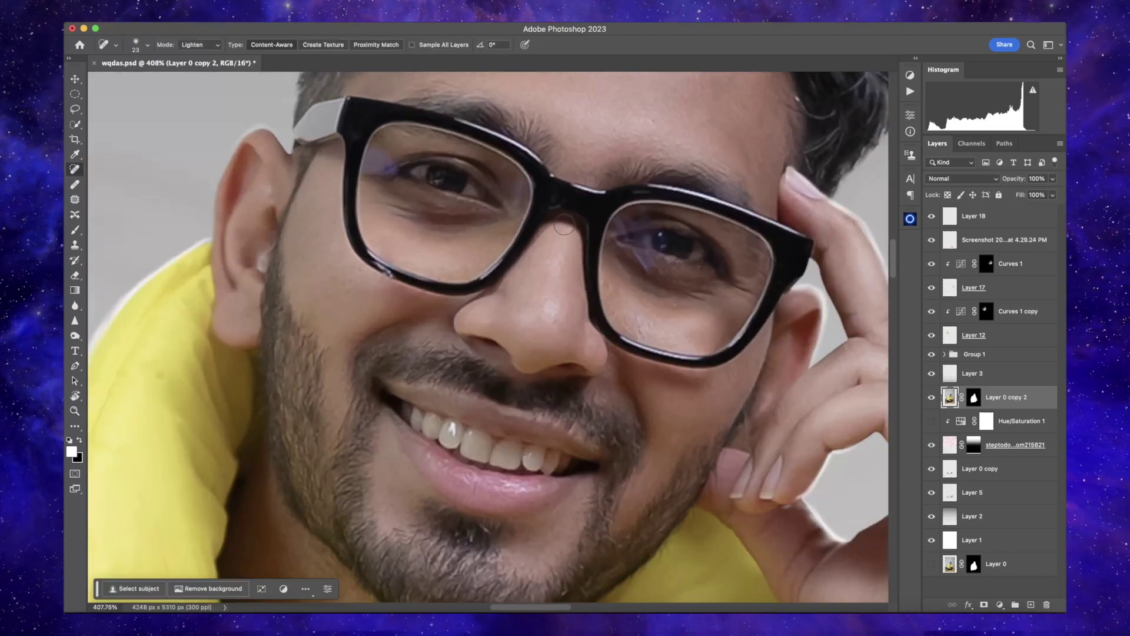
pyautogui.scroll(4, 589, 229)
pyautogui.hscroll(1, 589, 229)
# Stamp visible layers into Layer 19, duplicate it and apply a Gaussian Blur.
pyautogui.hotkey('ctrl', '0')
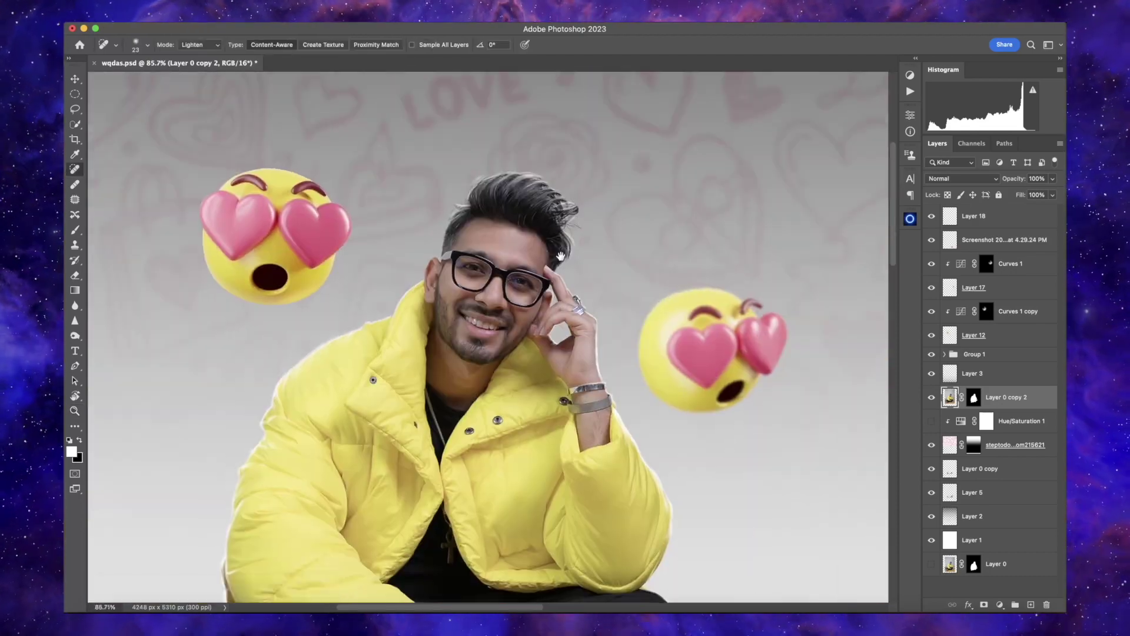
pyautogui.hotkey('ctrl', 'alt', 'shift', 'e')
pyautogui.hotkey('ctrl', 'j')
pyautogui.hotkey('ctrl', 'j')
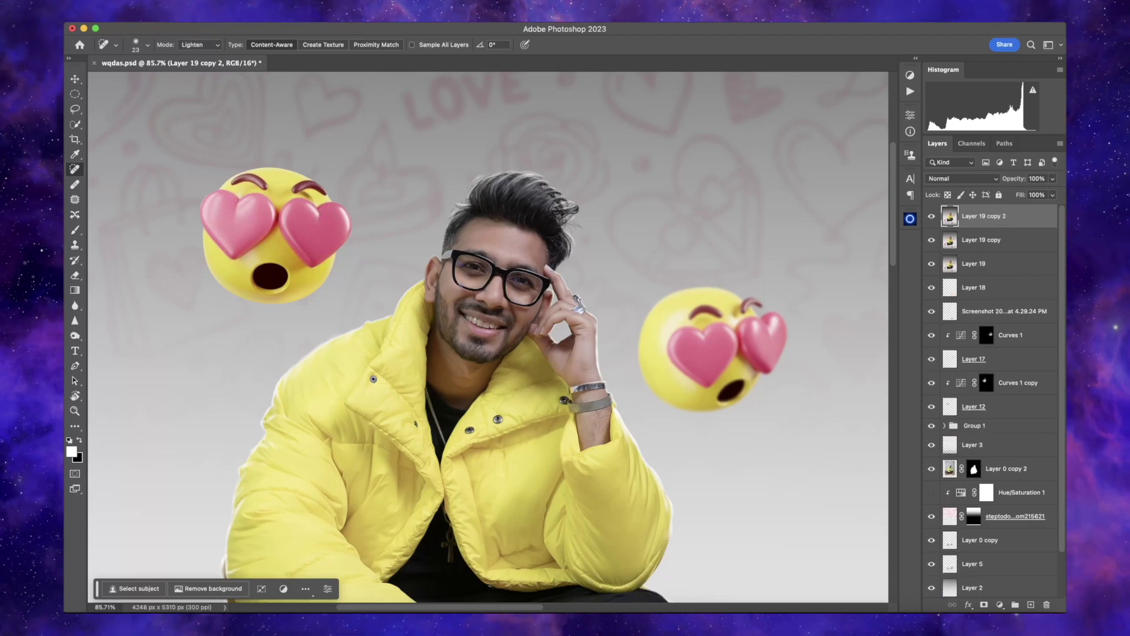
pyautogui.click(530, 212)
pyautogui.press('Return')
pyautogui.press('j')
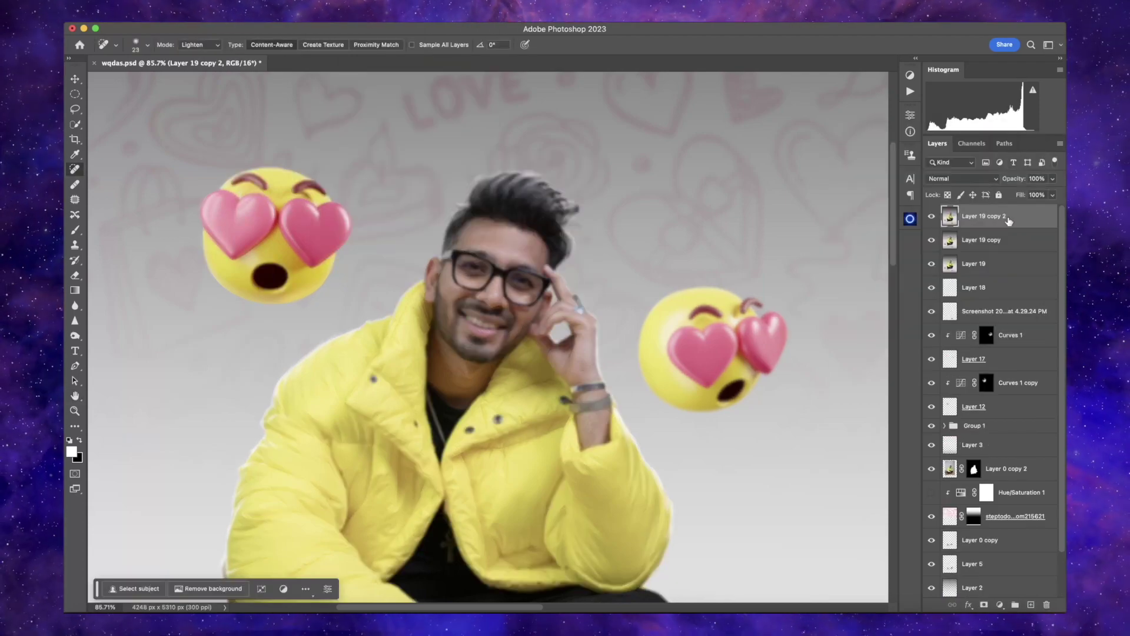
pyautogui.doubleClick(1024, 216)
pyautogui.press('Escape')
# Run Image > Apply Image with a chosen source layer and blending method.
pyautogui.click(194, 26)
pyautogui.click(226, 181)
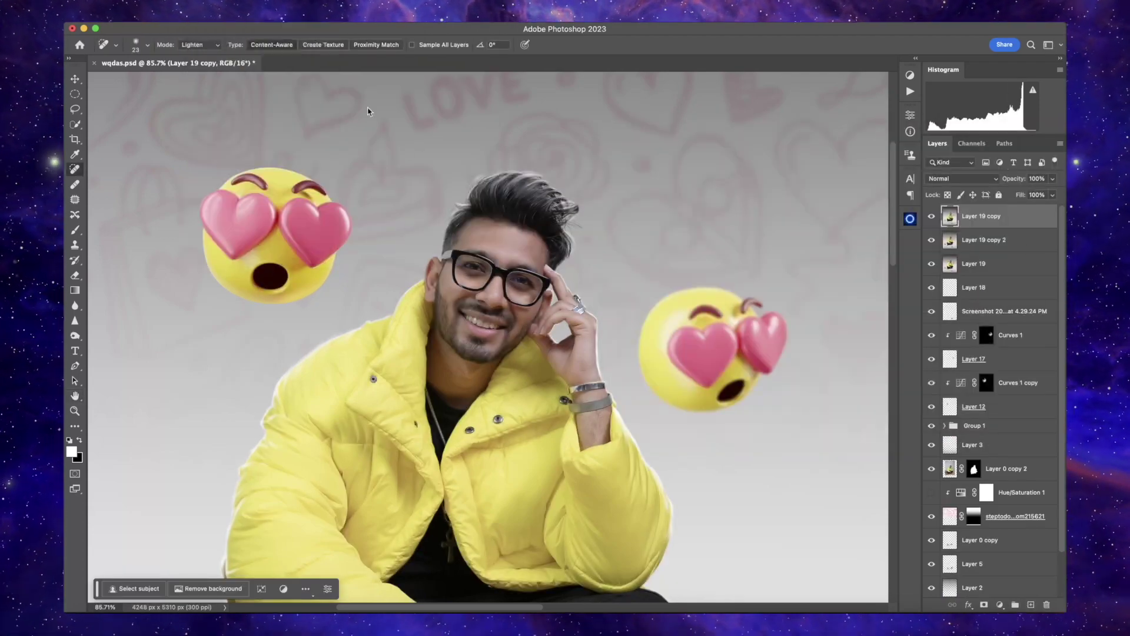
pyautogui.click(530, 182)
pyautogui.click(492, 227)
pyautogui.click(530, 247)
pyautogui.click(518, 575)
pyautogui.press('Return')
# Set the grey layer to Linear Light and smooth forehead skin with the Mixer Brush.
pyautogui.click(961, 178)
pyautogui.click(953, 353)
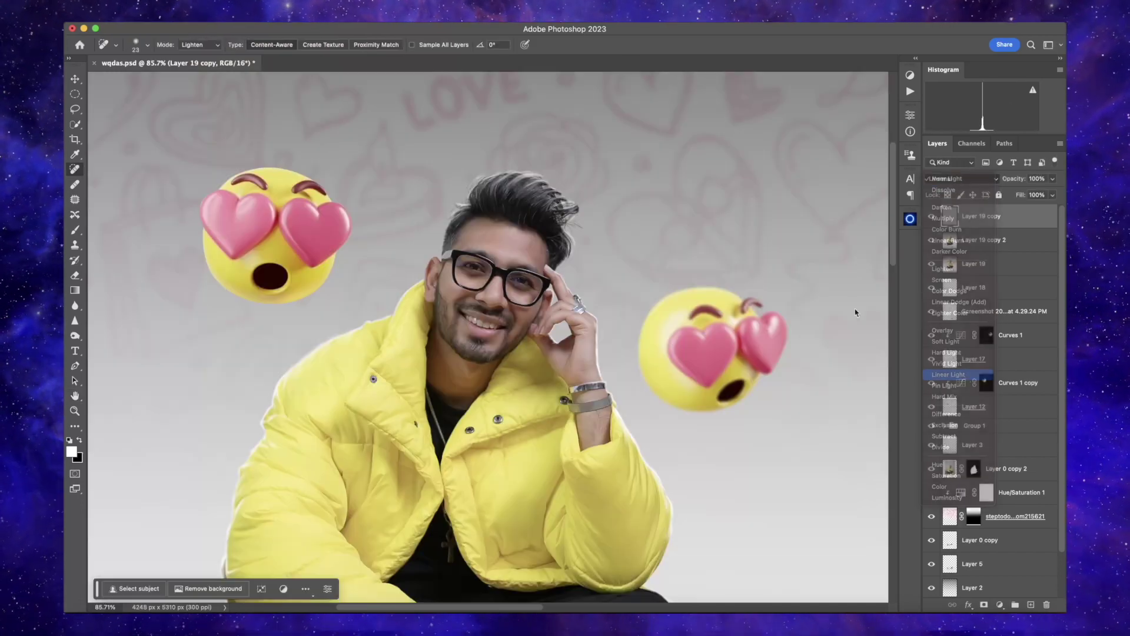
pyautogui.scroll(3, 530, 265)
pyautogui.click(1001, 240)
pyautogui.hotkey('shift', 'b')
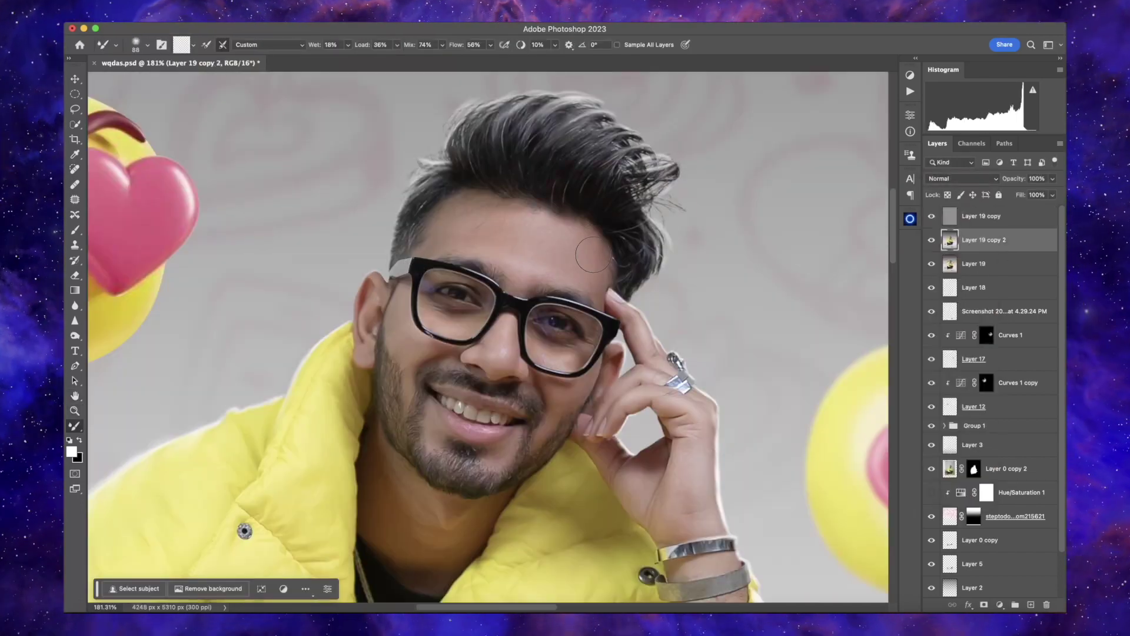
pyautogui.moveTo(570, 243); pyautogui.dragTo(492, 249)
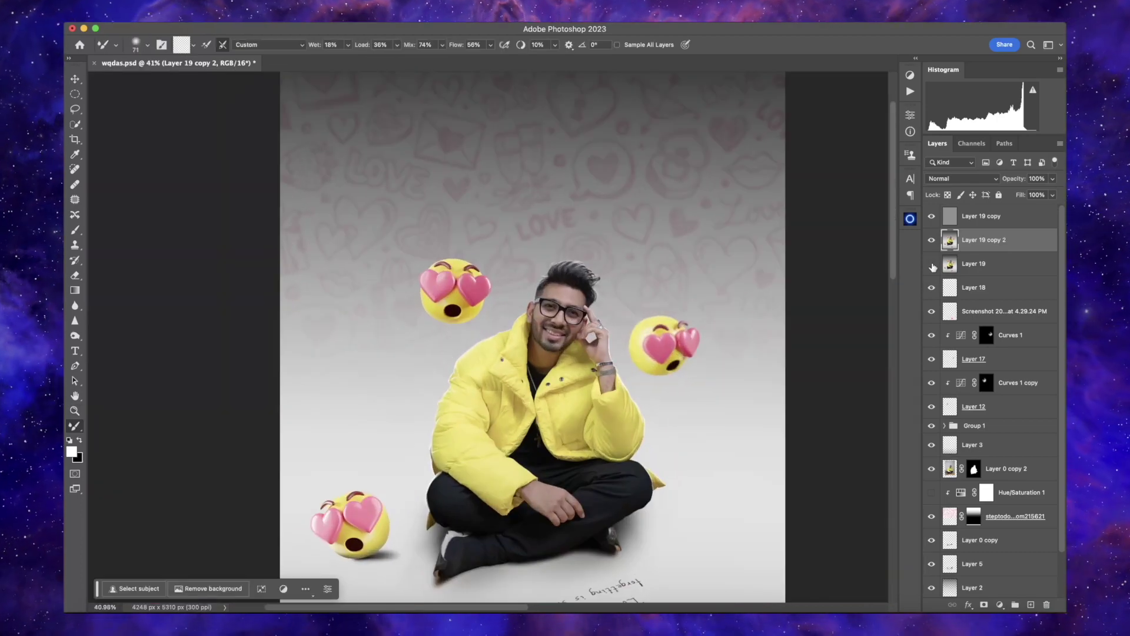
# Duplicate Layer 19 copy as Layer 19 copy 3 in Overlay at 57% opacity, with a low-flow Brush.
pyautogui.click(981, 216)
pyautogui.hotkey('ctrl', 'j')
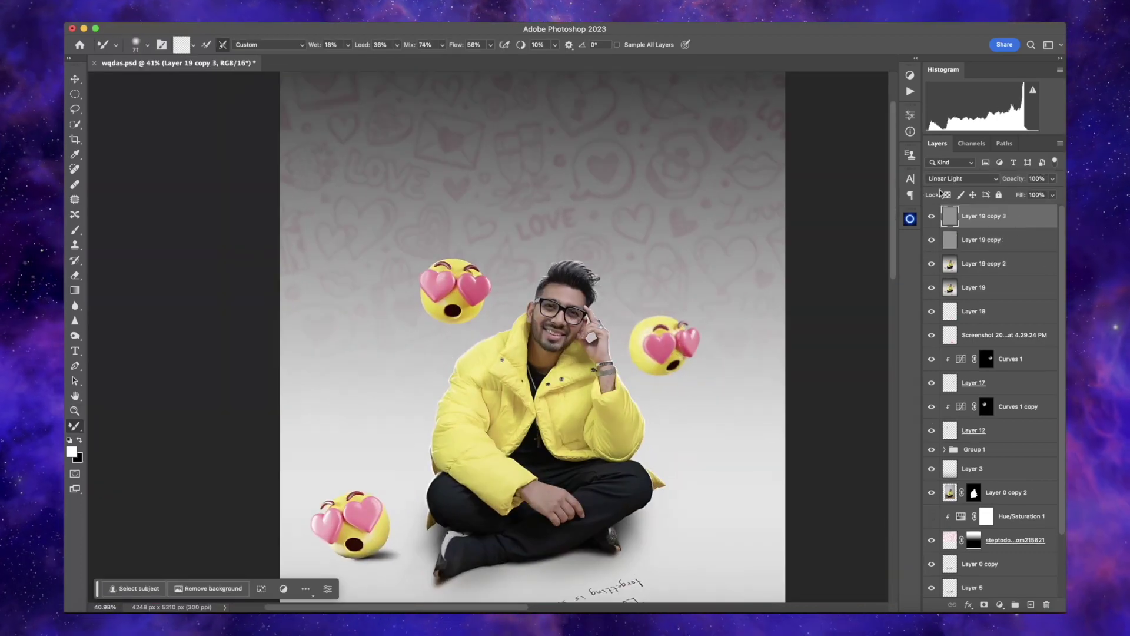
pyautogui.click(963, 179)
pyautogui.click(961, 183)
pyautogui.moveTo(1023, 179); pyautogui.dragTo(1014, 183)
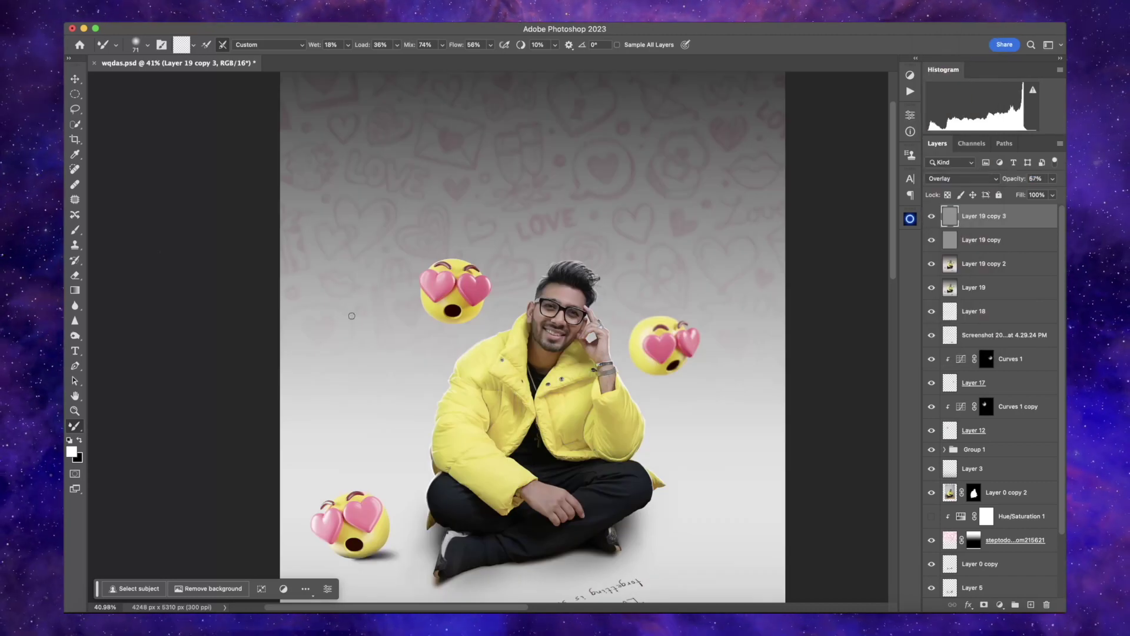
pyautogui.press('b')
pyautogui.moveTo(367, 45); pyautogui.dragTo(348, 54)
# Paint faint tone over the face with an enlarged soft brush, then stamp visible into Layer 20.
pyautogui.moveTo(566, 306); pyautogui.dragTo(573, 304)
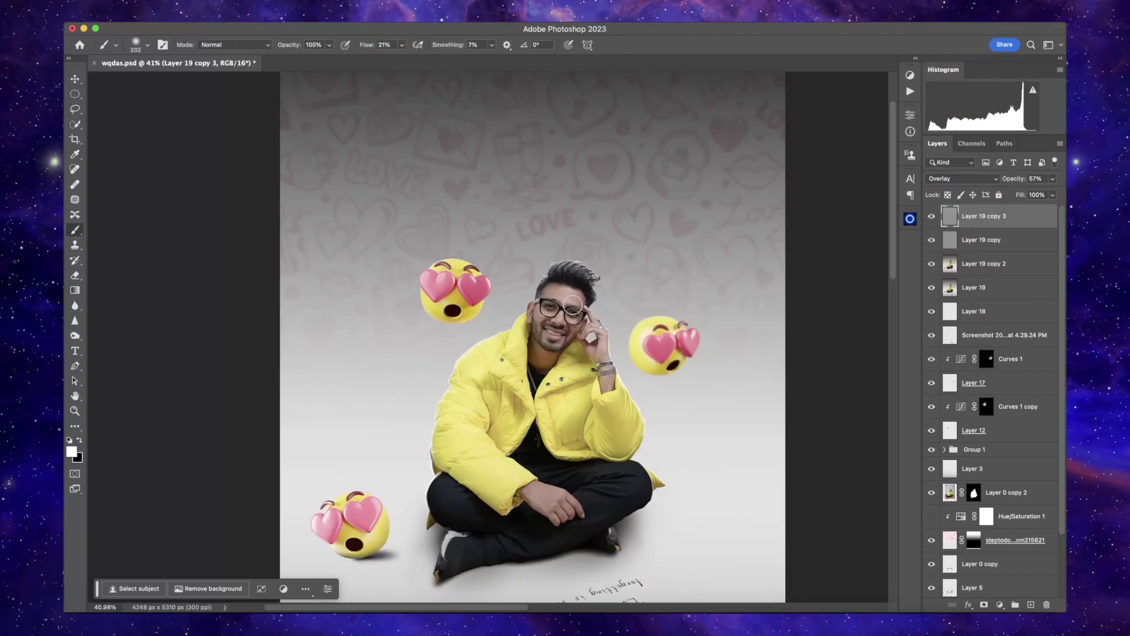
pyautogui.scroll(5, 550, 314)
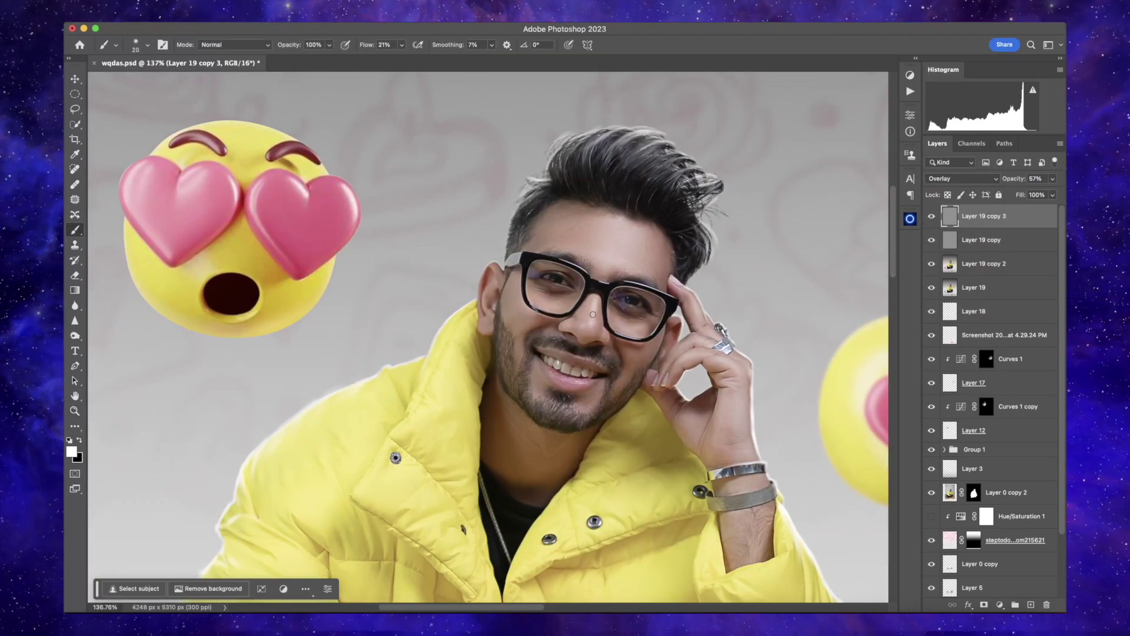
pyautogui.press(']')
pyautogui.press(']')
pyautogui.press(']')
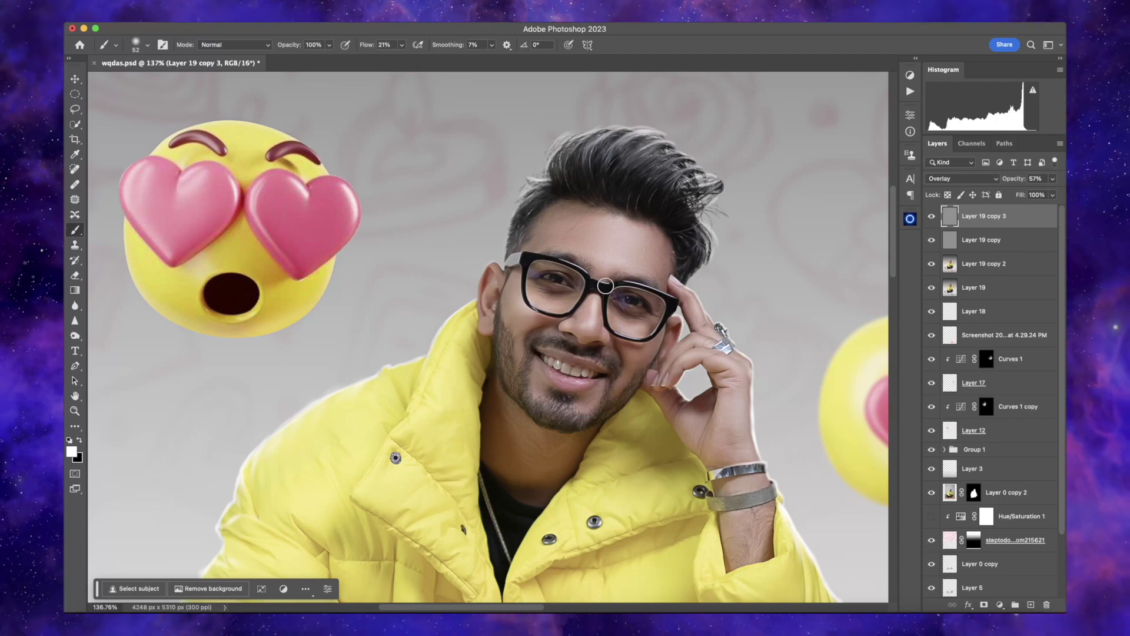
pyautogui.hotkey('ctrl', '0')
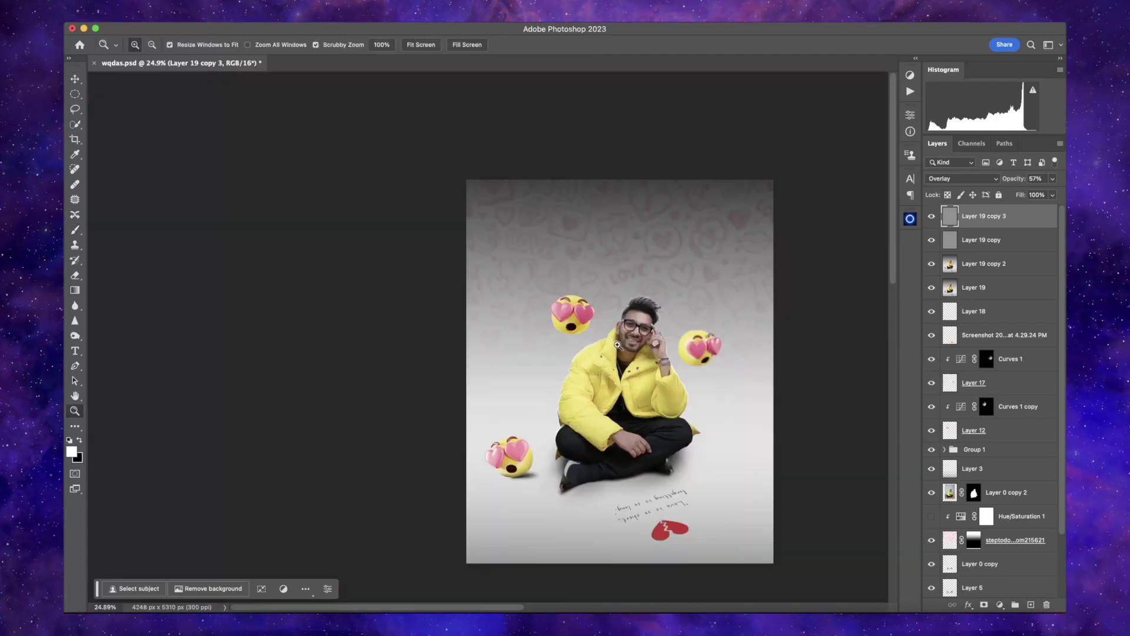
pyautogui.hotkey('ctrl', 'alt', 'shift', 'e')
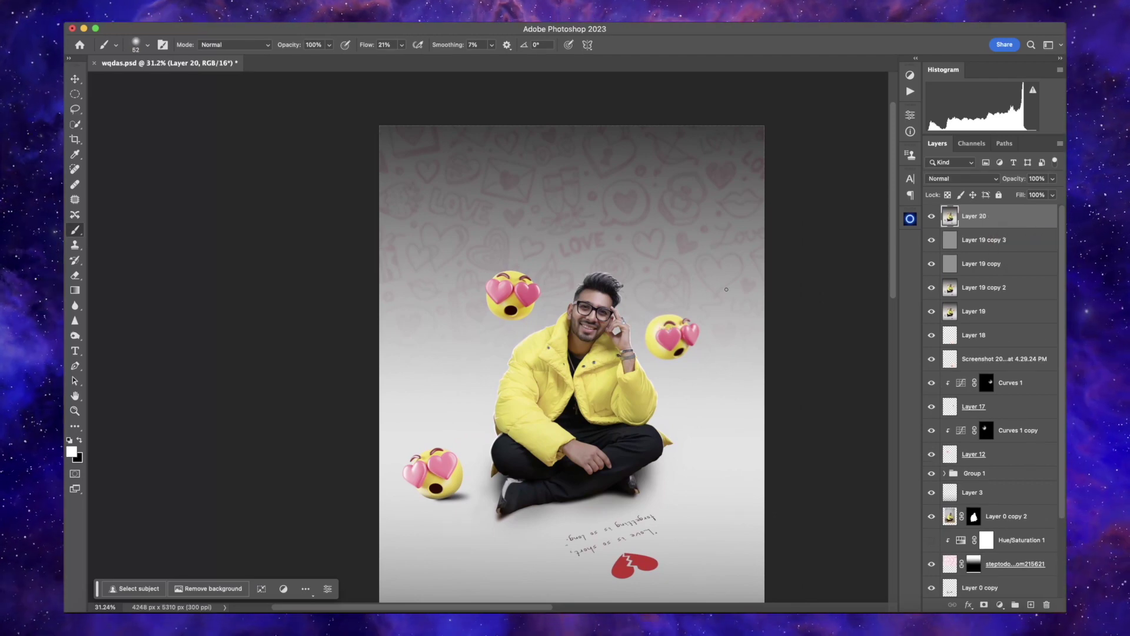
pyautogui.hscroll(3, 724, 270)
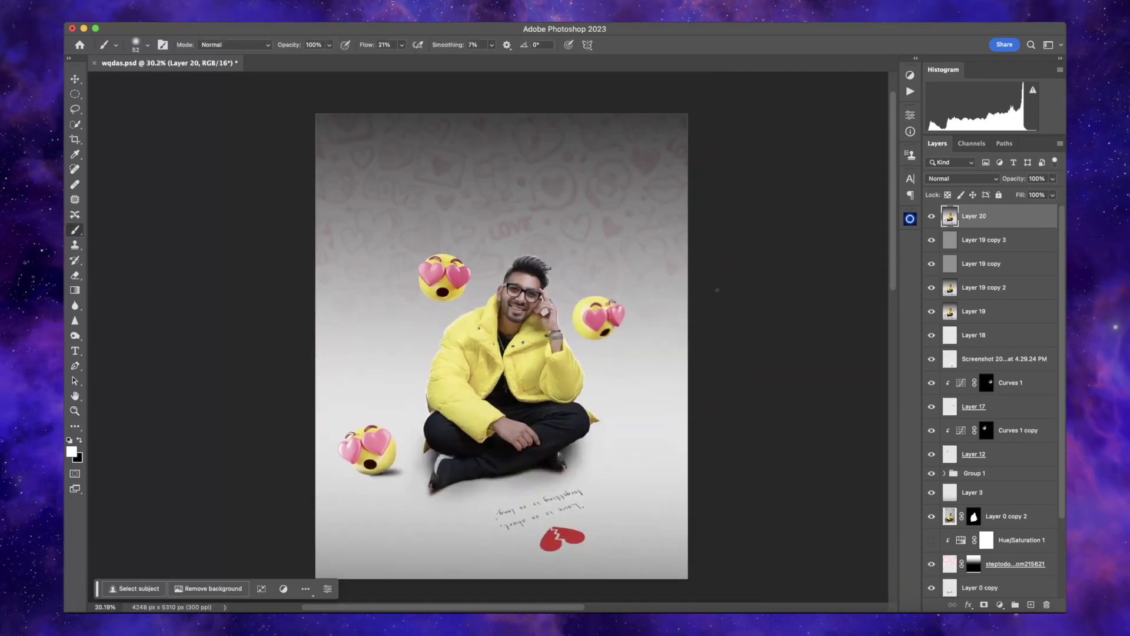
# In Camera Raw, boost vibrance, warm white balance, lift curve darks and set Sharpen 65, Masking 78.
pyautogui.hotkey('ctrl', 'shift', 'a')
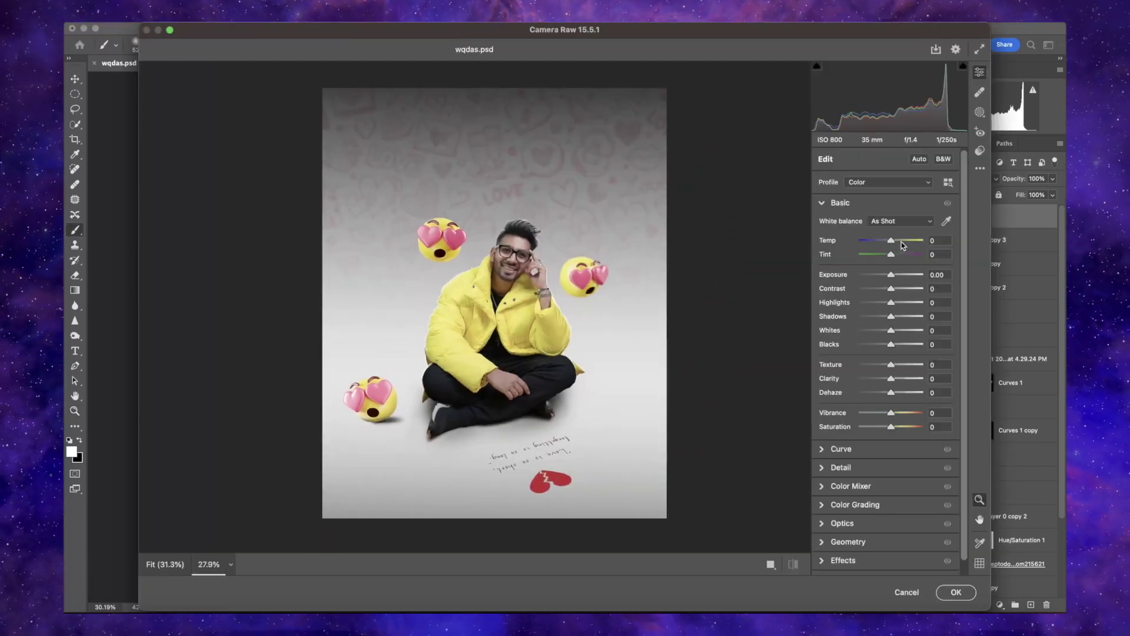
pyautogui.moveTo(895, 414)
pyautogui.mouseDown()
pyautogui.moveTo(899, 392)
pyautogui.moveTo(878, 379)
pyautogui.moveTo(892, 378)
pyautogui.moveTo(908, 344)
pyautogui.moveTo(883, 316)
pyautogui.moveTo(893, 316)
pyautogui.moveTo(891, 280)
pyautogui.mouseUp()
pyautogui.moveTo(890, 241); pyautogui.dragTo(895, 242)
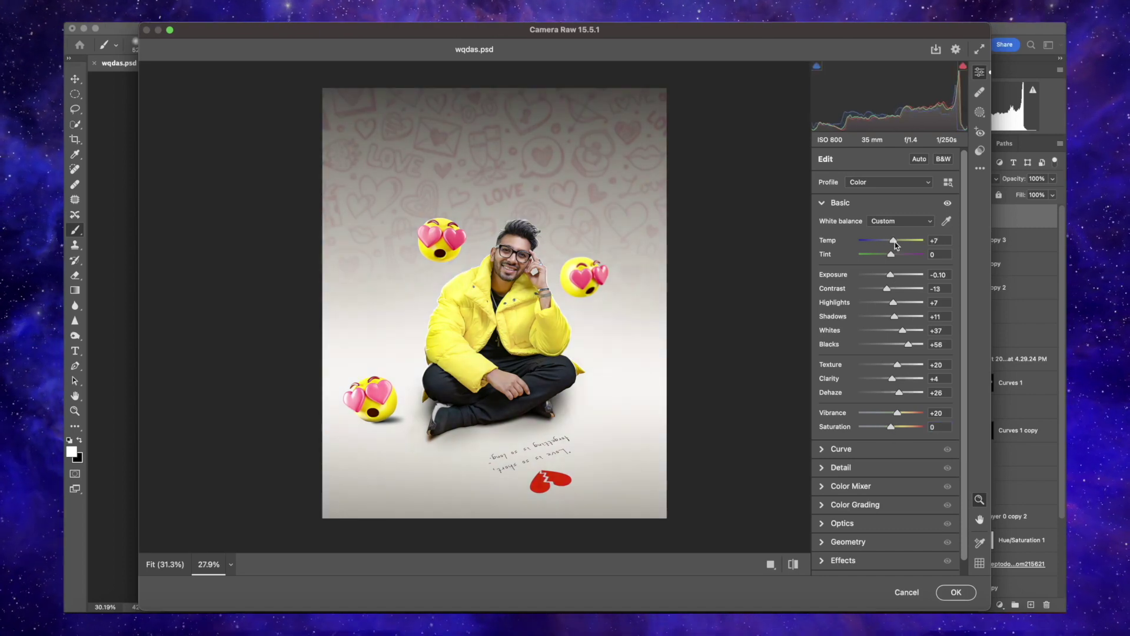
pyautogui.click(892, 449)
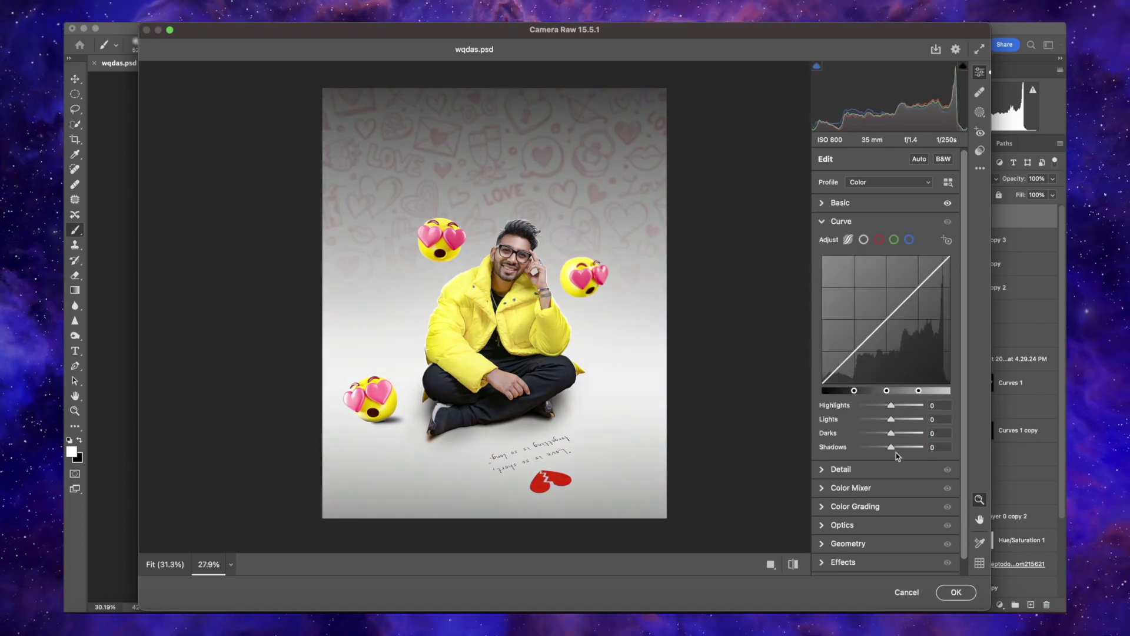
pyautogui.moveTo(891, 433); pyautogui.dragTo(893, 447)
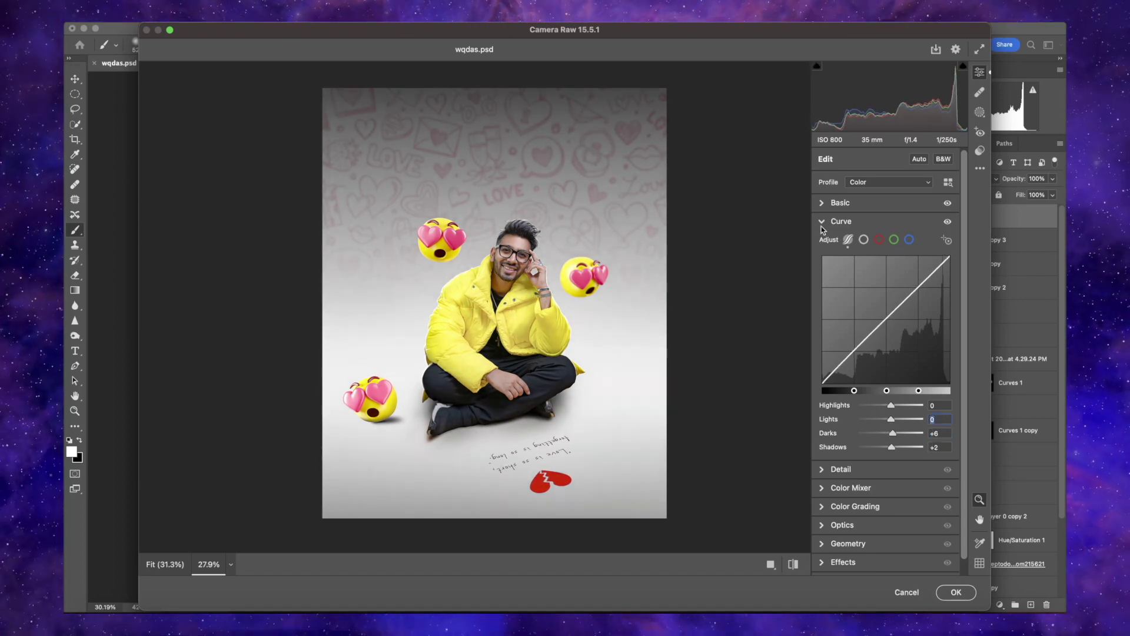
pyautogui.click(840, 469)
pyautogui.moveTo(860, 300); pyautogui.dragTo(910, 300)
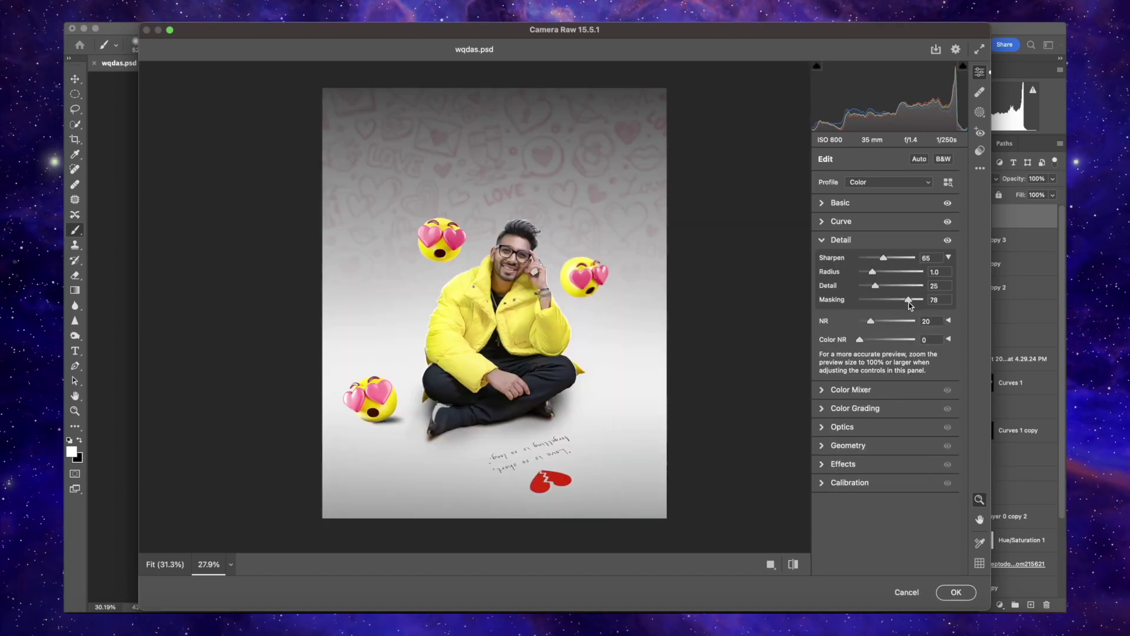
pyautogui.click(840, 240)
# In the Color Mixer, adjust orange saturation and raise yellow luminance and saturation.
pyautogui.click(850, 258)
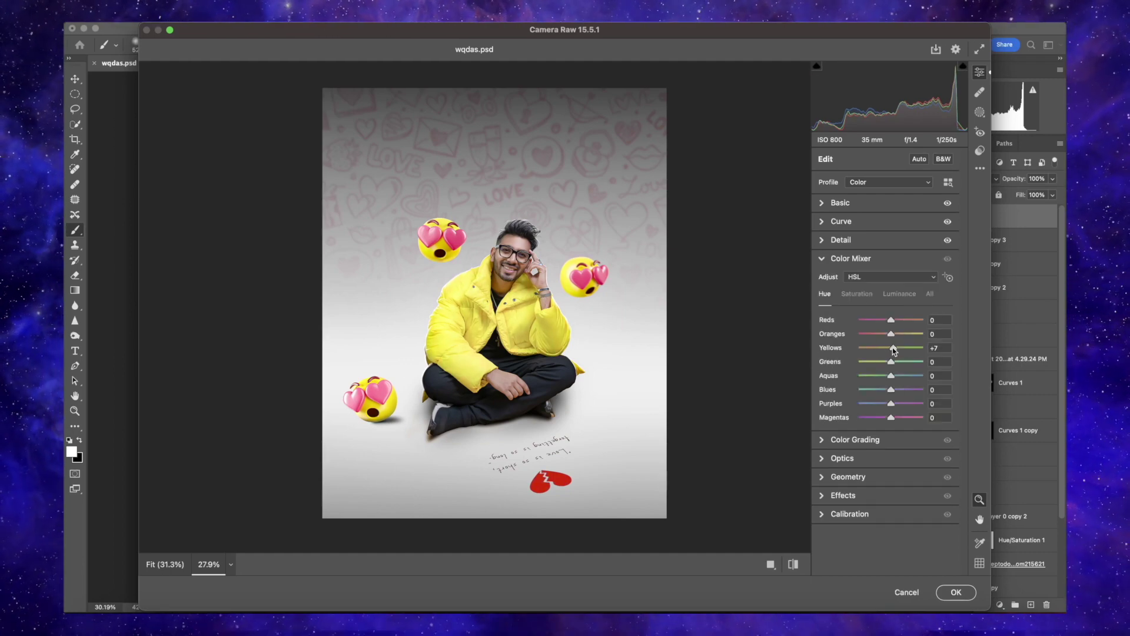
pyautogui.click(861, 294)
pyautogui.moveTo(891, 334); pyautogui.dragTo(884, 348)
pyautogui.click(899, 294)
pyautogui.doubleClick(884, 348)
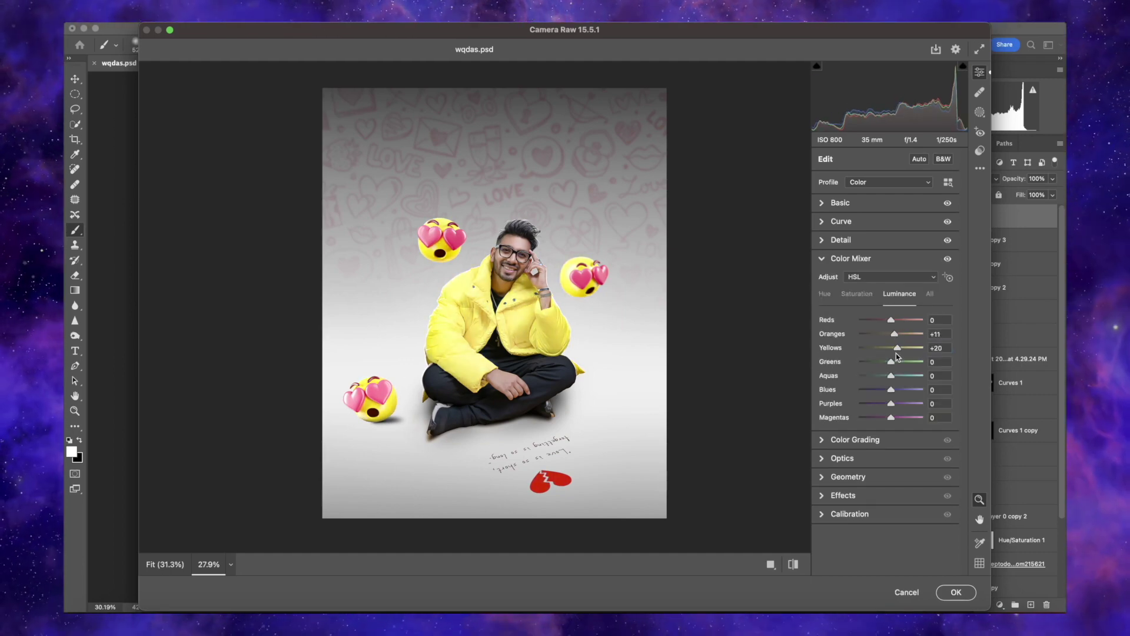
pyautogui.click(794, 563)
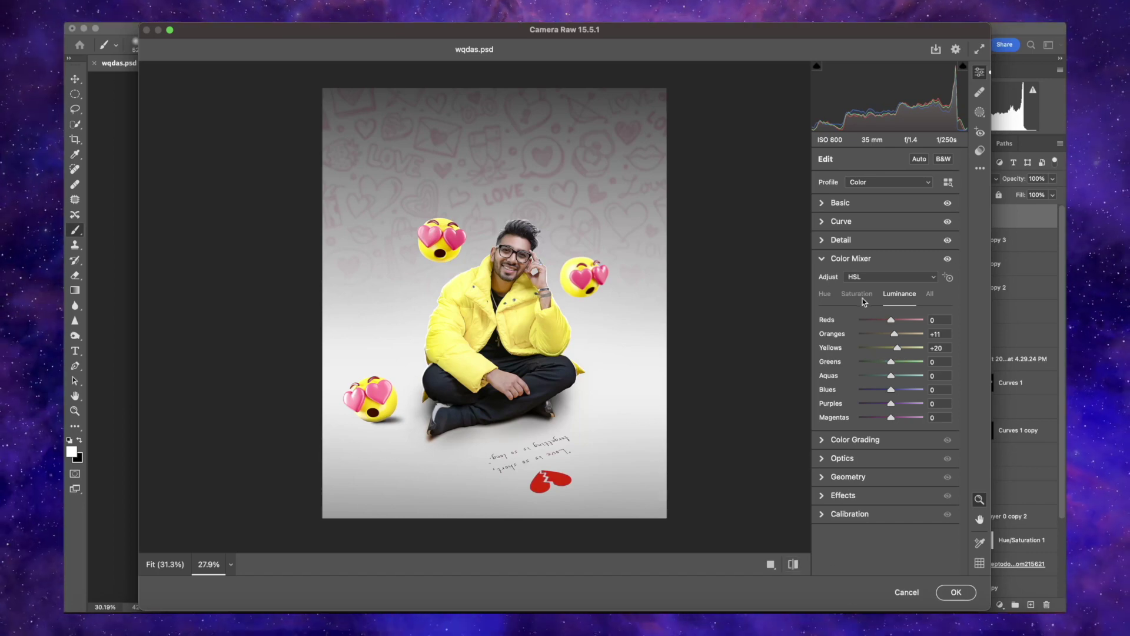
pyautogui.click(857, 294)
pyautogui.moveTo(891, 347); pyautogui.dragTo(891, 347)
pyautogui.click(848, 259)
pyautogui.click(847, 276)
# In Color Grading, clear the midtone tint and adjust midtone, shadow and highlight luminance.
pyautogui.doubleClick(898, 352)
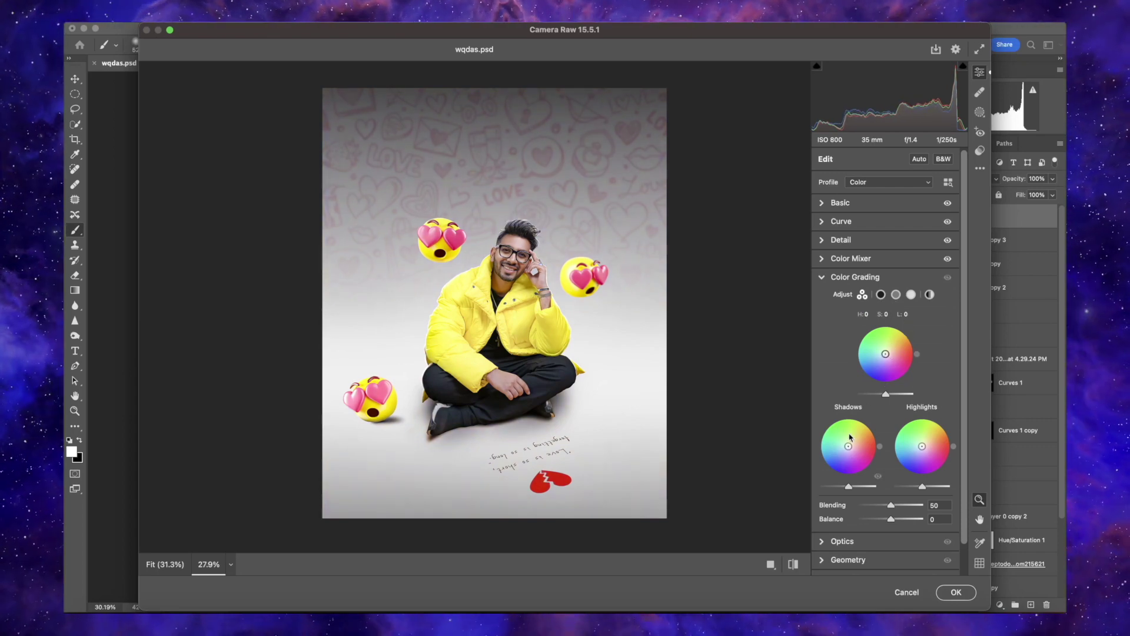
pyautogui.moveTo(848, 446); pyautogui.dragTo(849, 444)
pyautogui.doubleClick(849, 444)
pyautogui.moveTo(921, 446); pyautogui.dragTo(925, 446)
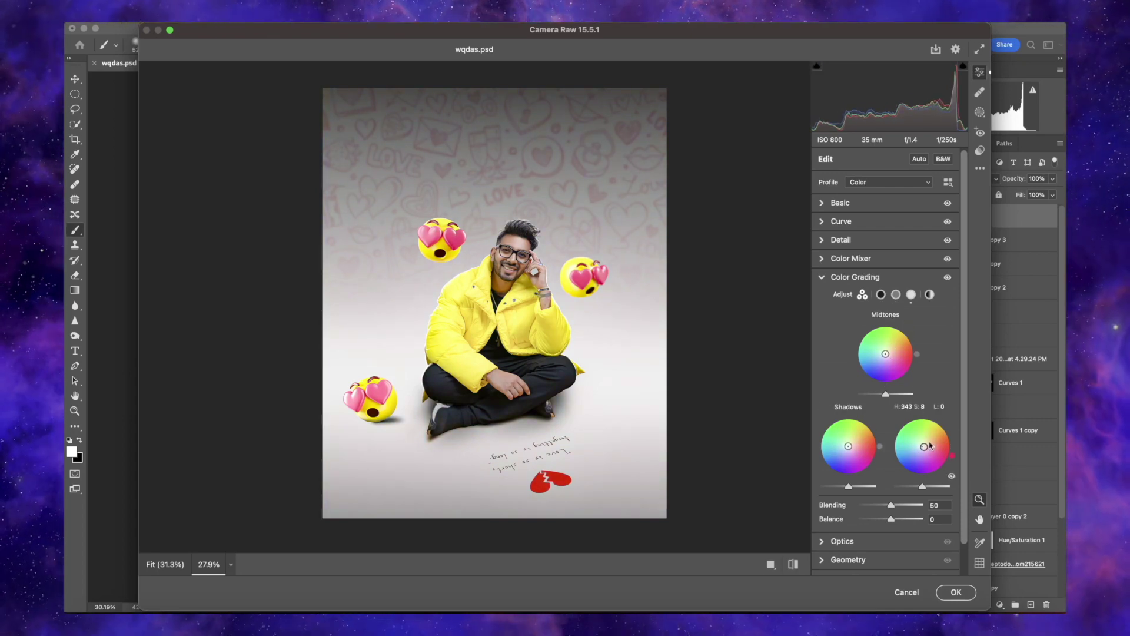
pyautogui.doubleClick(921, 445)
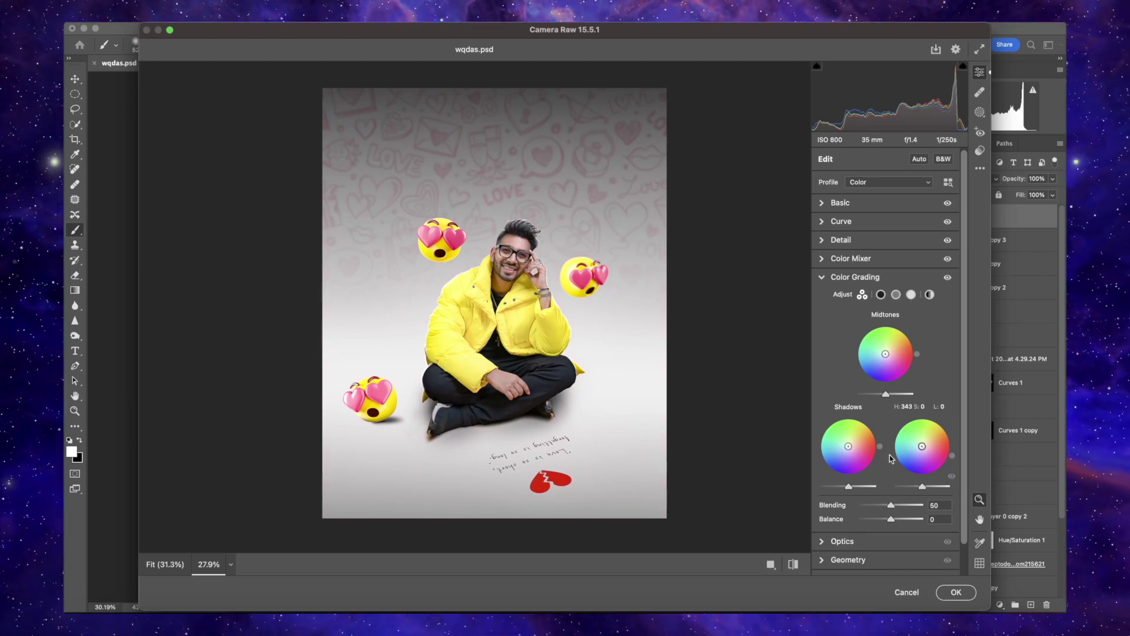
pyautogui.moveTo(886, 394); pyautogui.dragTo(889, 394)
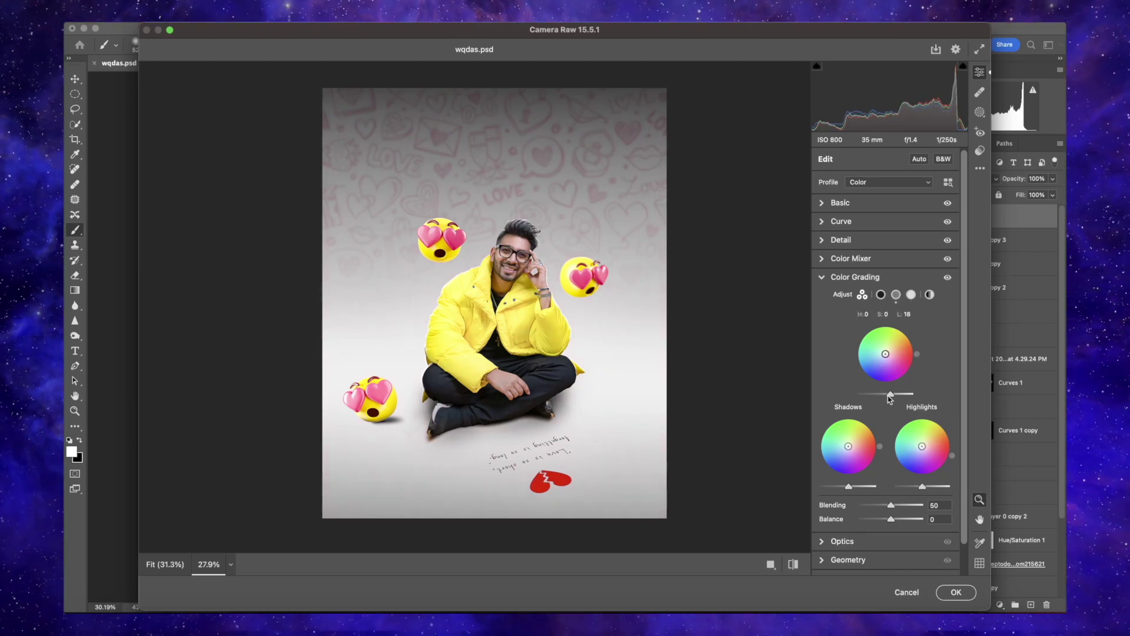
pyautogui.moveTo(848, 486); pyautogui.dragTo(847, 488)
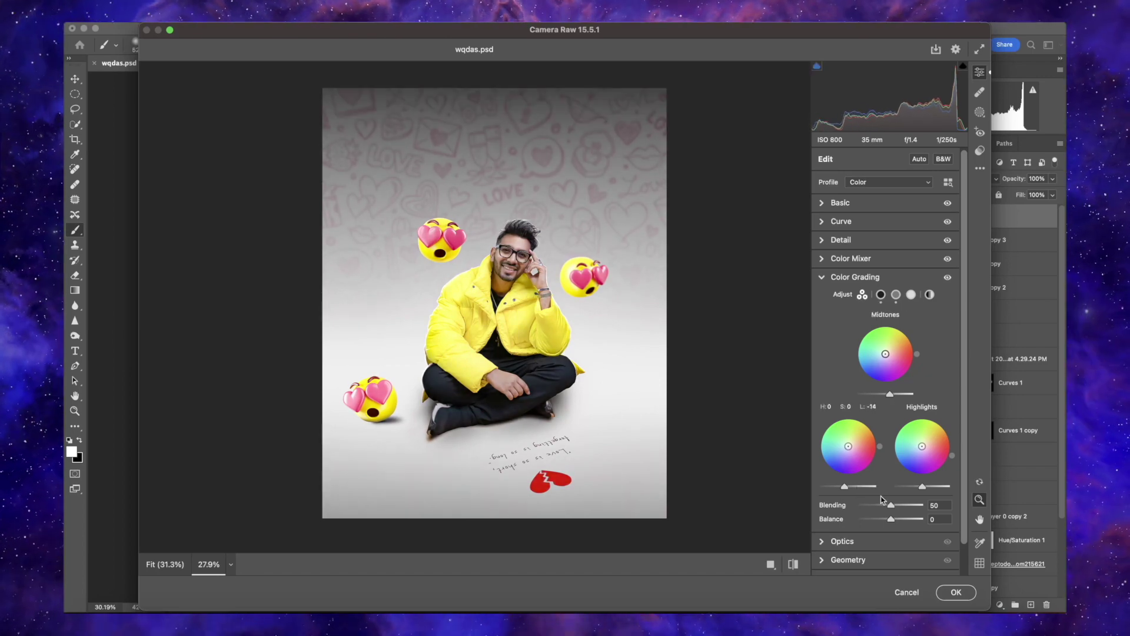
pyautogui.moveTo(921, 486); pyautogui.dragTo(926, 487)
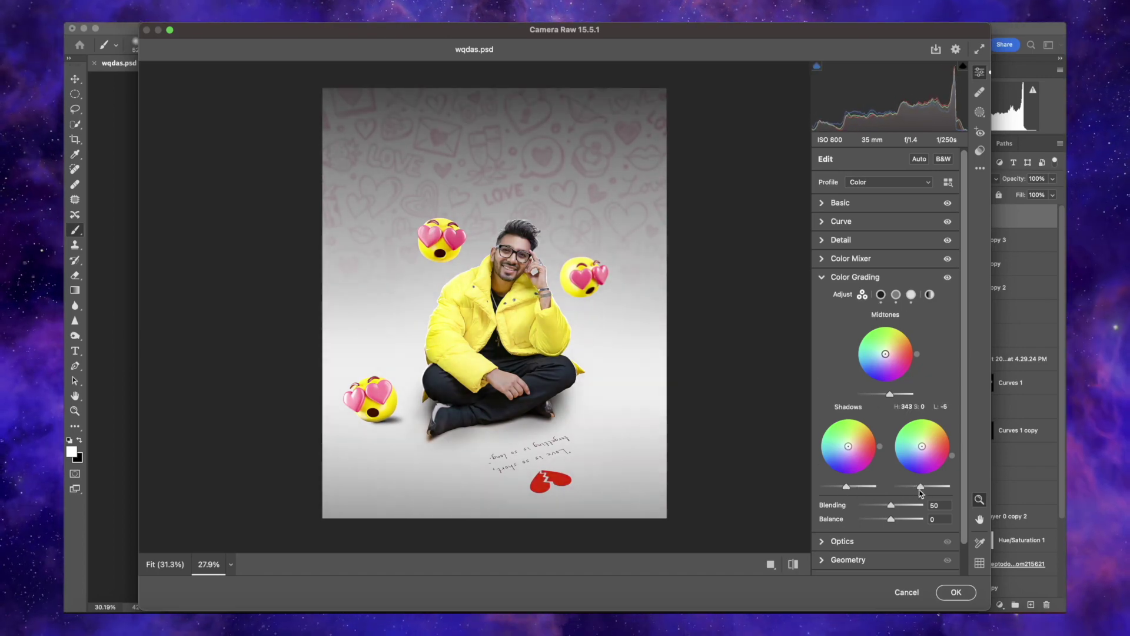
pyautogui.click(822, 277)
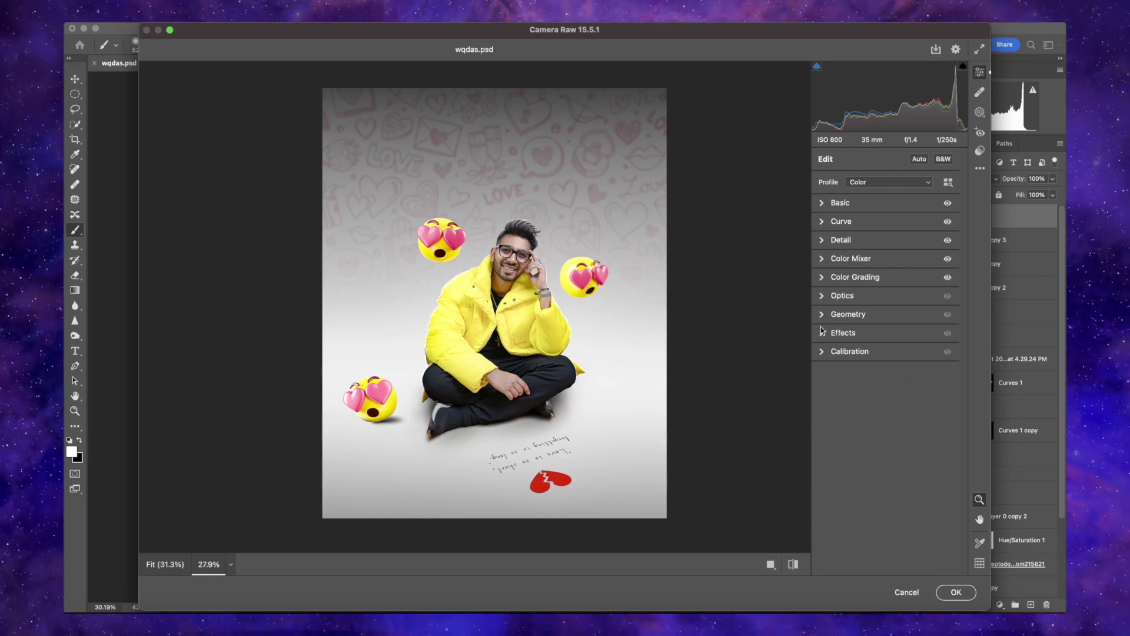
# Add a slight vignette and raise Blue Primary saturation and Green Primary hue.
pyautogui.click(843, 332)
pyautogui.moveTo(887, 371); pyautogui.dragTo(883, 371)
pyautogui.click(821, 332)
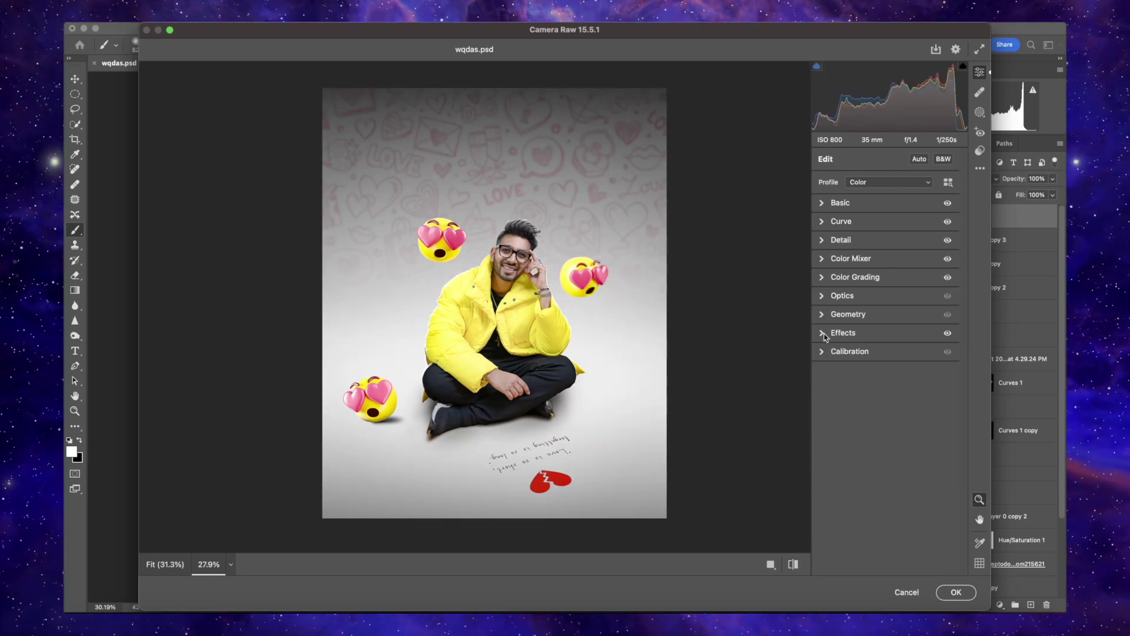
pyautogui.moveTo(891, 545); pyautogui.dragTo(908, 545)
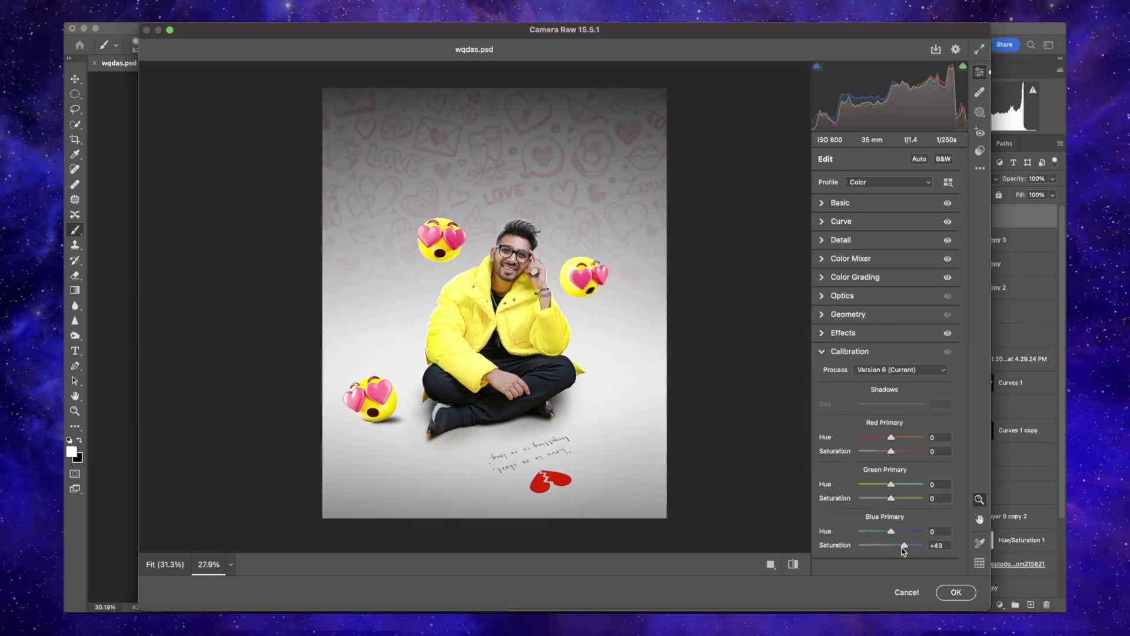
pyautogui.moveTo(890, 498); pyautogui.dragTo(878, 483)
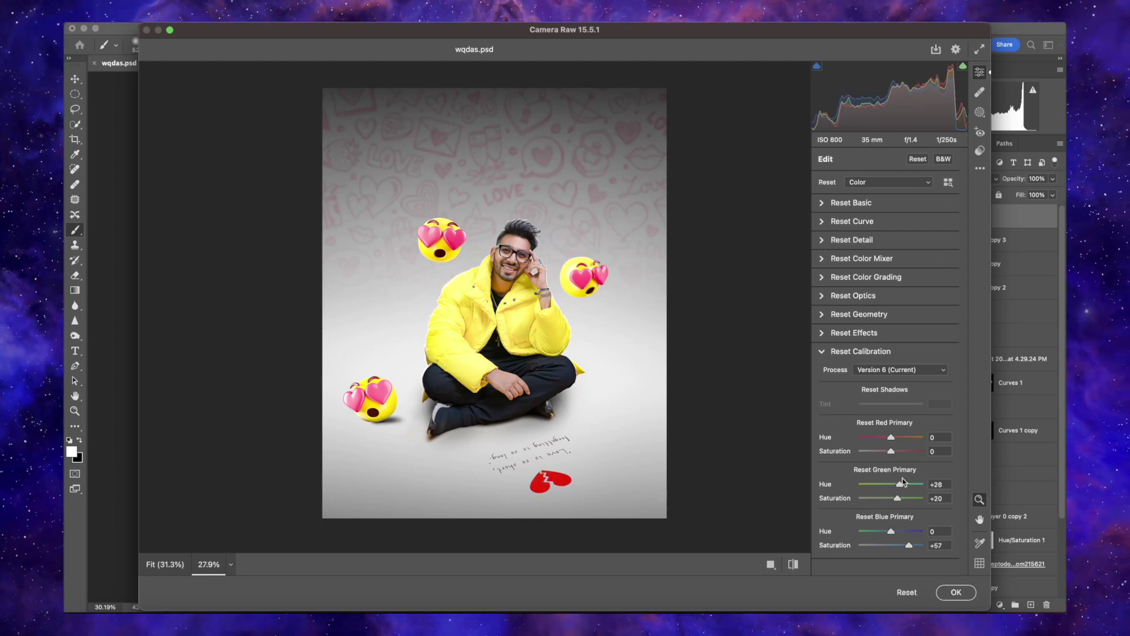
pyautogui.click(821, 351)
# Darken Yellows luminance and pull Blue and Green Primary saturation back to +9.
pyautogui.click(822, 258)
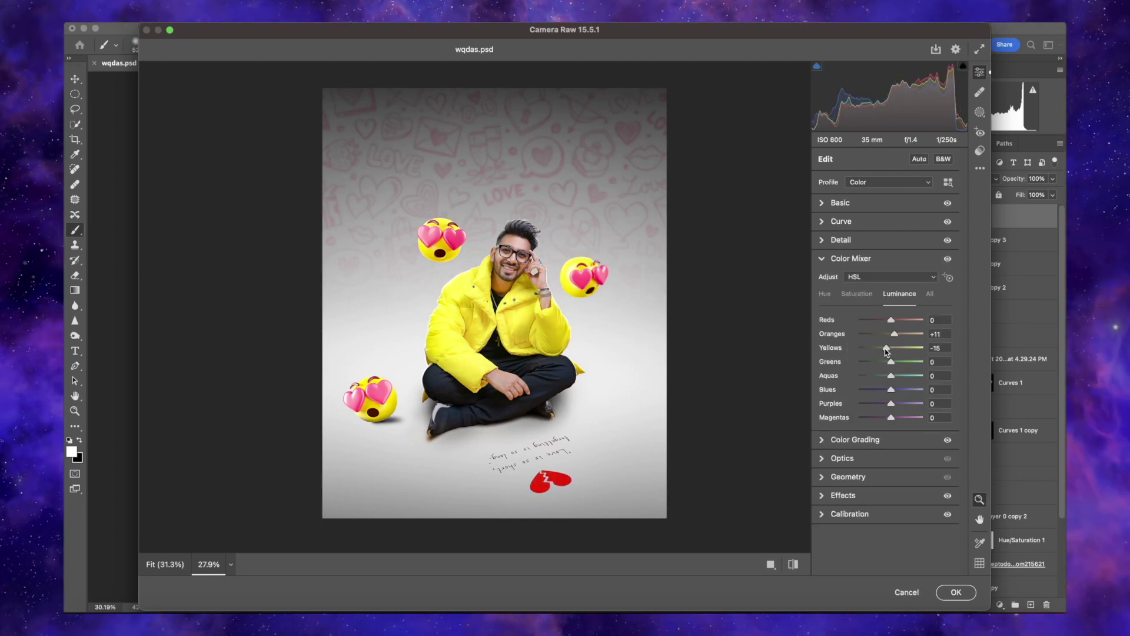
pyautogui.moveTo(896, 347); pyautogui.dragTo(888, 348)
pyautogui.scroll(2, 484, 335)
pyautogui.scroll(-2, 484, 335)
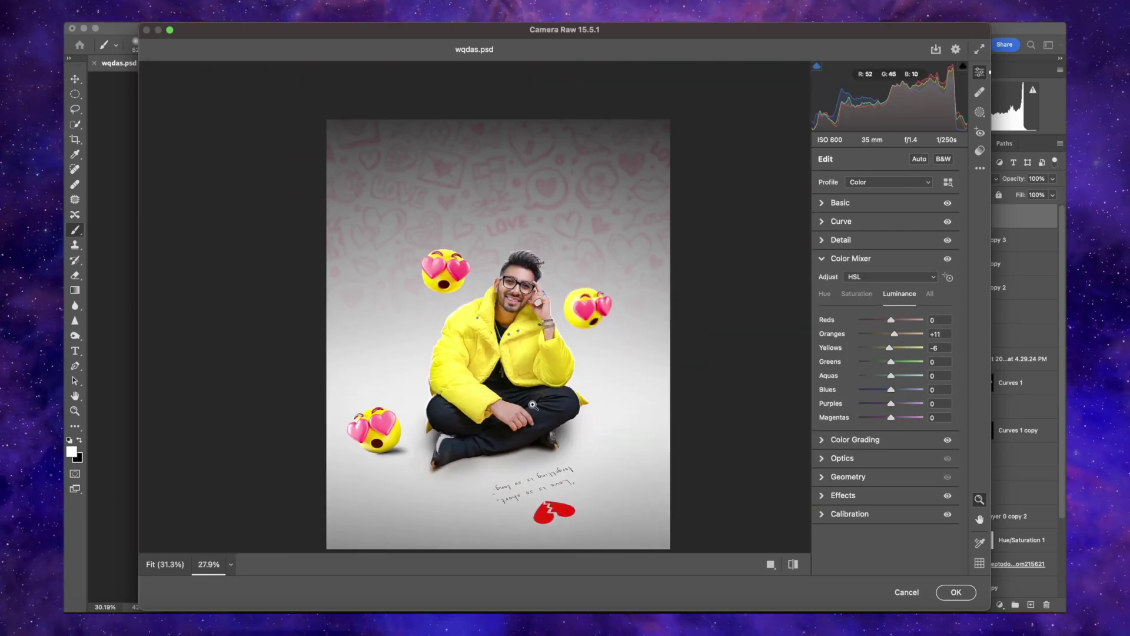
pyautogui.click(821, 513)
pyautogui.moveTo(906, 545)
pyautogui.mouseDown()
pyautogui.moveTo(885, 545)
pyautogui.moveTo(895, 547)
pyautogui.mouseUp()
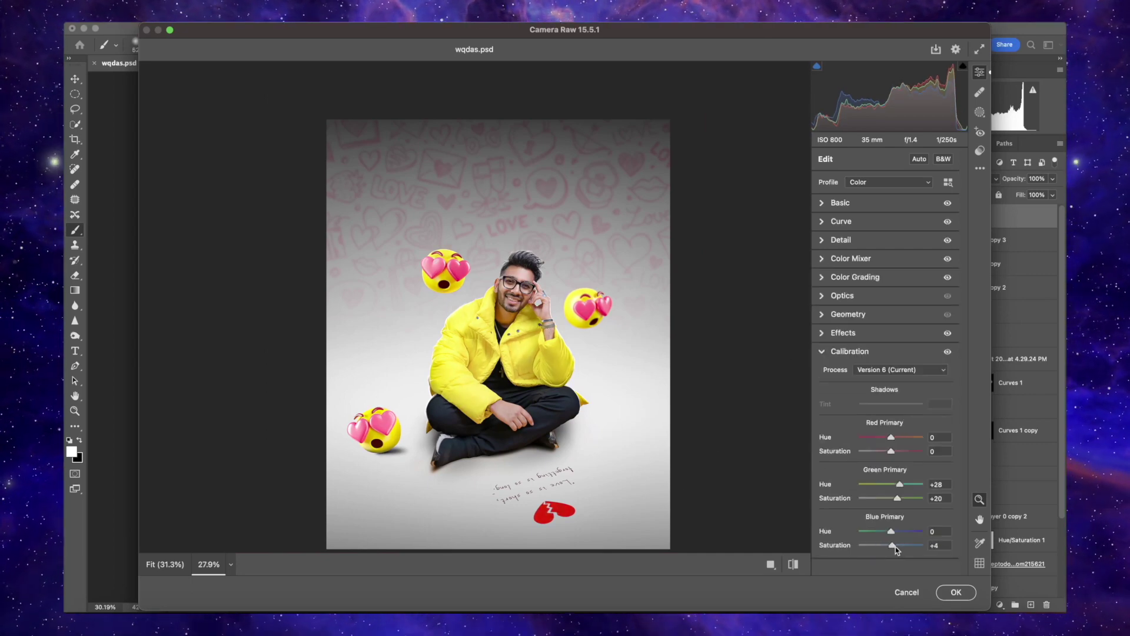
pyautogui.moveTo(897, 498); pyautogui.dragTo(893, 503)
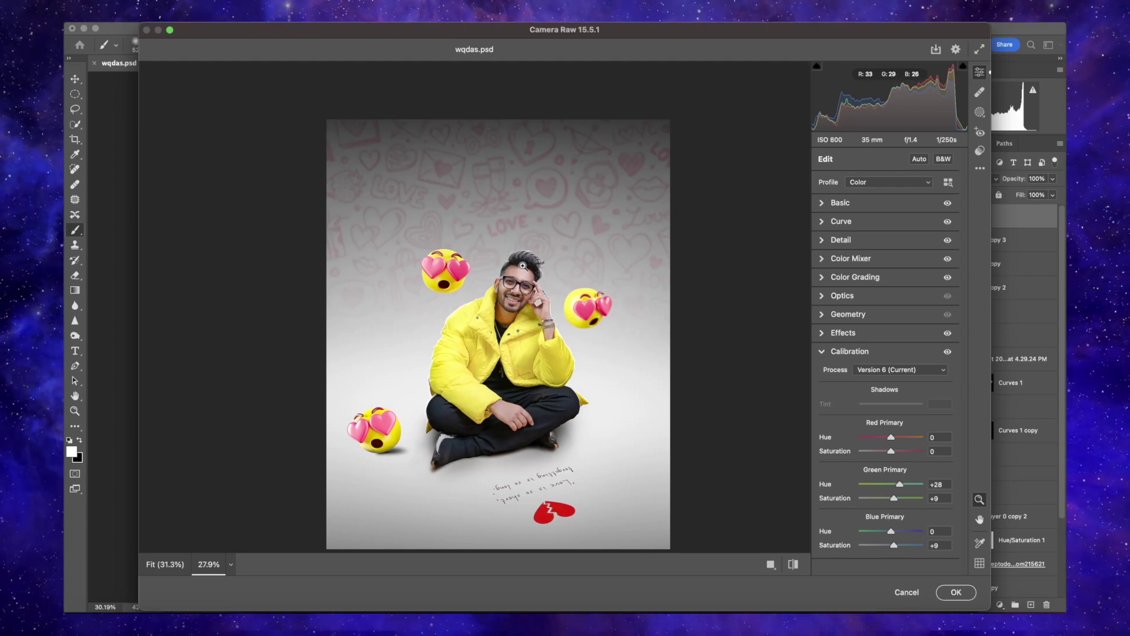
# Strengthen the edge vignette to -23.
pyautogui.click(488, 257)
pyautogui.keyDown('alt'); pyautogui.click(558, 318); pyautogui.keyUp('alt')
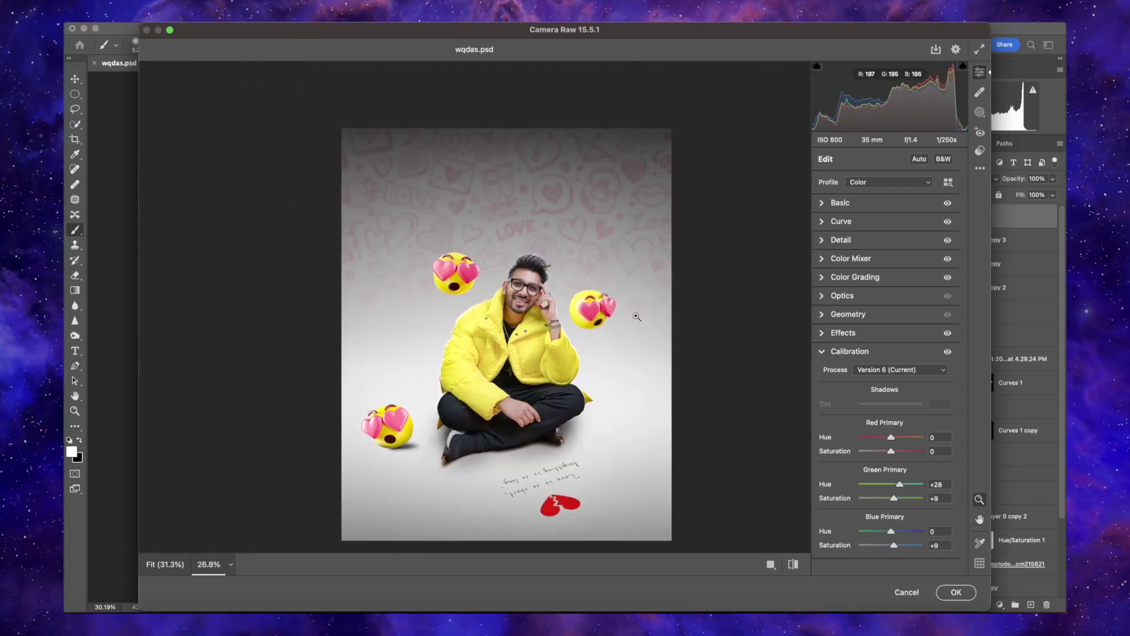
pyautogui.click(842, 333)
pyautogui.moveTo(886, 370); pyautogui.dragTo(850, 383)
pyautogui.doubleClick(859, 371)
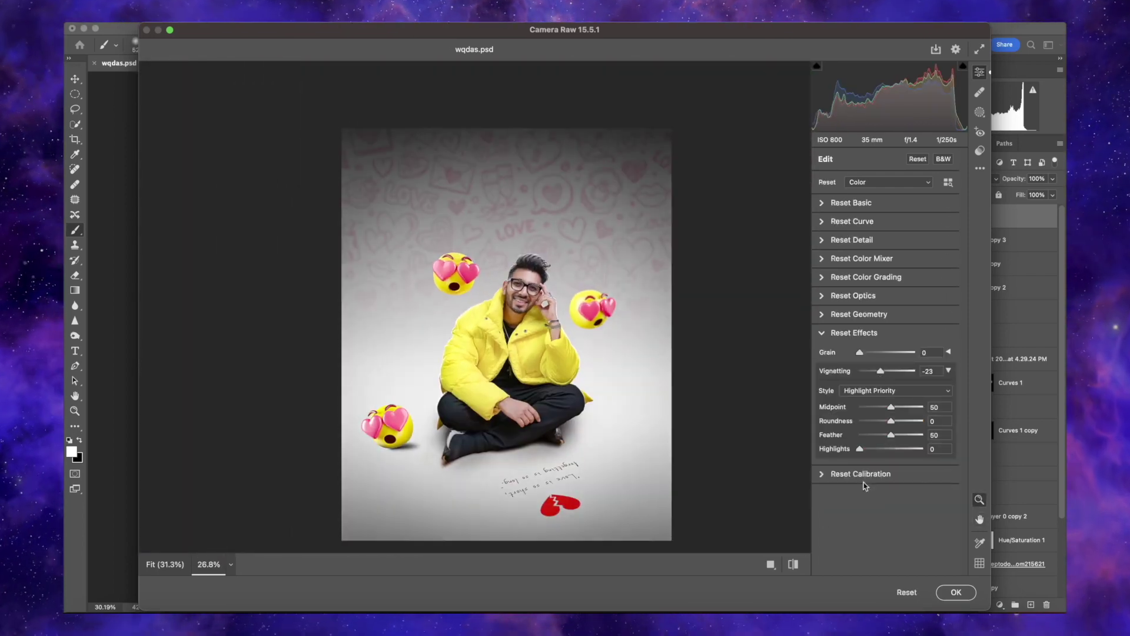